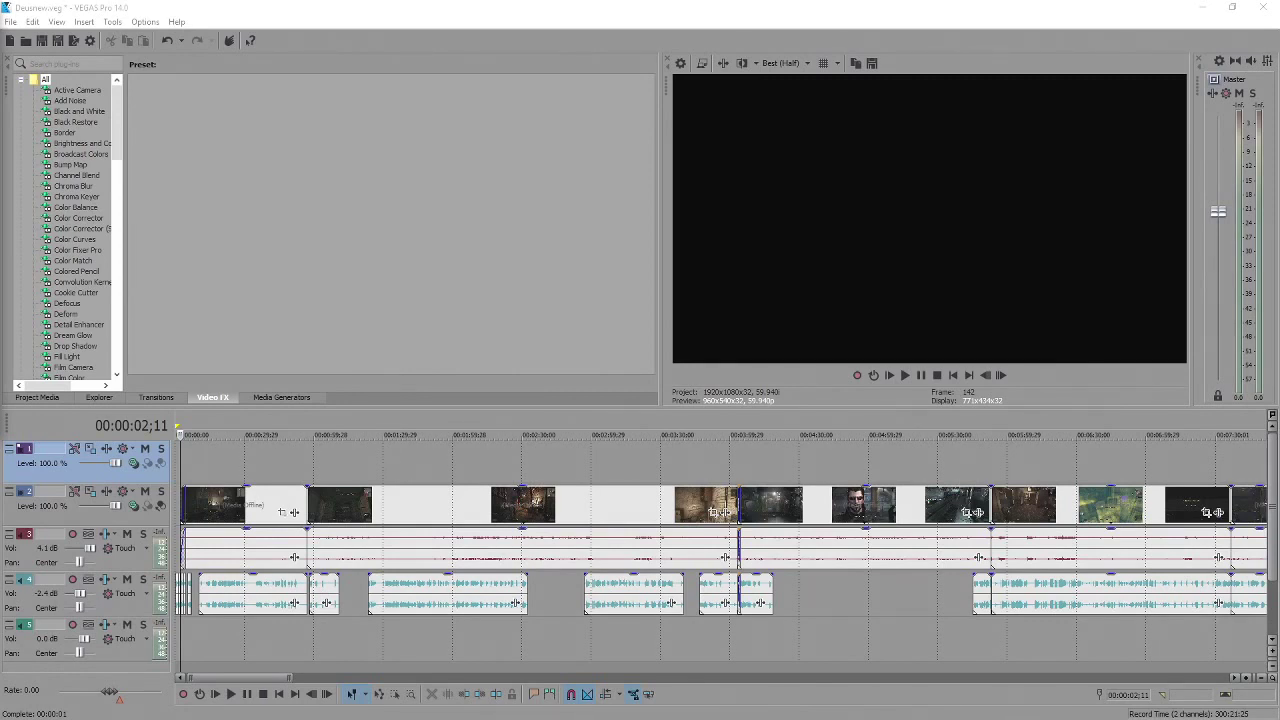
Survey the timeline from the opening voice clips to the unedited footage after 00:30:00 and the empty stretch around 00:26:00.
{"action": "left_click", "coordinate": [182, 466]}
{"action": "scroll", "coordinate": [182, 466], "scroll_direction": "up", "scroll_amount": 10}
{"action": "left_click", "coordinate": [197, 598]}
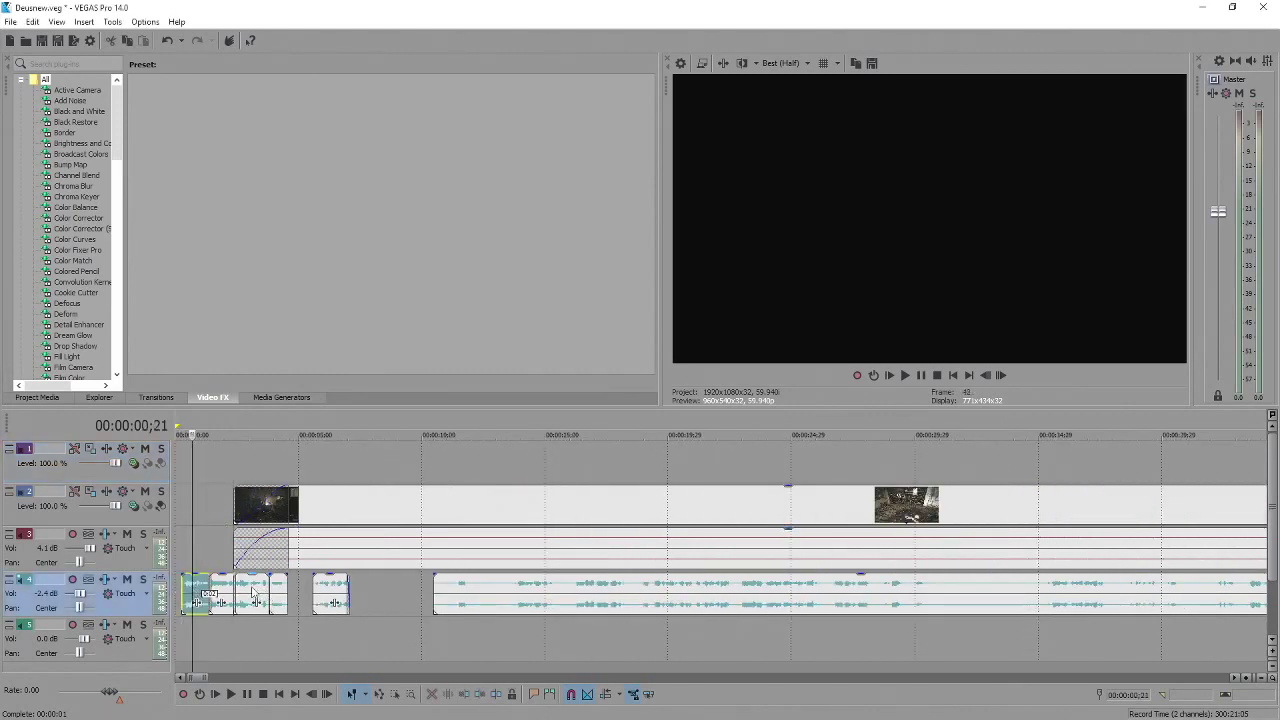
{"action": "scroll", "coordinate": [490, 541], "scroll_direction": "down", "scroll_amount": 15}
{"action": "left_click", "coordinate": [550, 505]}
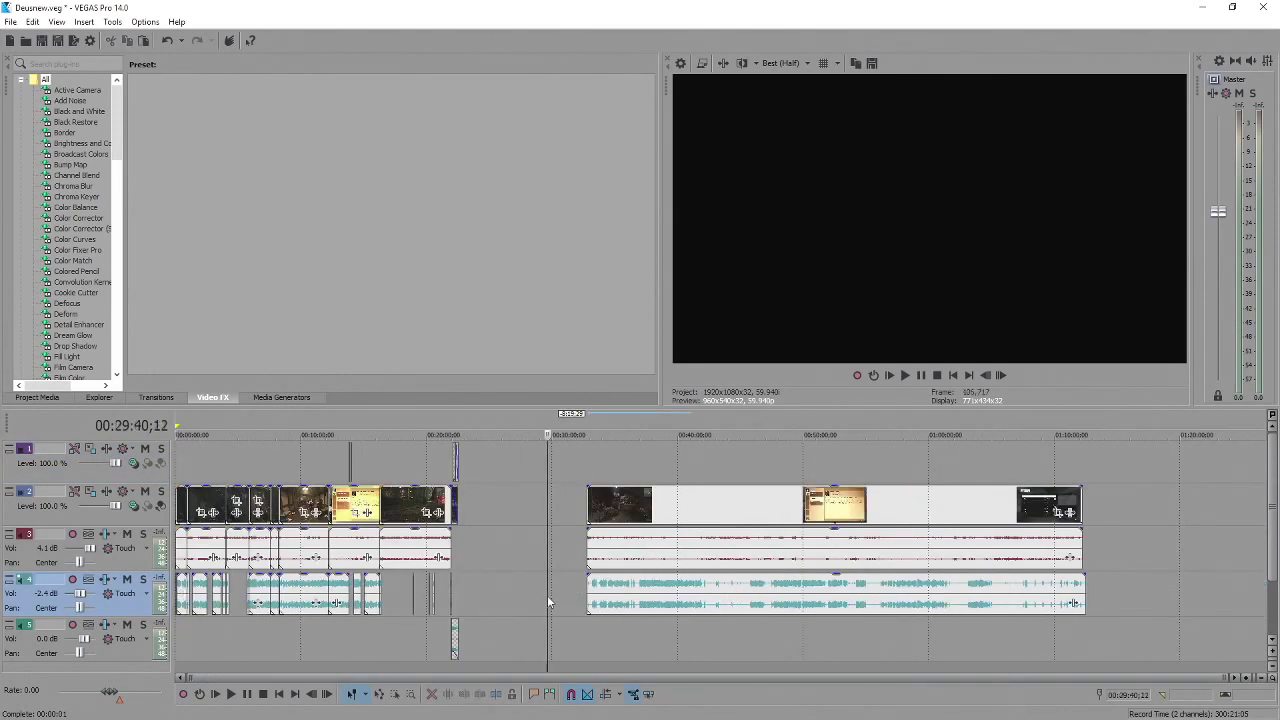
{"action": "scroll", "coordinate": [644, 452], "scroll_direction": "up", "scroll_amount": 5}
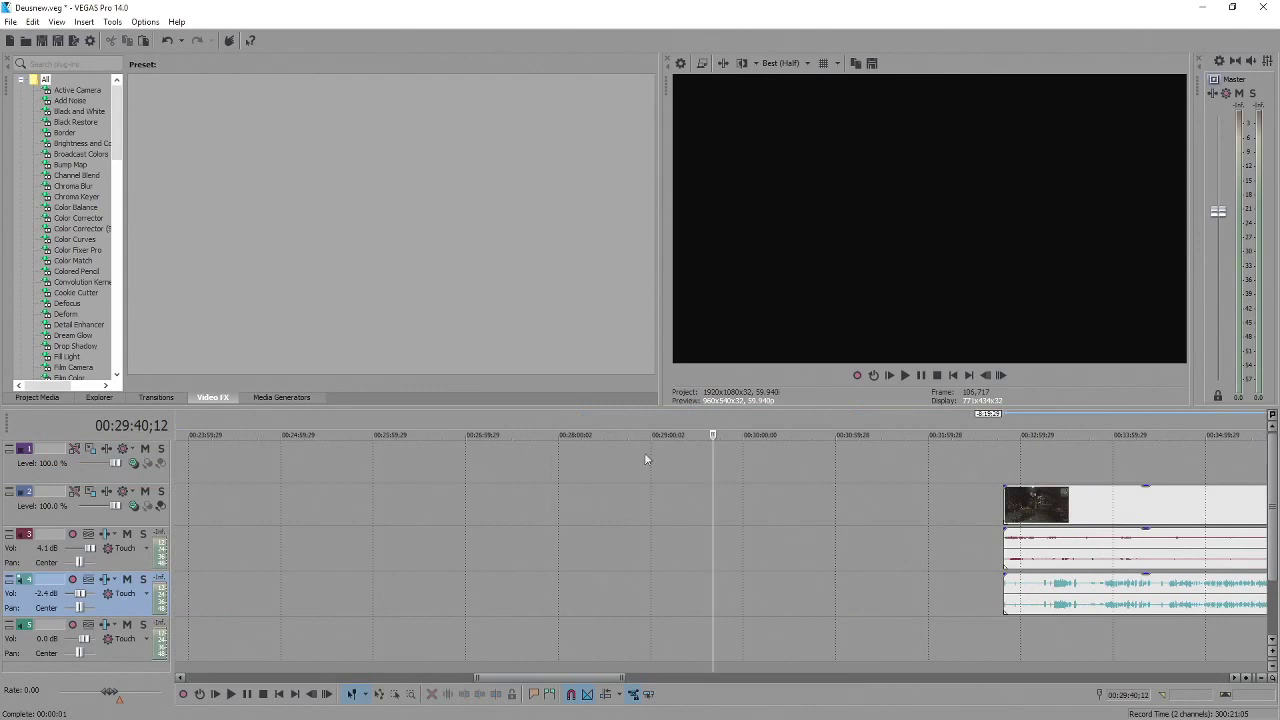
{"action": "left_click", "coordinate": [585, 592]}
{"action": "scroll", "coordinate": [677, 568], "scroll_direction": "up", "scroll_amount": 5}
{"action": "scroll", "coordinate": [677, 568], "scroll_direction": "down", "scroll_amount": 4}
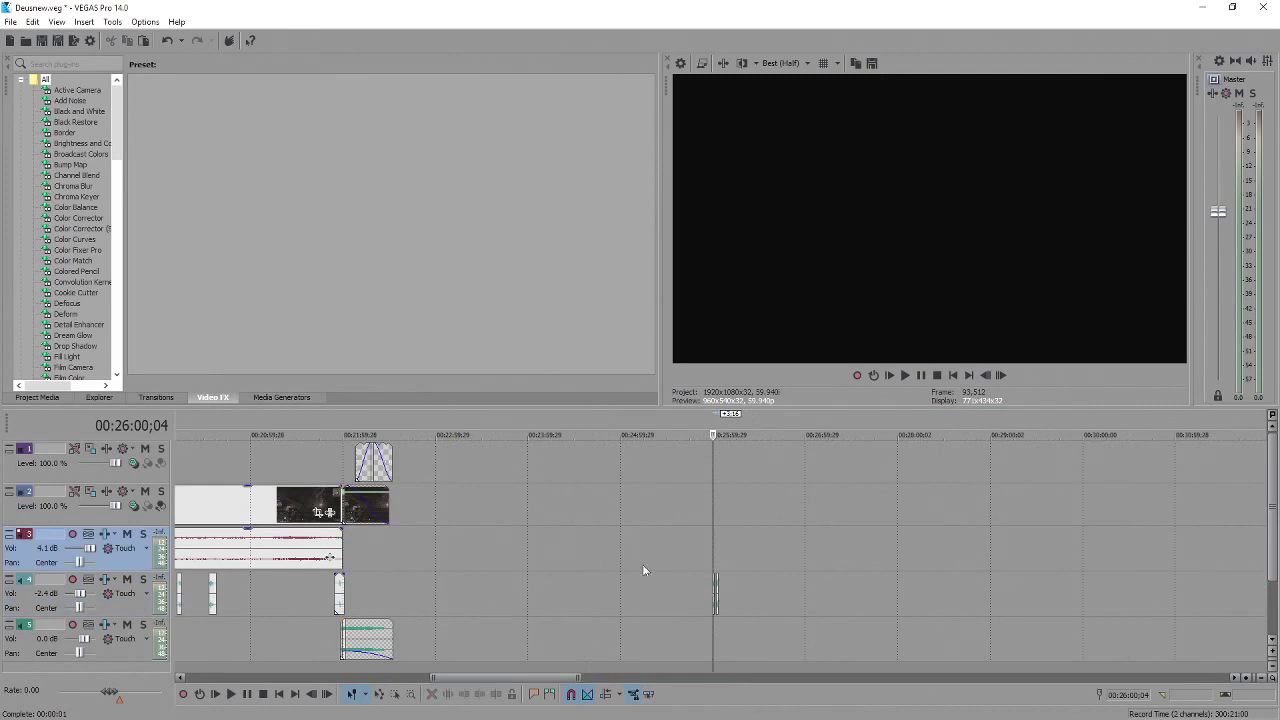
Play the bar scene around 00:21:36 near the end of the edited footage and split the gameplay clip at 00:21:37;28.
{"action": "left_click", "coordinate": [500, 471]}
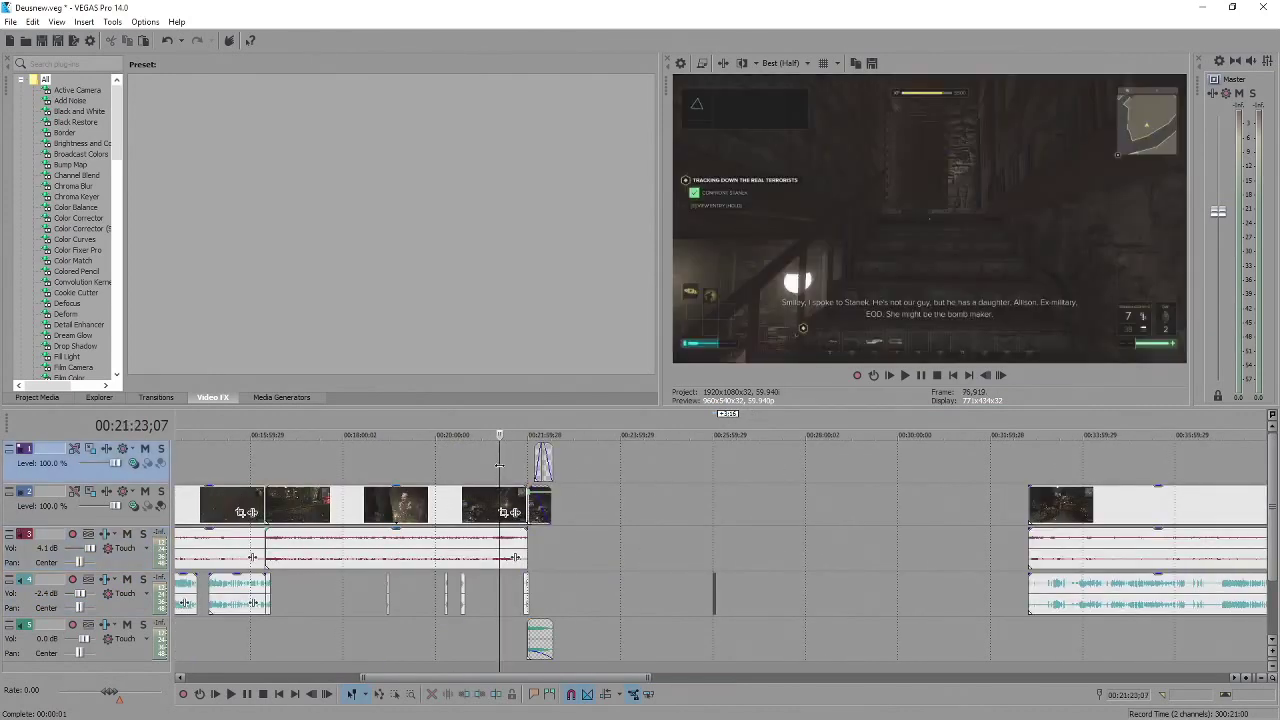
{"action": "scroll", "coordinate": [500, 466], "scroll_direction": "up", "scroll_amount": 5}
{"action": "left_click", "coordinate": [772, 466]}
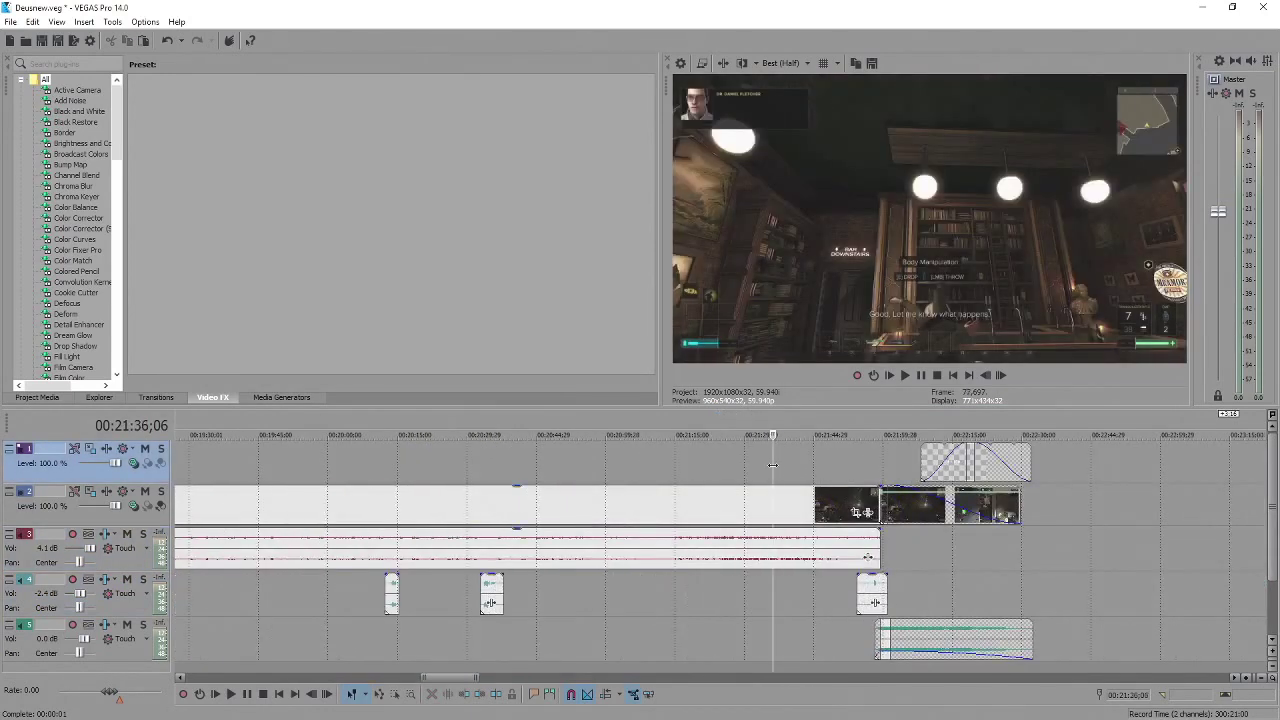
{"action": "left_click", "coordinate": [771, 466]}
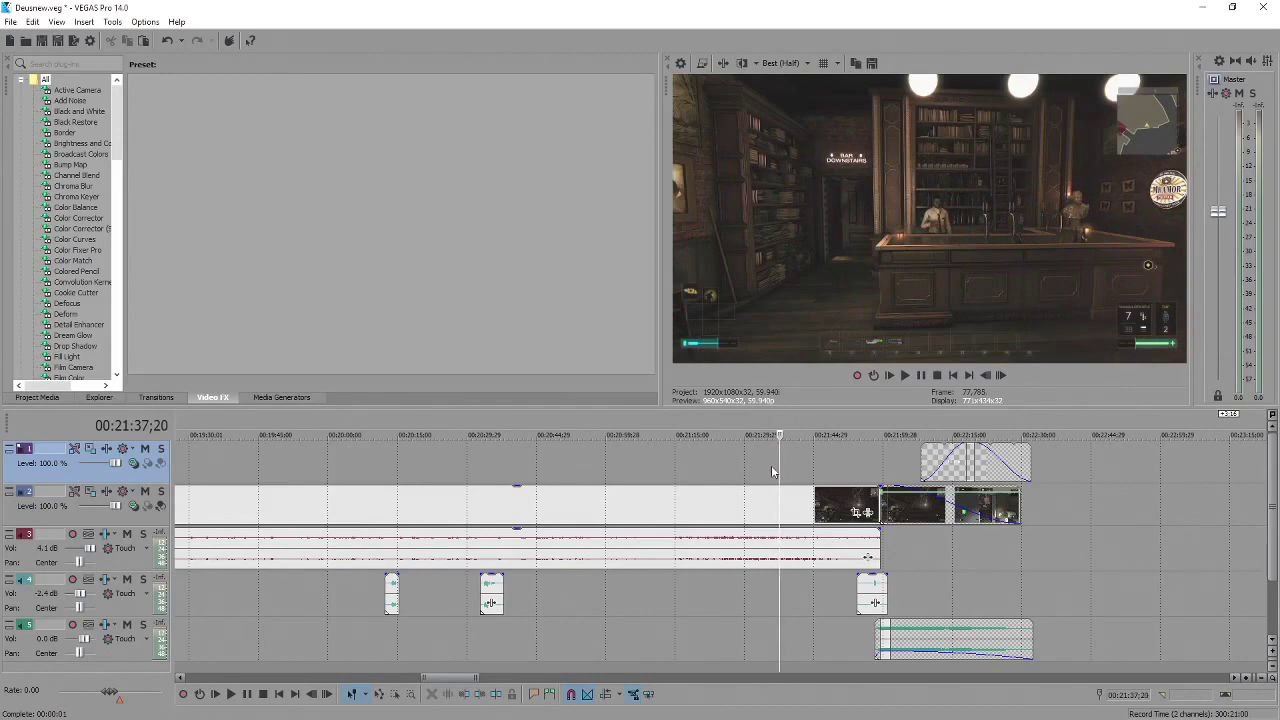
{"action": "left_click", "coordinate": [771, 466]}
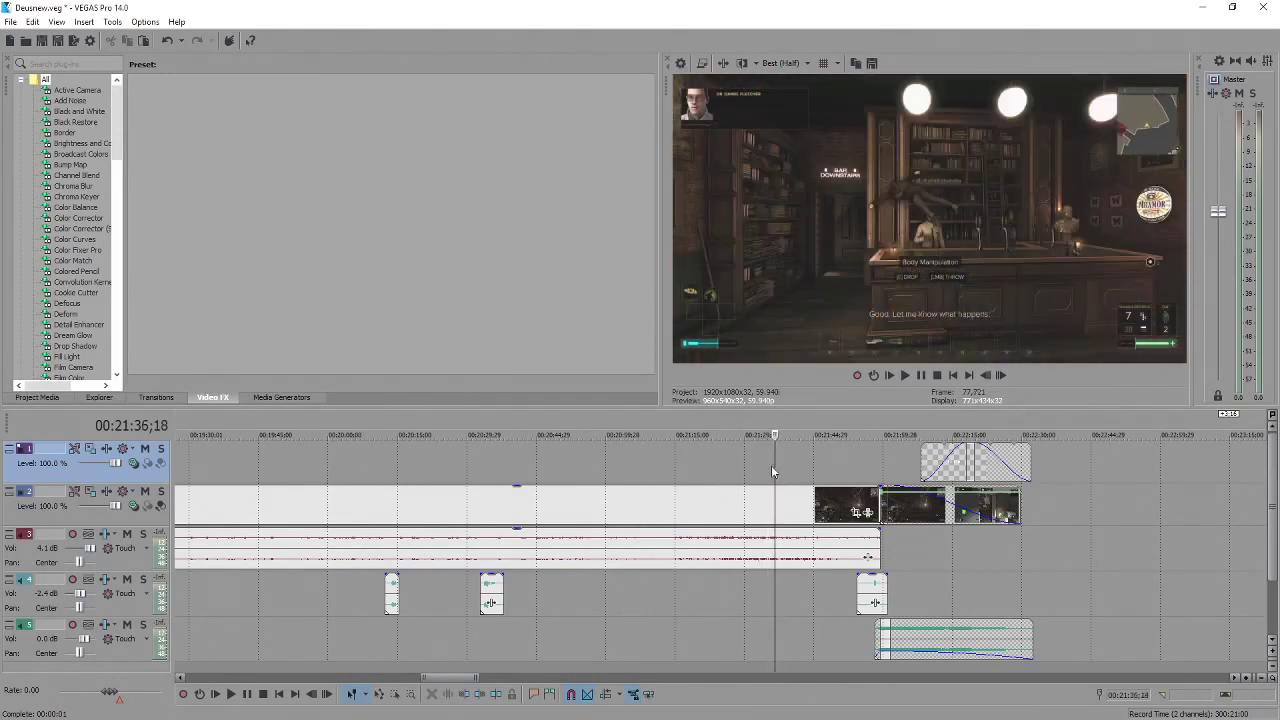
{"action": "left_click", "coordinate": [771, 465]}
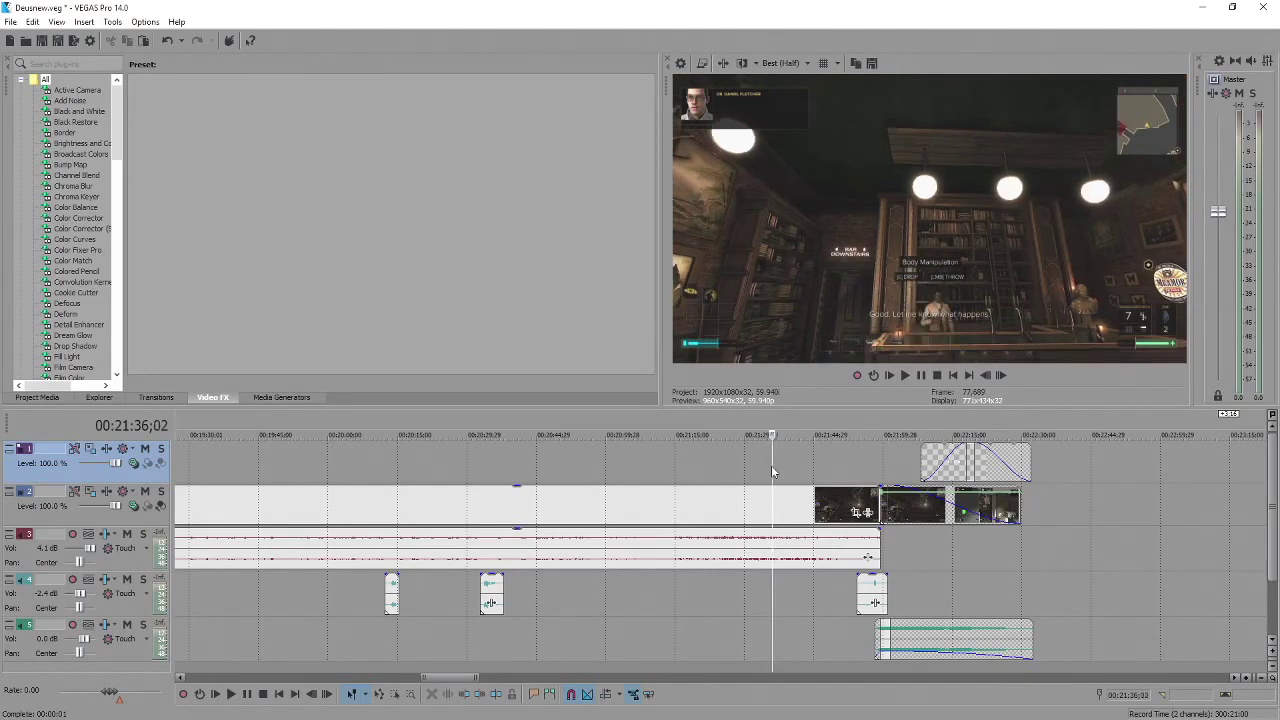
{"action": "key", "text": "space"}
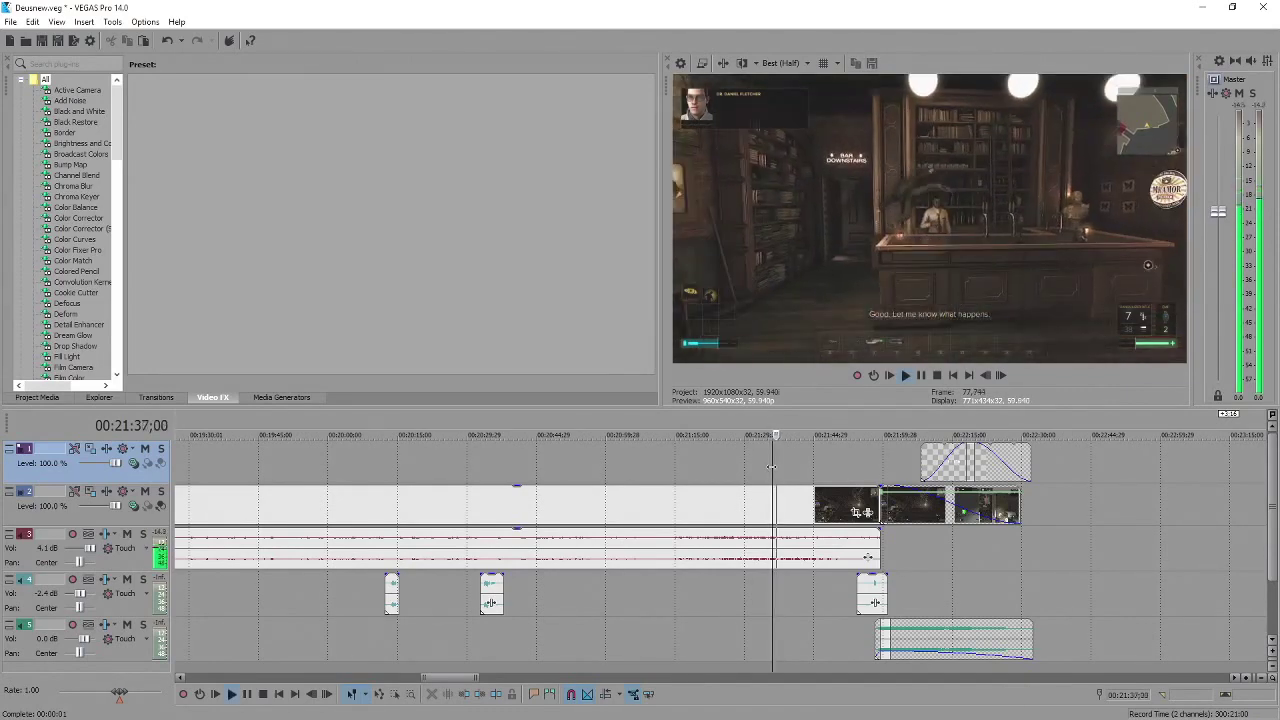
{"action": "key", "text": "space"}
{"action": "scroll", "coordinate": [775, 480], "scroll_direction": "up", "scroll_amount": 5}
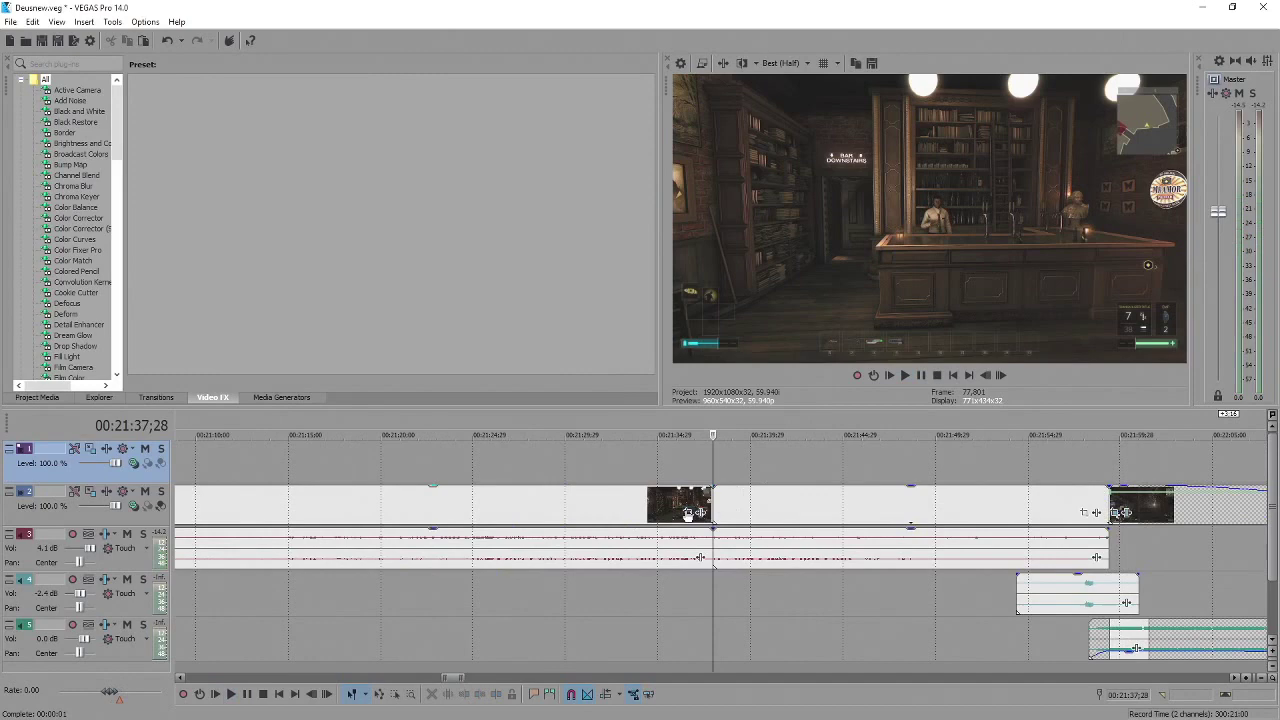
Split the gameplay clip again at 00:21:36;02 and copy the short bar segment between the two cuts.
{"action": "left_click", "coordinate": [680, 511]}
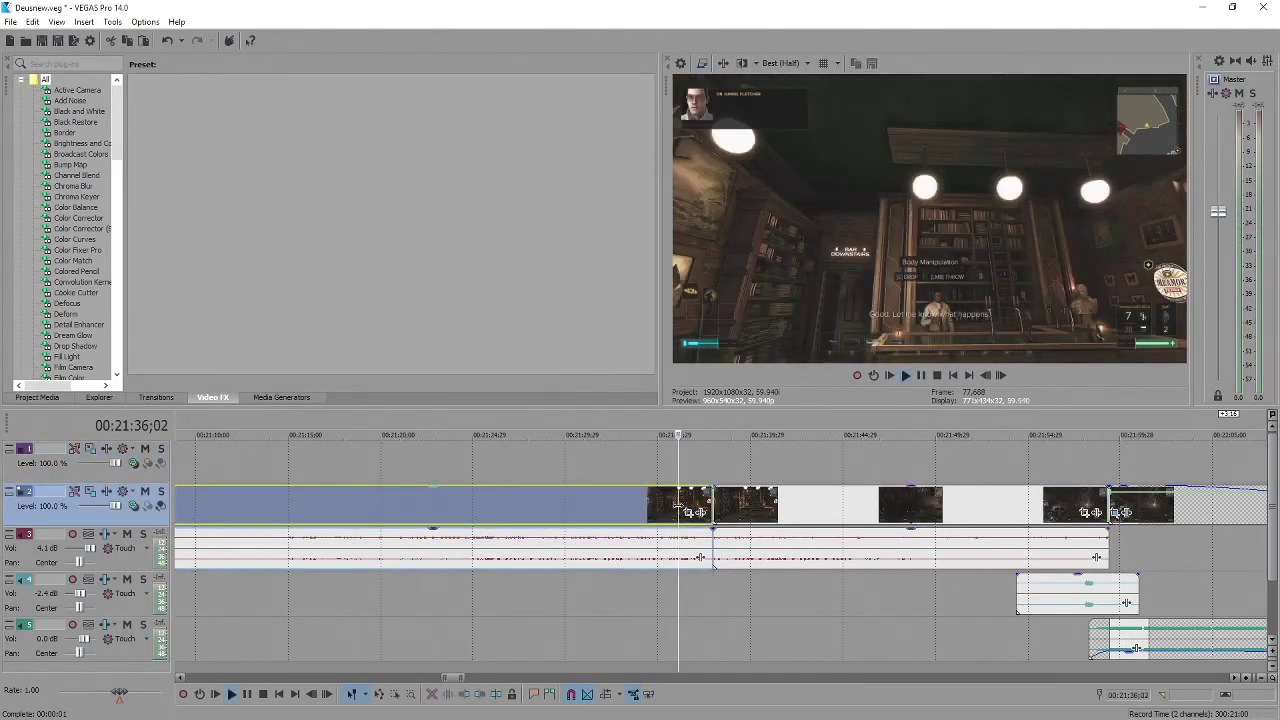
{"action": "key", "text": "s"}
{"action": "left_click", "coordinate": [685, 548]}
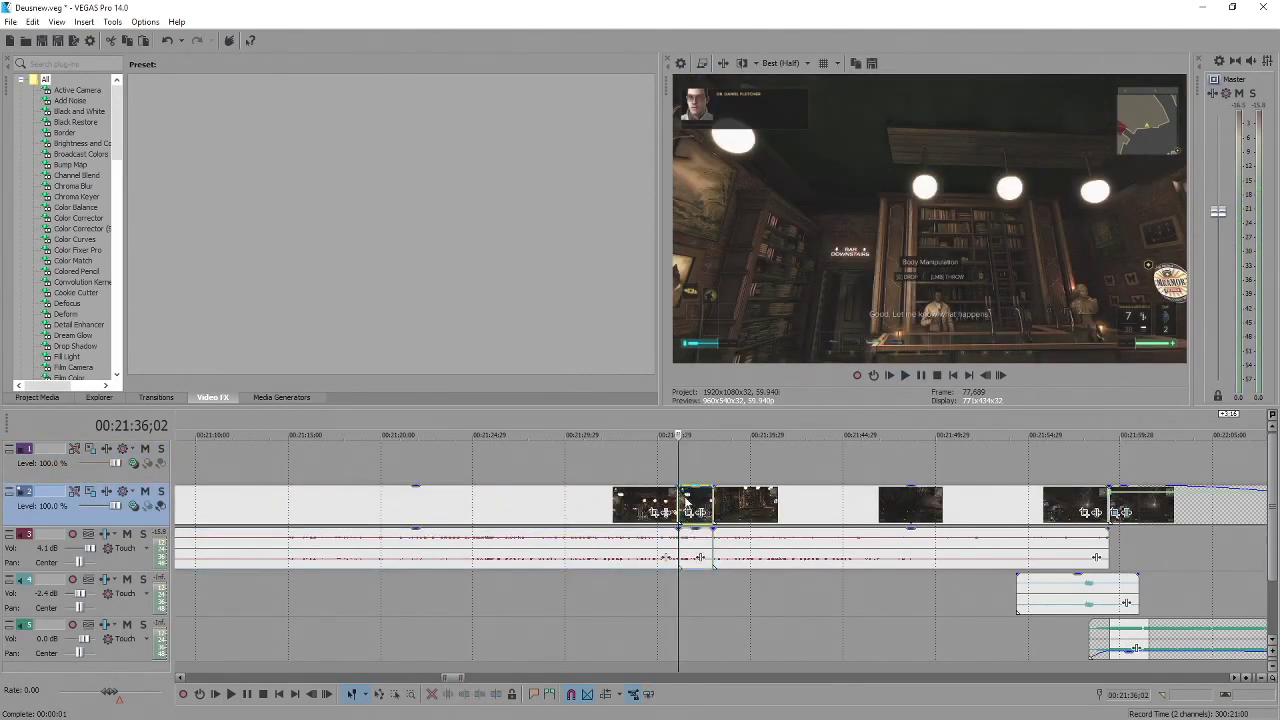
Paste the bar segment directly after the first of the two short voice clips near 00:26:00.
{"action": "scroll", "coordinate": [697, 541], "scroll_direction": "down", "scroll_amount": 4}
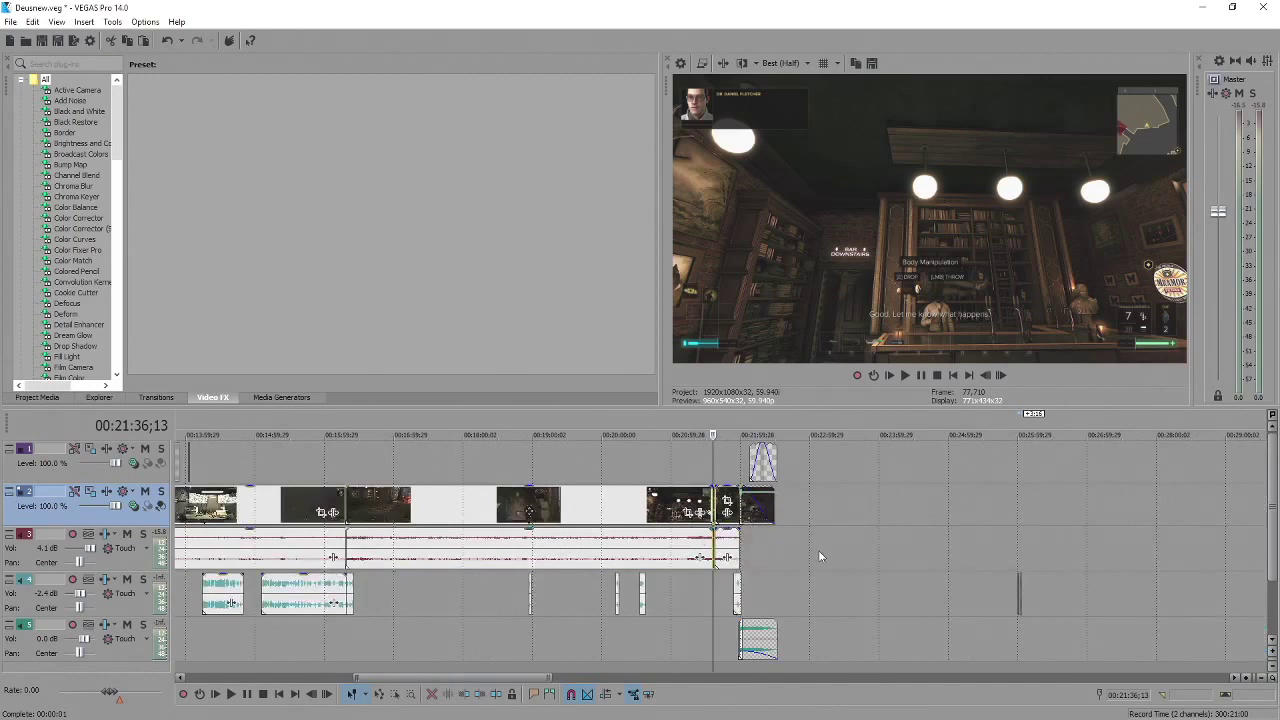
{"action": "scroll", "coordinate": [814, 551], "scroll_direction": "up", "scroll_amount": 3}
{"action": "key", "text": "ctrl+Right"}
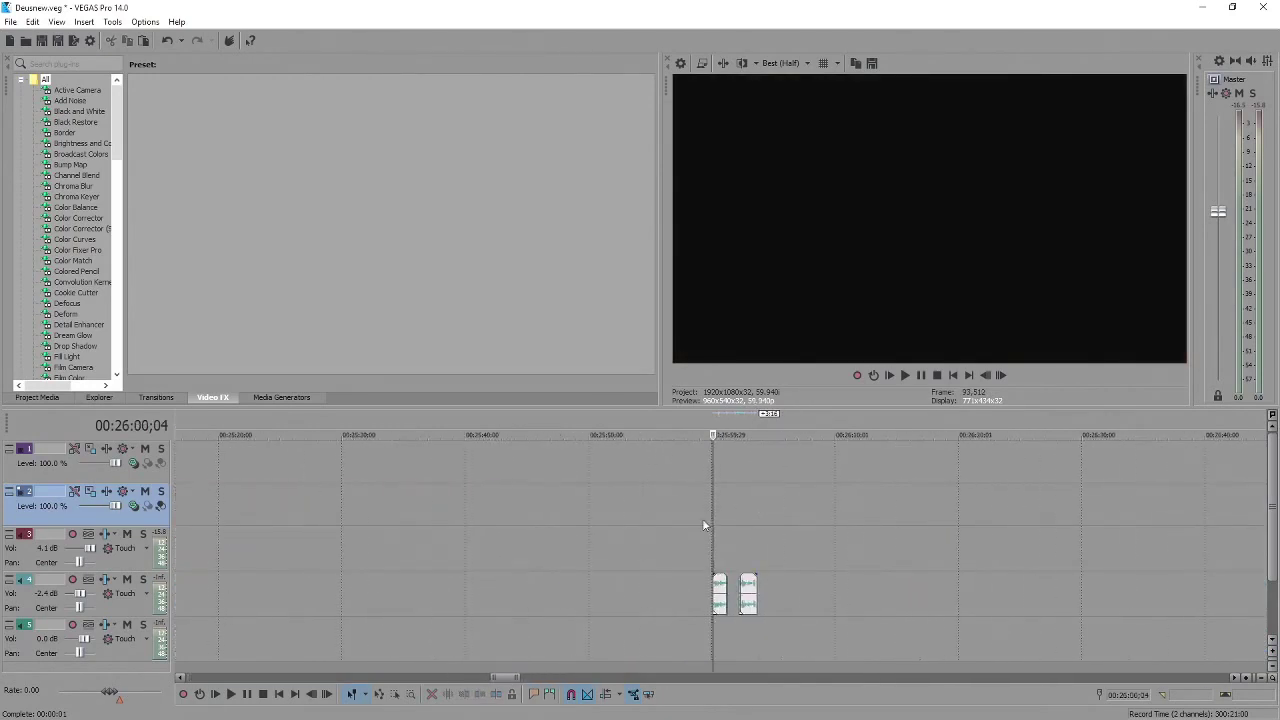
{"action": "scroll", "coordinate": [734, 549], "scroll_direction": "up", "scroll_amount": 3}
{"action": "key", "text": "ctrl+v"}
Extend the pasted bar clip to about 00:26:04;14 and place the second voice clip right at its end.
{"action": "left_click_drag", "start_coordinate": [751, 565], "coordinate": [821, 565]}
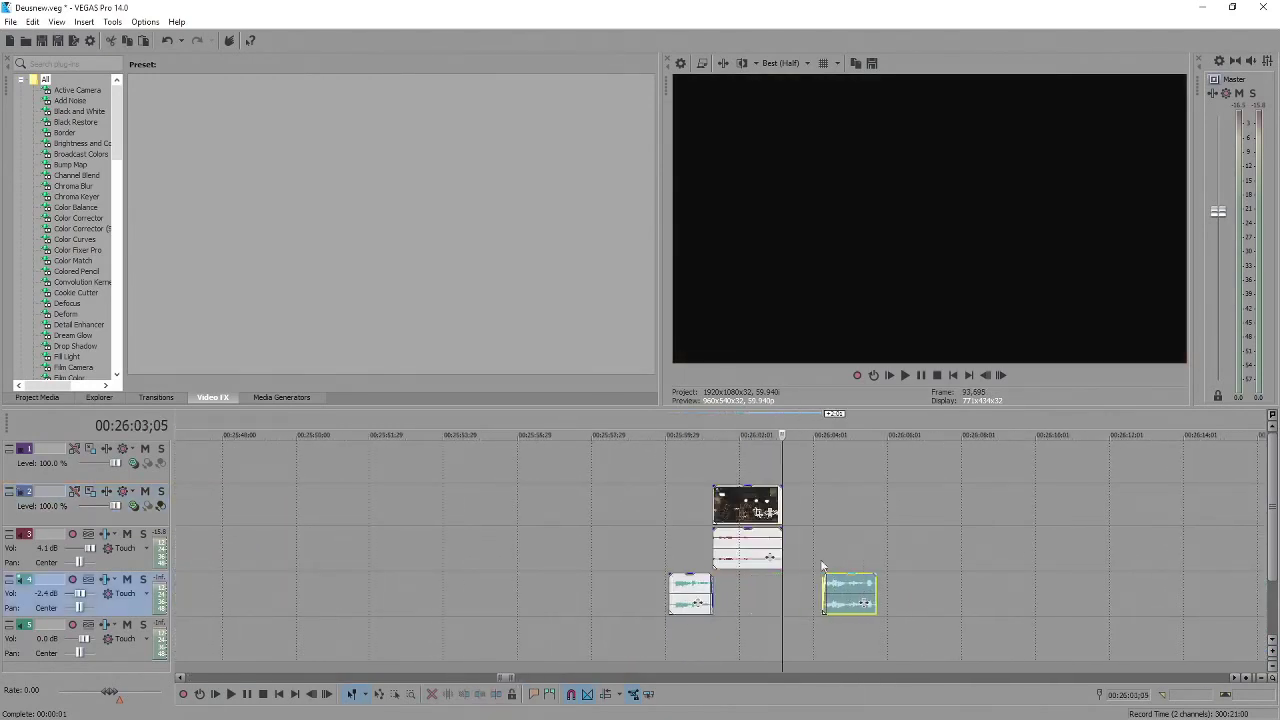
{"action": "left_click_drag", "start_coordinate": [781, 499], "coordinate": [815, 512]}
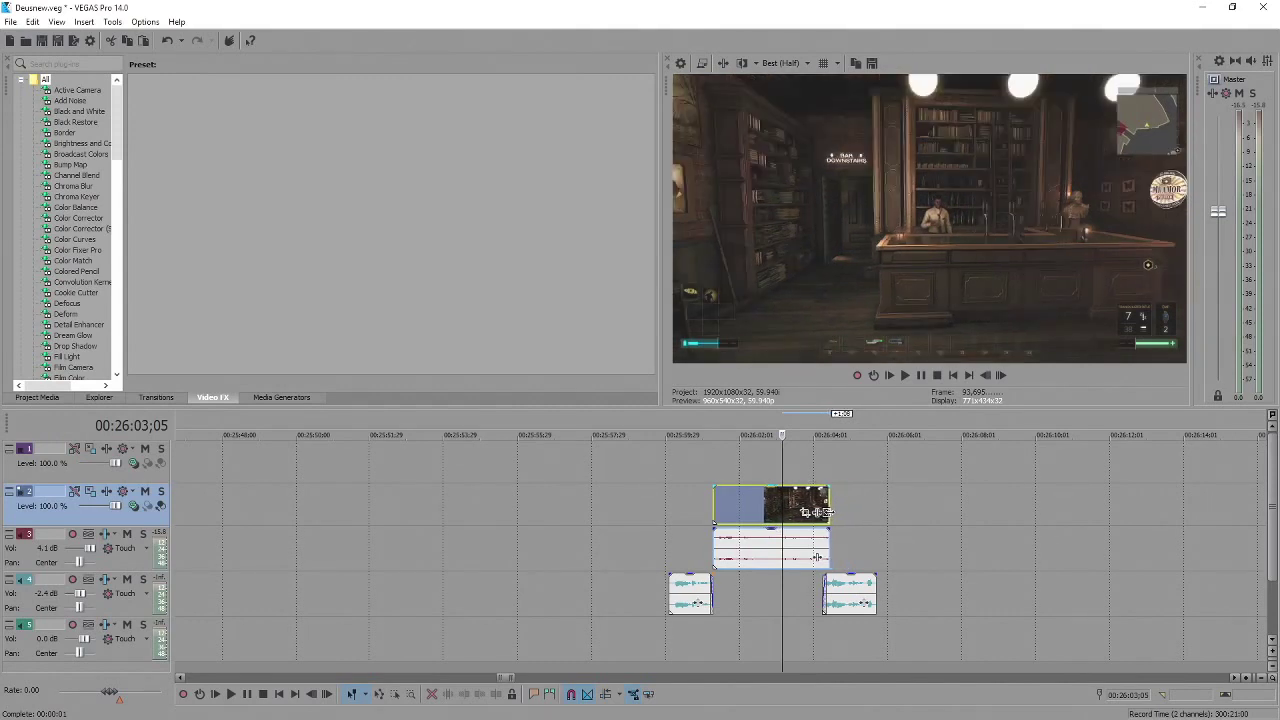
{"action": "left_click_drag", "start_coordinate": [835, 590], "coordinate": [842, 590]}
Set a playback range over the two voice clips and the bar clip, and play it through.
{"action": "left_click_drag", "start_coordinate": [672, 432], "coordinate": [883, 476]}
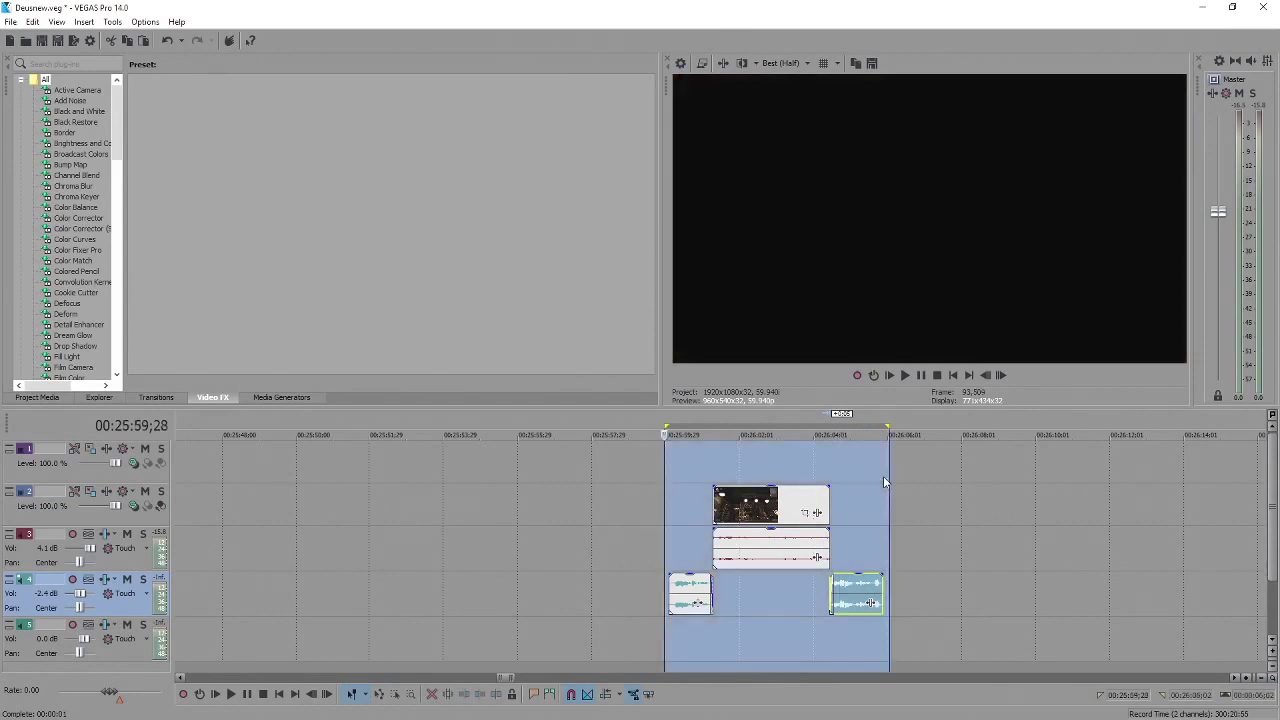
{"action": "key", "text": "space"}
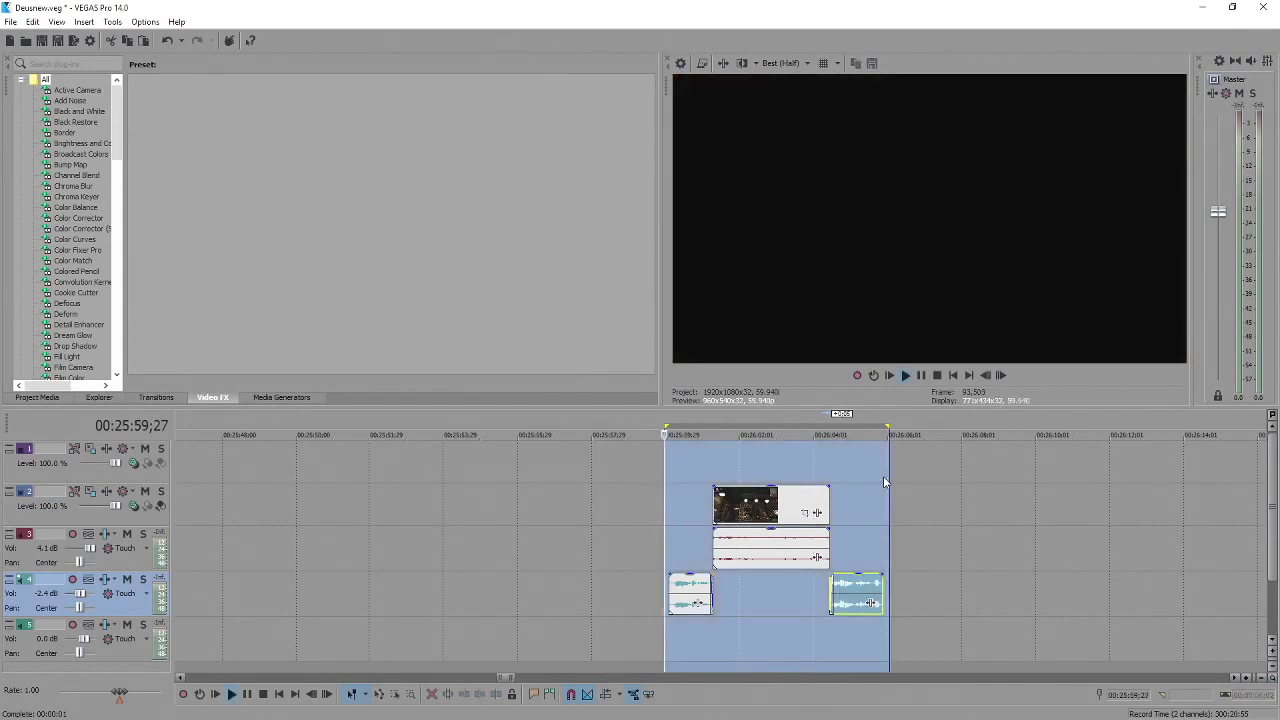
{"action": "left_click", "coordinate": [847, 446]}
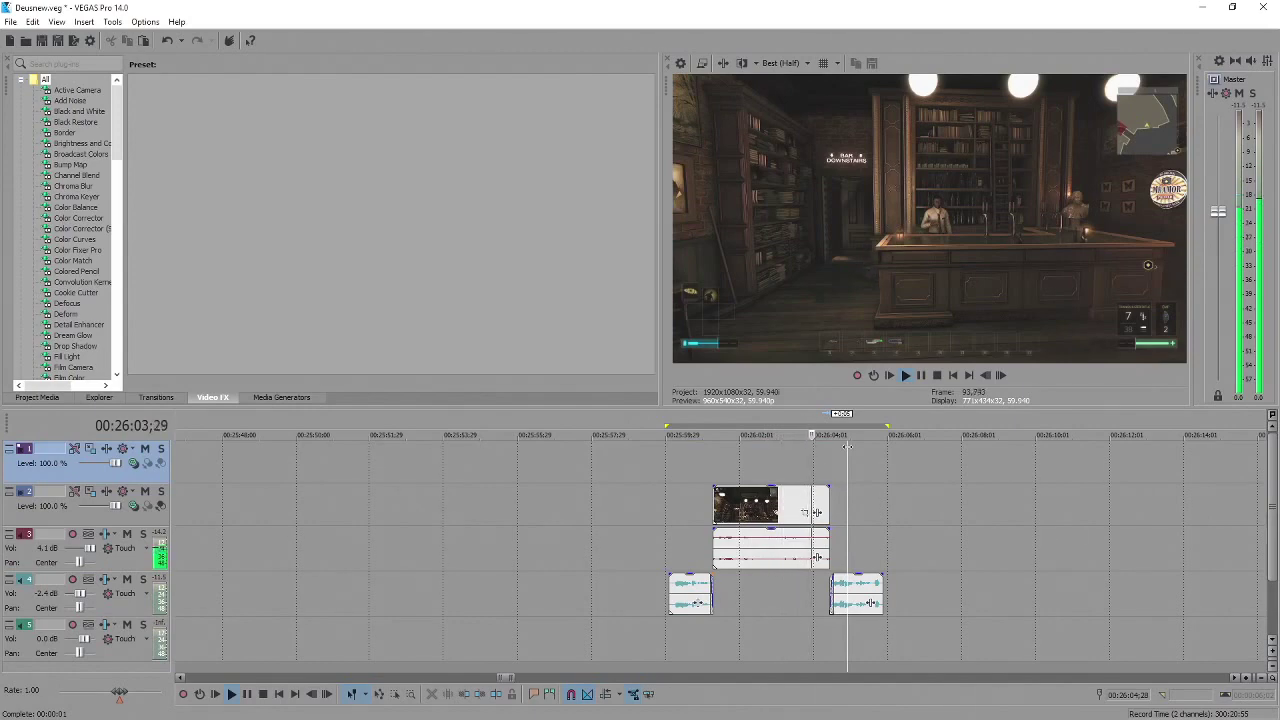
{"action": "key", "text": "space"}
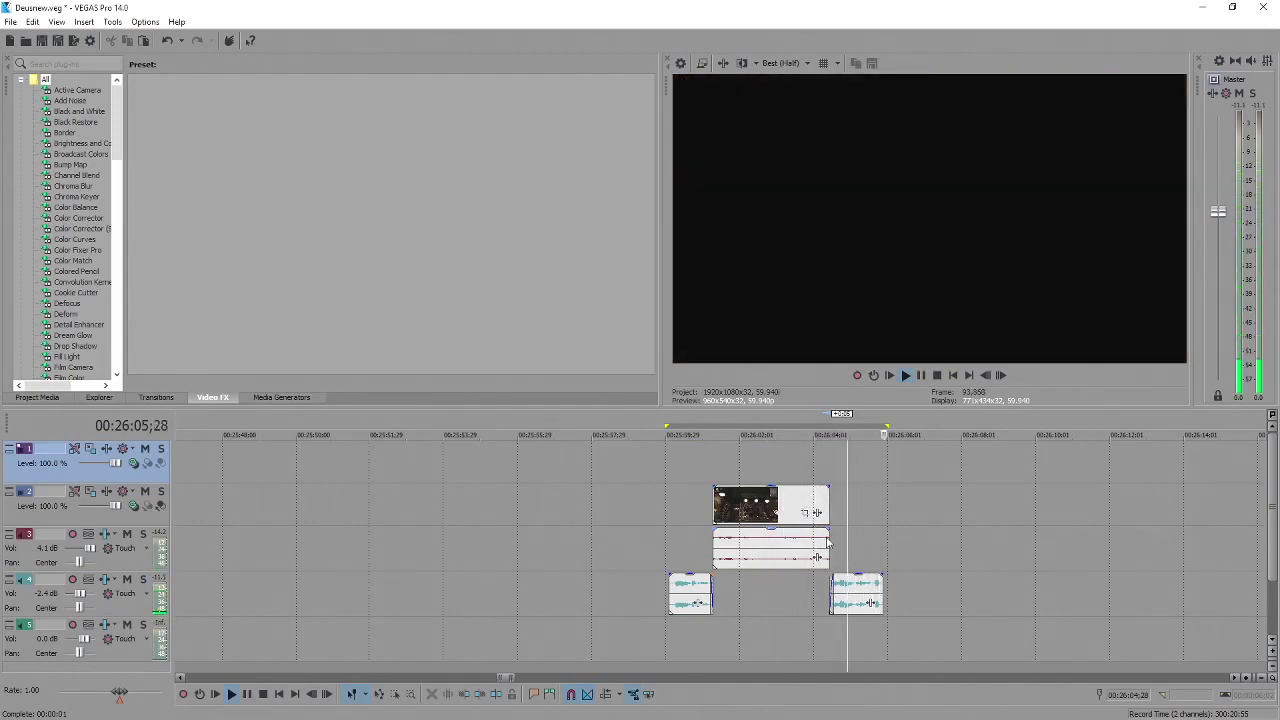
Move the long unedited footage with its game audio and voice track back to start at about 00:26:15.
{"action": "scroll", "coordinate": [822, 534], "scroll_direction": "down", "scroll_amount": 10}
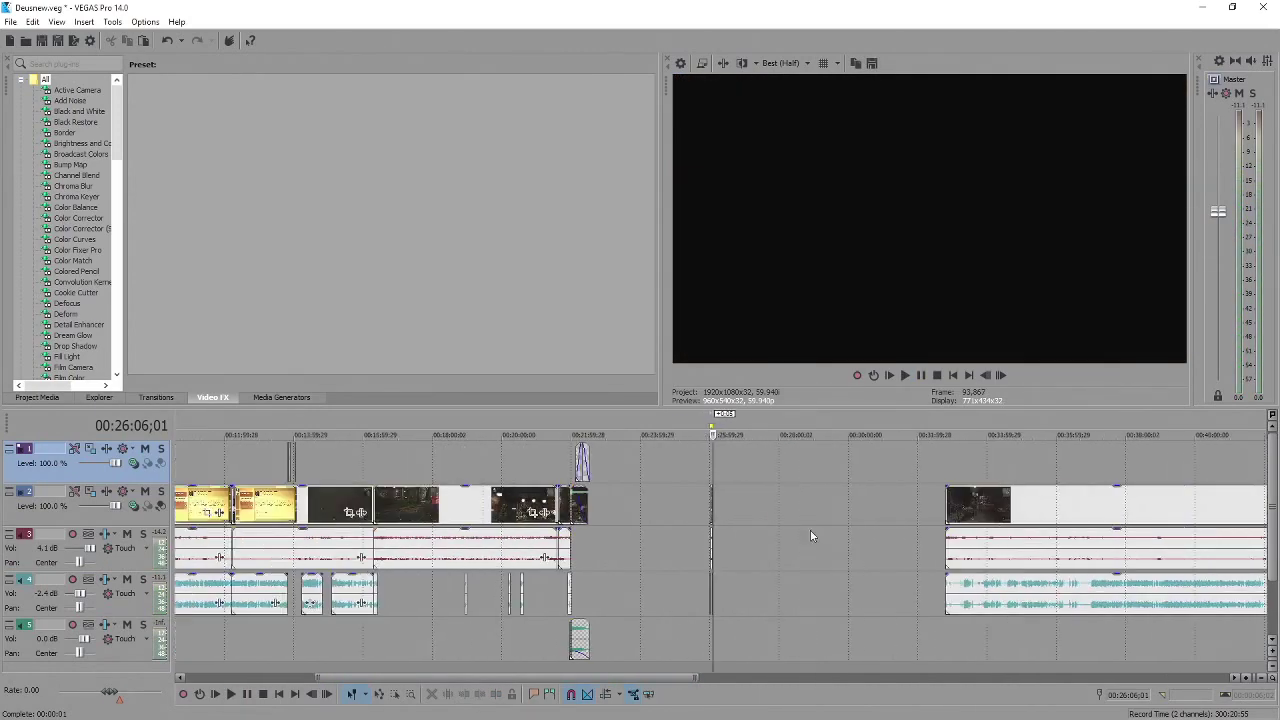
{"action": "left_click", "coordinate": [955, 505]}
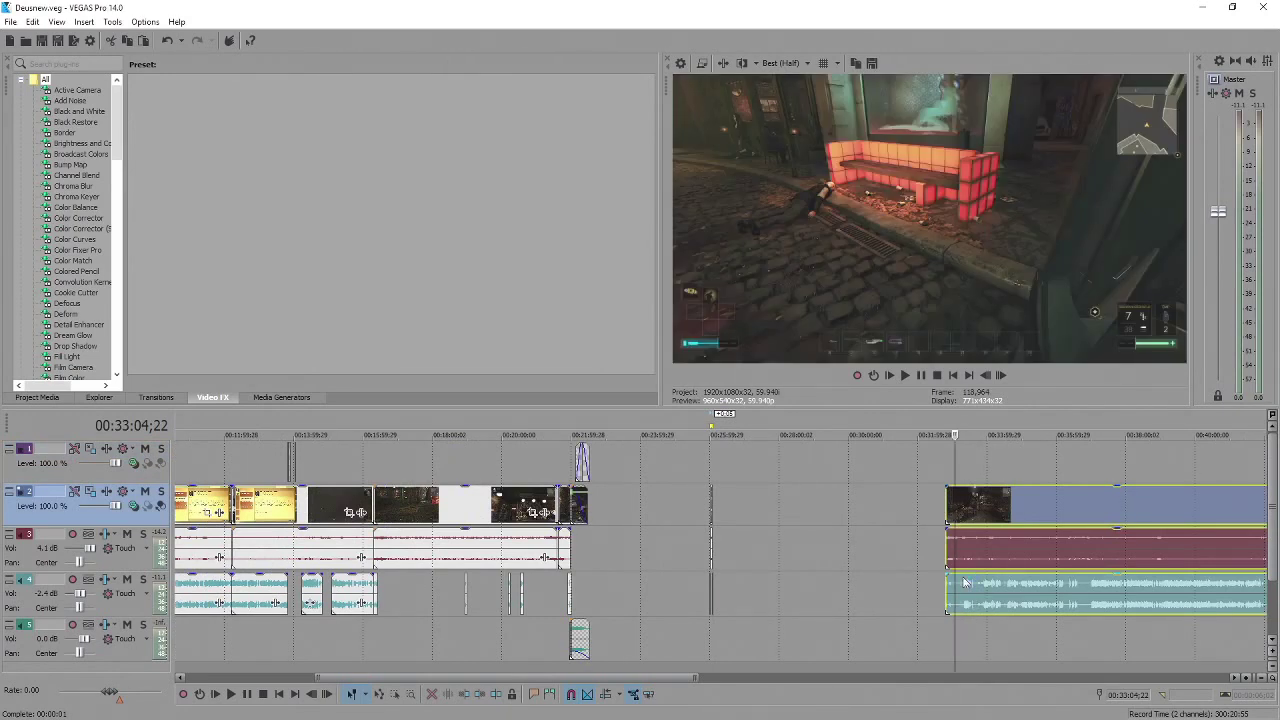
{"action": "left_click_drag", "start_coordinate": [986, 505], "coordinate": [754, 505]}
{"action": "left_click", "coordinate": [716, 503]}
Trim the silent start of the long voice clip up to about 00:26:41, just before the first loud speech.
{"action": "scroll", "coordinate": [722, 503], "scroll_direction": "up", "scroll_amount": 5}
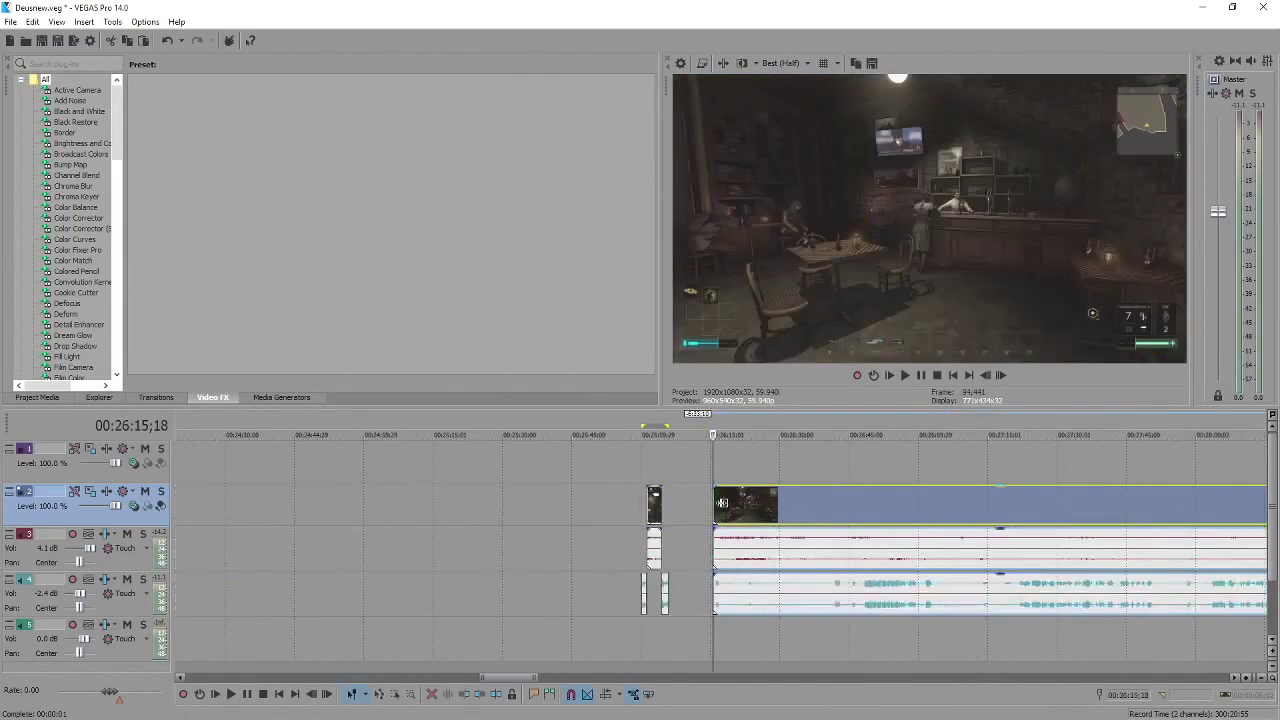
{"action": "left_click", "coordinate": [727, 605]}
{"action": "left_click_drag", "start_coordinate": [716, 596], "coordinate": [825, 605]}
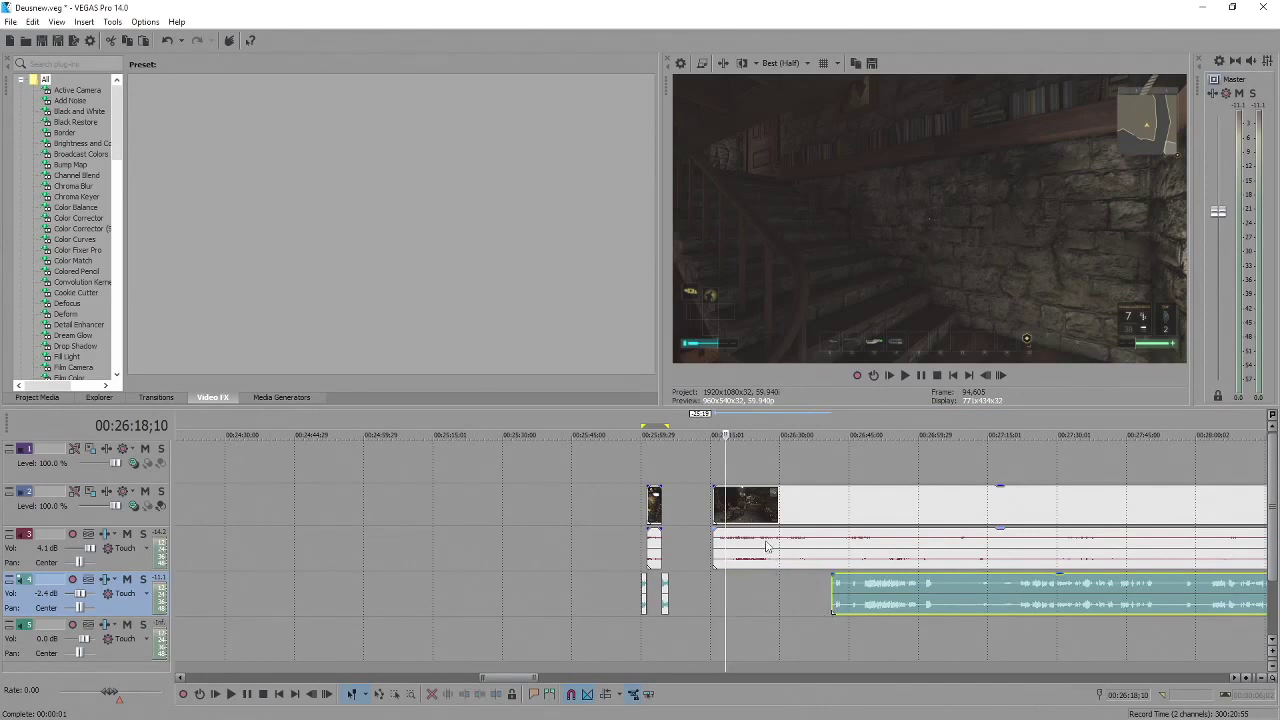
Trim the long gameplay clip's start, butt it against the bar clip and fade it in up to where the voice clip begins.
{"action": "left_click", "coordinate": [782, 505]}
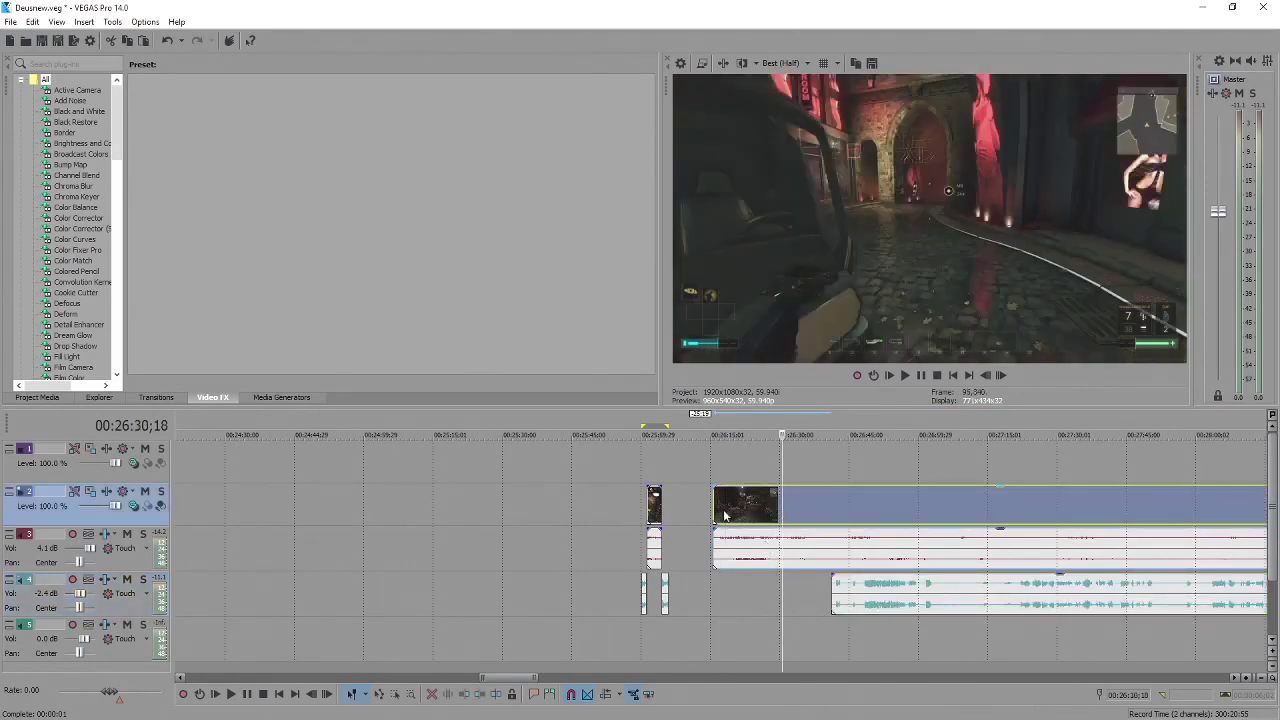
{"action": "left_click_drag", "start_coordinate": [714, 507], "coordinate": [656, 488]}
{"action": "left_click", "coordinate": [708, 525]}
{"action": "scroll", "coordinate": [720, 528], "scroll_direction": "up", "scroll_amount": 4}
{"action": "left_click", "coordinate": [630, 509]}
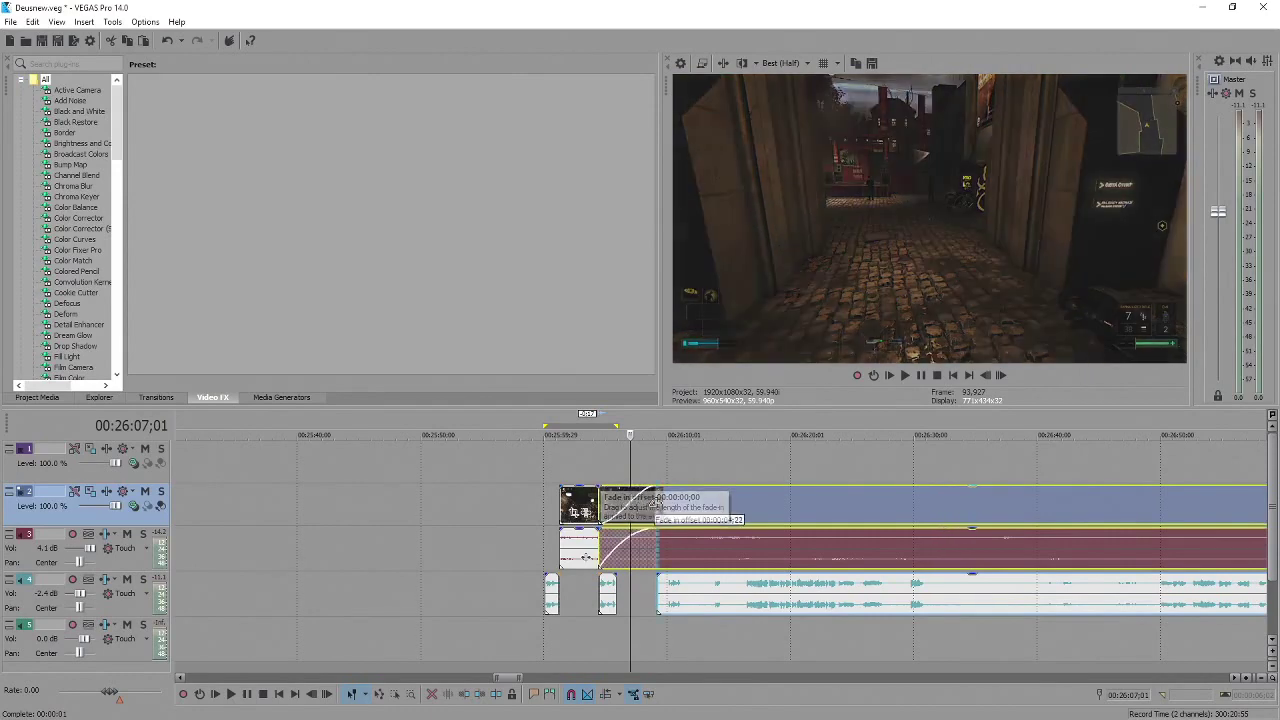
Play back from the end of the bar clip through the fade-in and the following commentary.
{"action": "left_click", "coordinate": [596, 509]}
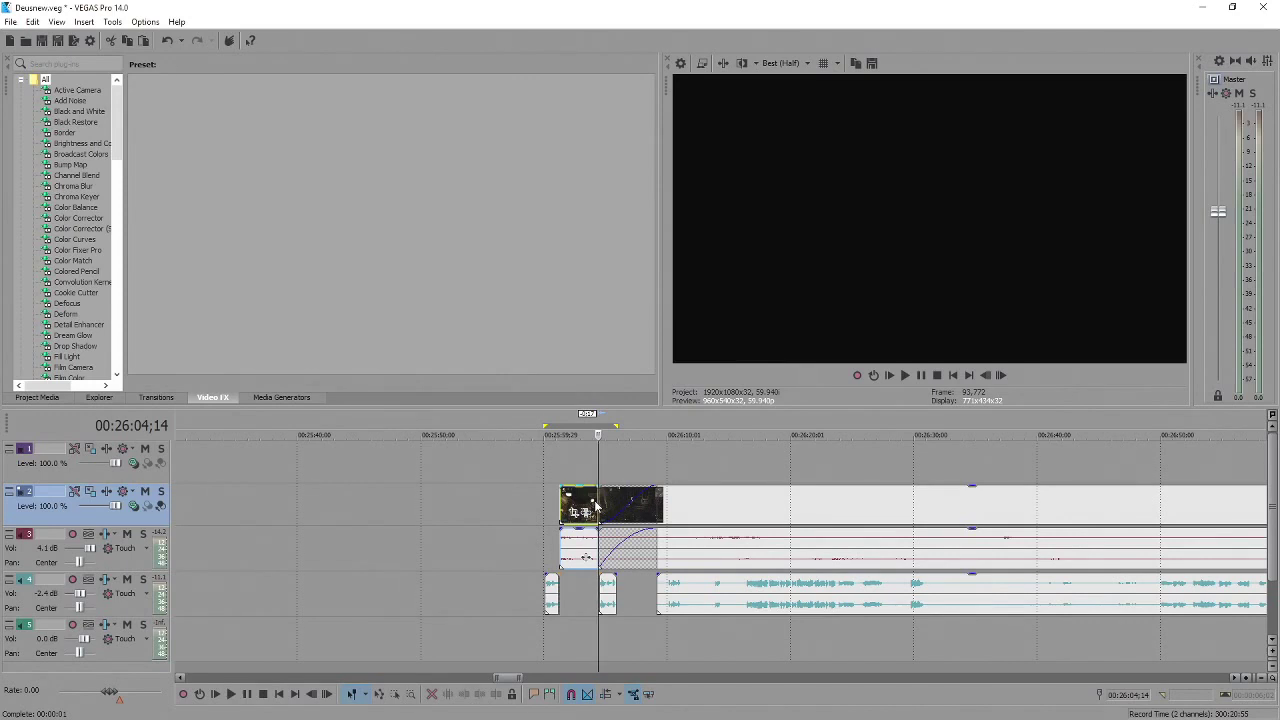
{"action": "left_click", "coordinate": [660, 480]}
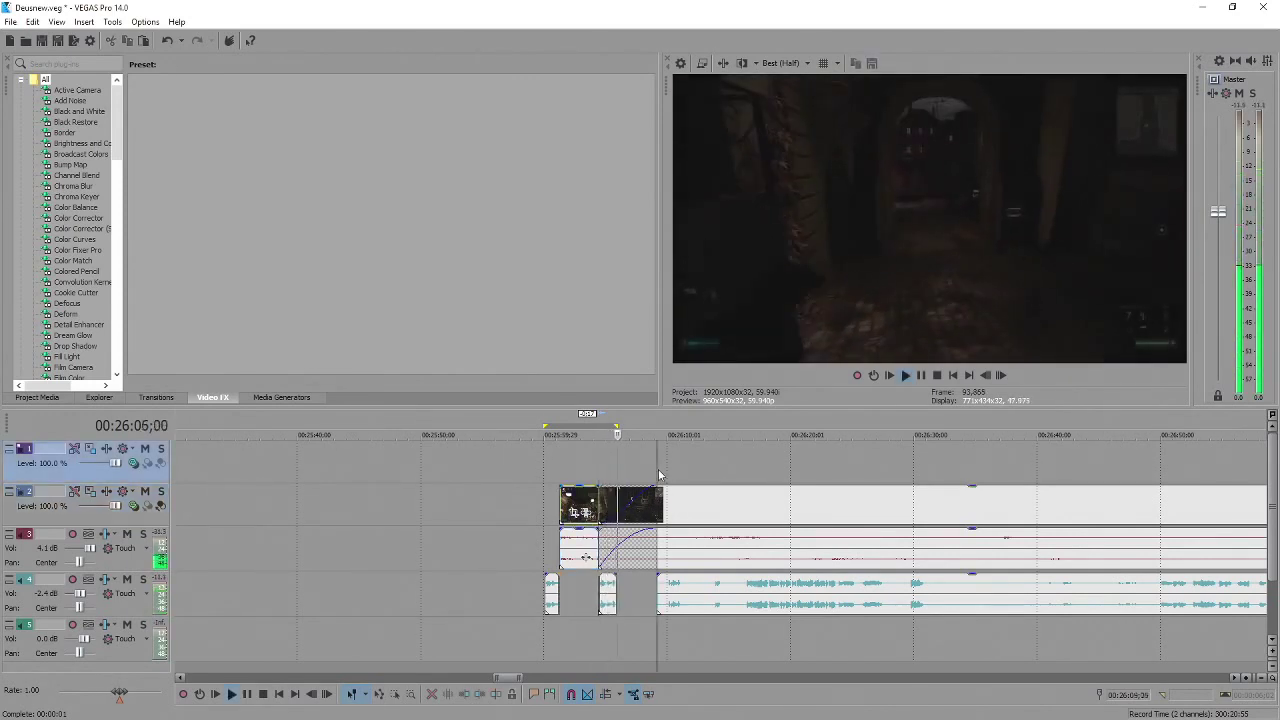
{"action": "scroll", "coordinate": [660, 480], "scroll_direction": "up", "scroll_amount": 2}
{"action": "key", "text": "Return"}
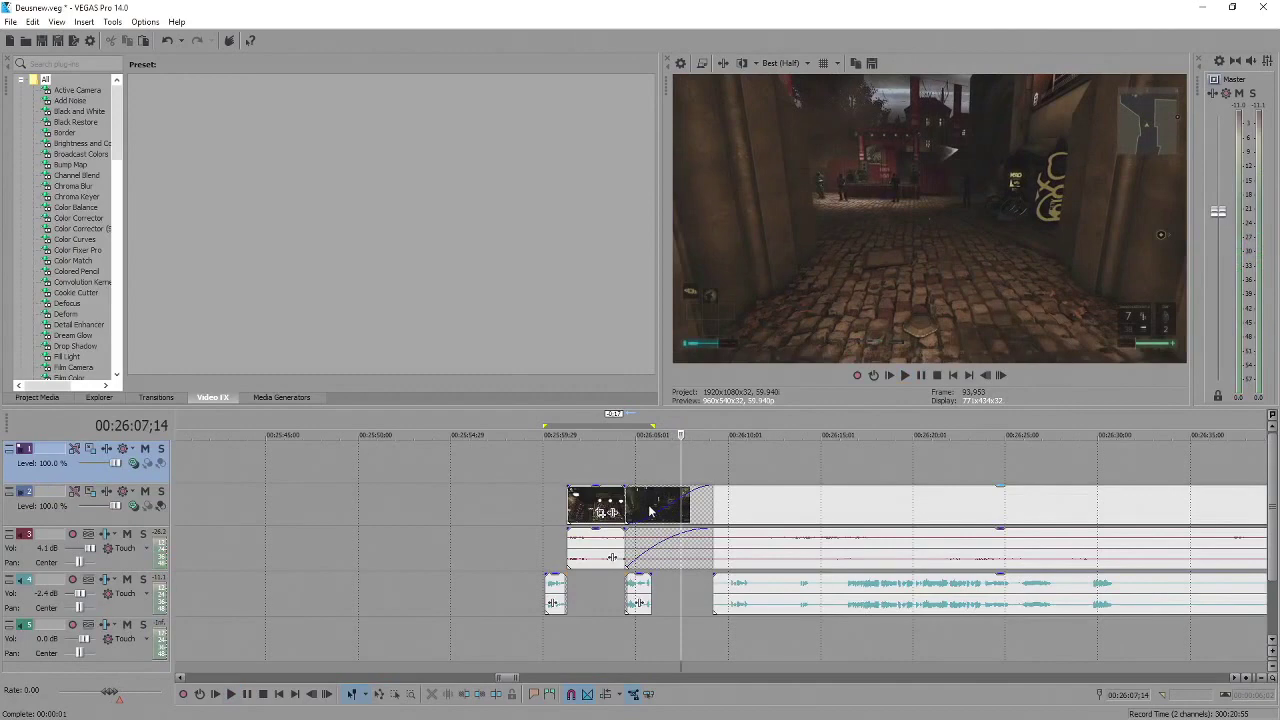
{"action": "key", "text": "Return"}
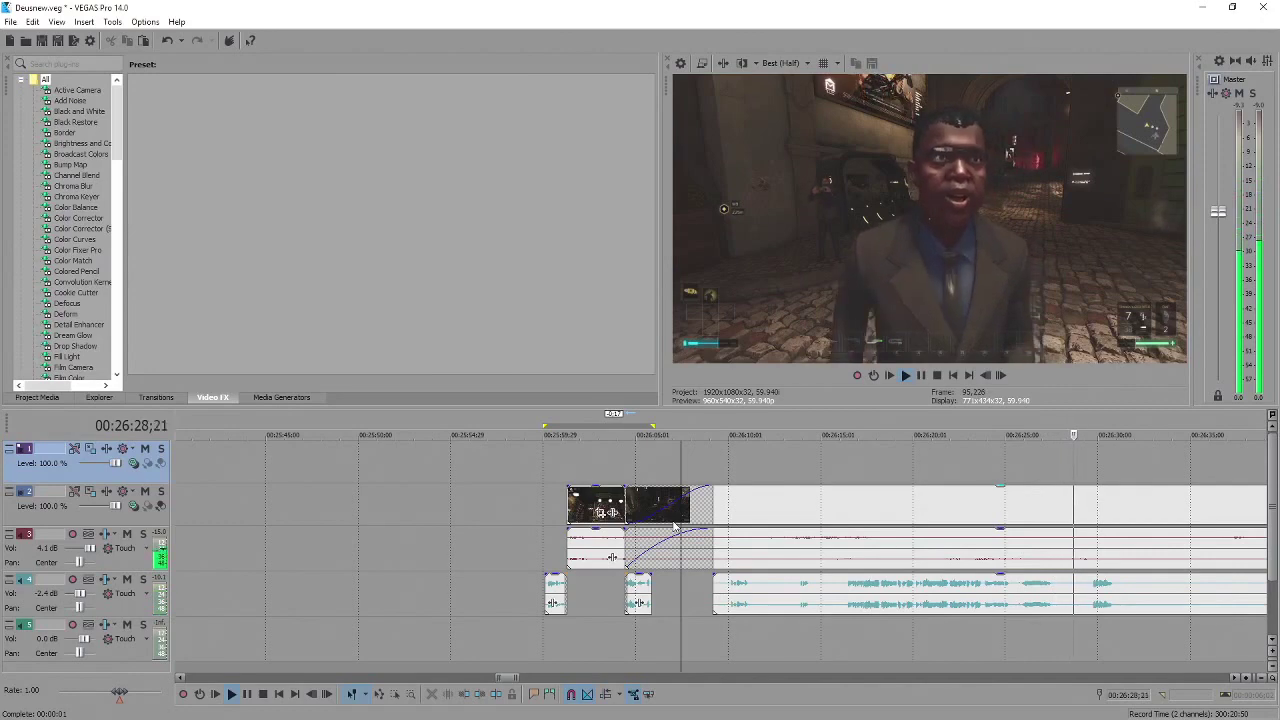
Split the gameplay and voice clips just after 00:26:30 and trim the start of the second part to about 00:26:50.
{"action": "left_click", "coordinate": [1100, 506]}
{"action": "key", "text": "Return"}
{"action": "key", "text": "s"}
{"action": "scroll", "coordinate": [806, 538], "scroll_direction": "down", "scroll_amount": 3}
{"action": "left_click_drag", "start_coordinate": [714, 506], "coordinate": [831, 525]}
Check the trimmed clip's new start by playback and close the gap by moving it against the preceding clip.
{"action": "left_click", "coordinate": [831, 526]}
{"action": "key", "text": "space"}
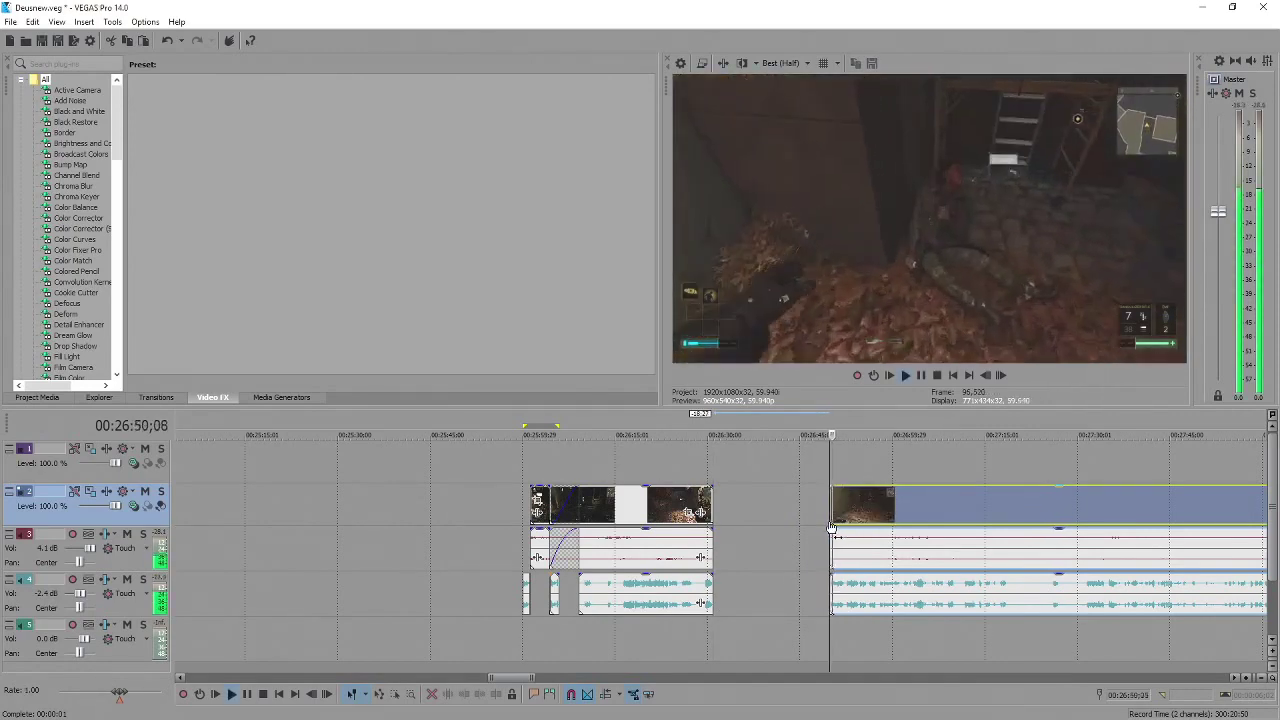
{"action": "scroll", "coordinate": [674, 518], "scroll_direction": "up", "scroll_amount": 3}
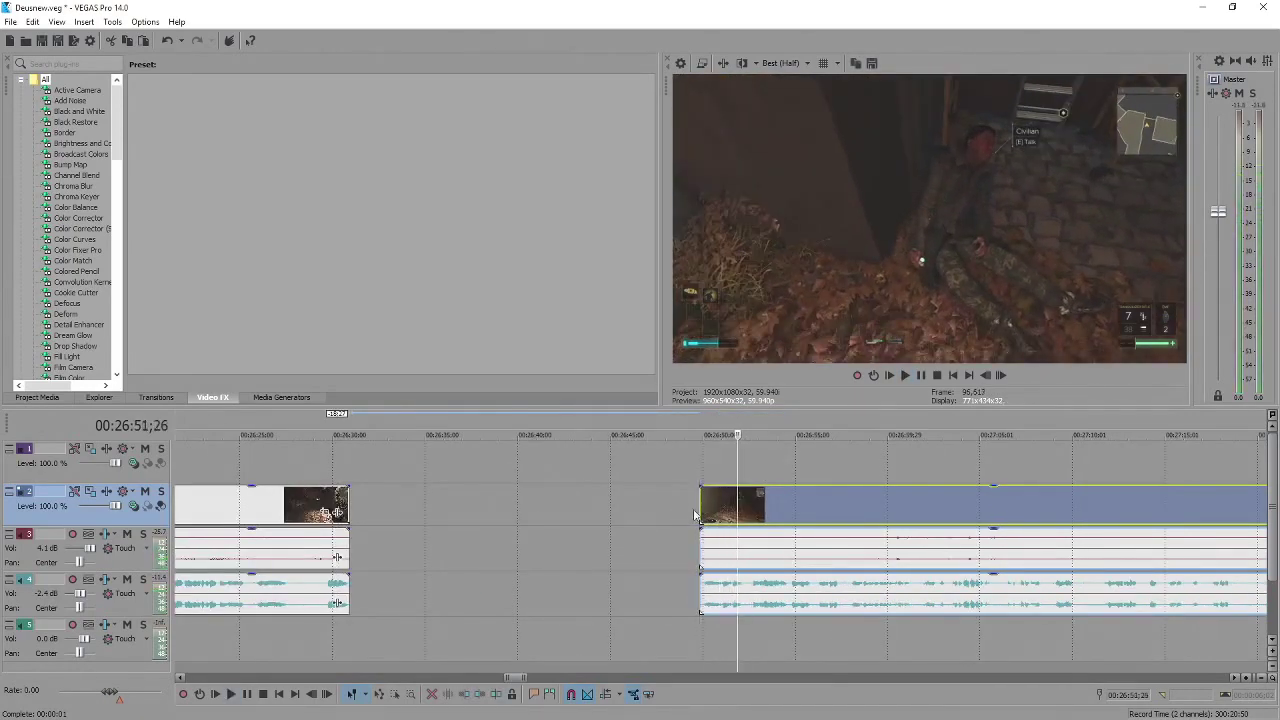
{"action": "left_click_drag", "start_coordinate": [715, 511], "coordinate": [364, 511]}
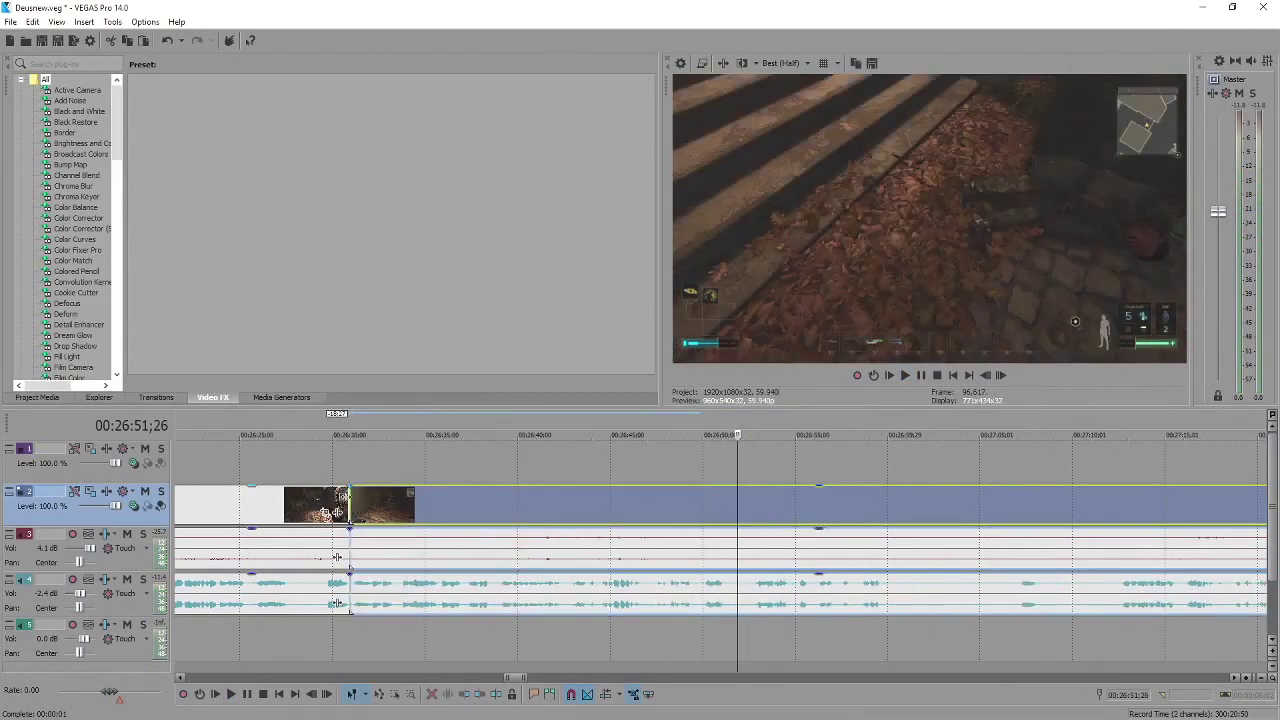
{"action": "left_click", "coordinate": [342, 500]}
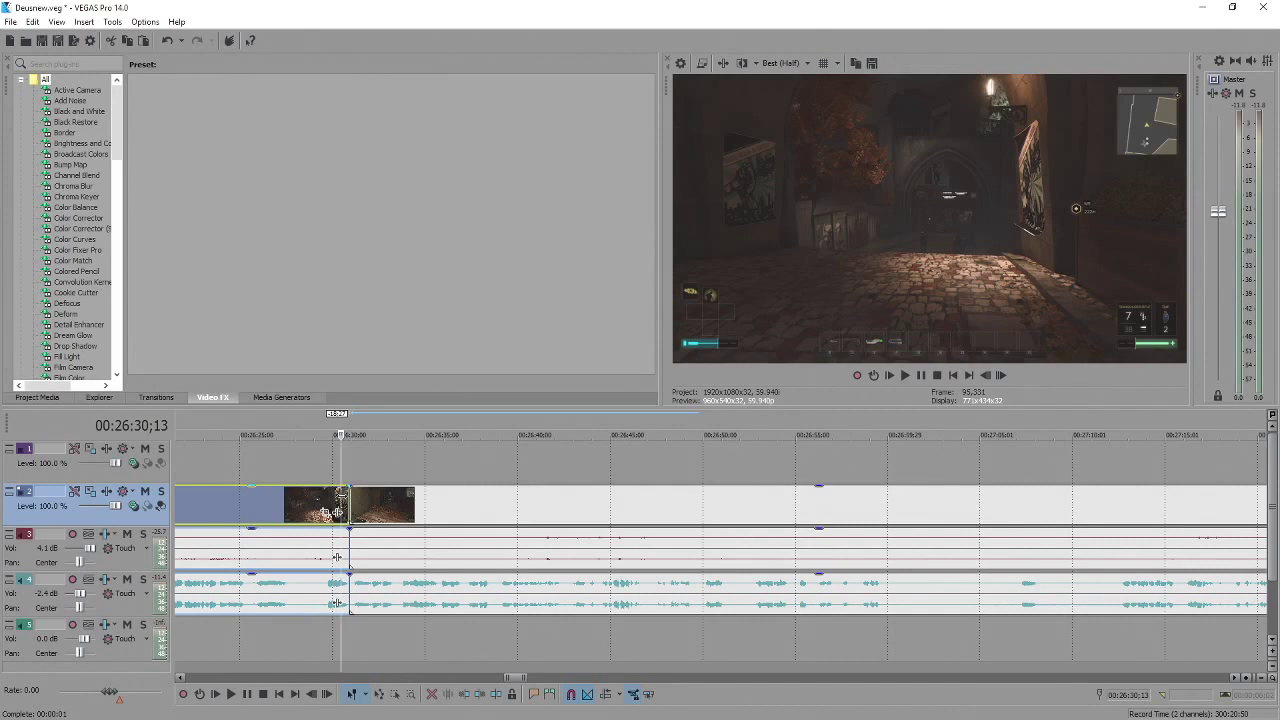
Play back across the cut just after 00:26:30, starting from the end of the preceding clip.
{"action": "scroll", "coordinate": [768, 530], "scroll_direction": "up", "scroll_amount": 2}
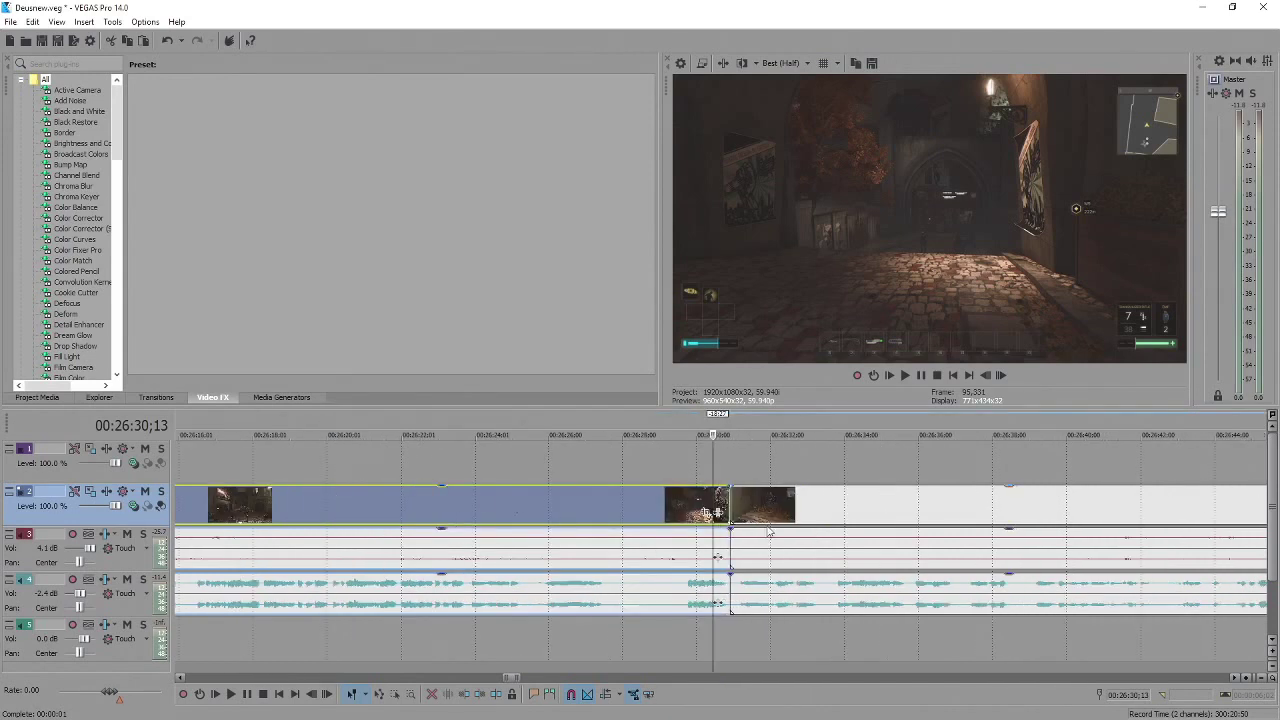
{"action": "scroll", "coordinate": [745, 509], "scroll_direction": "up", "scroll_amount": 2}
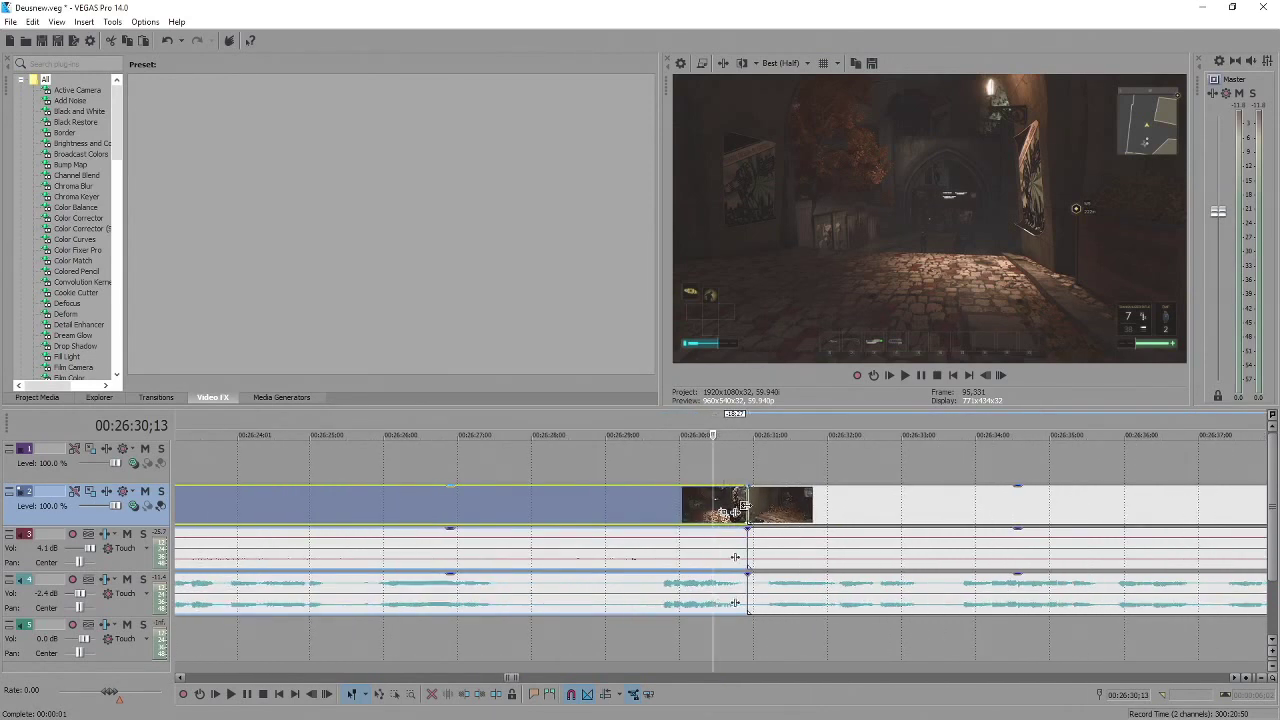
{"action": "left_click", "coordinate": [709, 510]}
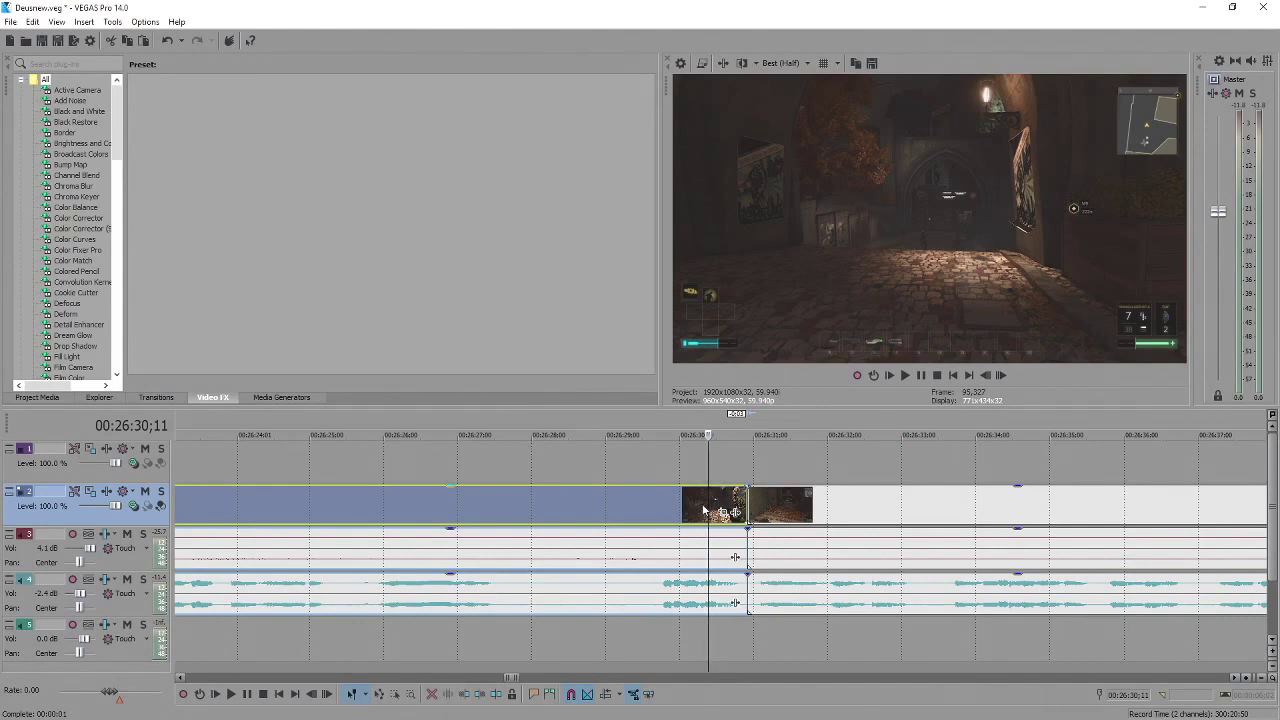
{"action": "left_click", "coordinate": [702, 510]}
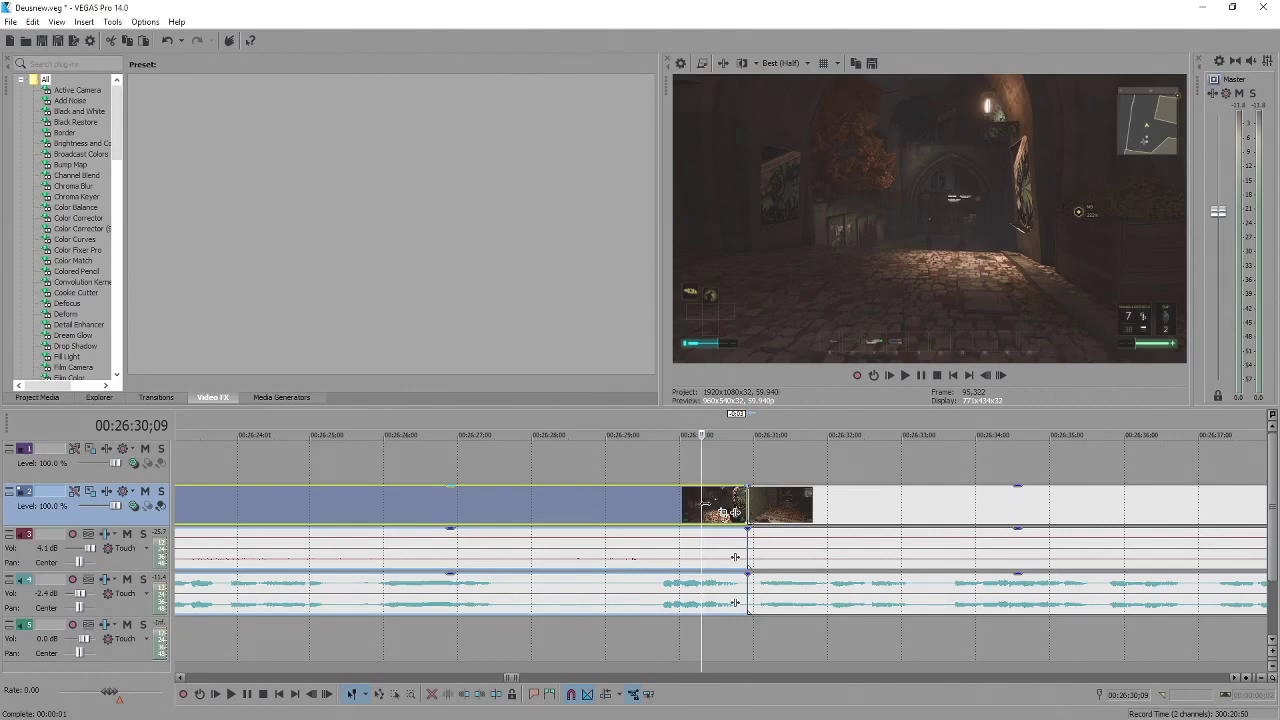
{"action": "left_click", "coordinate": [706, 510]}
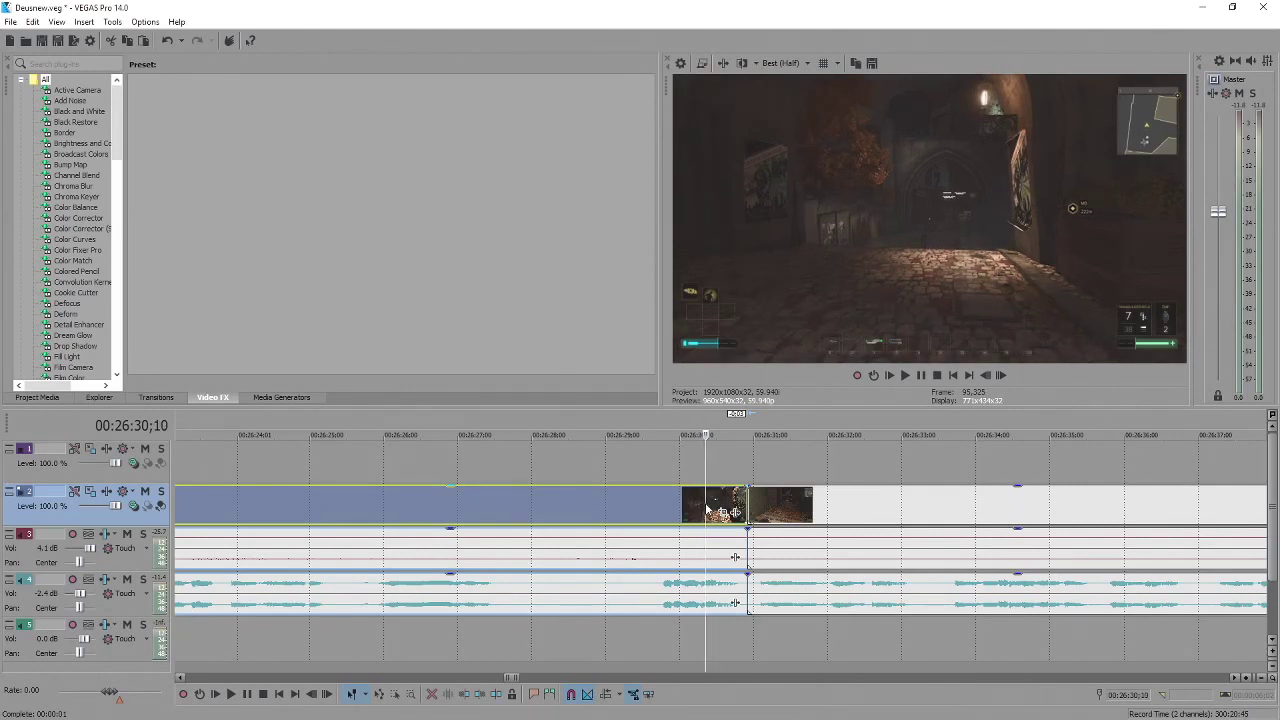
{"action": "key", "text": "space"}
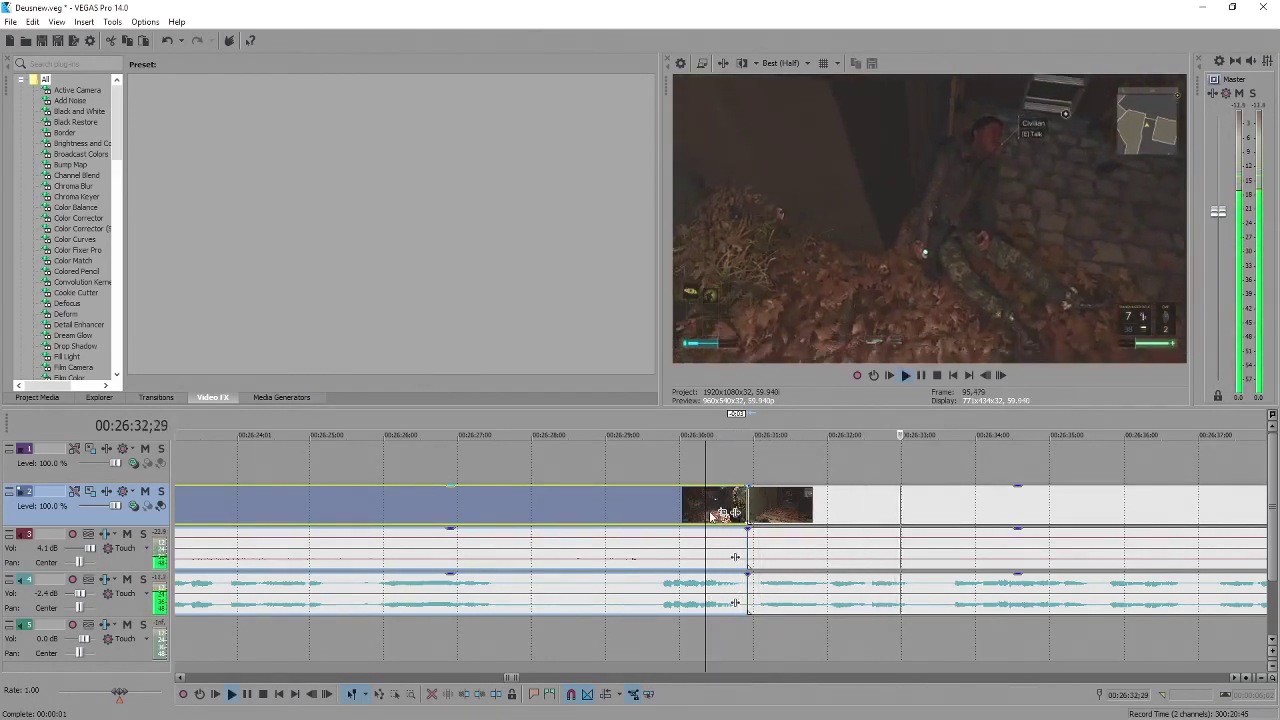
Split the gameplay and voice clips at about 00:27:00.
{"action": "scroll", "coordinate": [710, 515], "scroll_direction": "down", "scroll_amount": 4}
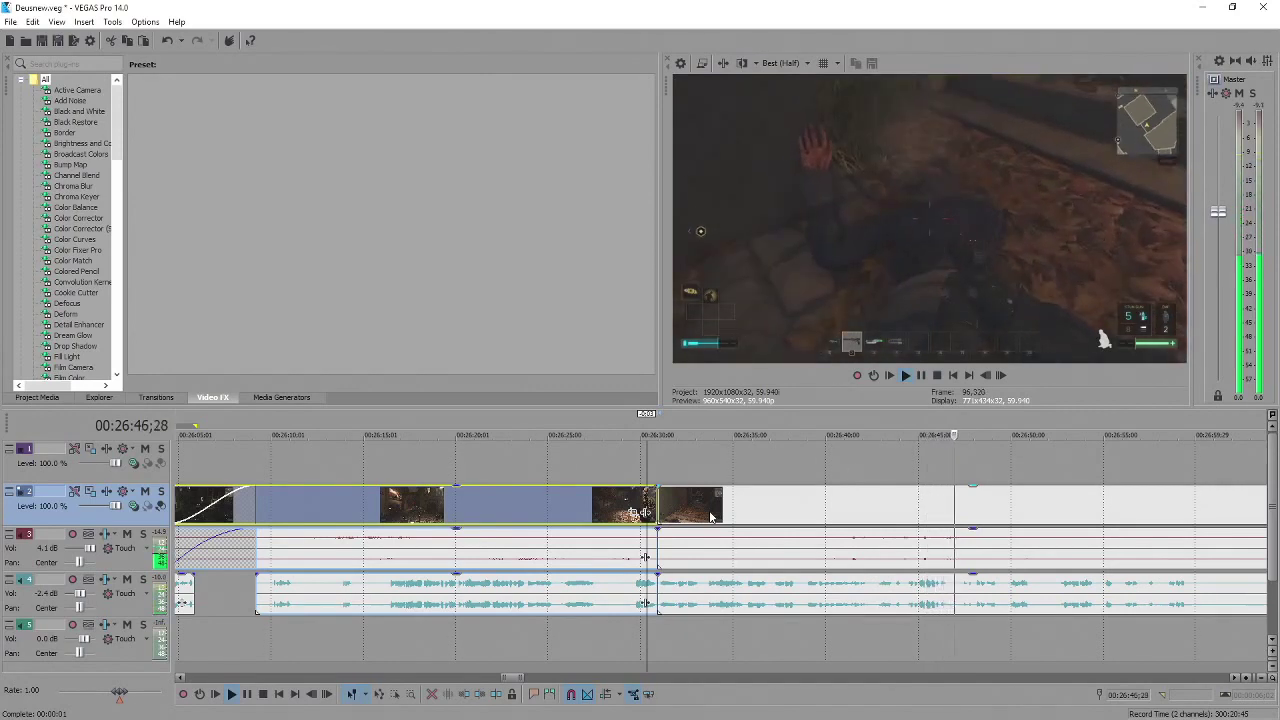
{"action": "scroll", "coordinate": [711, 516], "scroll_direction": "down", "scroll_amount": 4}
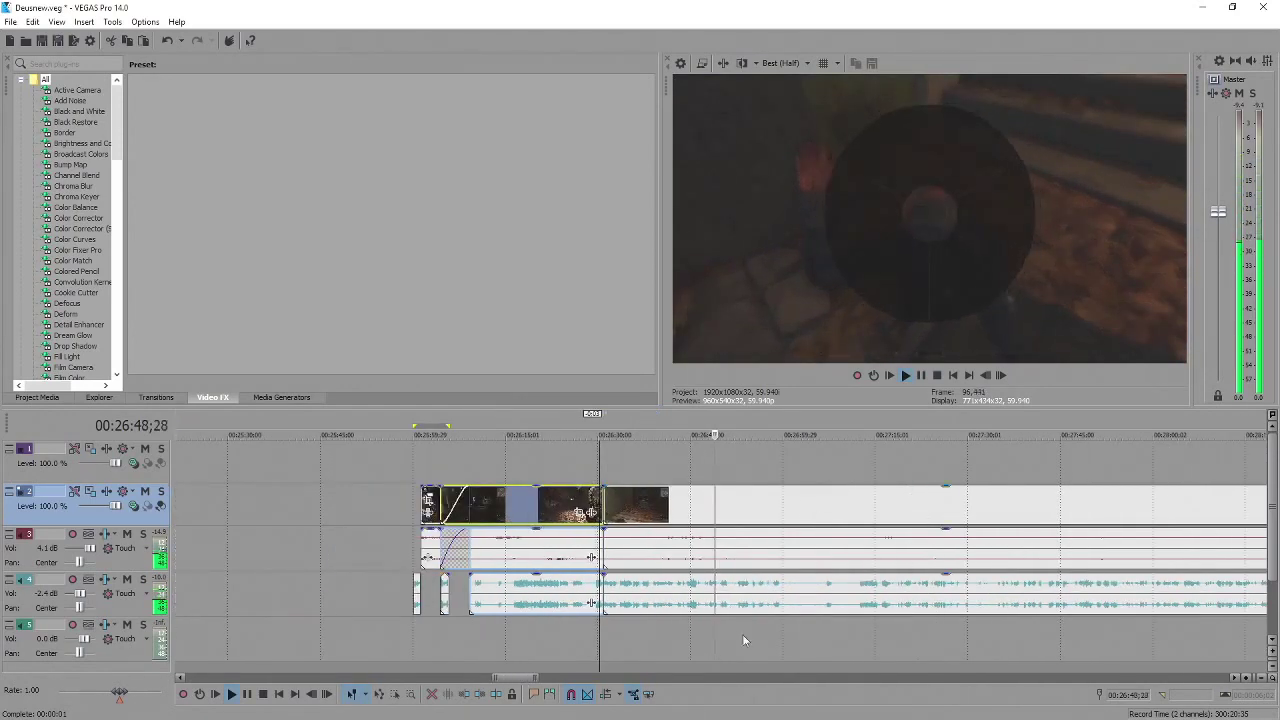
{"action": "left_click", "coordinate": [793, 598]}
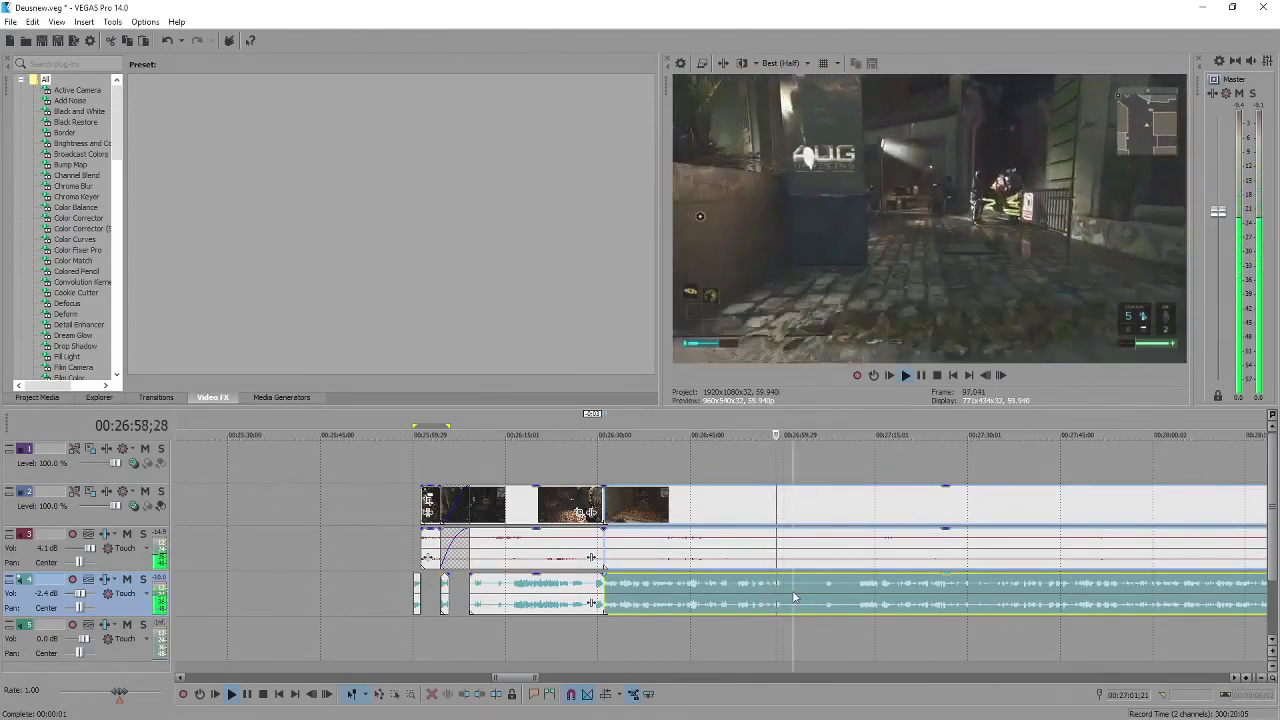
{"action": "key", "text": "s"}
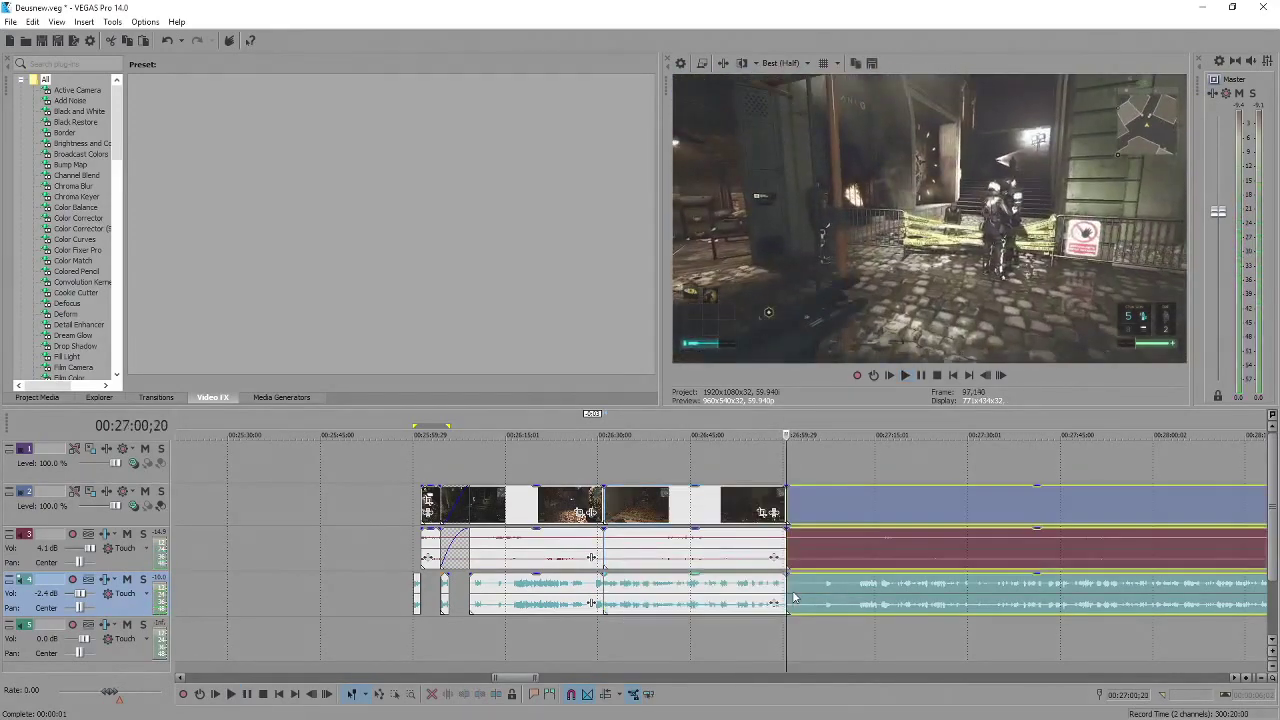
Play back the gameplay and commentary from the new split at 00:27:00 to about 00:27:51.
{"action": "key", "text": "space"}
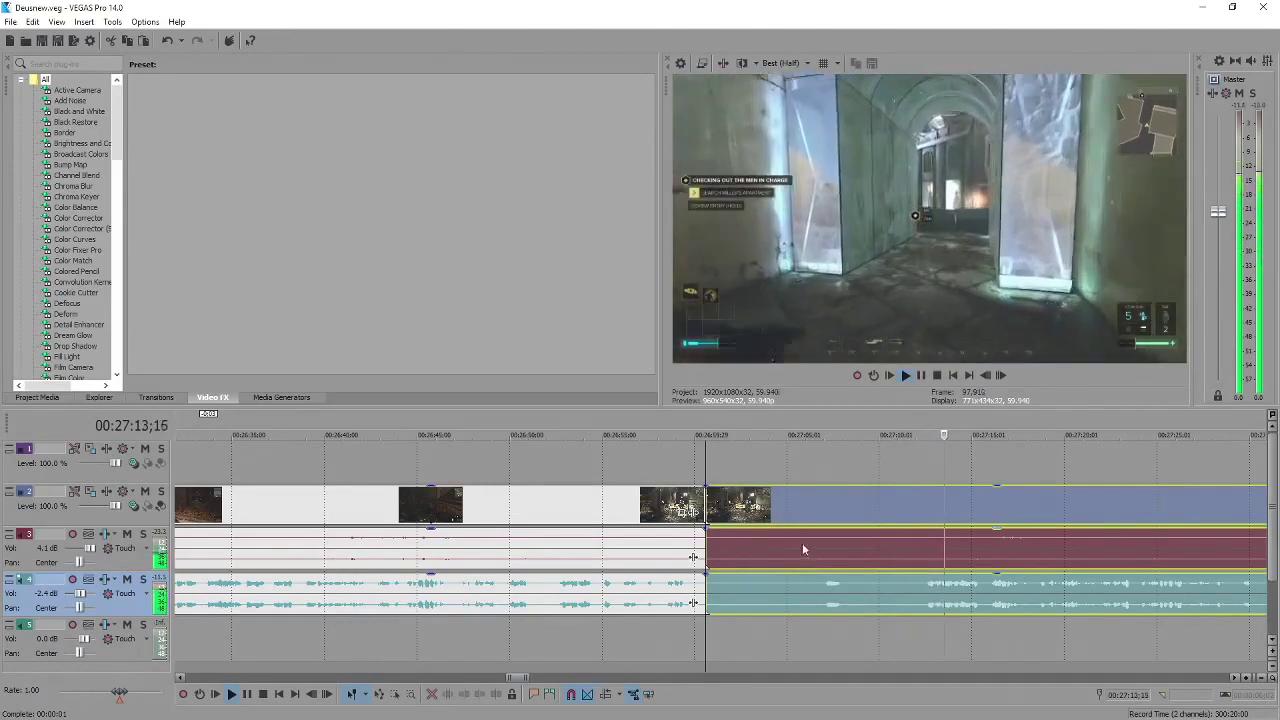
{"action": "scroll", "coordinate": [803, 549], "scroll_direction": "down", "scroll_amount": 5}
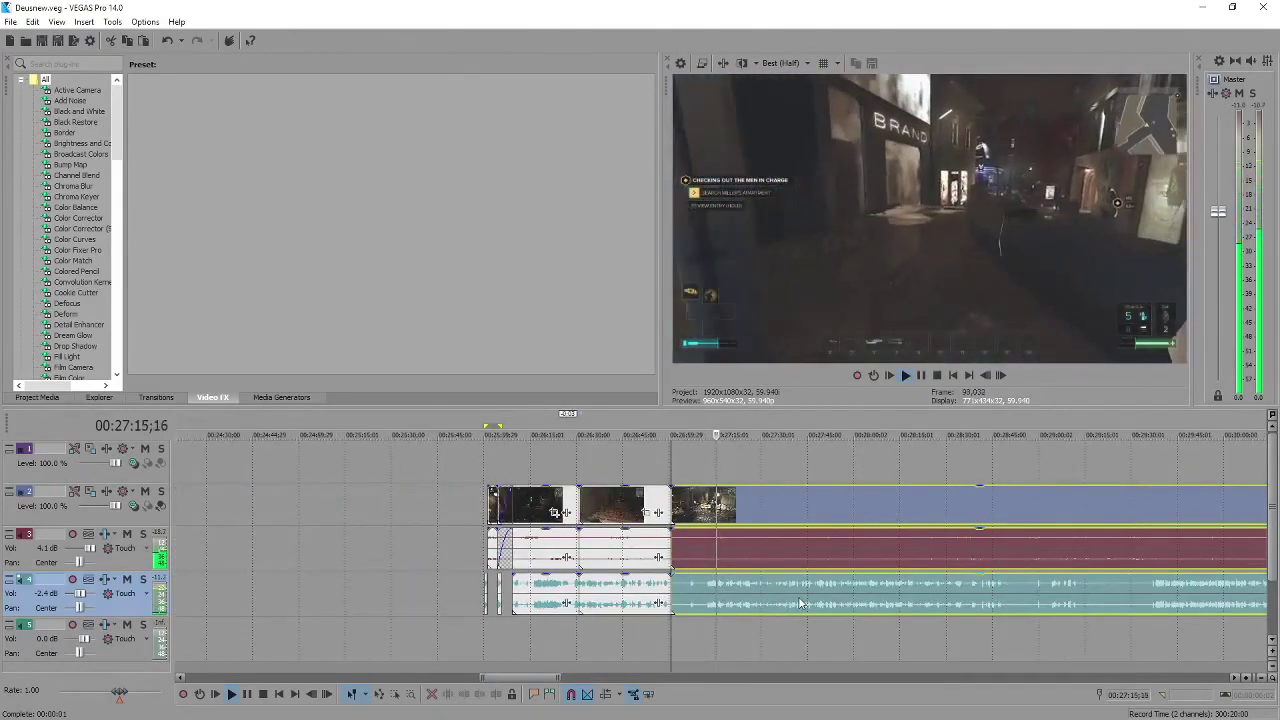
{"action": "left_click", "coordinate": [800, 603]}
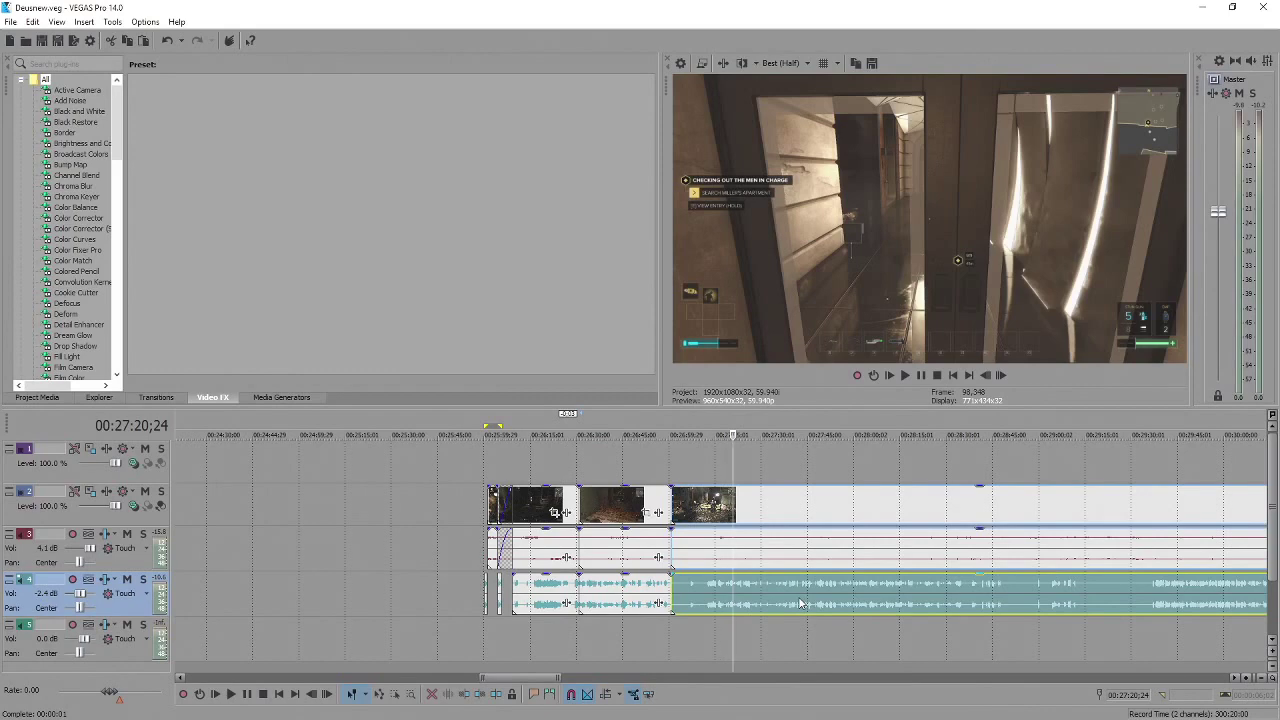
{"action": "key", "text": "space"}
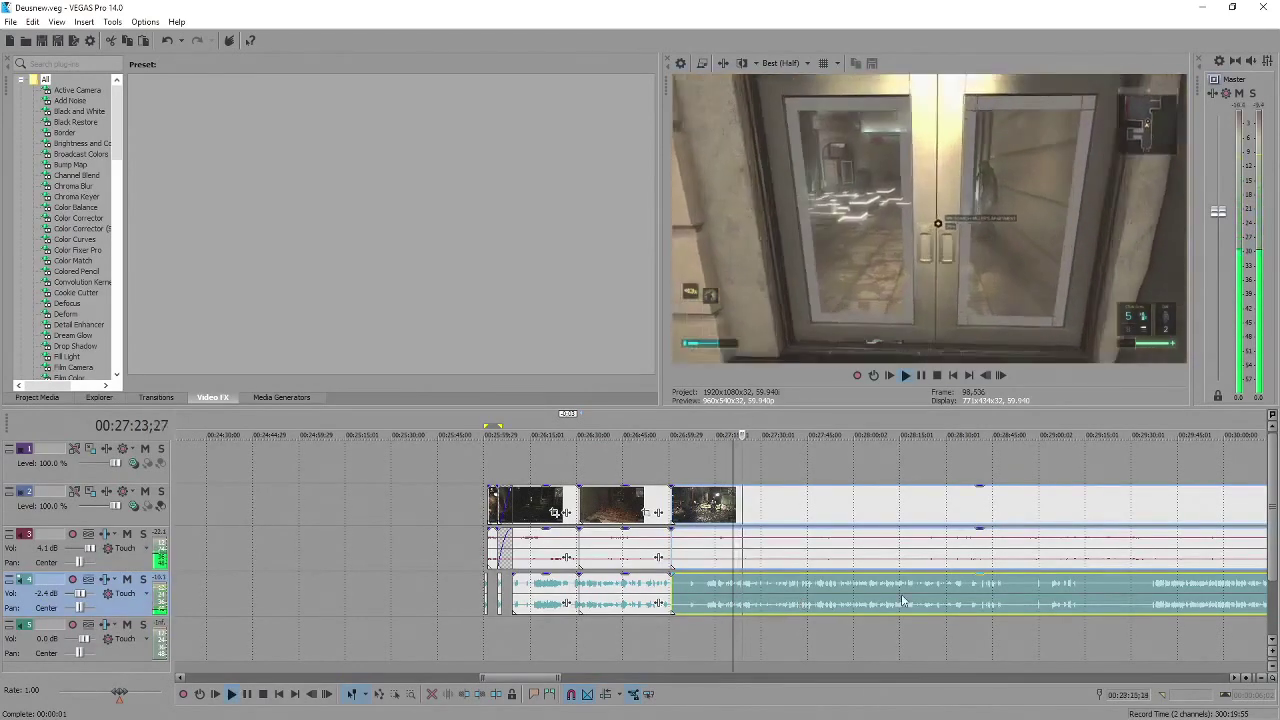
{"action": "scroll", "coordinate": [902, 600], "scroll_direction": "up", "scroll_amount": 3}
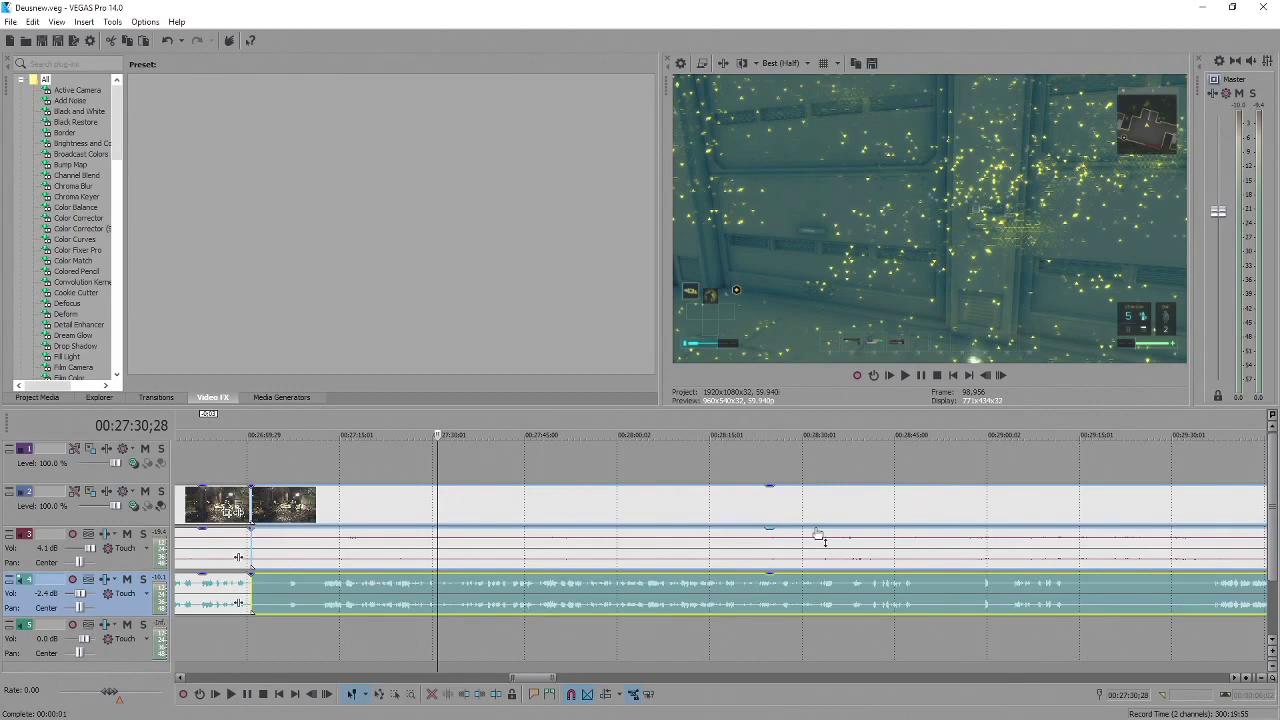
{"action": "key", "text": "space"}
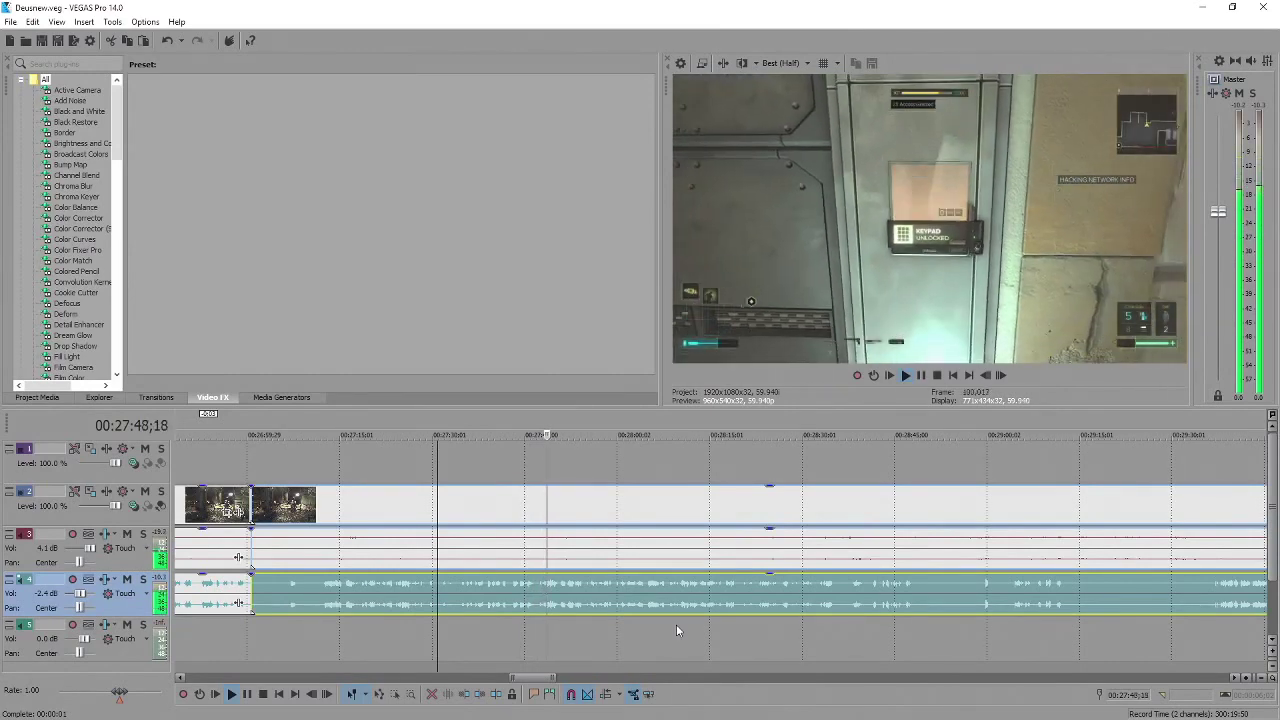
{"action": "key", "text": "Return"}
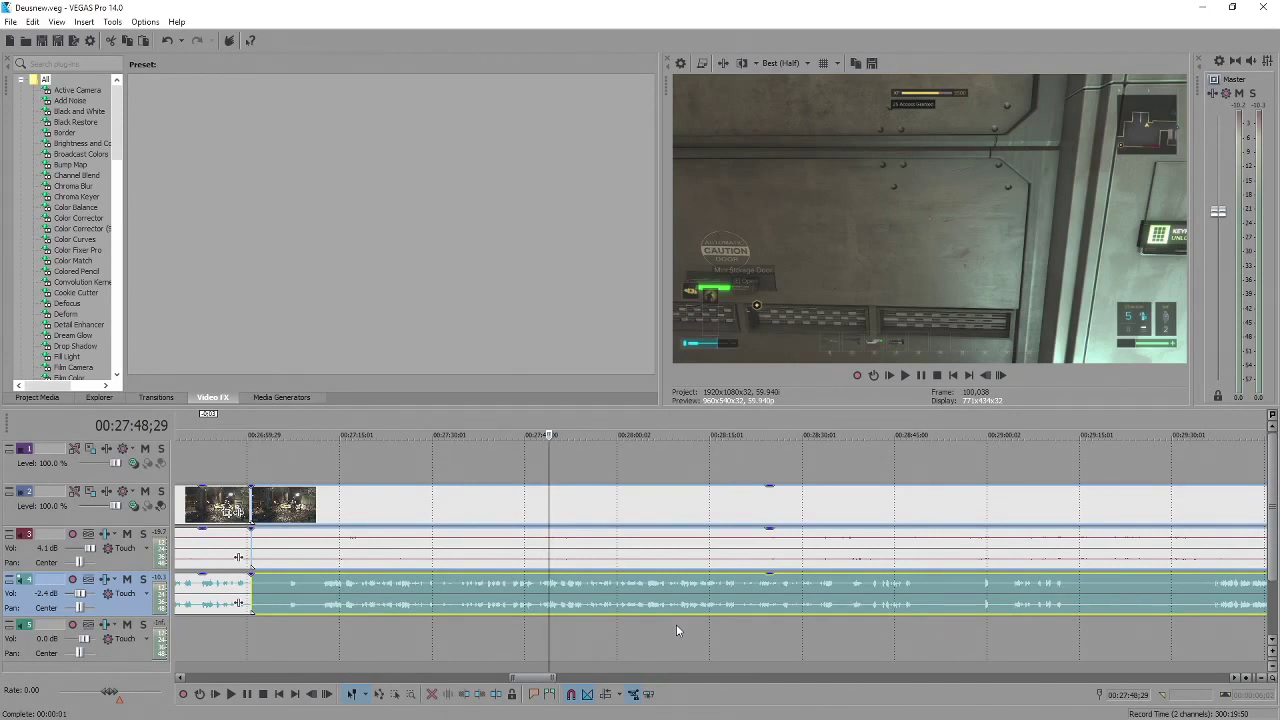
{"action": "key", "text": "space"}
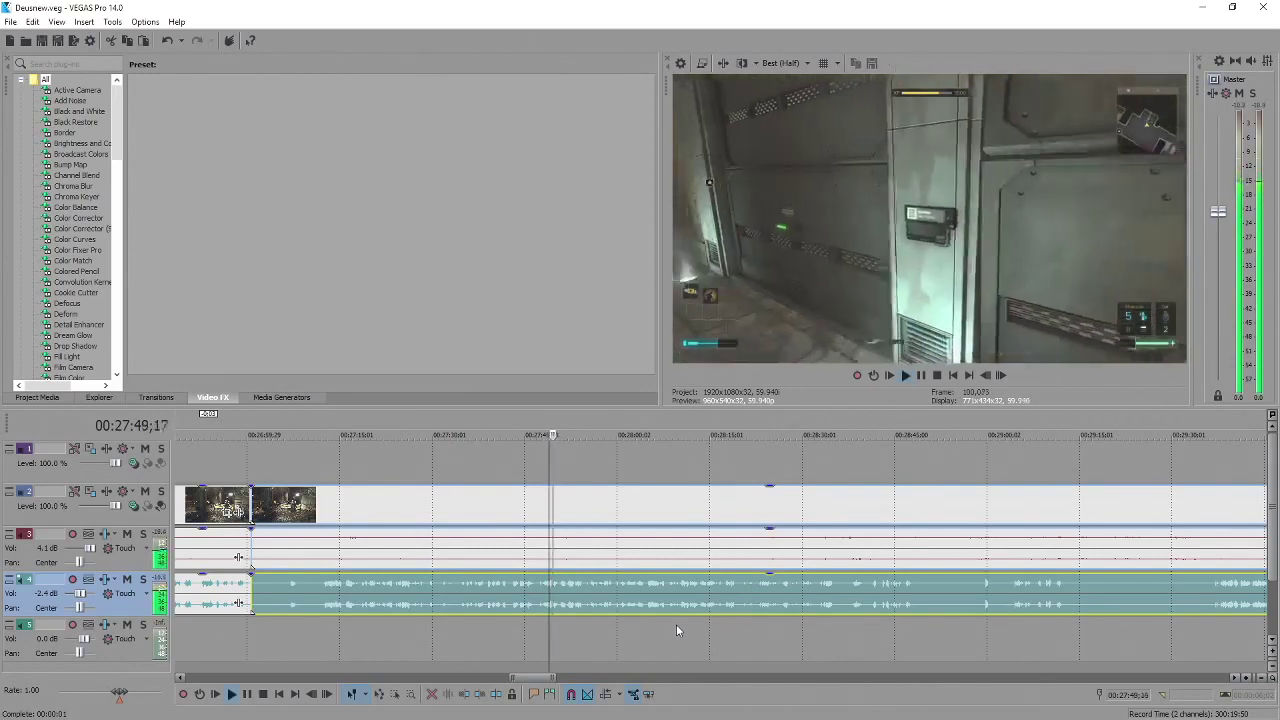
{"action": "key", "text": "Return"}
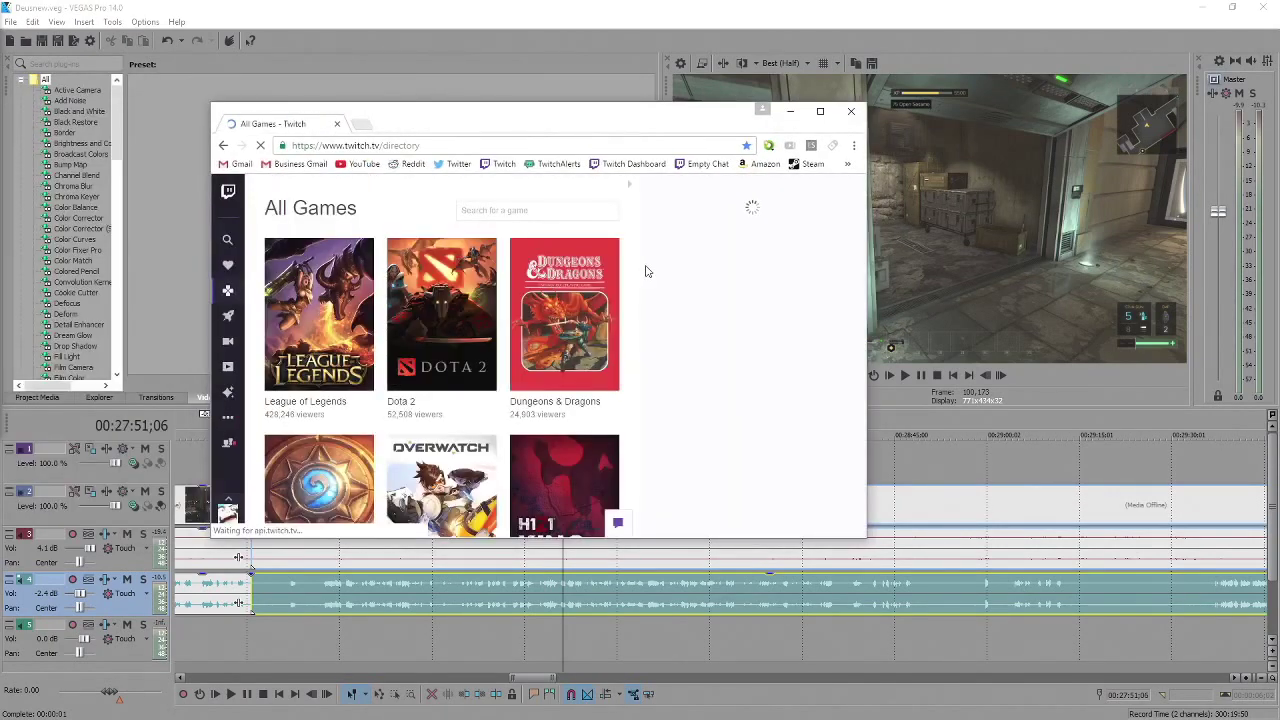
Switch to Twitch in a maximized browser window and open the followed channel streaming H1Z1: King of the Kill.
{"action": "left_click", "coordinate": [821, 112]}
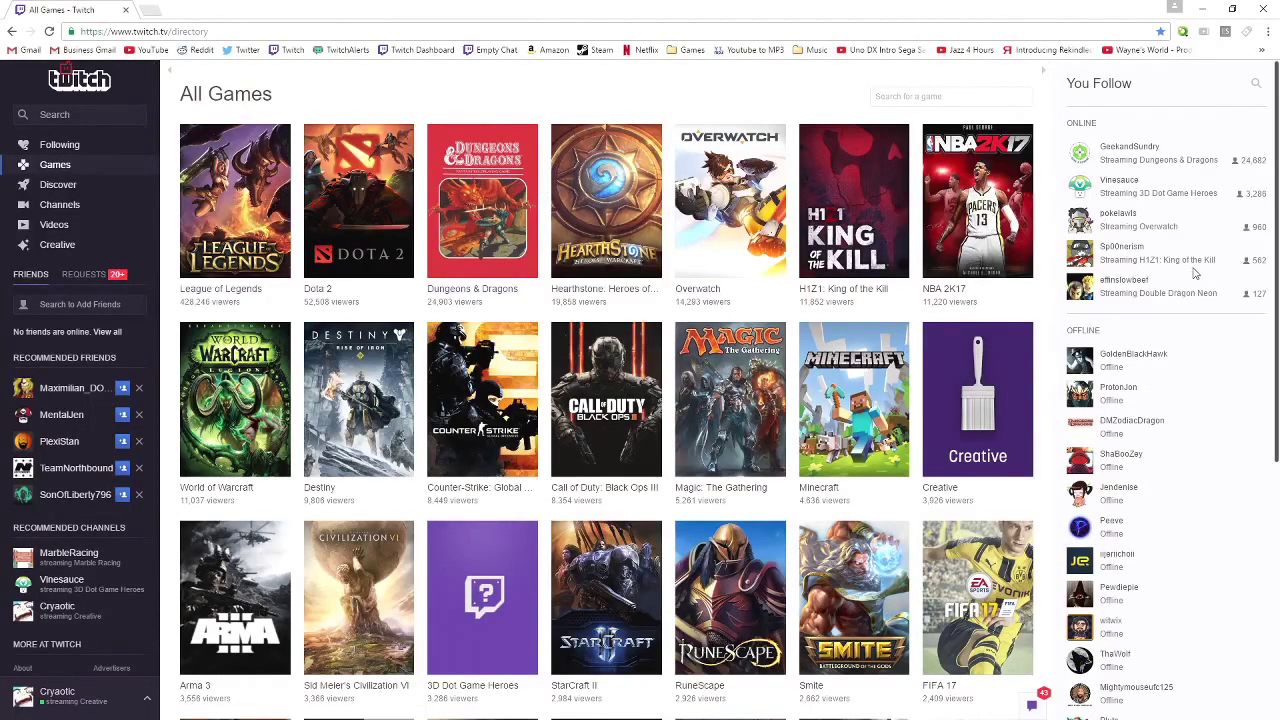
{"action": "left_click", "coordinate": [1143, 250]}
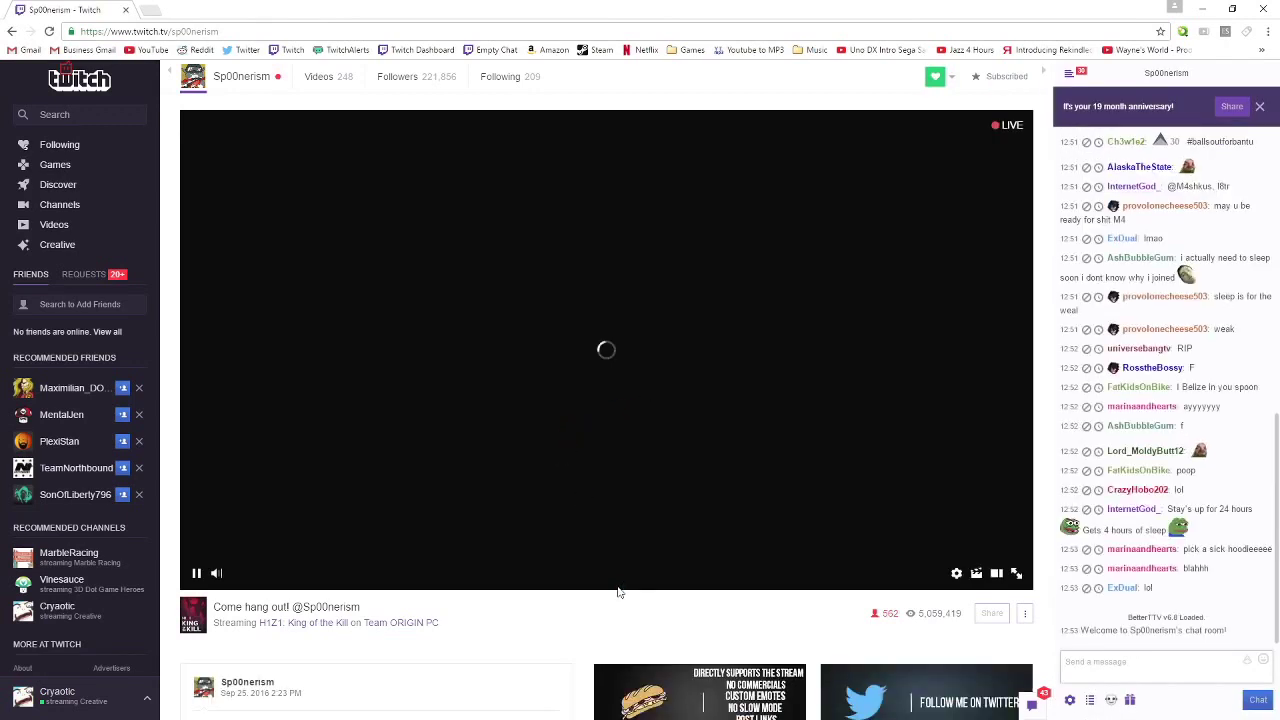
Look through the channel's live stream, posts, sponsor panels and F.A.Q., and return to the stream.
{"action": "scroll", "coordinate": [560, 600], "scroll_direction": "down", "scroll_amount": 7}
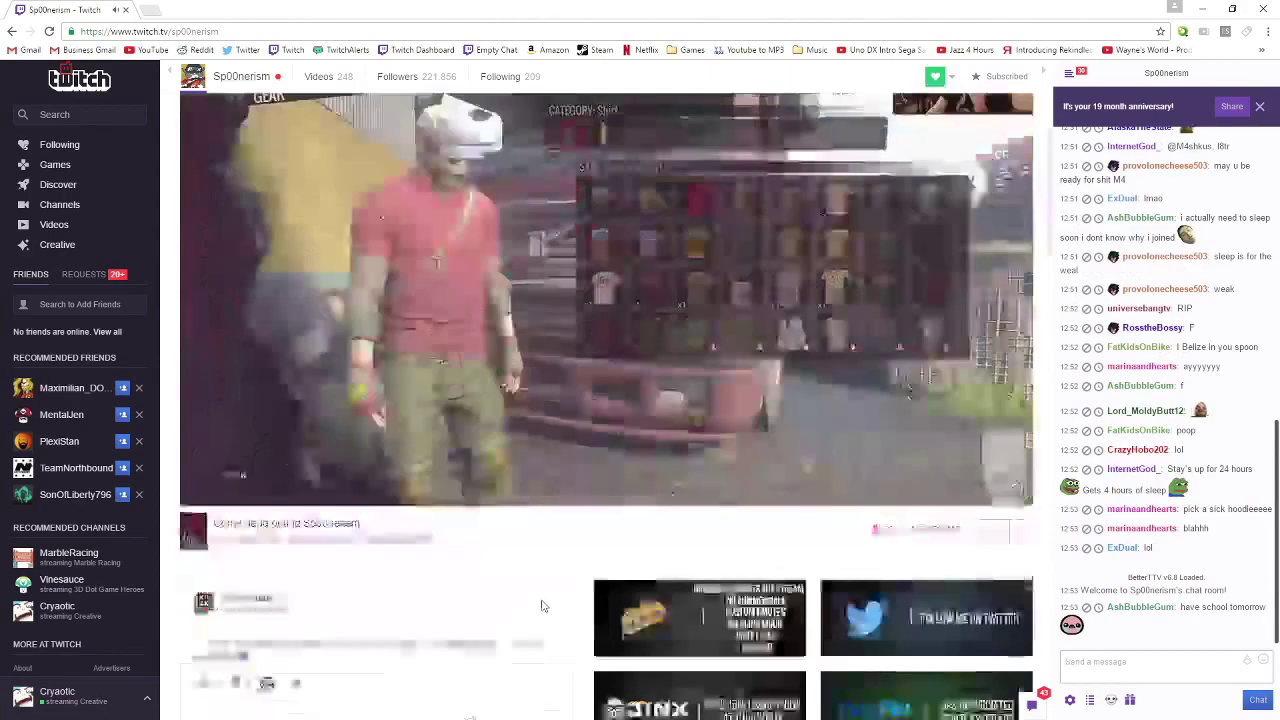
{"action": "scroll", "coordinate": [243, 313], "scroll_direction": "up", "scroll_amount": 4}
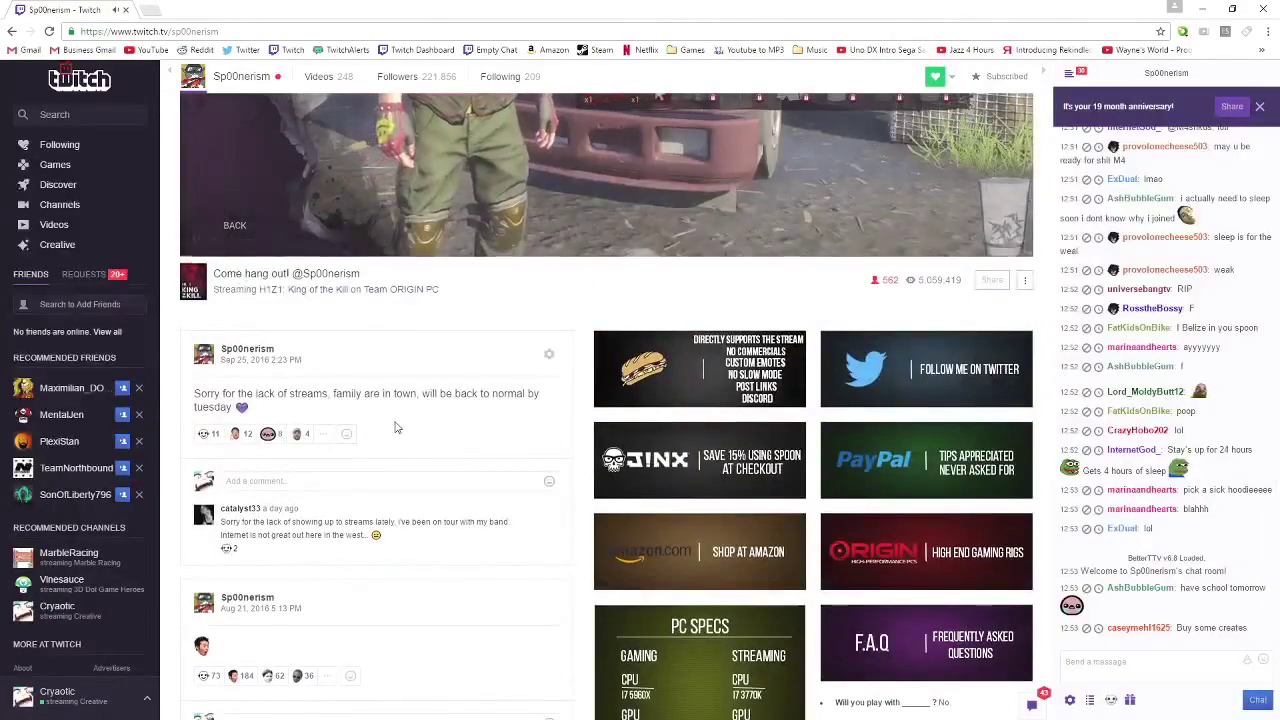
{"action": "scroll", "coordinate": [394, 423], "scroll_direction": "down", "scroll_amount": 5}
{"action": "scroll", "coordinate": [514, 508], "scroll_direction": "down", "scroll_amount": 3}
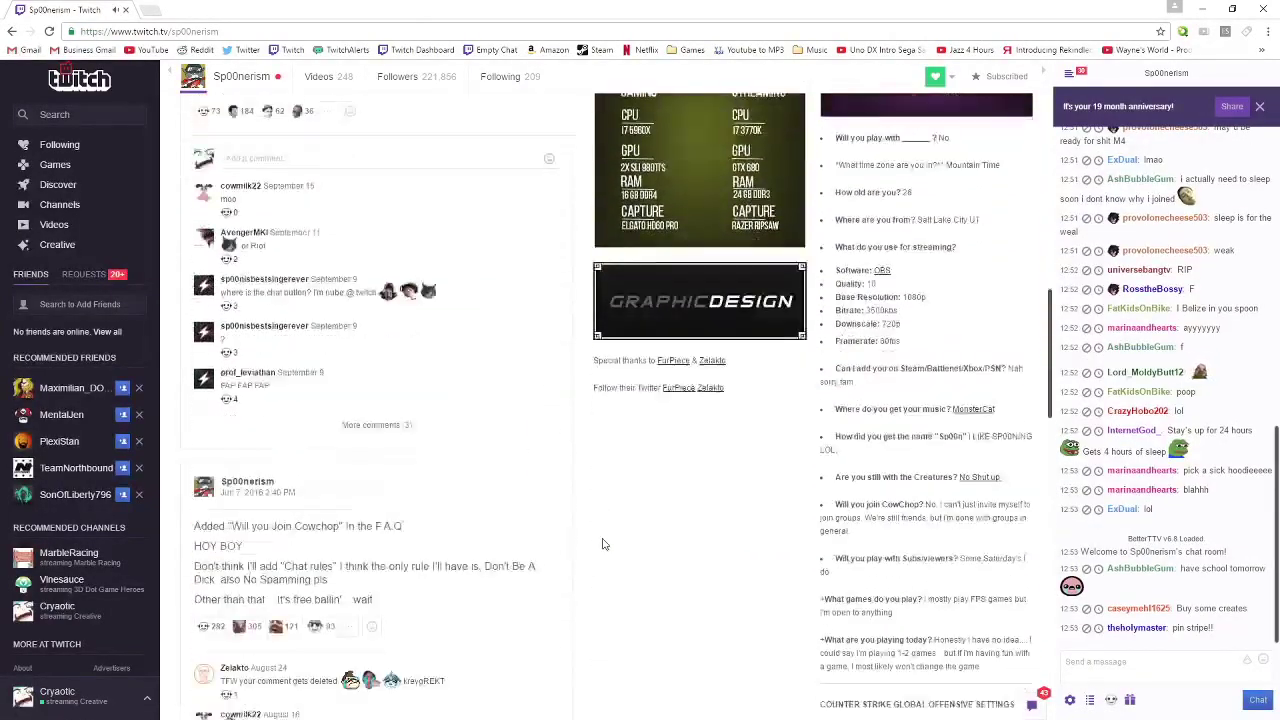
{"action": "scroll", "coordinate": [596, 535], "scroll_direction": "up", "scroll_amount": 10}
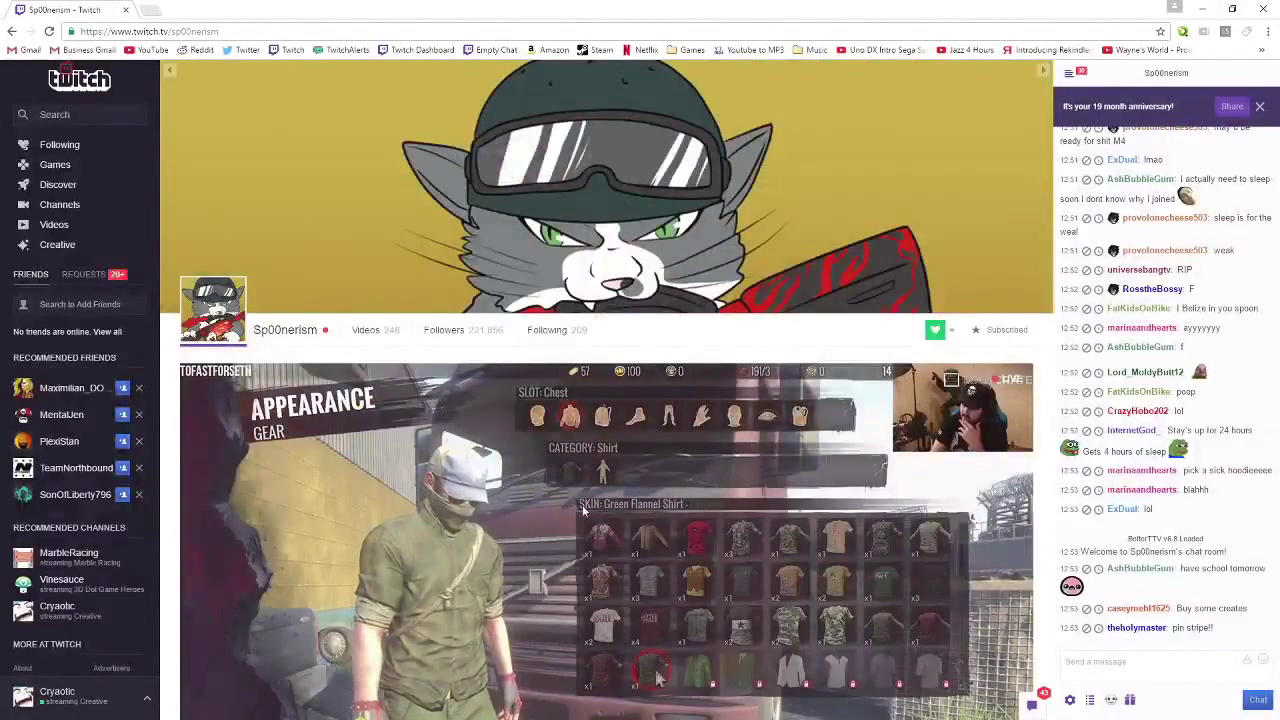
{"action": "scroll", "coordinate": [582, 505], "scroll_direction": "down", "scroll_amount": 3}
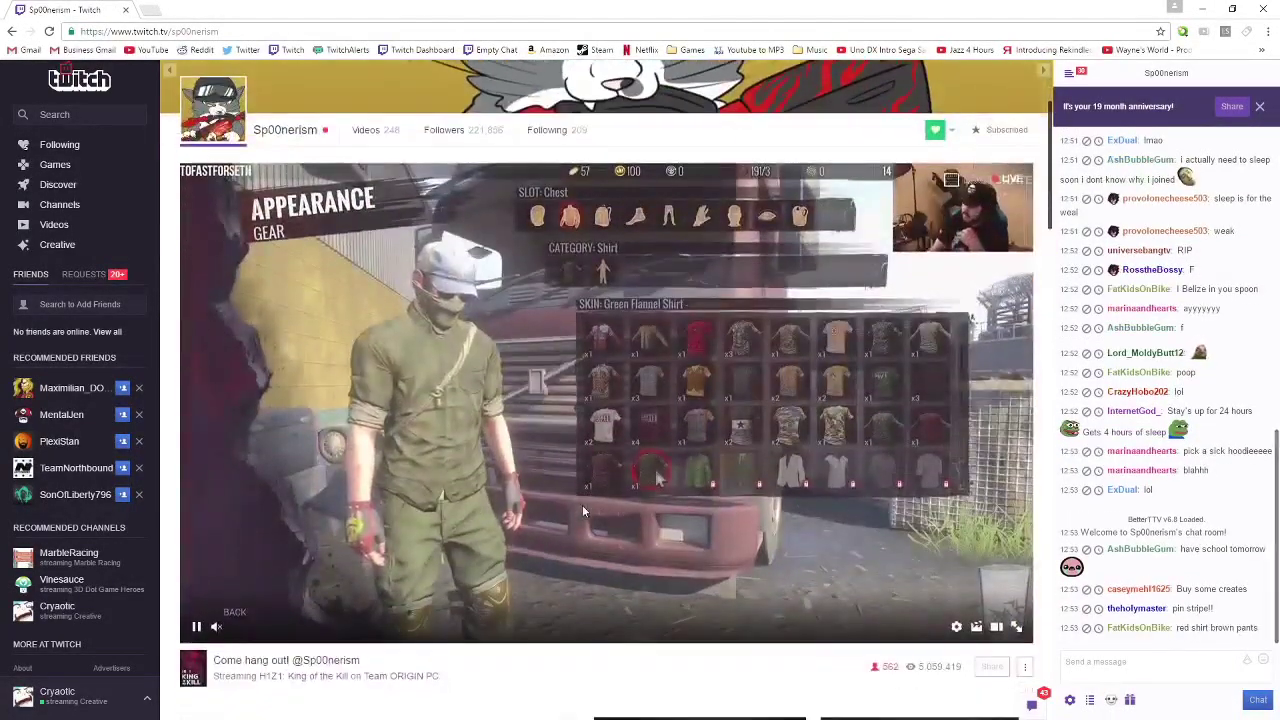
{"action": "scroll", "coordinate": [582, 504], "scroll_direction": "up", "scroll_amount": 1}
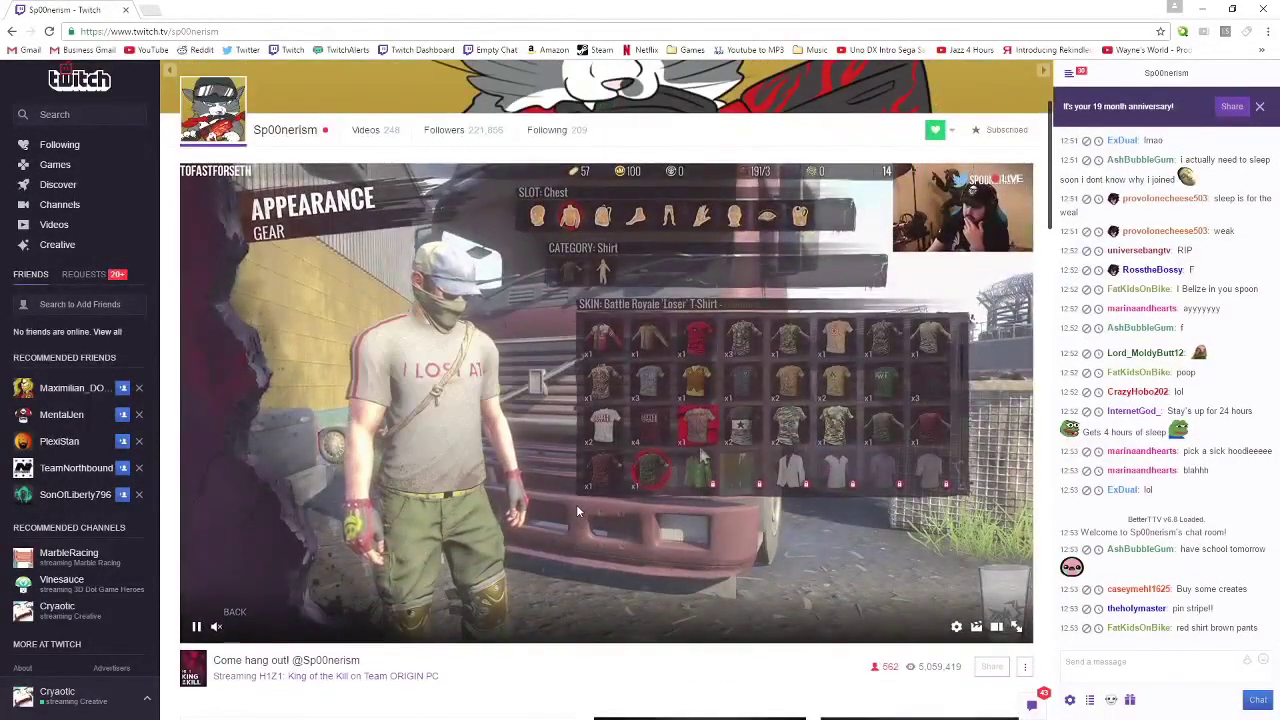
{"action": "scroll", "coordinate": [576, 504], "scroll_direction": "down", "scroll_amount": 1}
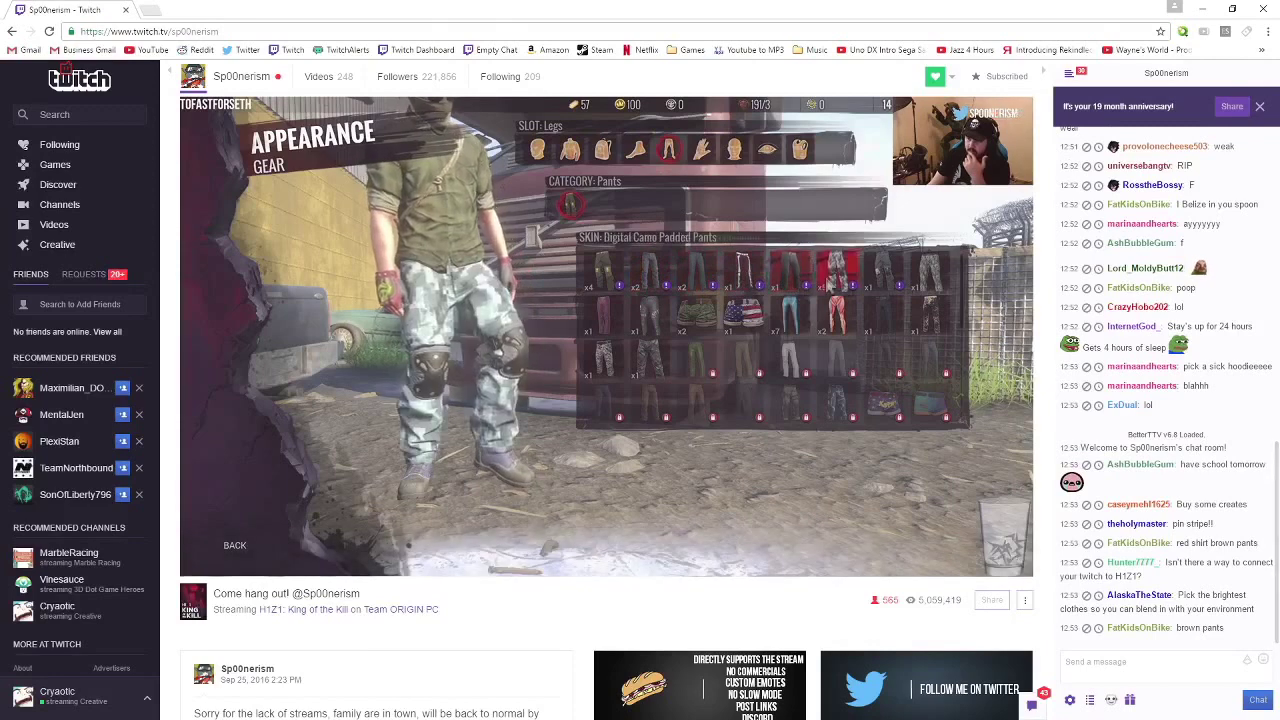
{"action": "scroll", "coordinate": [205, 633], "scroll_direction": "up", "scroll_amount": 2}
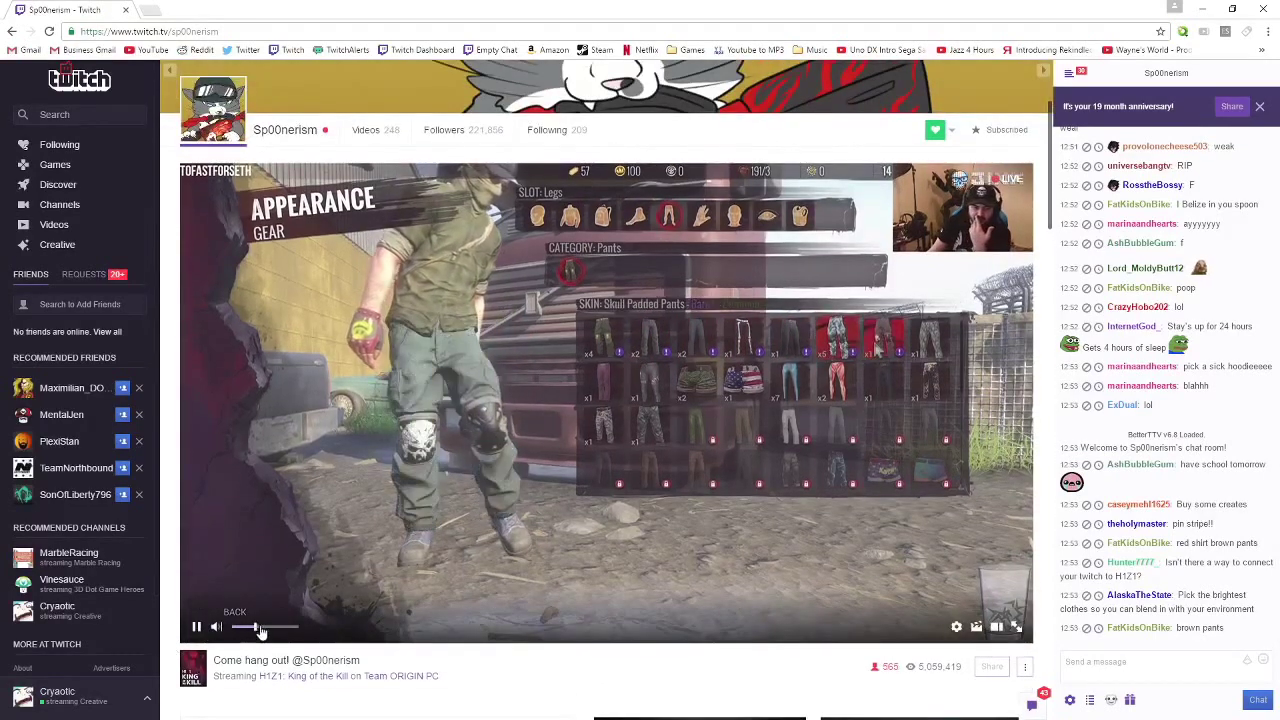
Share the 19 month subscription anniversary in chat with the message "Hey Sp00n you got a big dick. And that's cool. KappaPride".
{"action": "left_click", "coordinate": [1231, 106]}
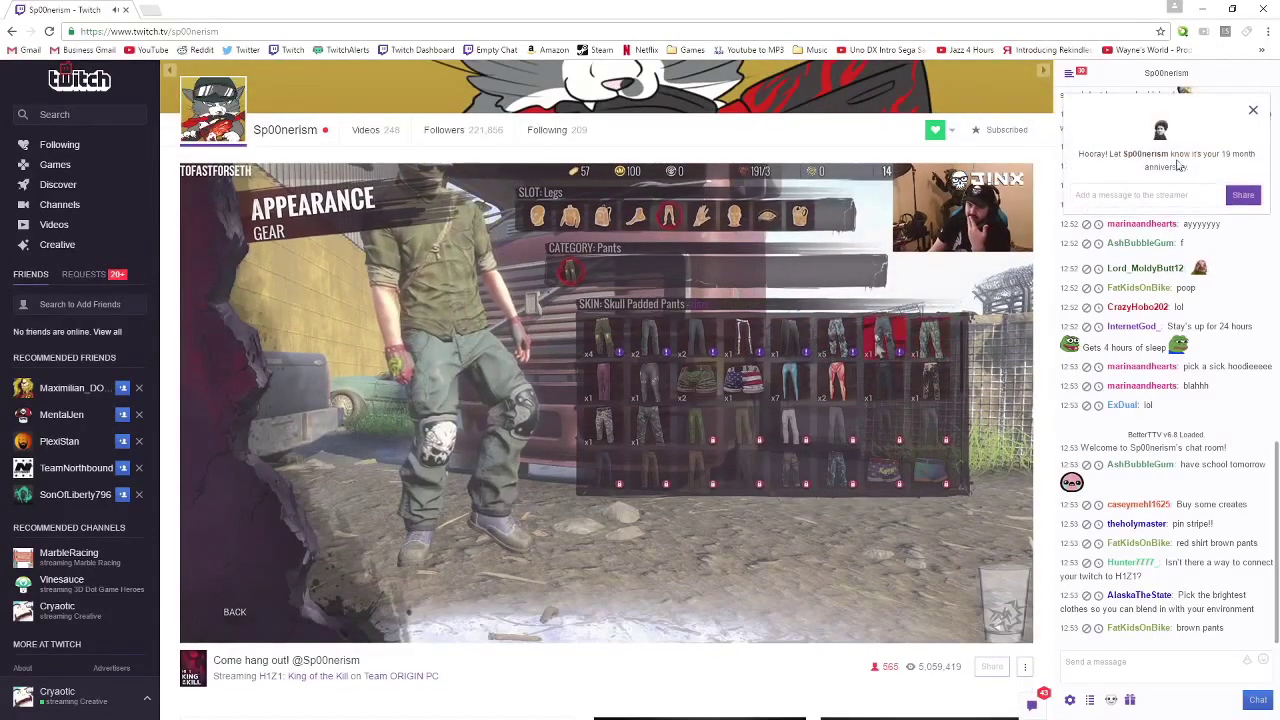
{"action": "left_click", "coordinate": [1173, 194]}
{"action": "type", "text": "Hey Sp"}
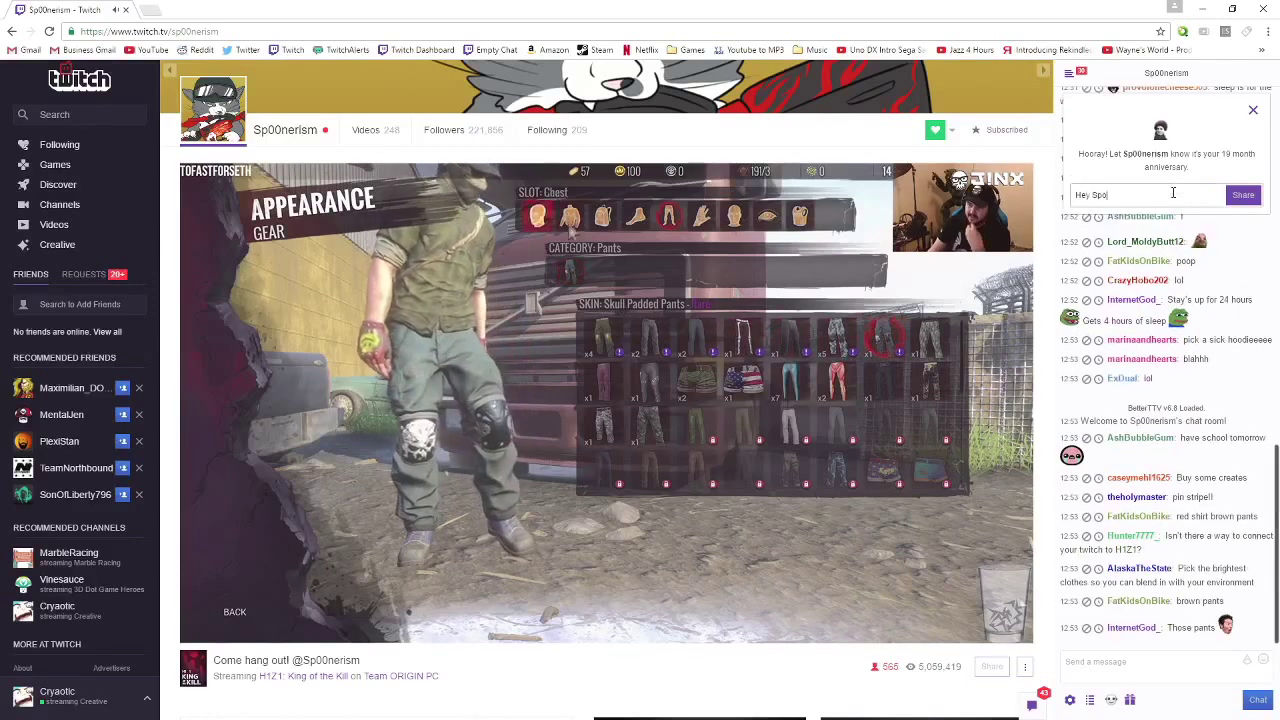
{"action": "type", "text": "00n you"}
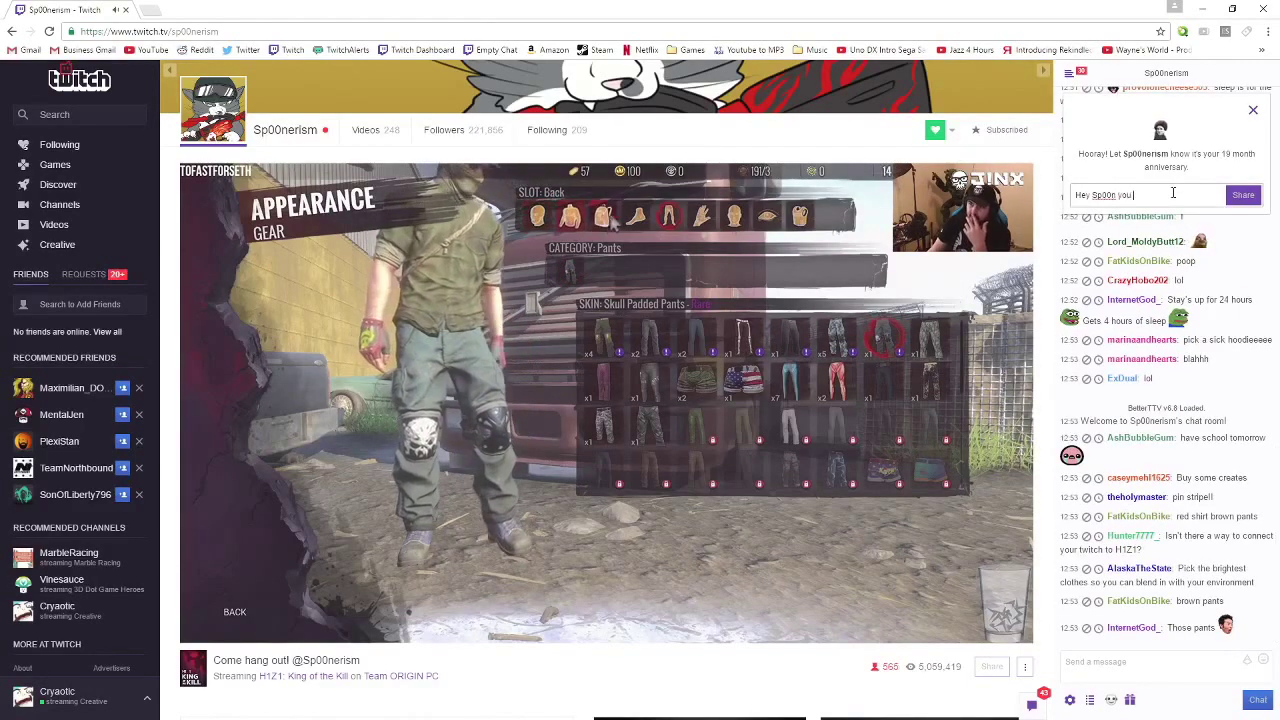
{"action": "type", "text": " got a big gick. And t"}
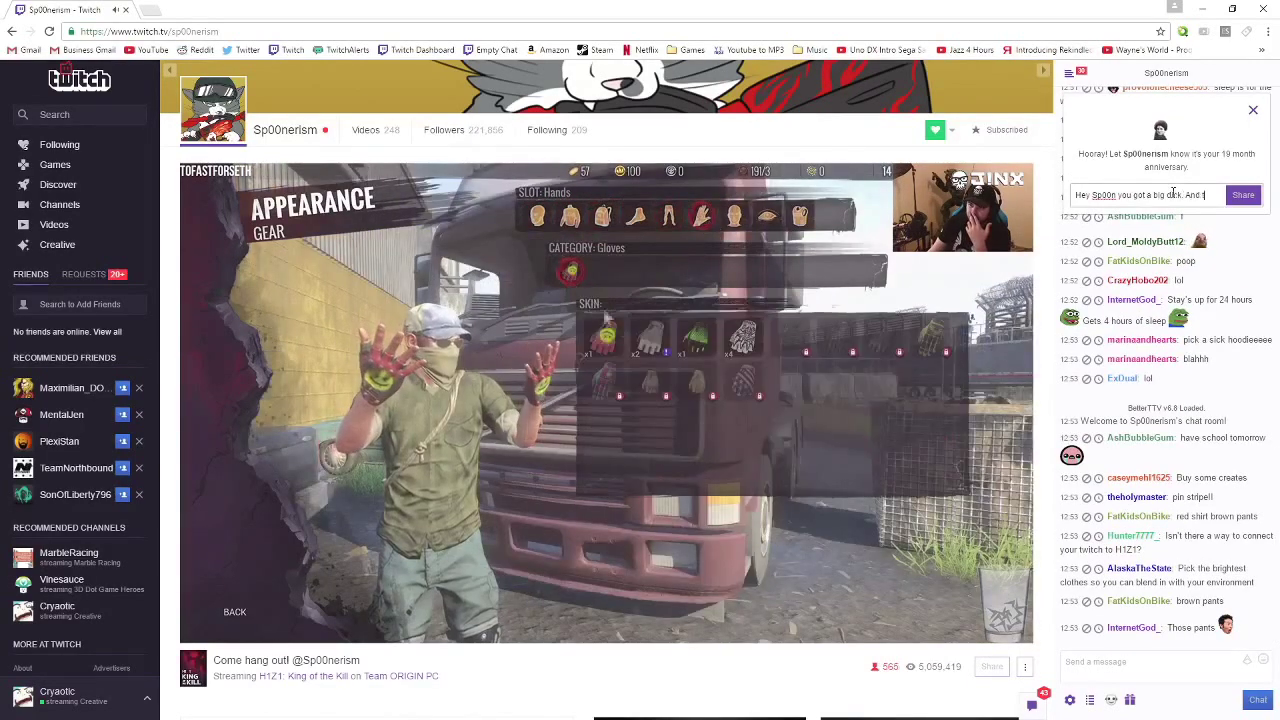
{"action": "type", "text": "hat's cool. KappaPride"}
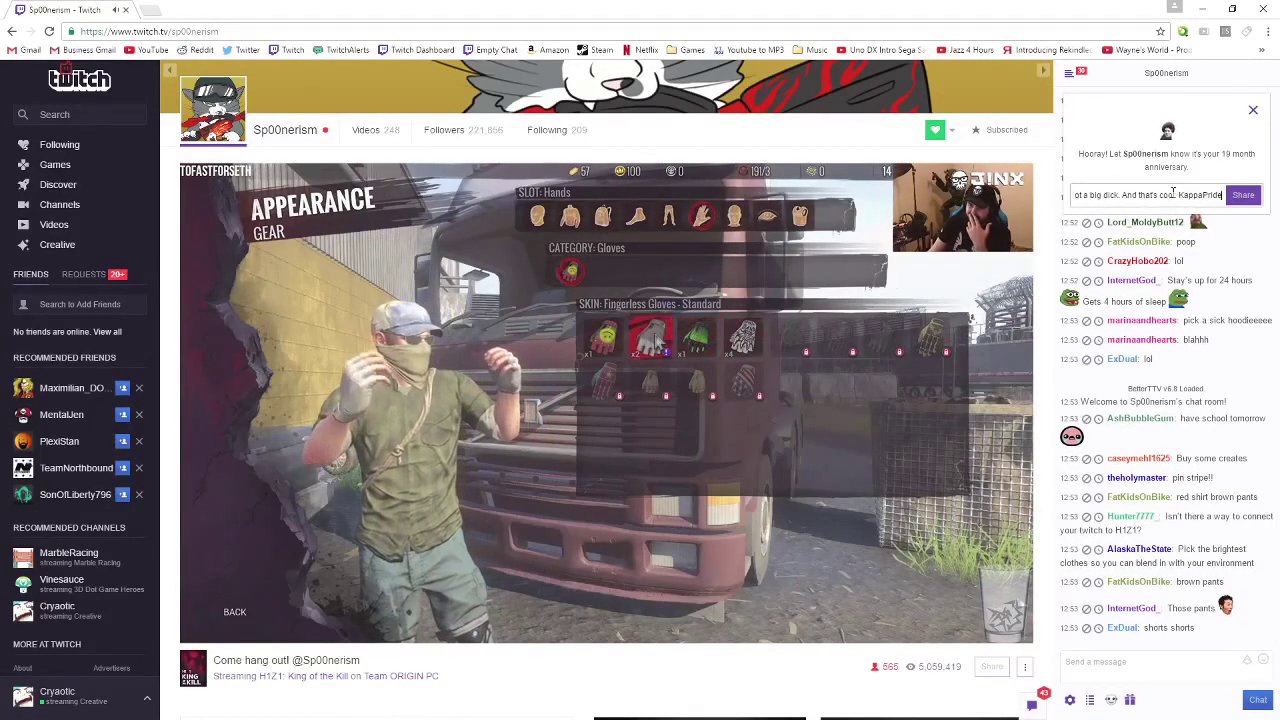
{"action": "key", "text": "Return"}
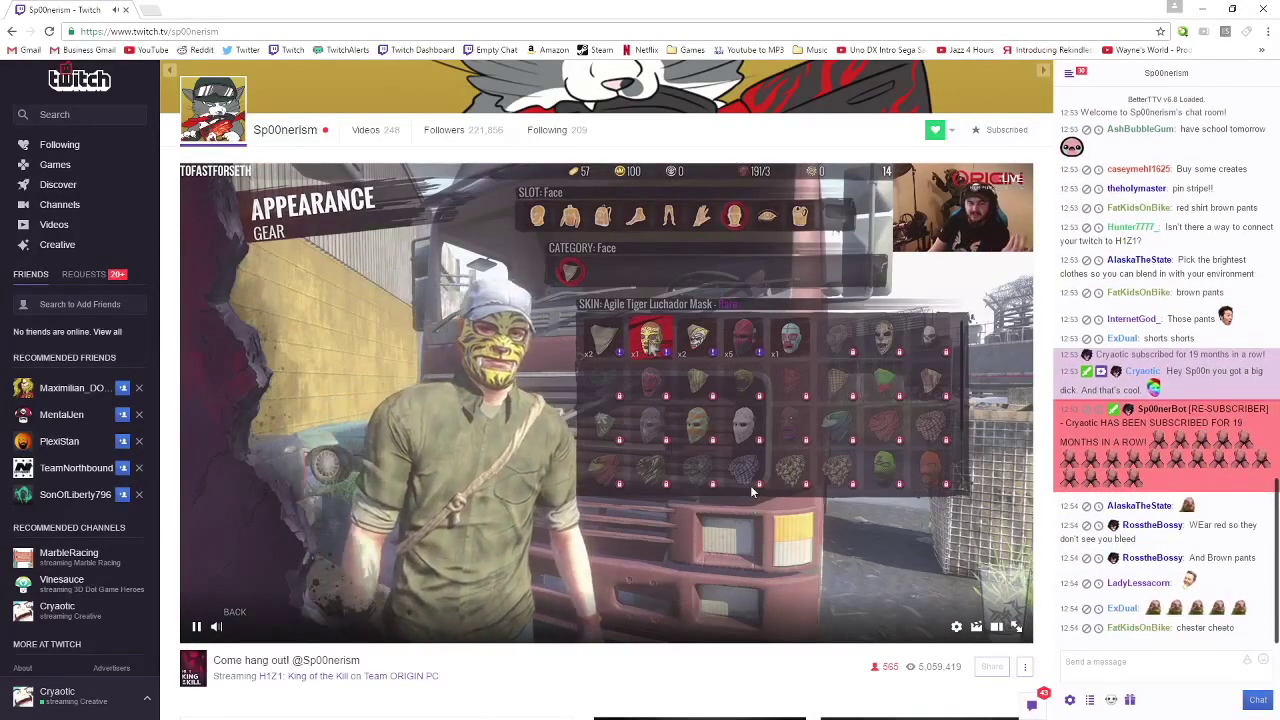
Switch back to VEGAS Pro and play the gameplay and commentary from about 00:27:51 to 00:28:02.
{"action": "mouse_move", "coordinate": [216, 626]}
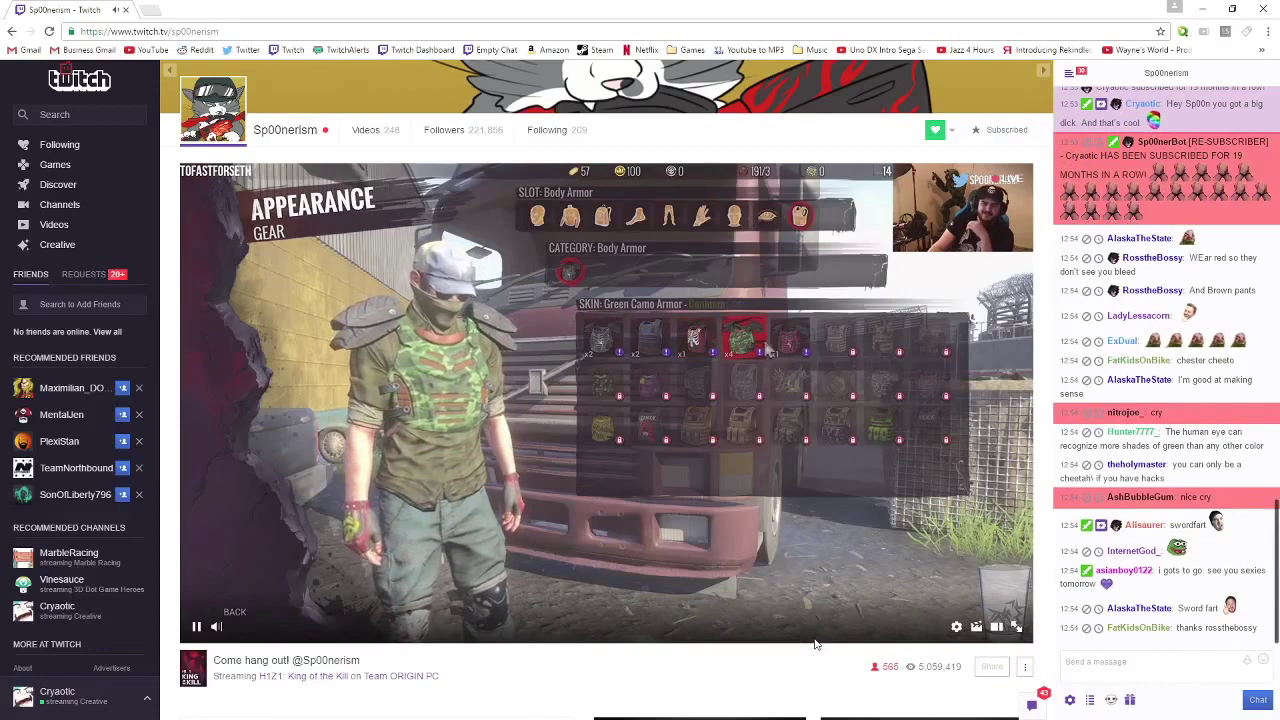
{"action": "left_click", "coordinate": [1132, 662]}
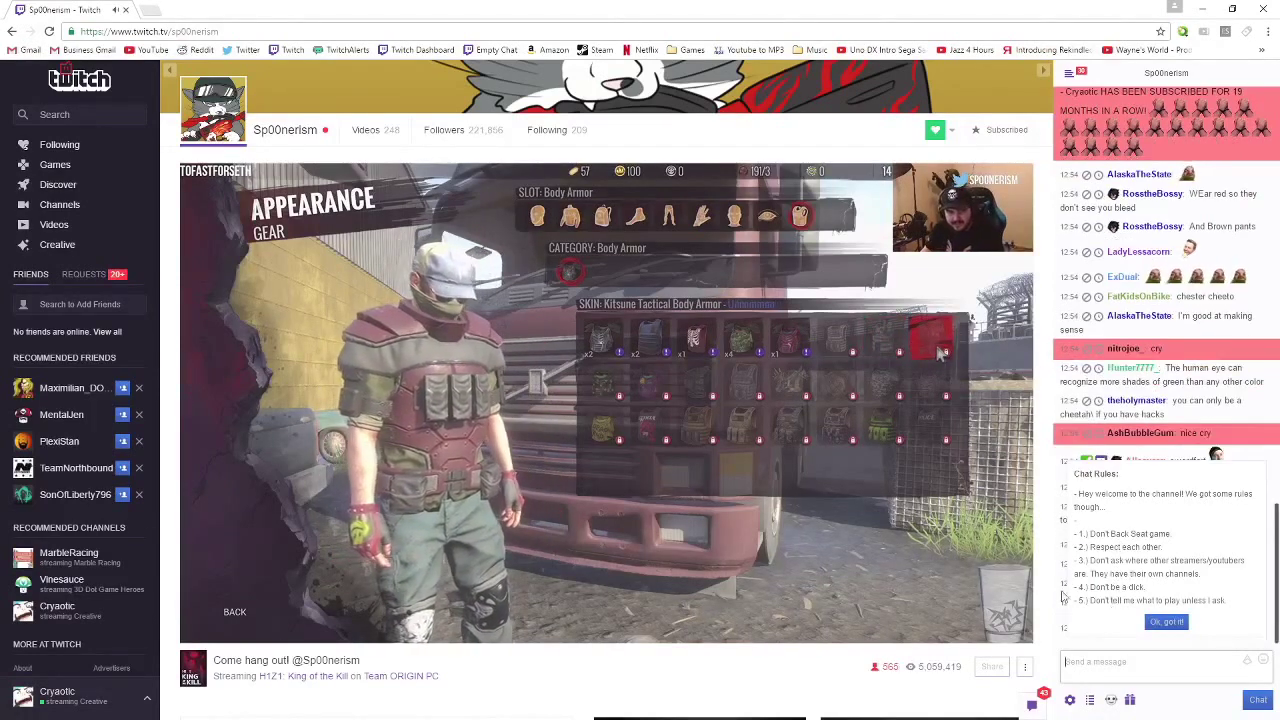
{"action": "left_click", "coordinate": [55, 164]}
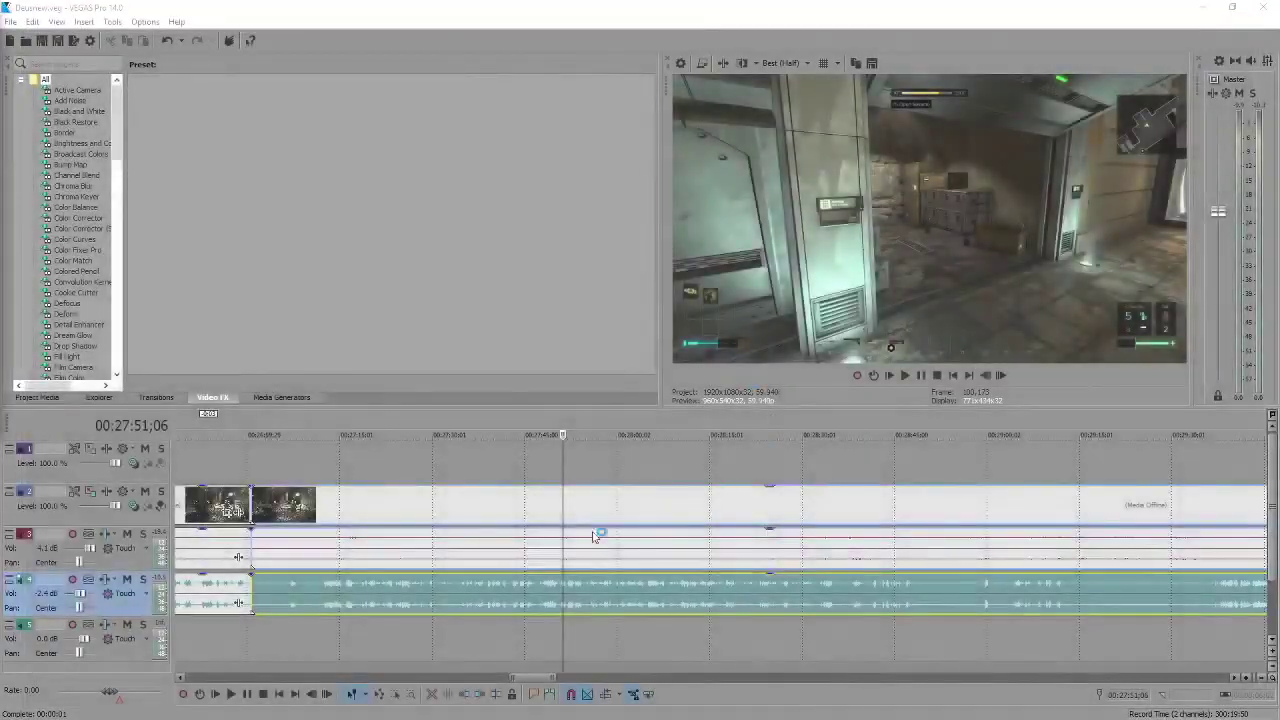
{"action": "scroll", "coordinate": [563, 597], "scroll_direction": "up", "scroll_amount": 3}
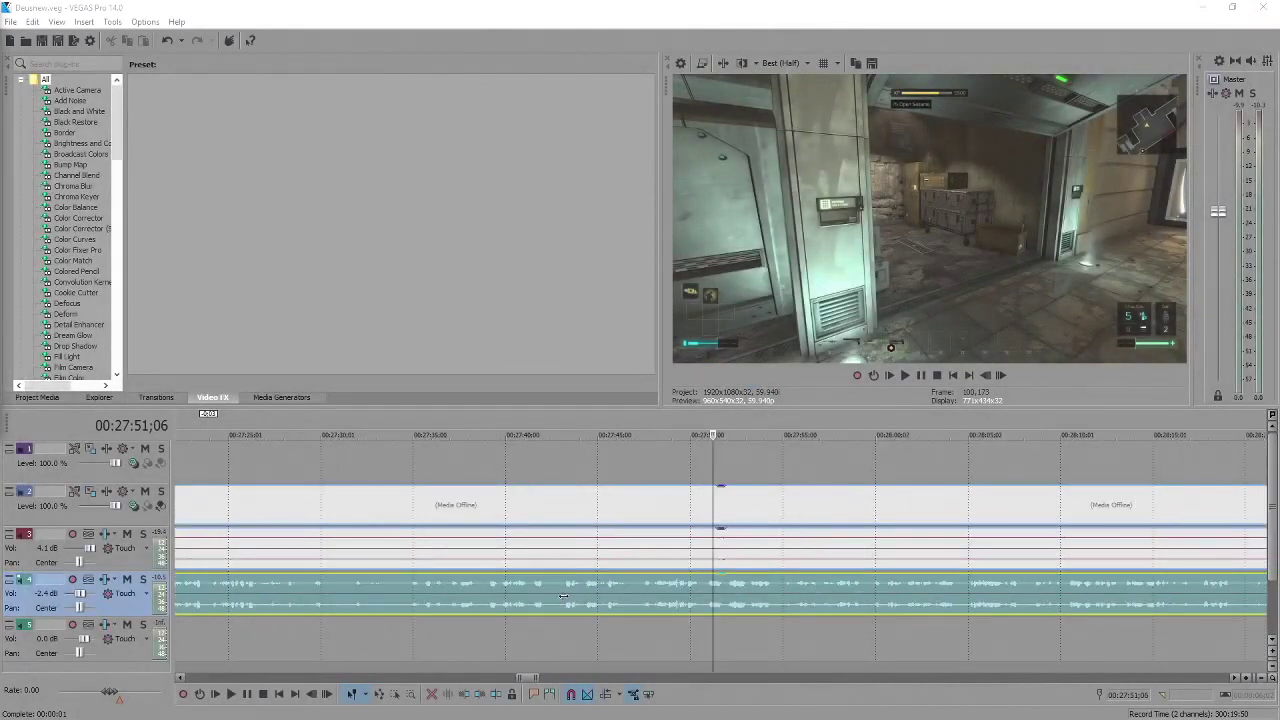
{"action": "left_click", "coordinate": [708, 609]}
{"action": "key", "text": "space"}
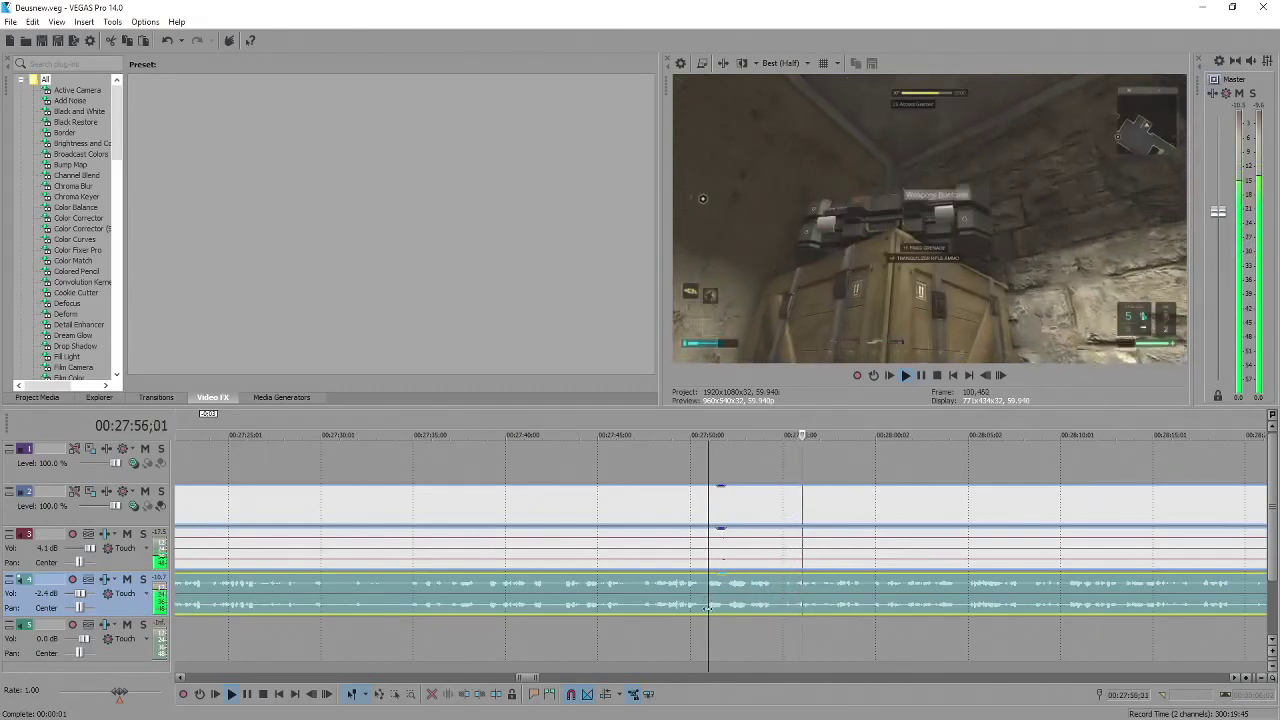
{"action": "scroll", "coordinate": [704, 590], "scroll_direction": "down", "scroll_amount": 5}
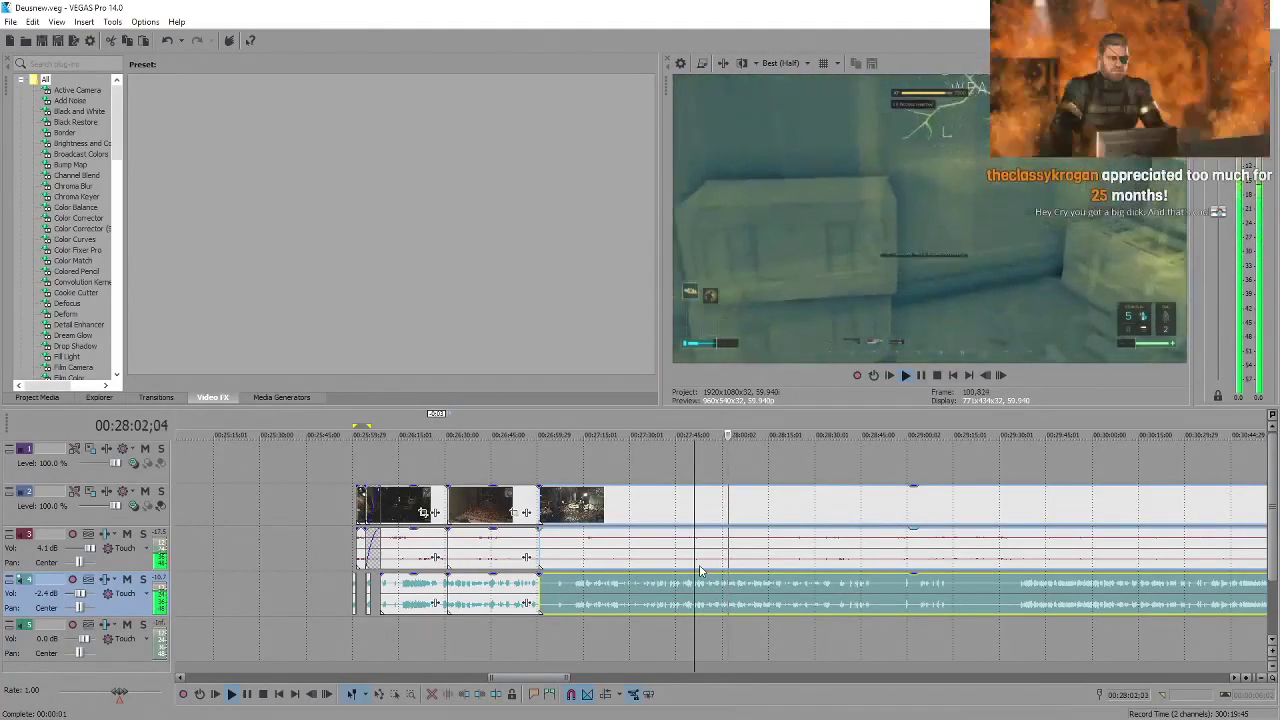
{"action": "key", "text": "Return"}
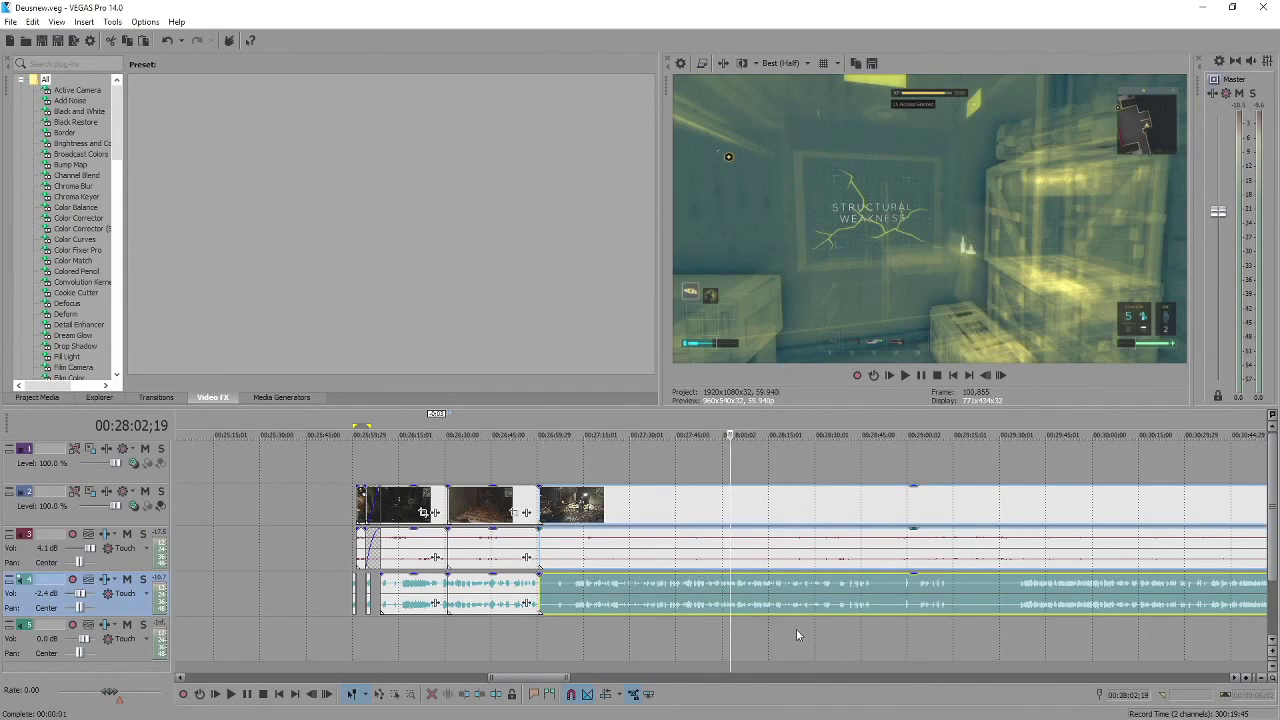
Review the footage around the pocket secretary pickup by playing from about 00:28:02 to 00:28:16, replaying the part after 00:28:05.
{"action": "scroll", "coordinate": [796, 629], "scroll_direction": "up", "scroll_amount": 4}
{"action": "scroll", "coordinate": [713, 596], "scroll_direction": "up", "scroll_amount": 3}
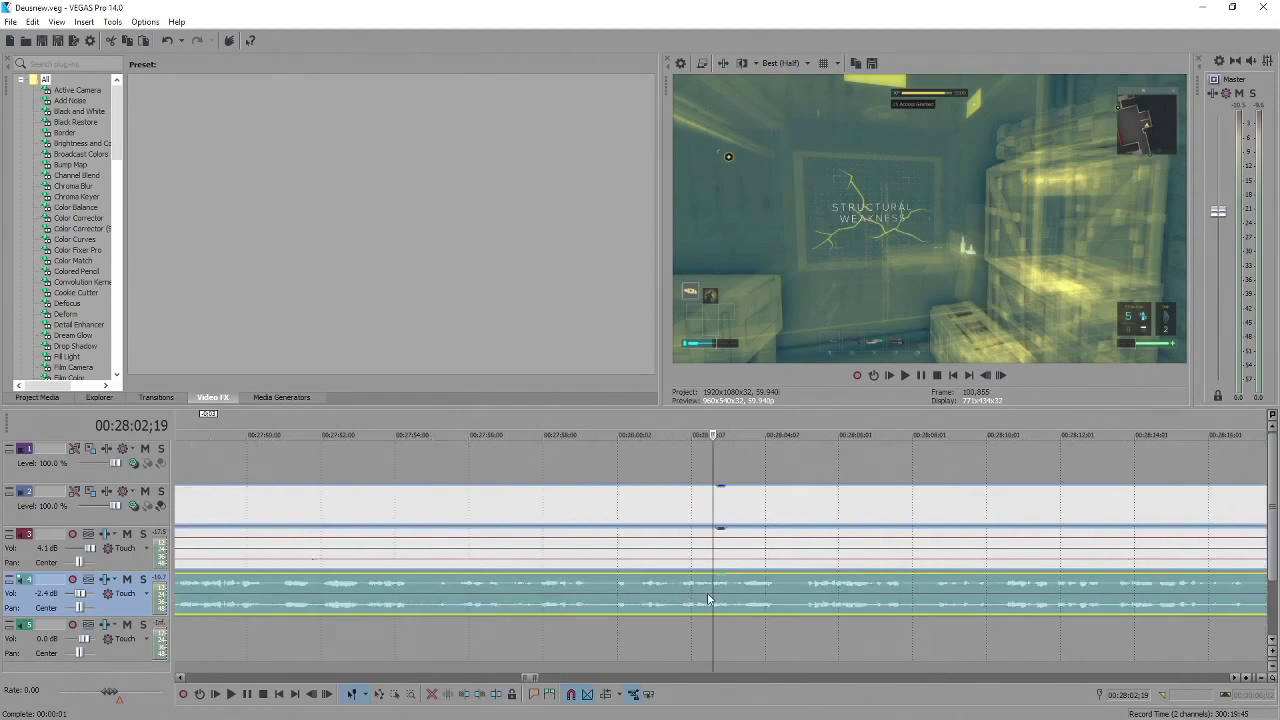
{"action": "left_click", "coordinate": [708, 598]}
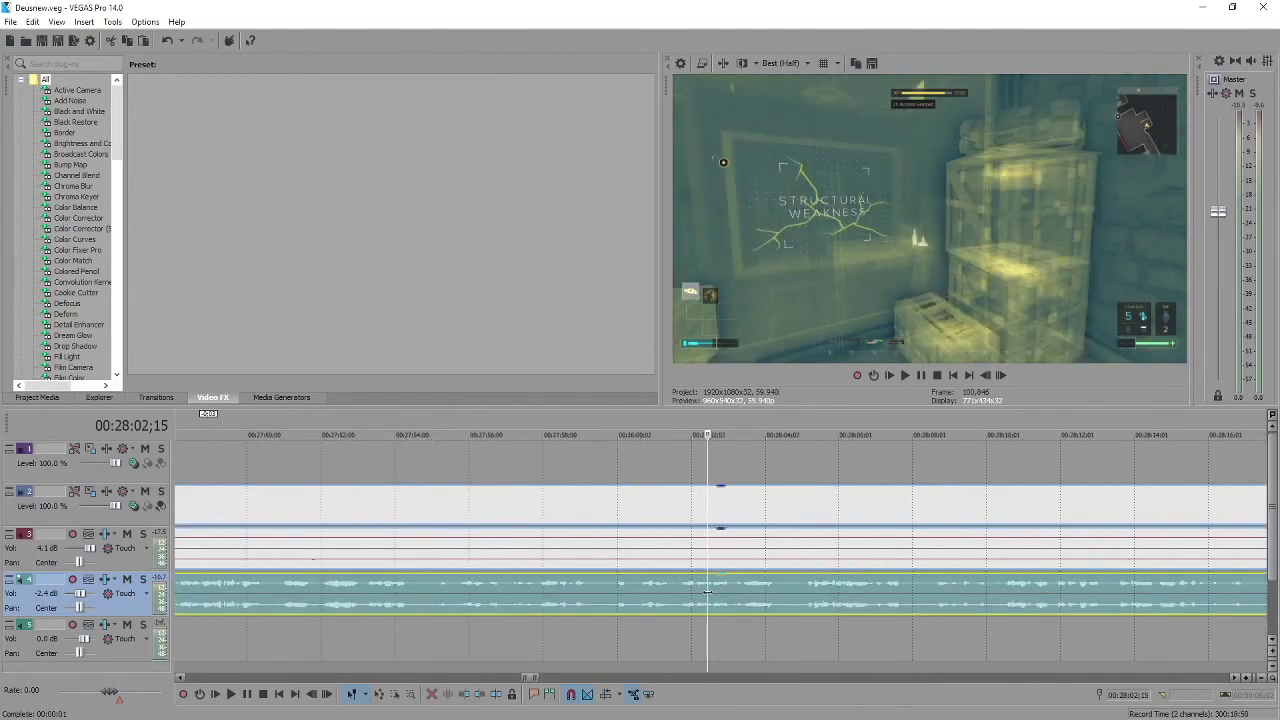
{"action": "key", "text": "space"}
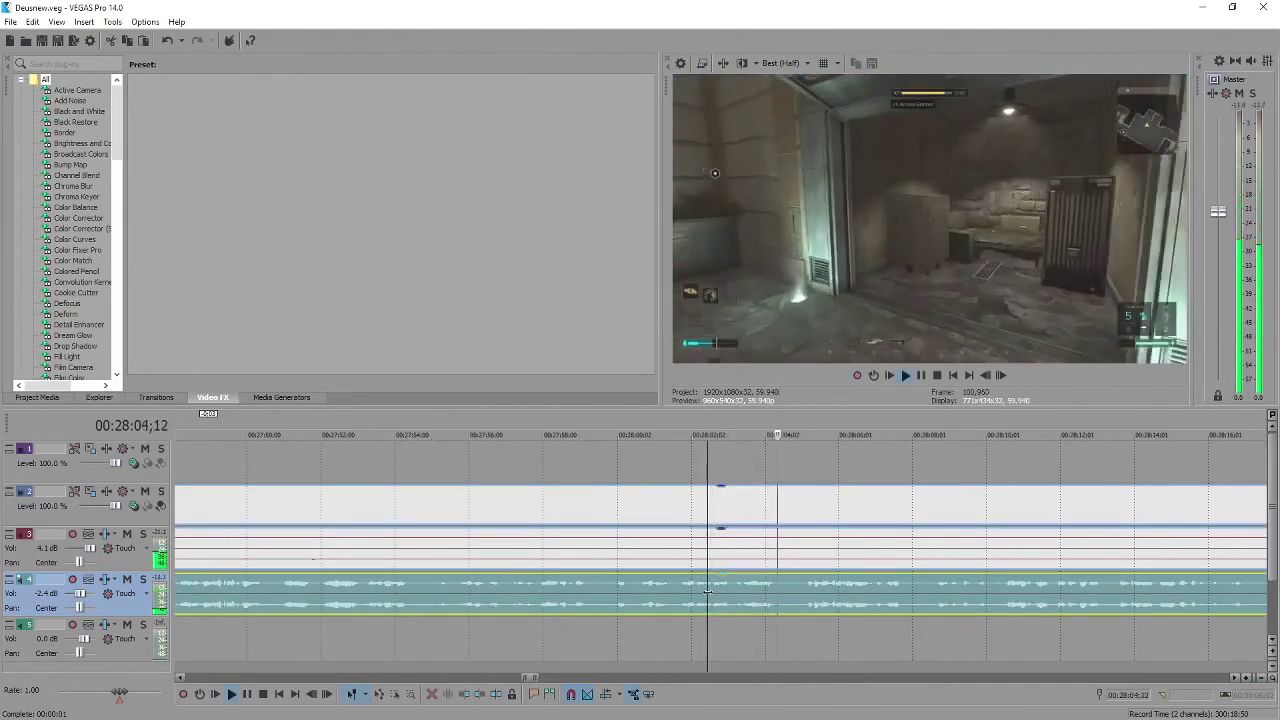
{"action": "key", "text": "space"}
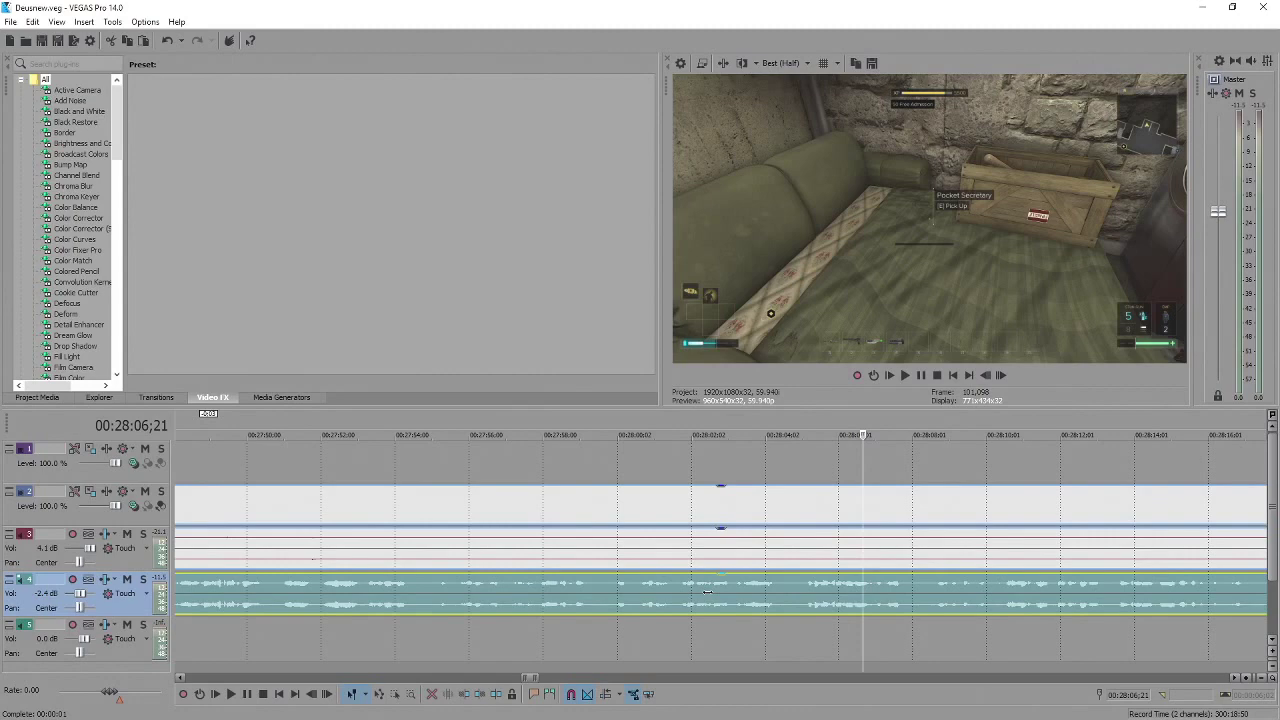
{"action": "left_click", "coordinate": [805, 596]}
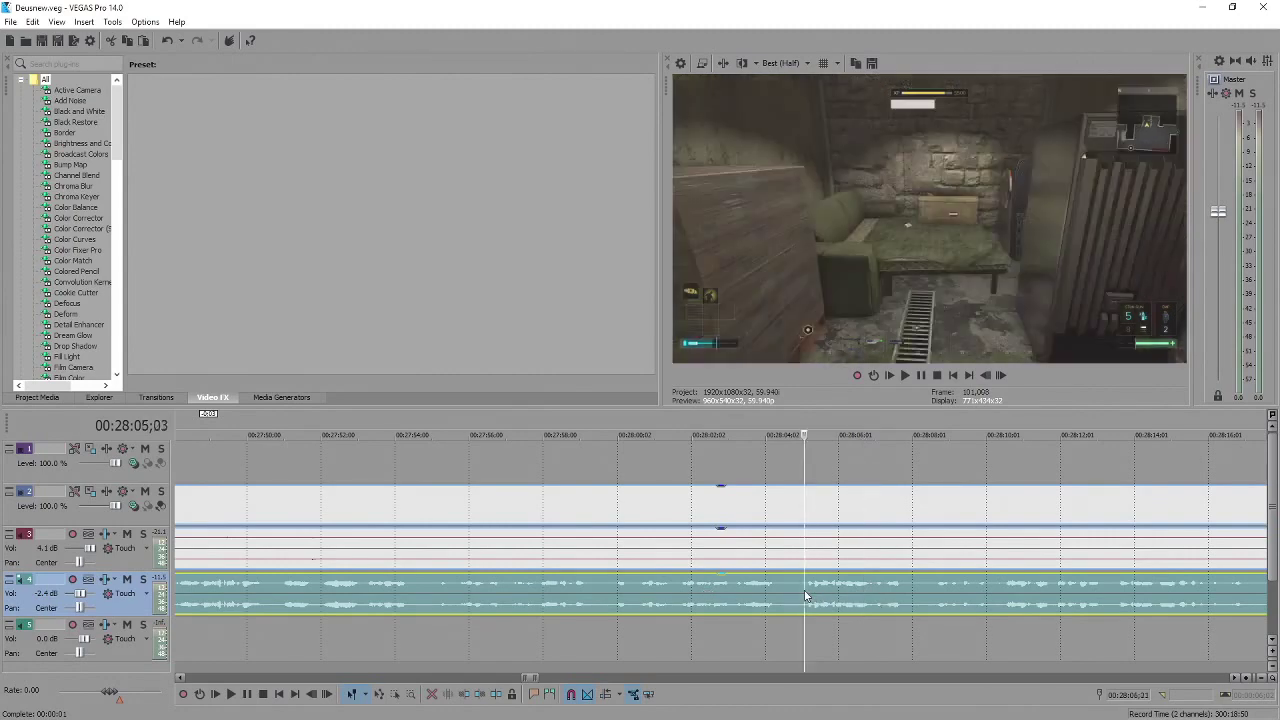
{"action": "key", "text": "space"}
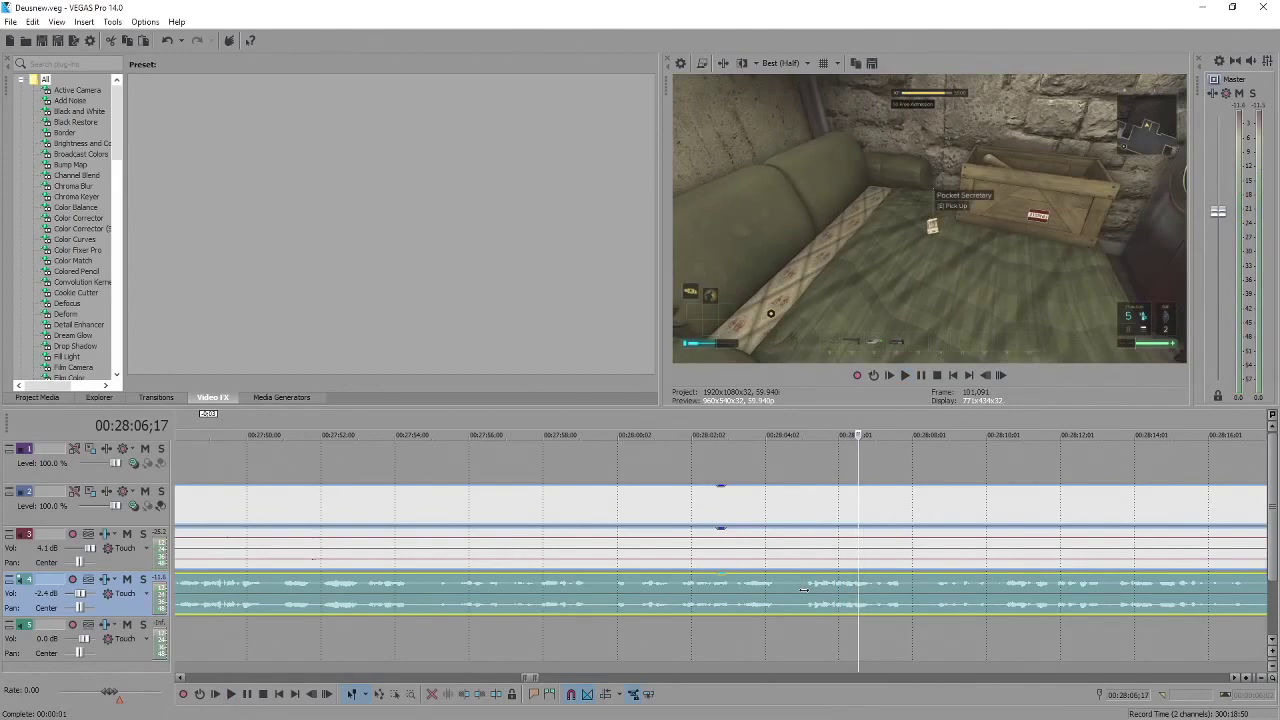
{"action": "key", "text": "space"}
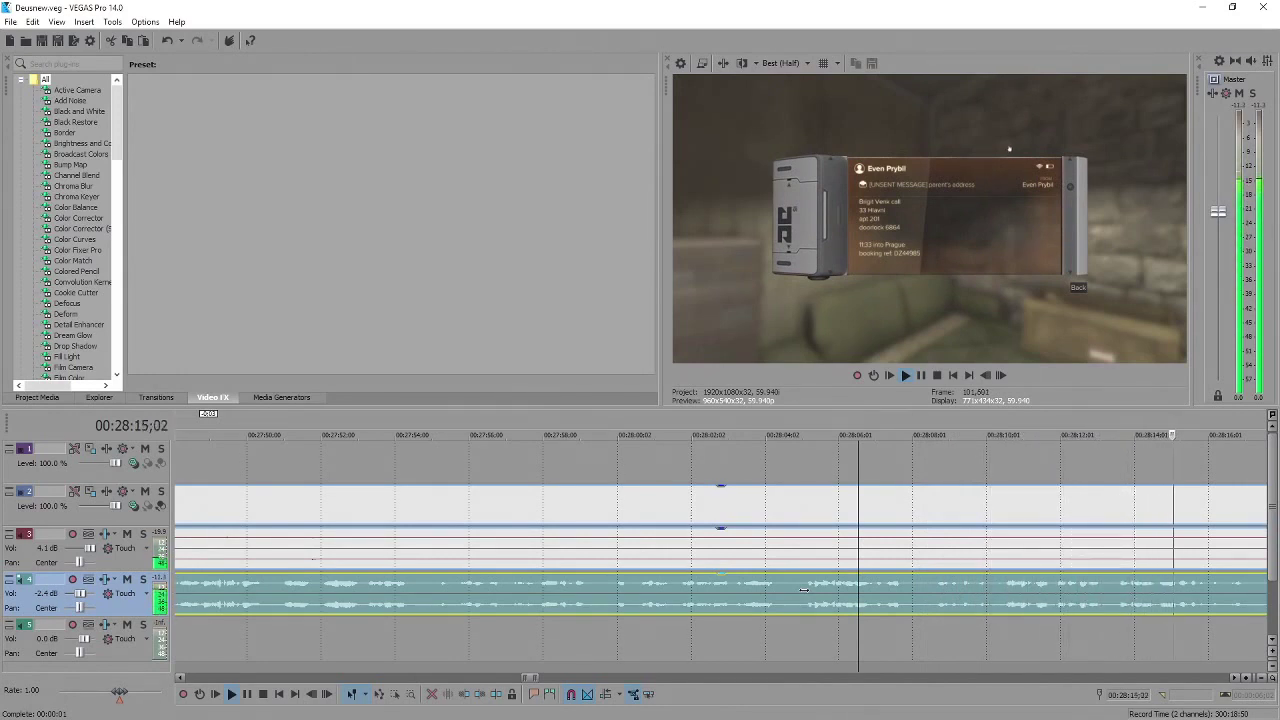
{"action": "key", "text": "Return"}
Continue playing the gameplay and commentary from about 00:28:16 to 00:28:35 to find the next commentary cut.
{"action": "scroll", "coordinate": [803, 590], "scroll_direction": "down", "scroll_amount": 2}
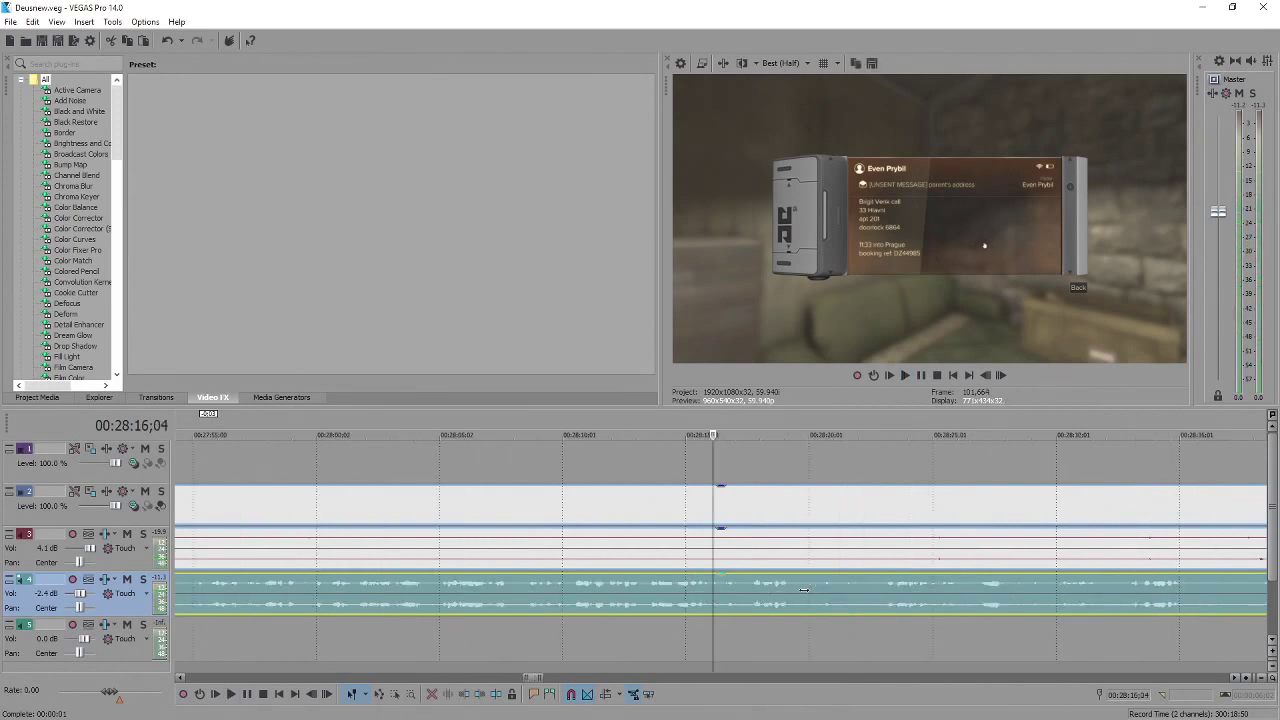
{"action": "key", "text": "space"}
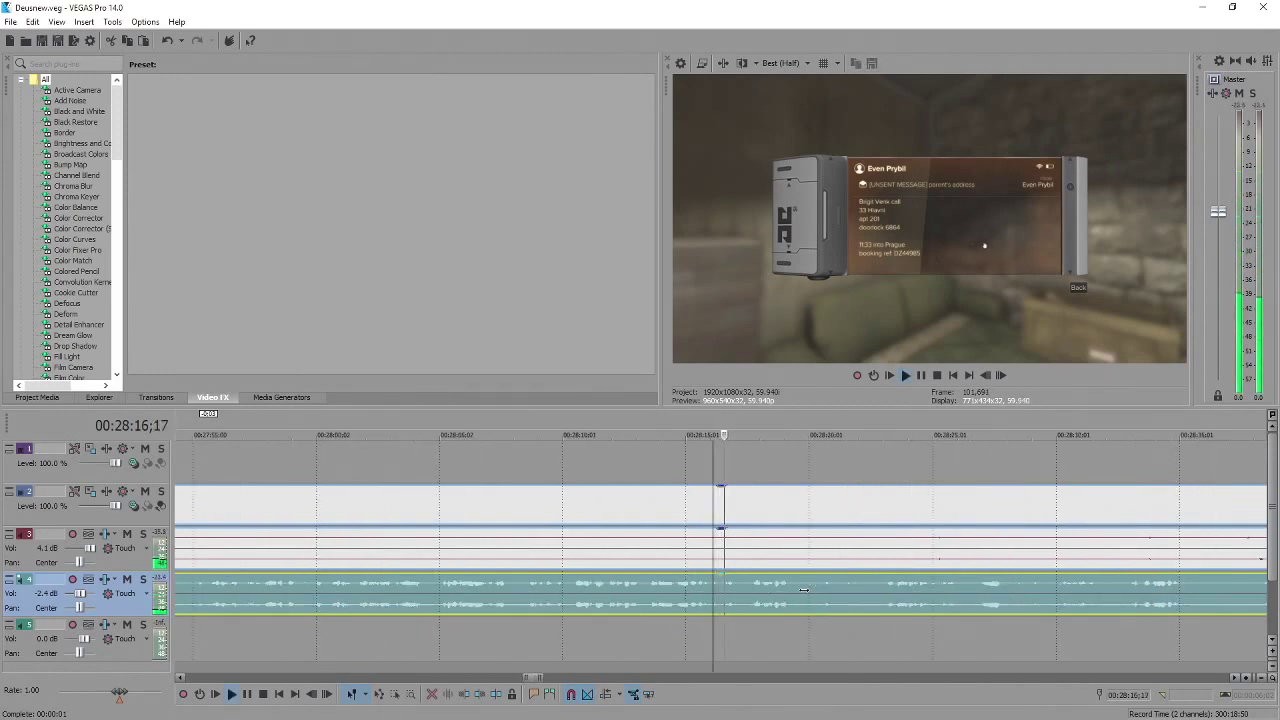
{"action": "scroll", "coordinate": [803, 590], "scroll_direction": "down", "scroll_amount": 1}
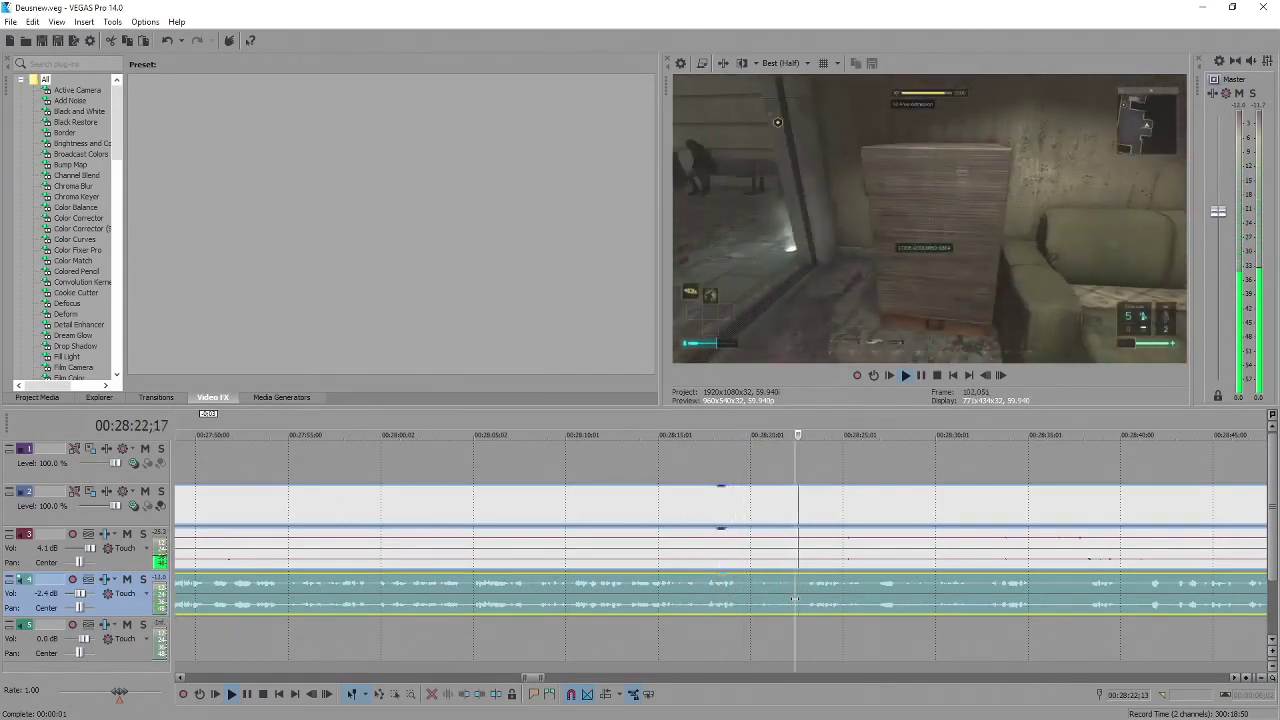
{"action": "key", "text": "space"}
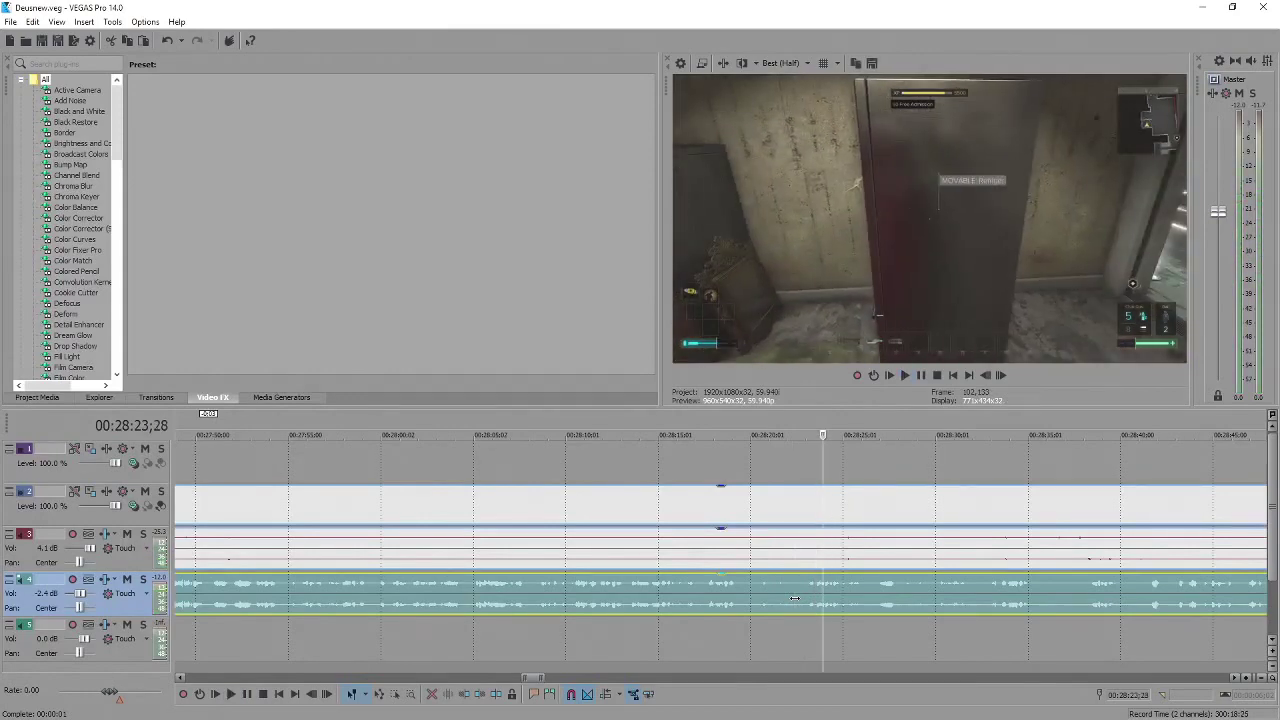
{"action": "key", "text": "space"}
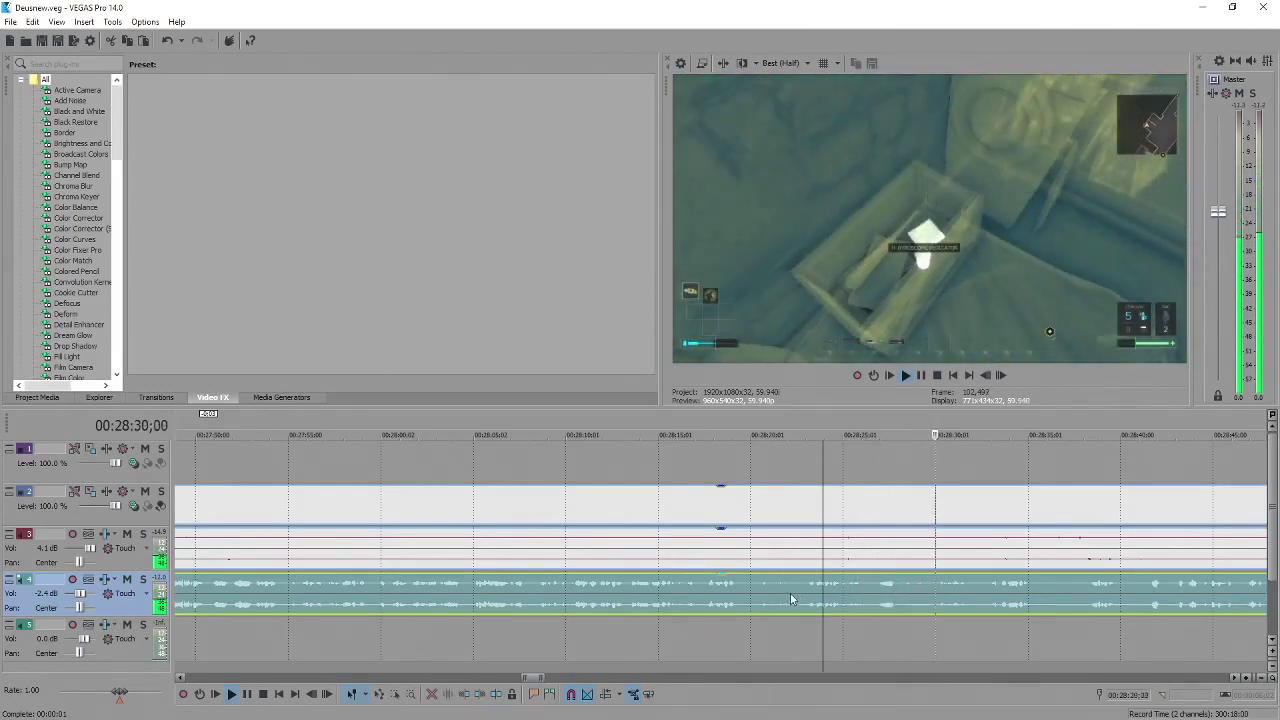
{"action": "scroll", "coordinate": [790, 595], "scroll_direction": "down", "scroll_amount": 2}
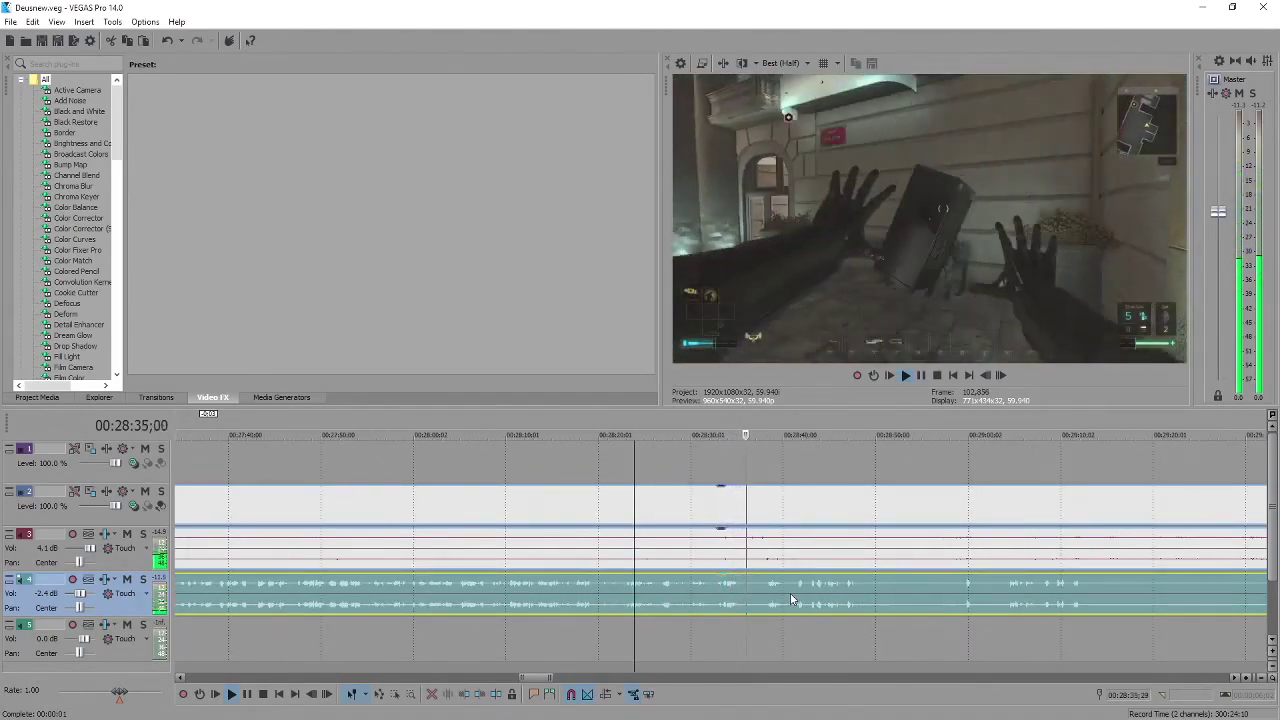
{"action": "key", "text": "Return"}
Split the commentary track at 00:28:35;04 and move the part after the split about 3 seconds later.
{"action": "left_click", "coordinate": [732, 596]}
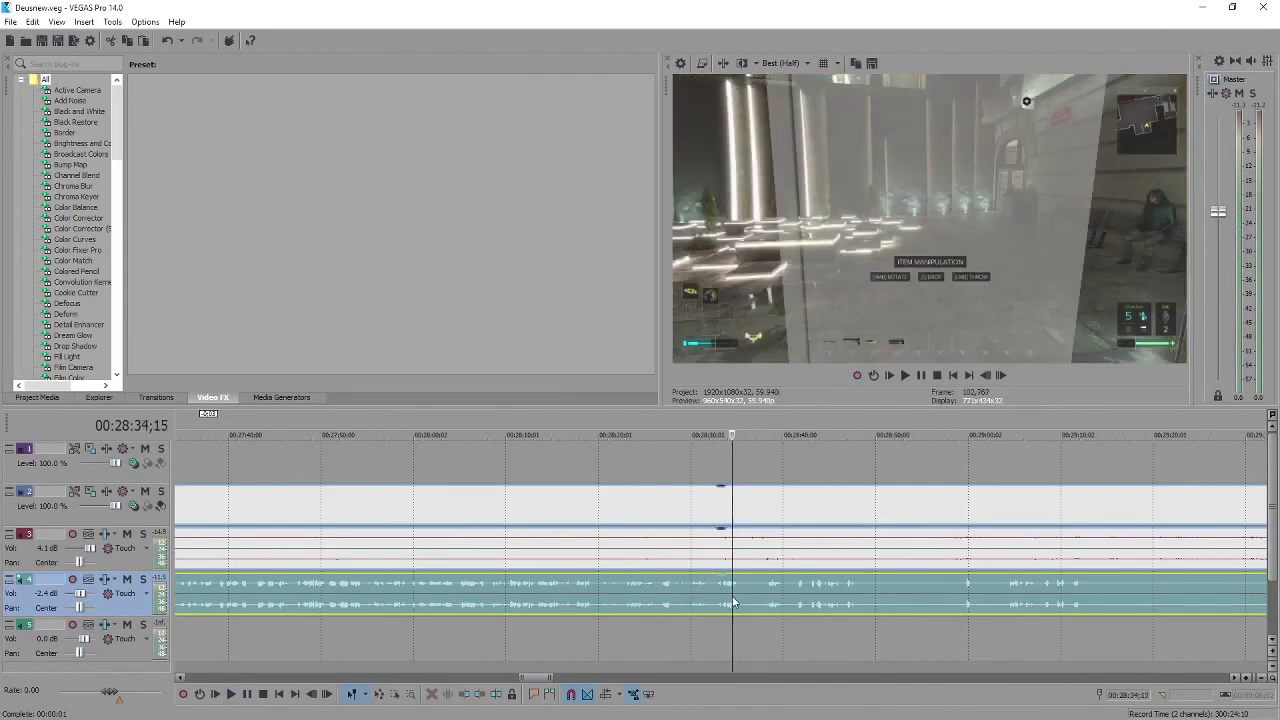
{"action": "key", "text": "s"}
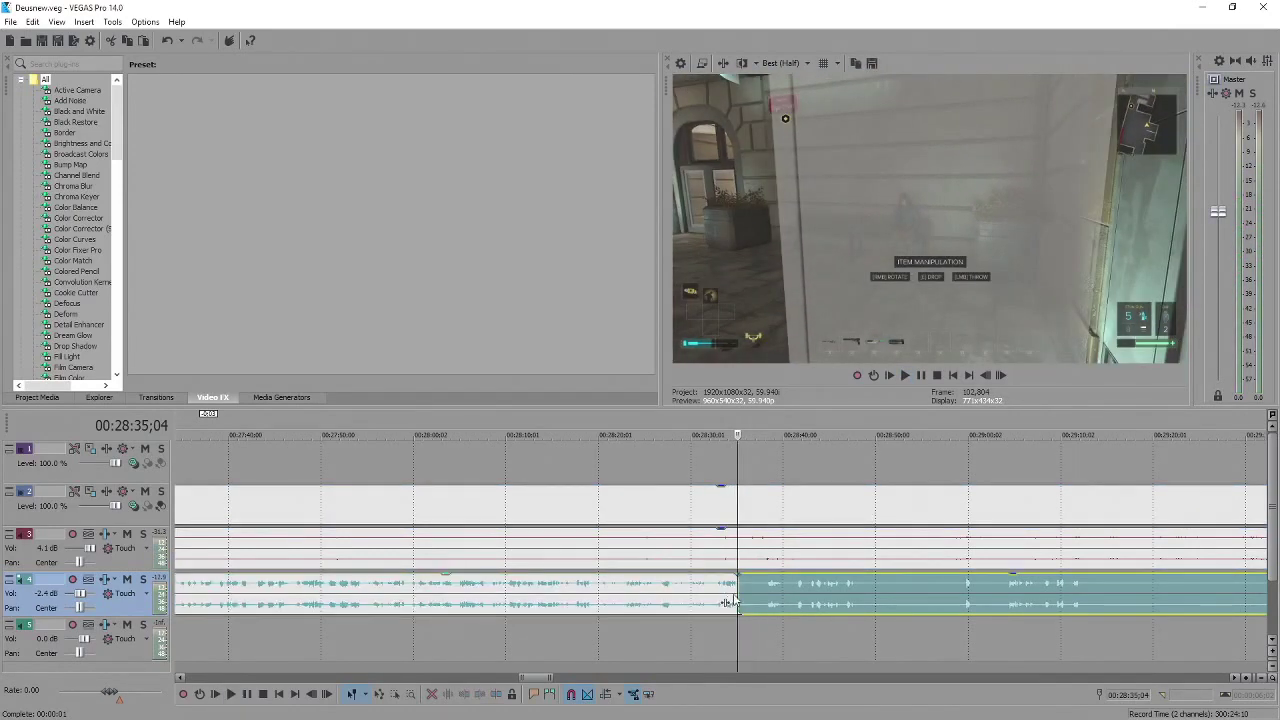
{"action": "left_click_drag", "start_coordinate": [740, 593], "coordinate": [767, 593]}
Play the section across the new commentary gap from 00:28:35 to about 00:28:43, replaying the start of the moved commentary.
{"action": "key", "text": "space"}
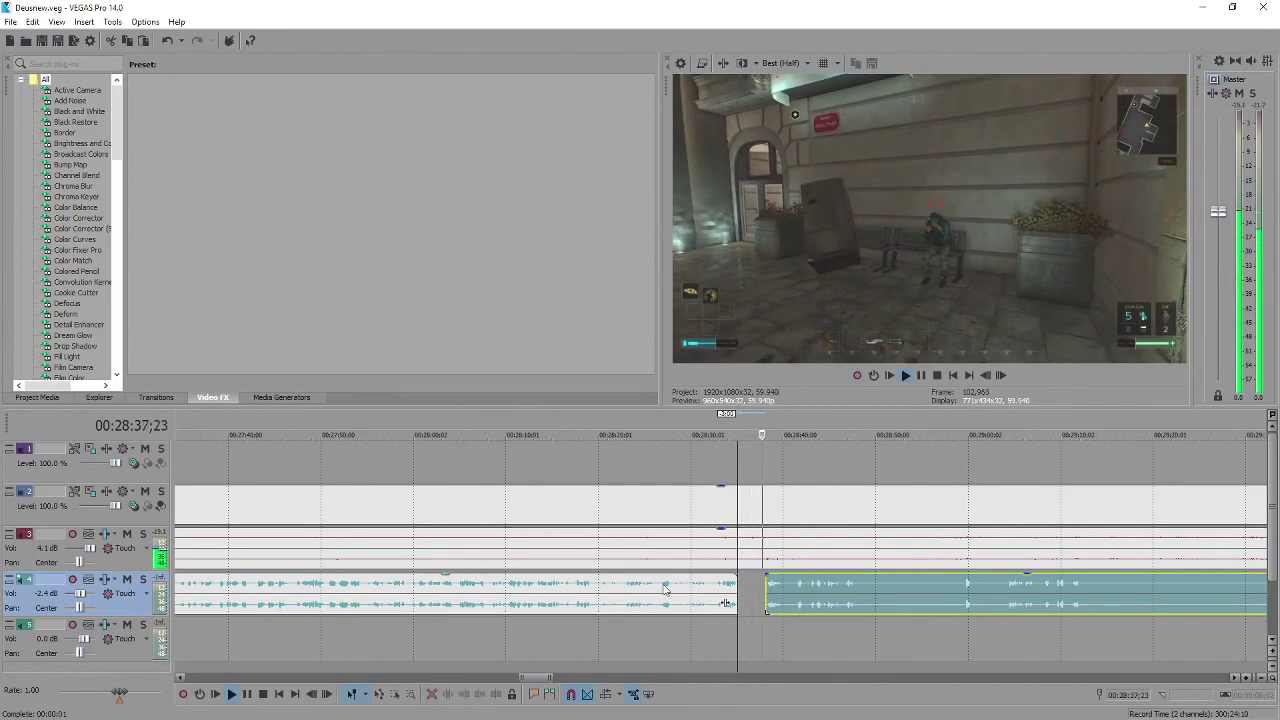
{"action": "scroll", "coordinate": [663, 590], "scroll_direction": "down", "scroll_amount": 3}
{"action": "key", "text": "space"}
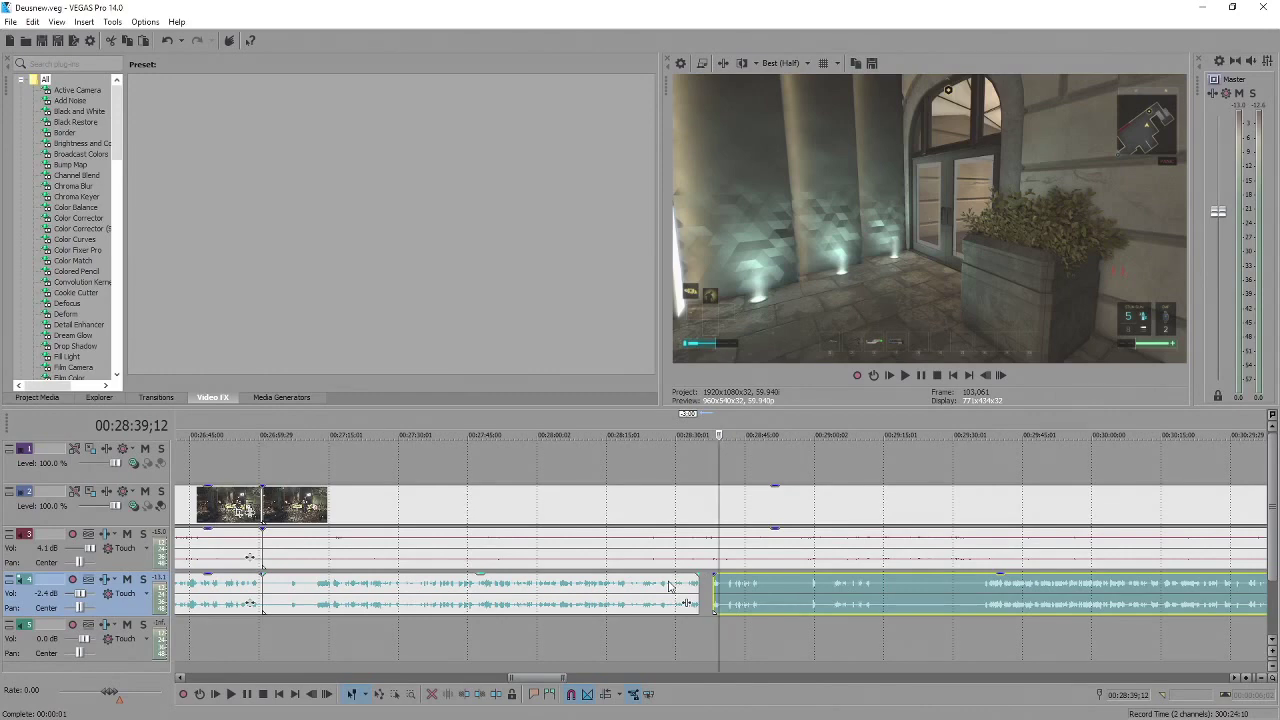
{"action": "key", "text": "space"}
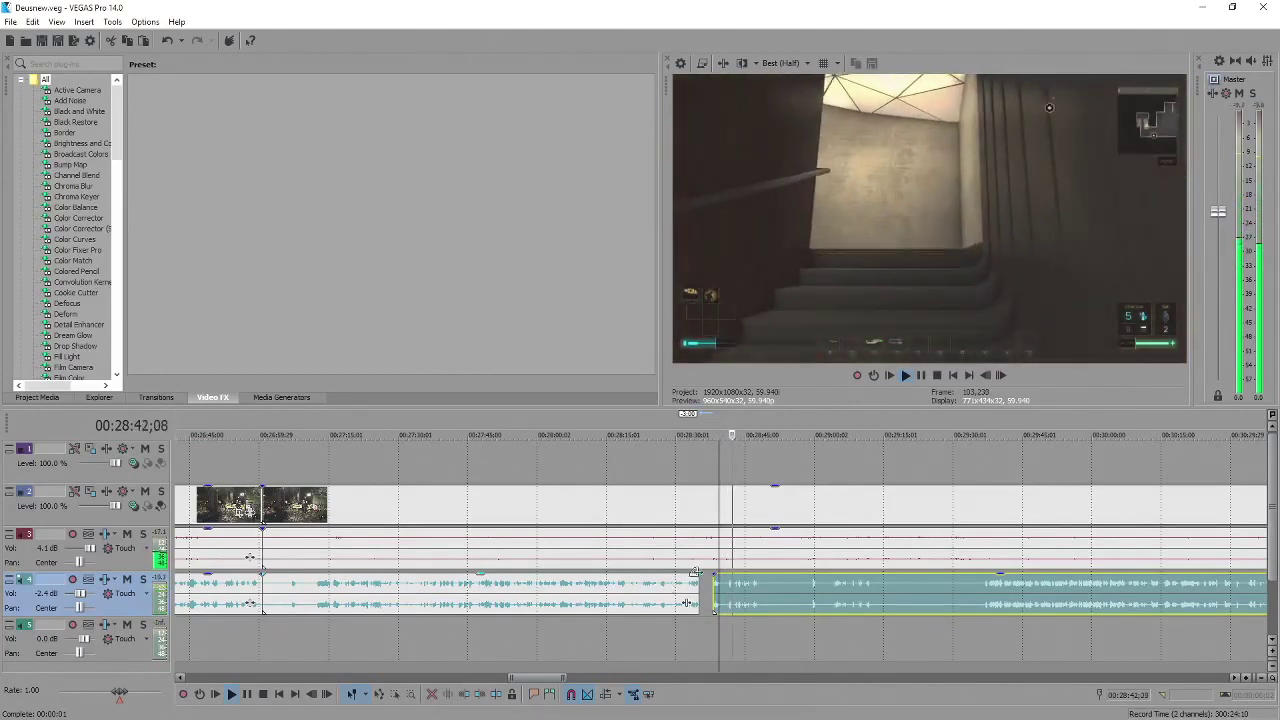
{"action": "key", "text": "space"}
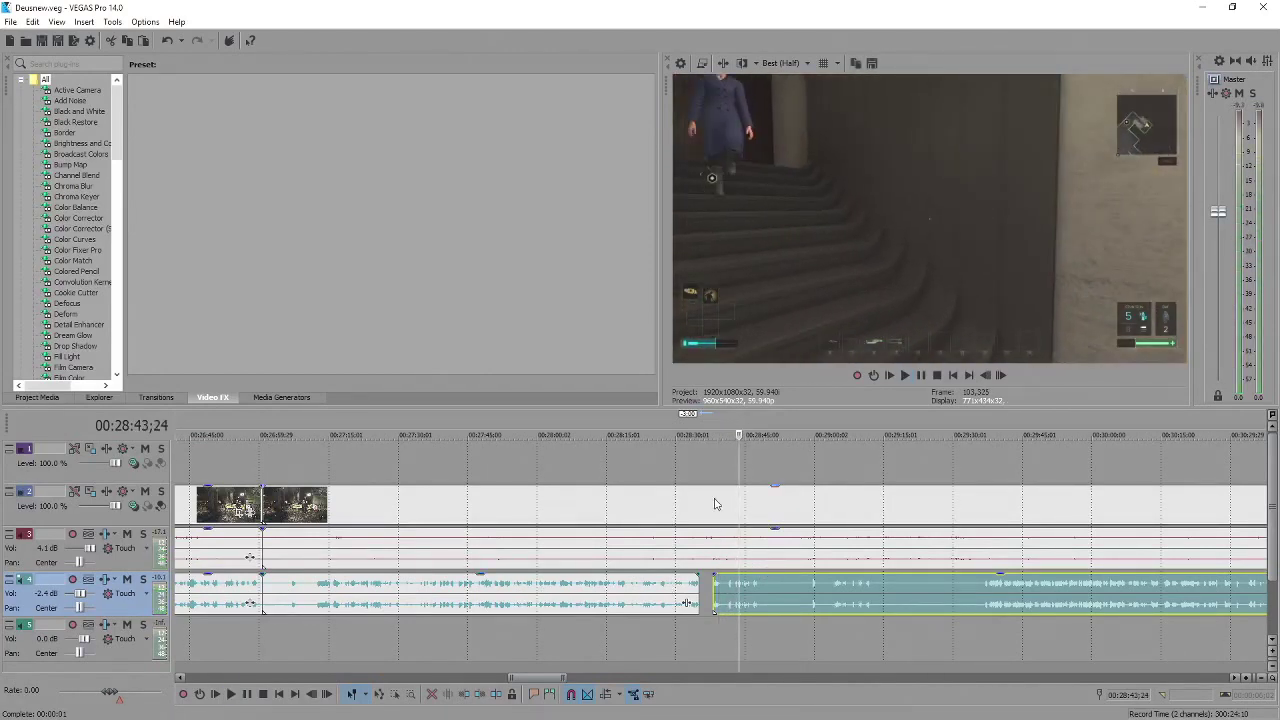
{"action": "left_click", "coordinate": [714, 499]}
{"action": "scroll", "coordinate": [714, 497], "scroll_direction": "up", "scroll_amount": 4}
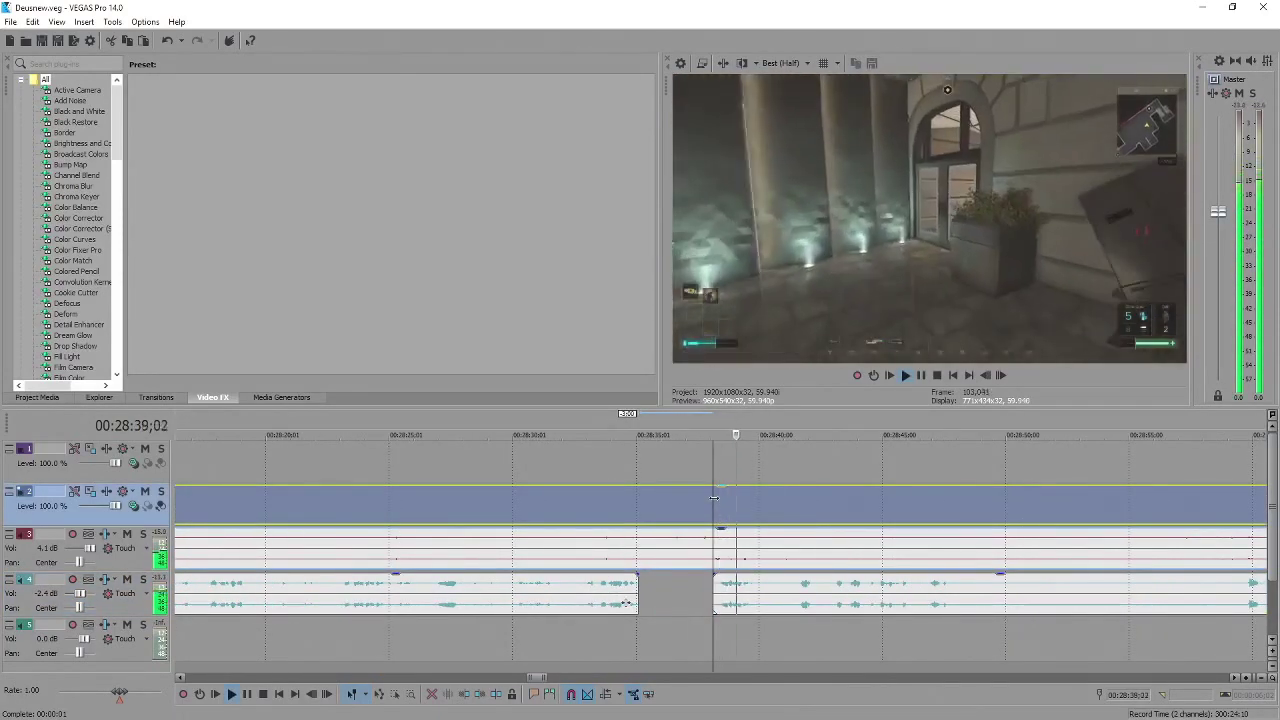
{"action": "key", "text": "Return"}
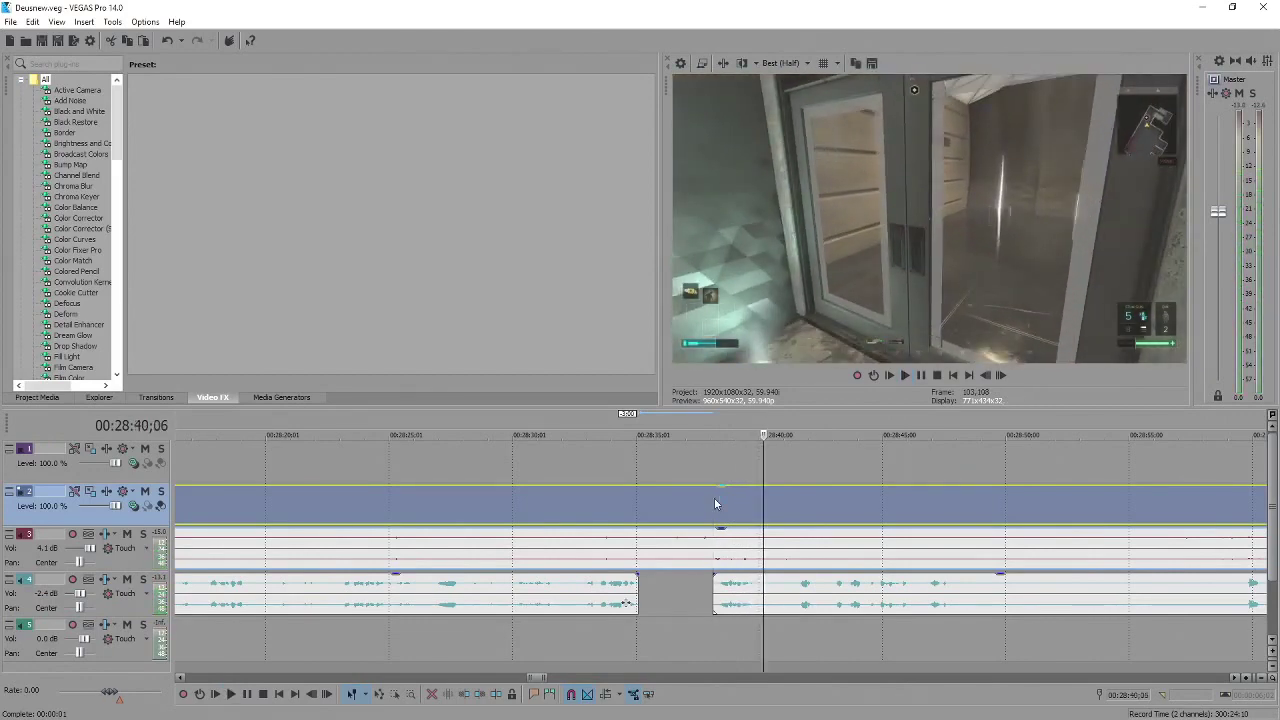
Move the commentary clip after the gap about 2.5 seconds further along and play back from 00:28:34;08.
{"action": "left_click", "coordinate": [618, 506]}
{"action": "left_click_drag", "start_coordinate": [716, 598], "coordinate": [745, 596]}
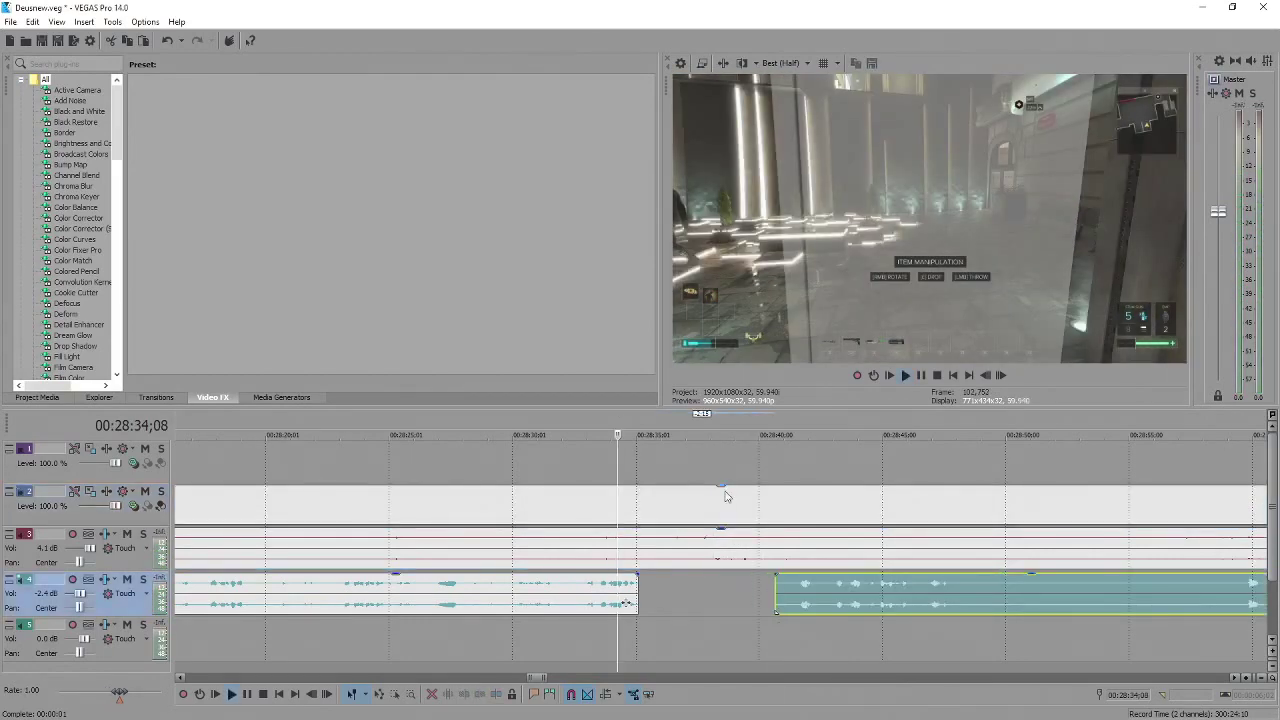
{"action": "key", "text": "space"}
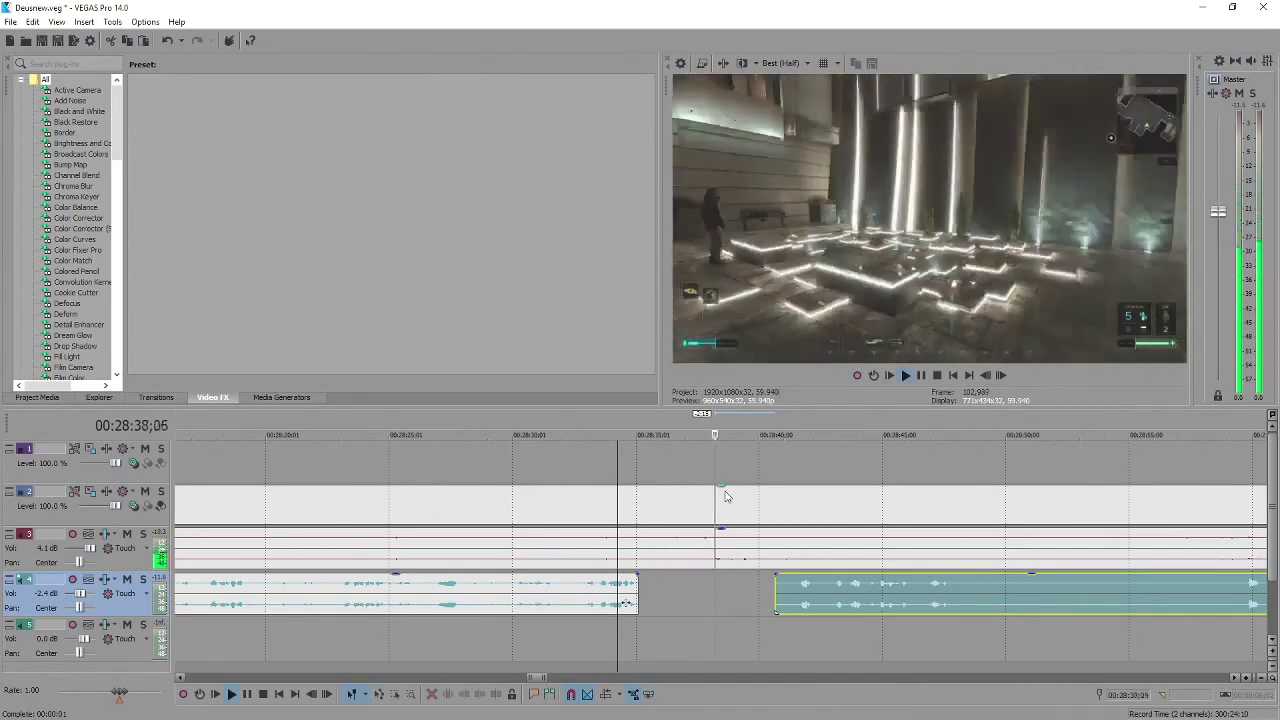
Split the gameplay video and its game audio at 00:28:37;29, inside the commentary gap.
{"action": "left_click", "coordinate": [712, 507]}
{"action": "left_click", "coordinate": [694, 502]}
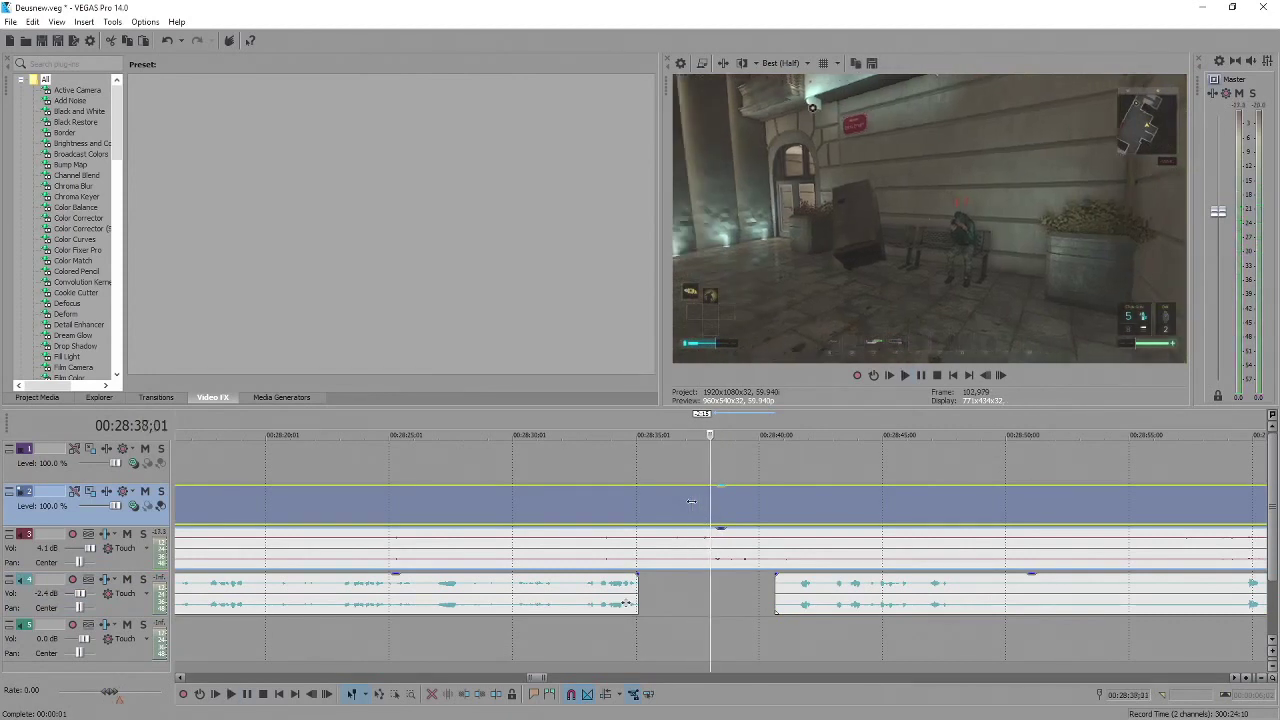
{"action": "key", "text": "Left"}
{"action": "key", "text": "Left"}
{"action": "key", "text": "Left"}
{"action": "key", "text": "Left"}
{"action": "key", "text": "Left"}
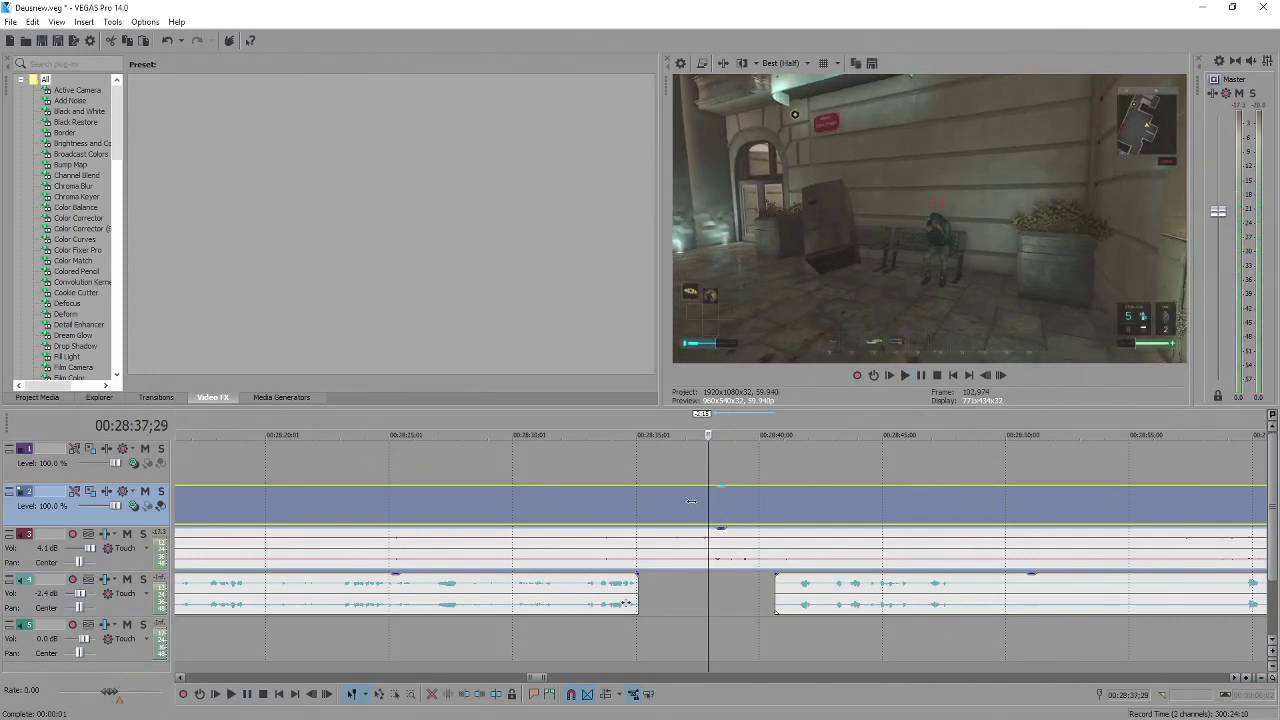
{"action": "key", "text": "s"}
Move the gameplay video, game audio and commentary that follow the split to start at about 00:29:00.
{"action": "left_click", "coordinate": [698, 544]}
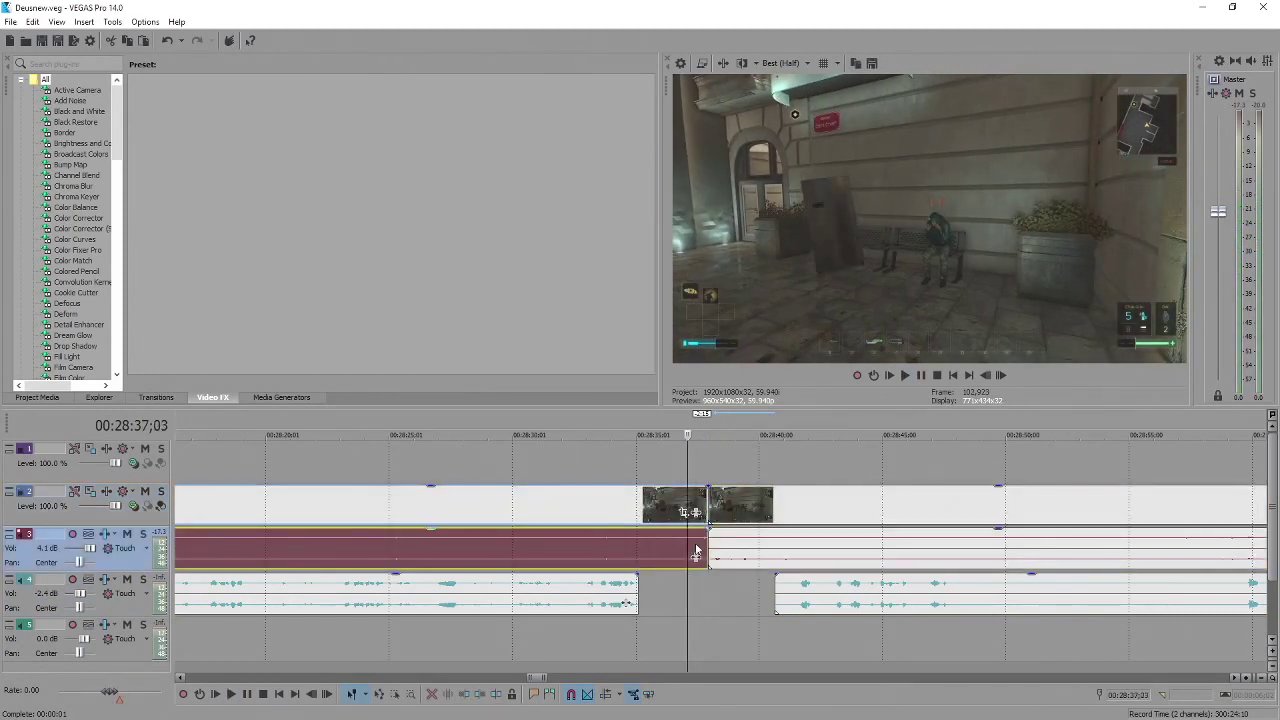
{"action": "left_click", "coordinate": [766, 512]}
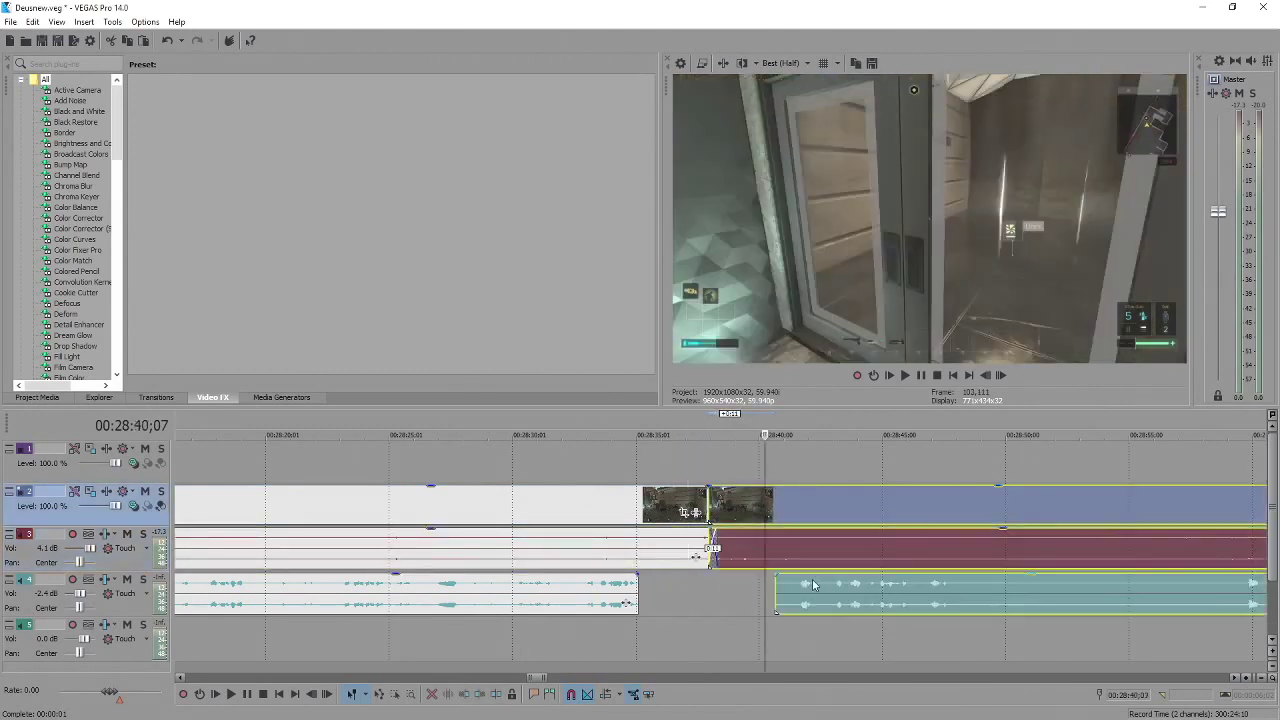
{"action": "scroll", "coordinate": [672, 556], "scroll_direction": "down", "scroll_amount": 3}
{"action": "left_click_drag", "start_coordinate": [700, 550], "coordinate": [967, 550]}
{"action": "scroll", "coordinate": [952, 541], "scroll_direction": "down", "scroll_amount": 2}
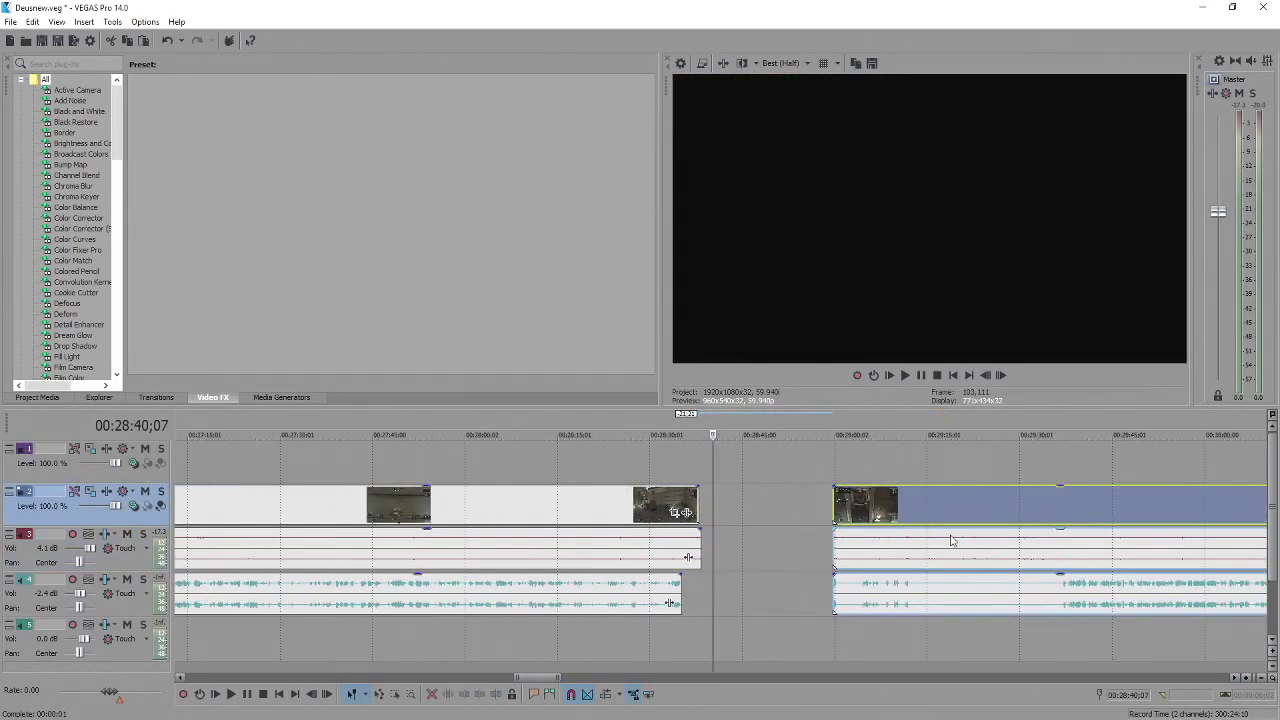
Extend the start of the later gameplay video, game audio and commentary back to 00:28:46;24 and play from there.
{"action": "left_click", "coordinate": [840, 505]}
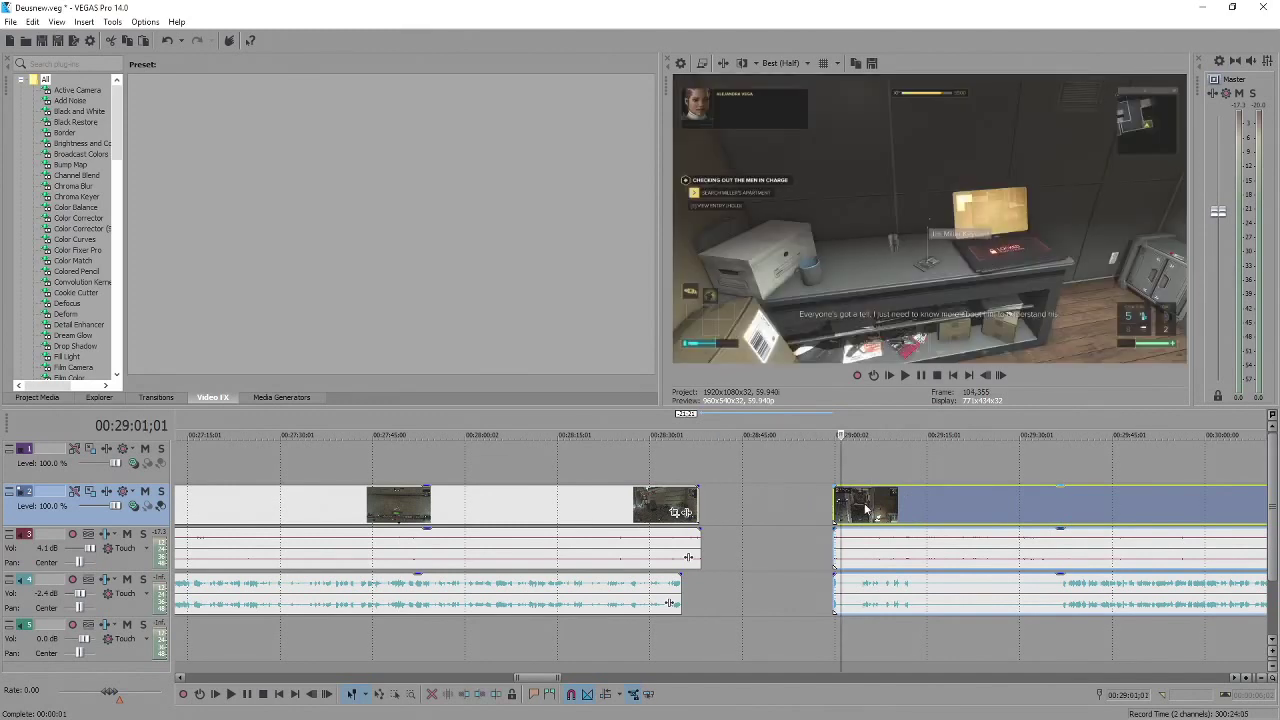
{"action": "scroll", "coordinate": [834, 496], "scroll_direction": "up", "scroll_amount": 2}
{"action": "left_click_drag", "start_coordinate": [690, 507], "coordinate": [451, 513]}
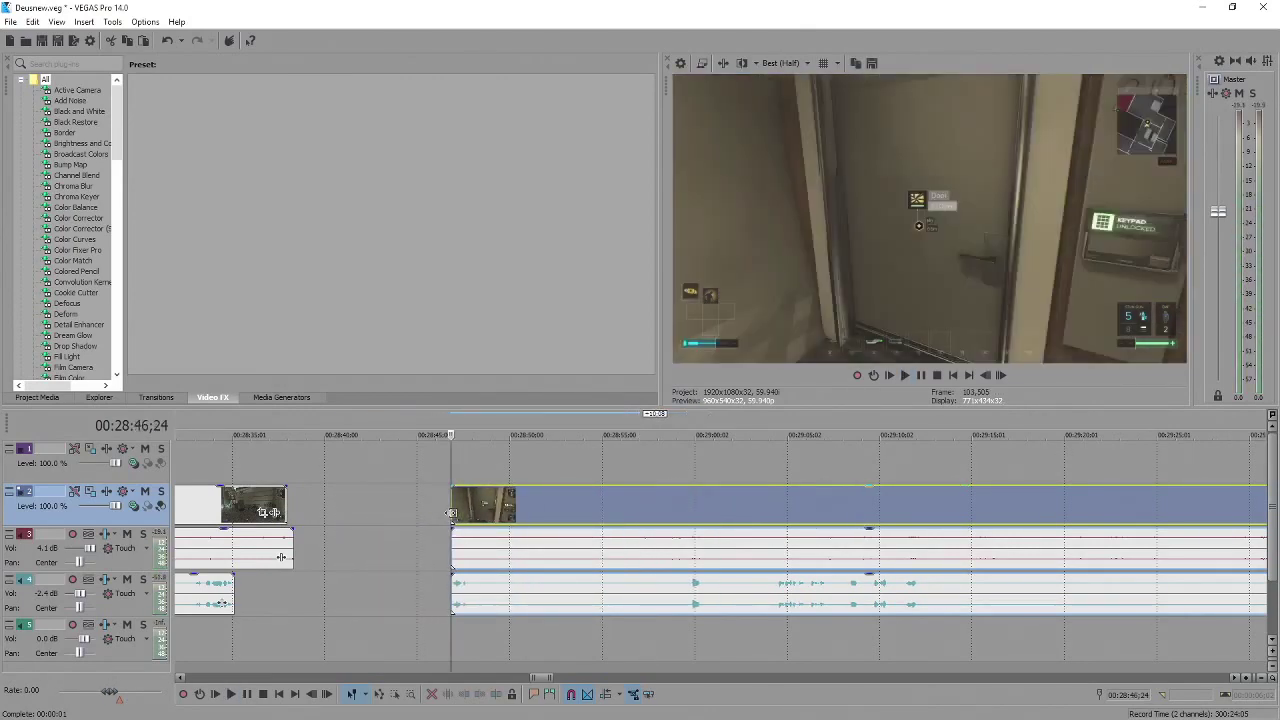
{"action": "key", "text": "space"}
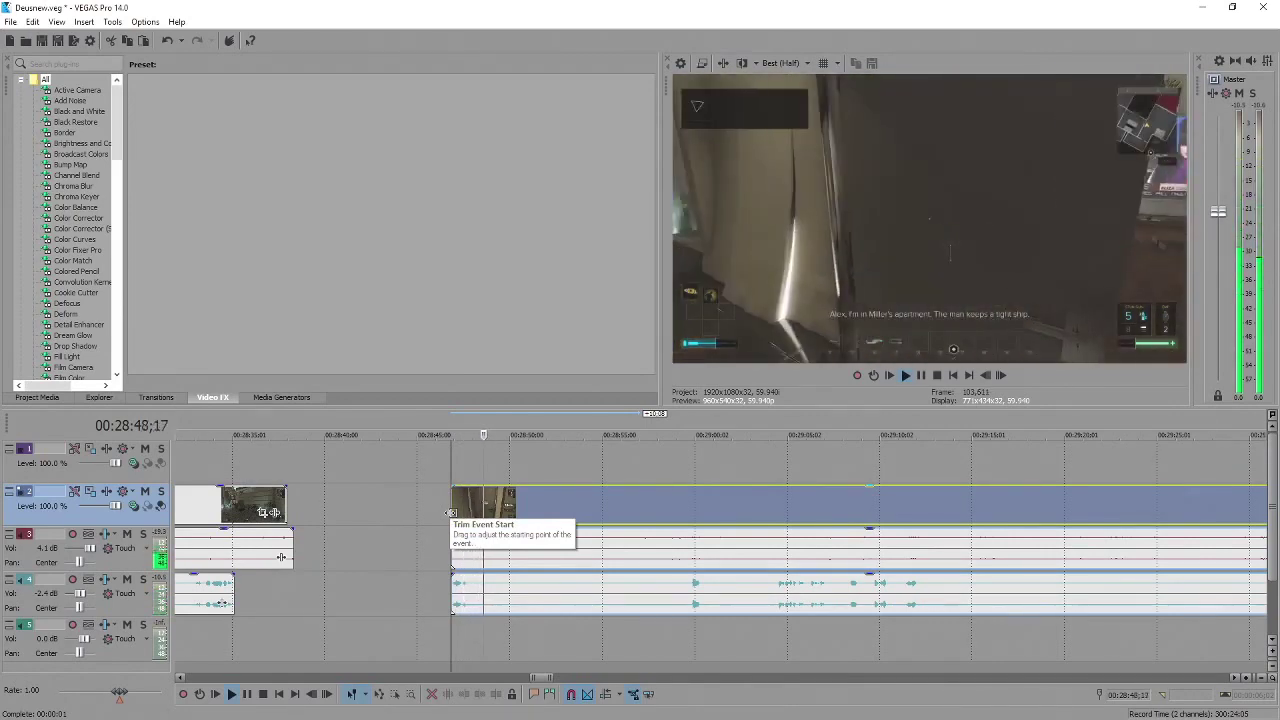
Move the later gameplay video, game audio and commentary about 10 seconds earlier to meet the preceding video clip, and play across the join from 00:28:36;23.
{"action": "left_click_drag", "start_coordinate": [451, 513], "coordinate": [325, 505]}
{"action": "key", "text": "space"}
{"action": "mouse_move", "coordinate": [267, 460]}
{"action": "left_mouse_down"}
{"action": "mouse_move", "coordinate": [282, 436]}
{"action": "mouse_move", "coordinate": [309, 436]}
{"action": "mouse_move", "coordinate": [266, 471]}
{"action": "left_mouse_up"}
{"action": "left_click", "coordinate": [286, 460]}
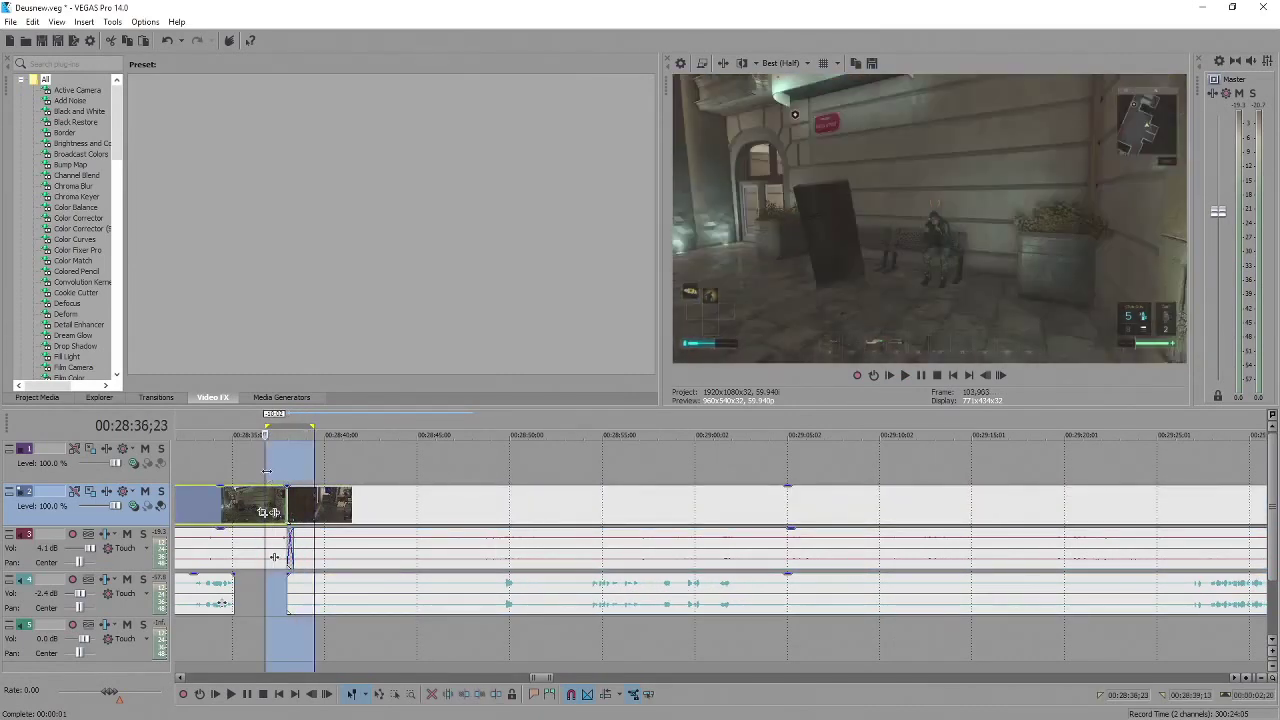
{"action": "left_click", "coordinate": [277, 466]}
{"action": "key", "text": "space"}
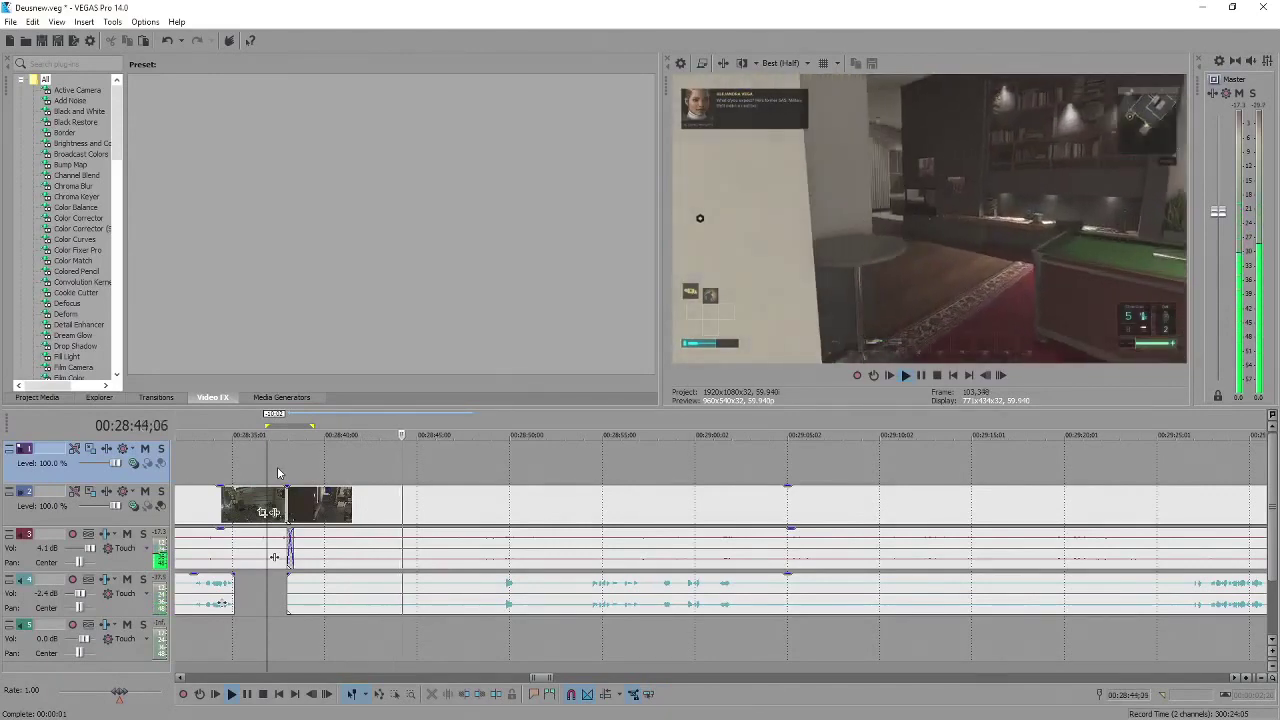
Cut the commentary to a short clip from about 00:28:49 to 00:28:50;17, and trim the remainder to start at about 00:28:54.
{"action": "left_click", "coordinate": [364, 588]}
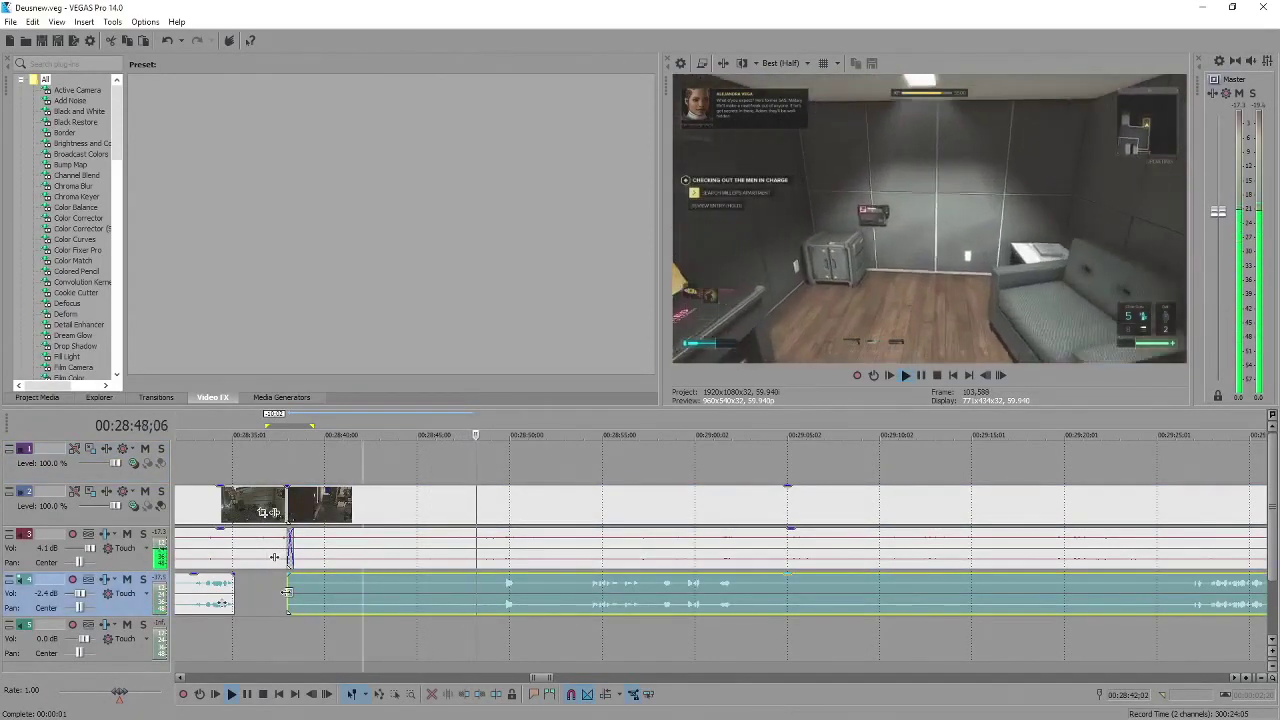
{"action": "left_click_drag", "start_coordinate": [288, 592], "coordinate": [585, 610]}
{"action": "key", "text": "s"}
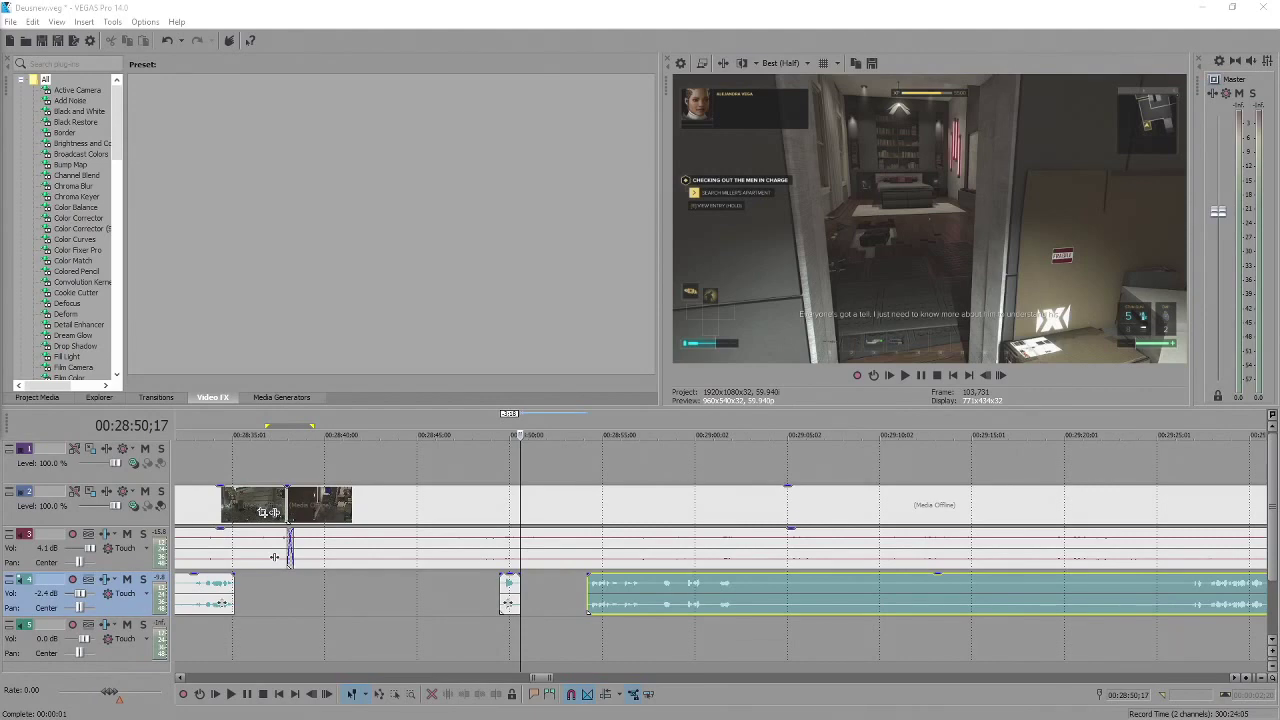
Switch to the browser, read the balance changes in the Steam Community announcement, and close the browser window.
{"action": "left_click_drag", "start_coordinate": [0, 186], "coordinate": [0, 186]}
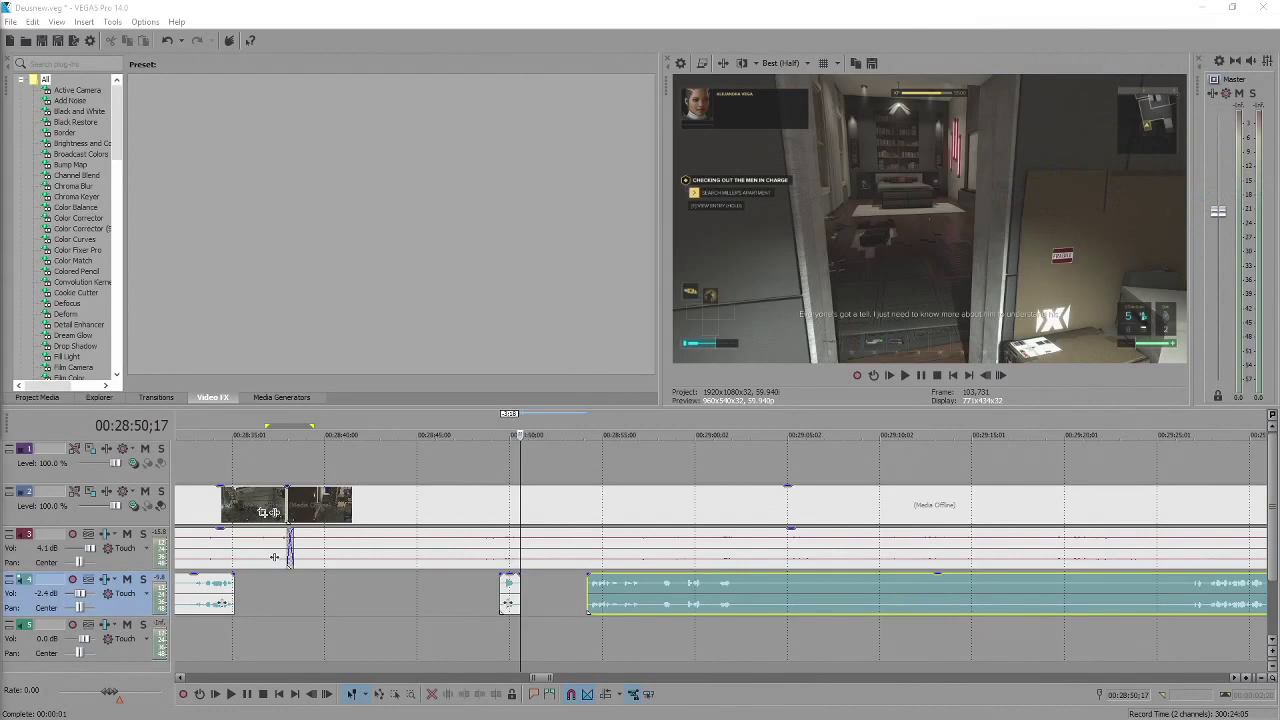
{"action": "key", "text": "alt+Tab"}
{"action": "scroll", "coordinate": [479, 381], "scroll_direction": "down", "scroll_amount": 5}
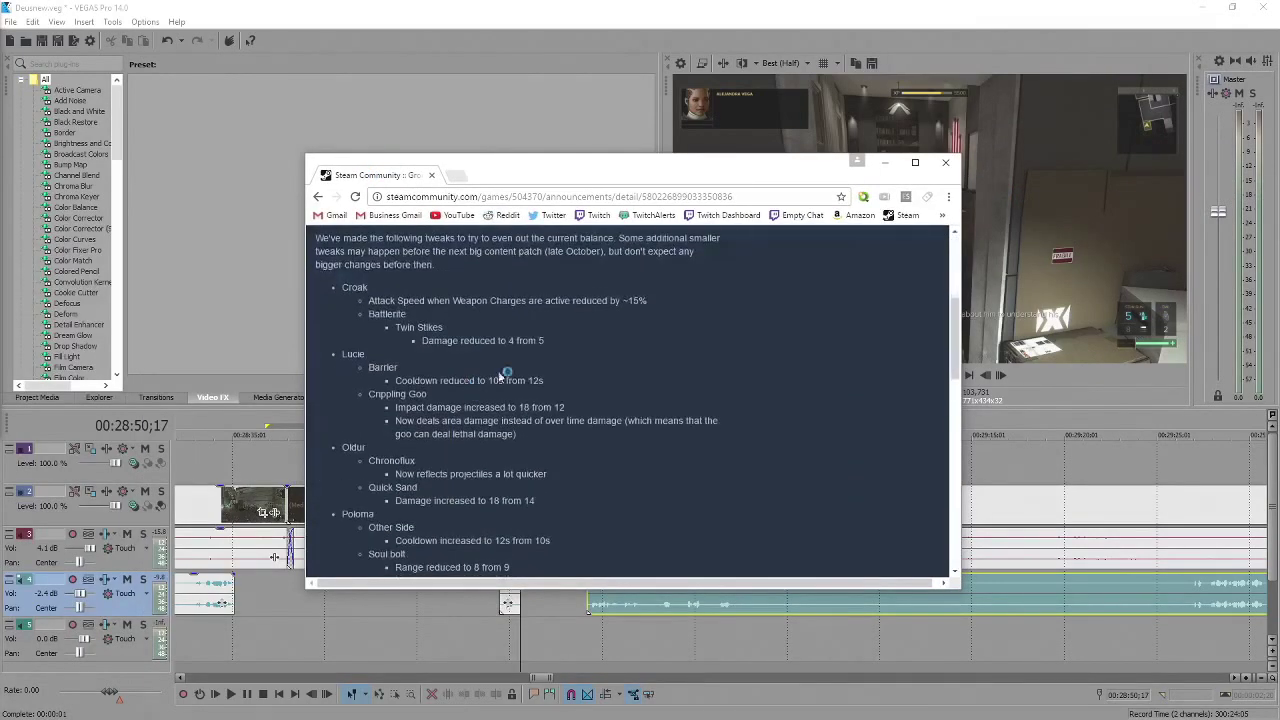
{"action": "scroll", "coordinate": [440, 396], "scroll_direction": "down", "scroll_amount": 2}
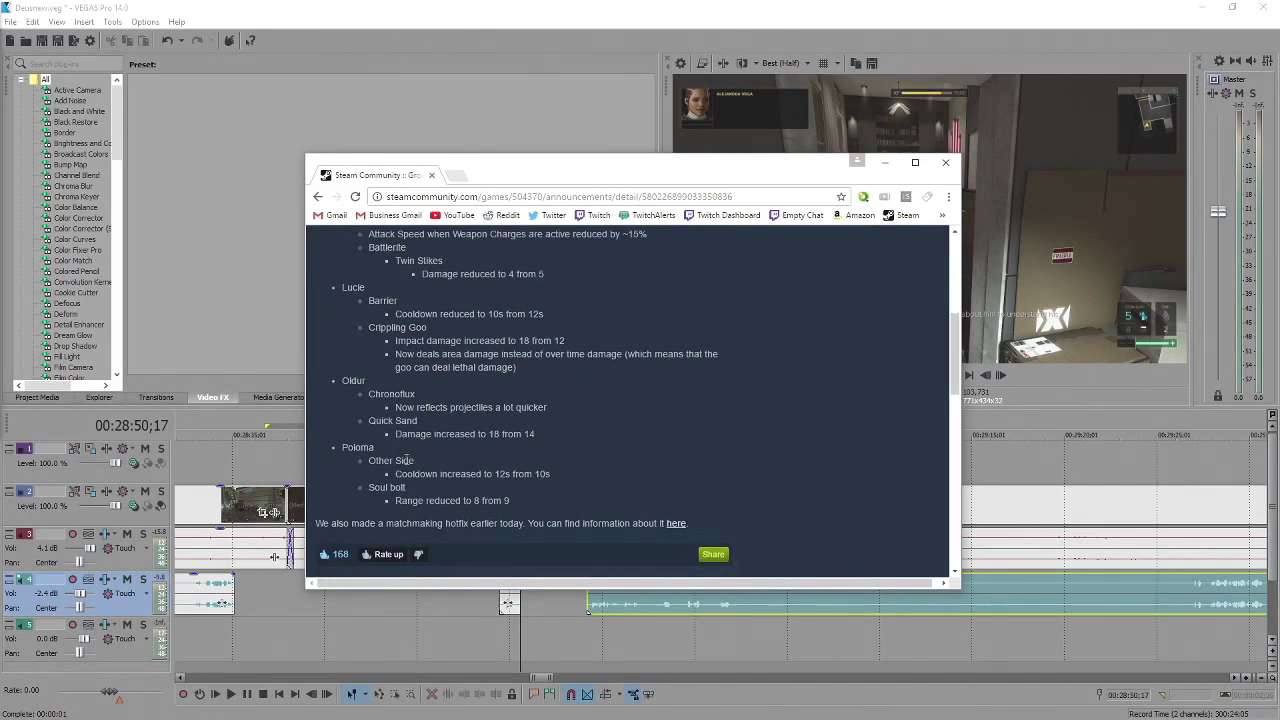
{"action": "scroll", "coordinate": [453, 430], "scroll_direction": "up", "scroll_amount": 2}
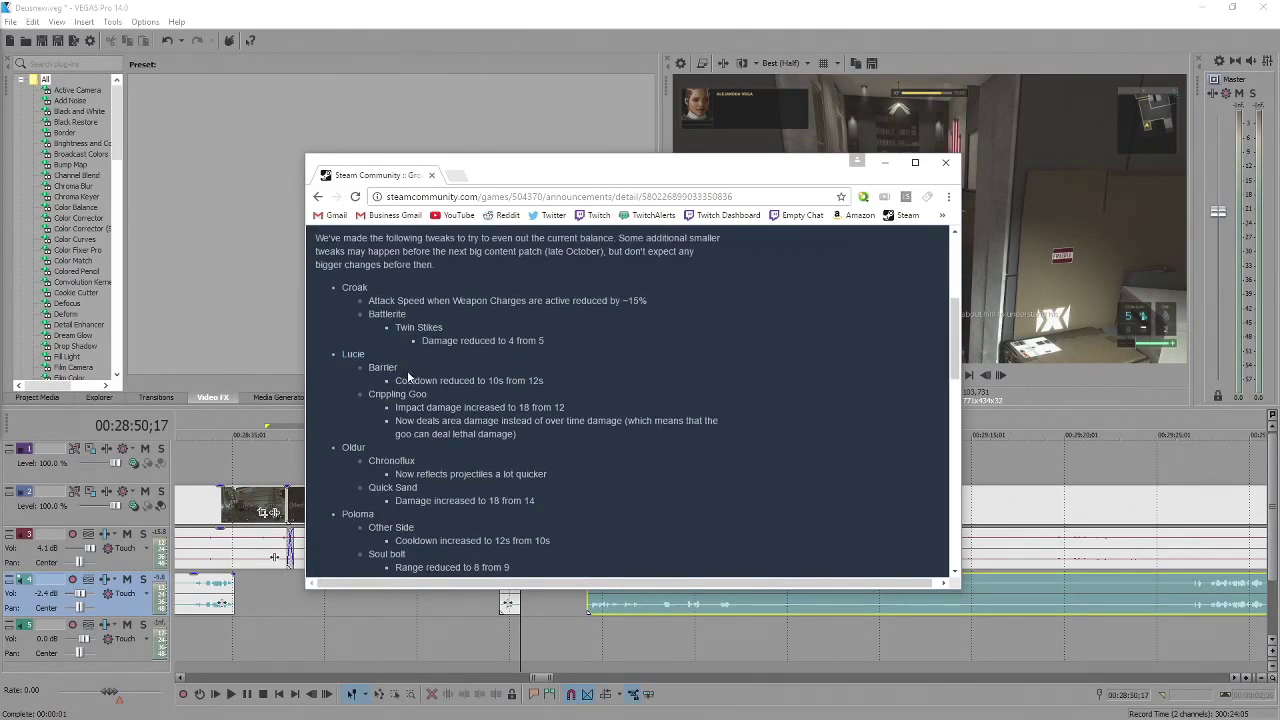
{"action": "left_click", "coordinate": [944, 163]}
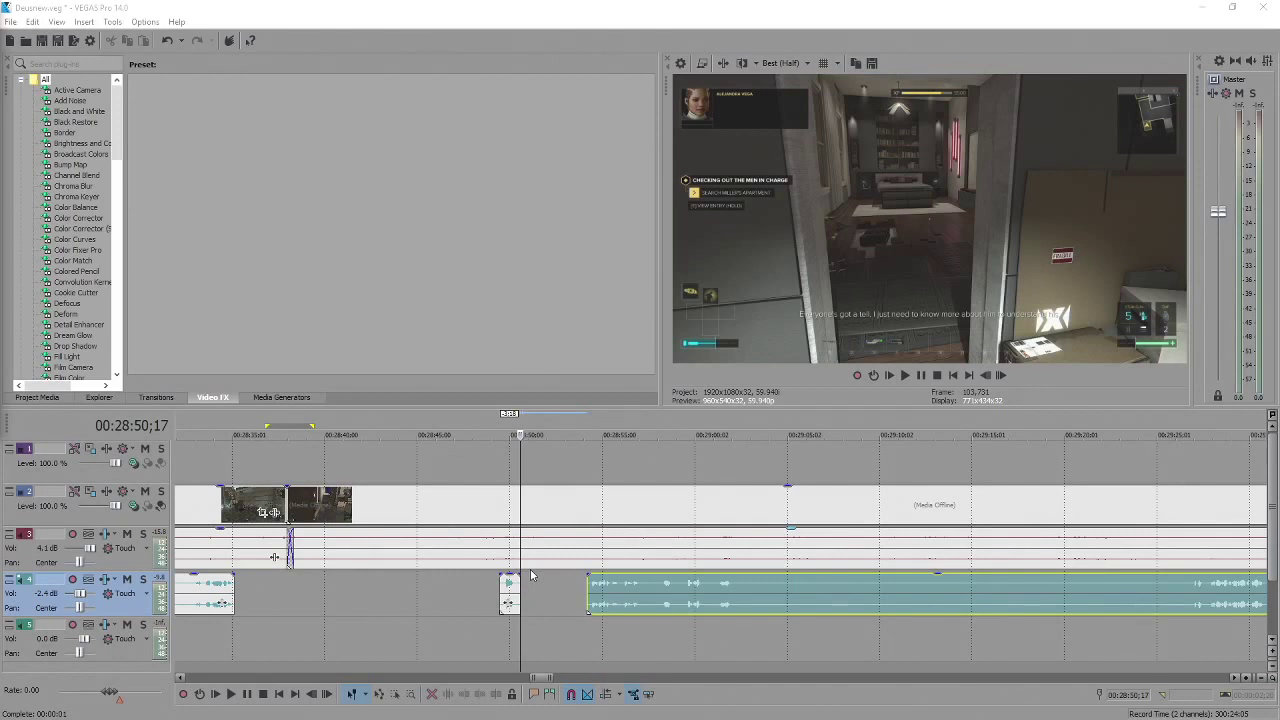
Play the commentary from 00:28:54, end that clip at about 00:29:02, and trim the remaining commentary to start at about 00:29:27.
{"action": "left_click", "coordinate": [587, 594]}
{"action": "key", "text": "space"}
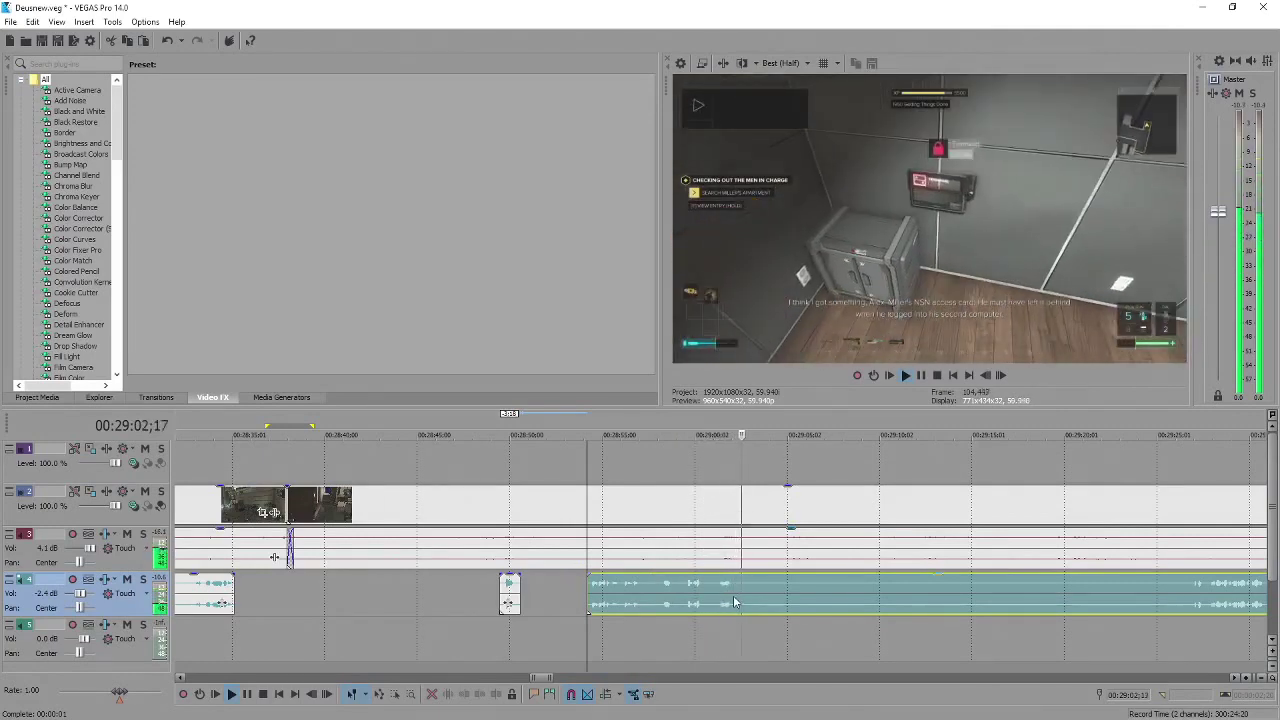
{"action": "scroll", "coordinate": [705, 604], "scroll_direction": "down", "scroll_amount": 3}
{"action": "left_click_drag", "start_coordinate": [715, 582], "coordinate": [825, 591]}
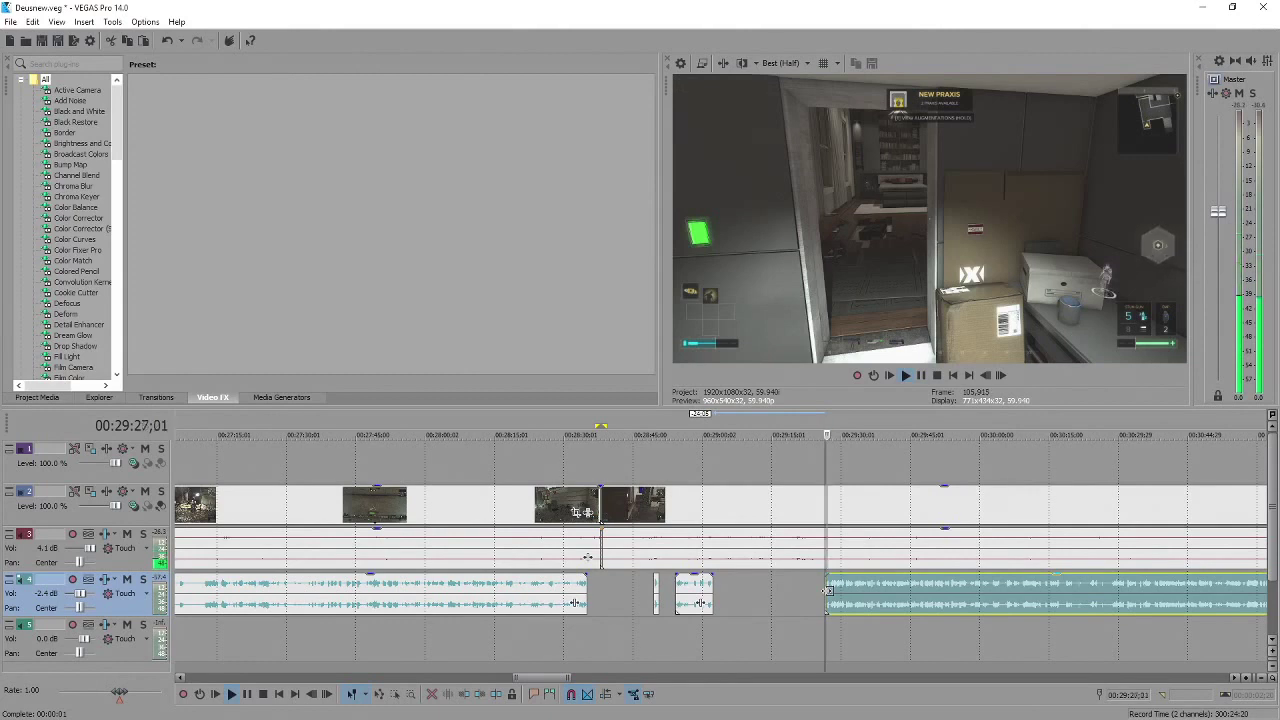
Review the augmentation menu footage with commentary from about 00:29:27 to 00:29:45;15, pausing along the way.
{"action": "key", "text": "Return"}
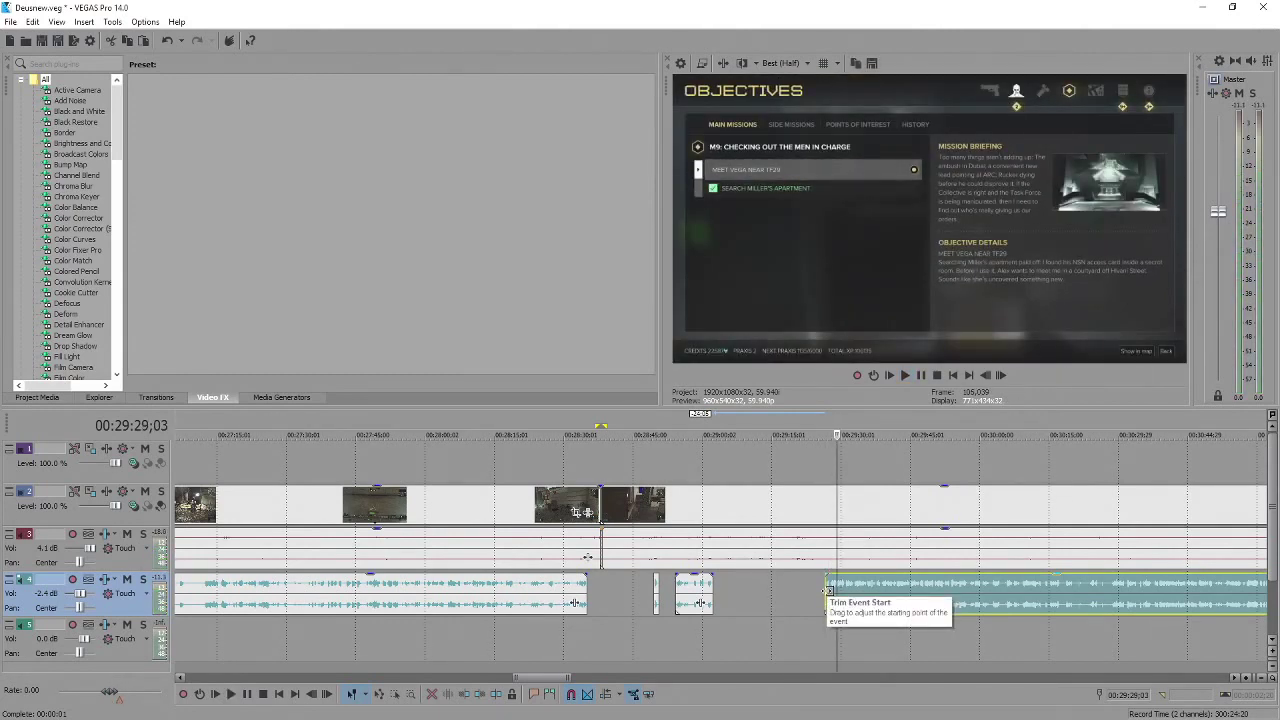
{"action": "key", "text": "Return"}
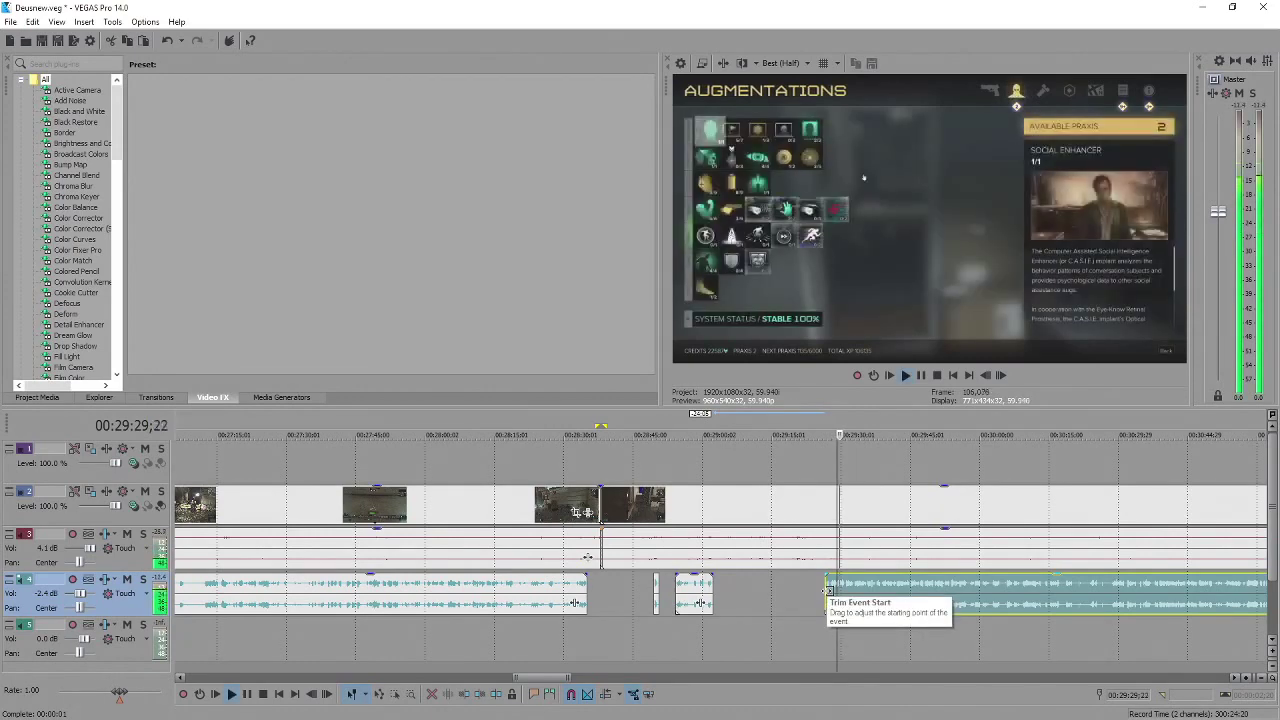
{"action": "scroll", "coordinate": [767, 584], "scroll_direction": "right", "scroll_amount": 2}
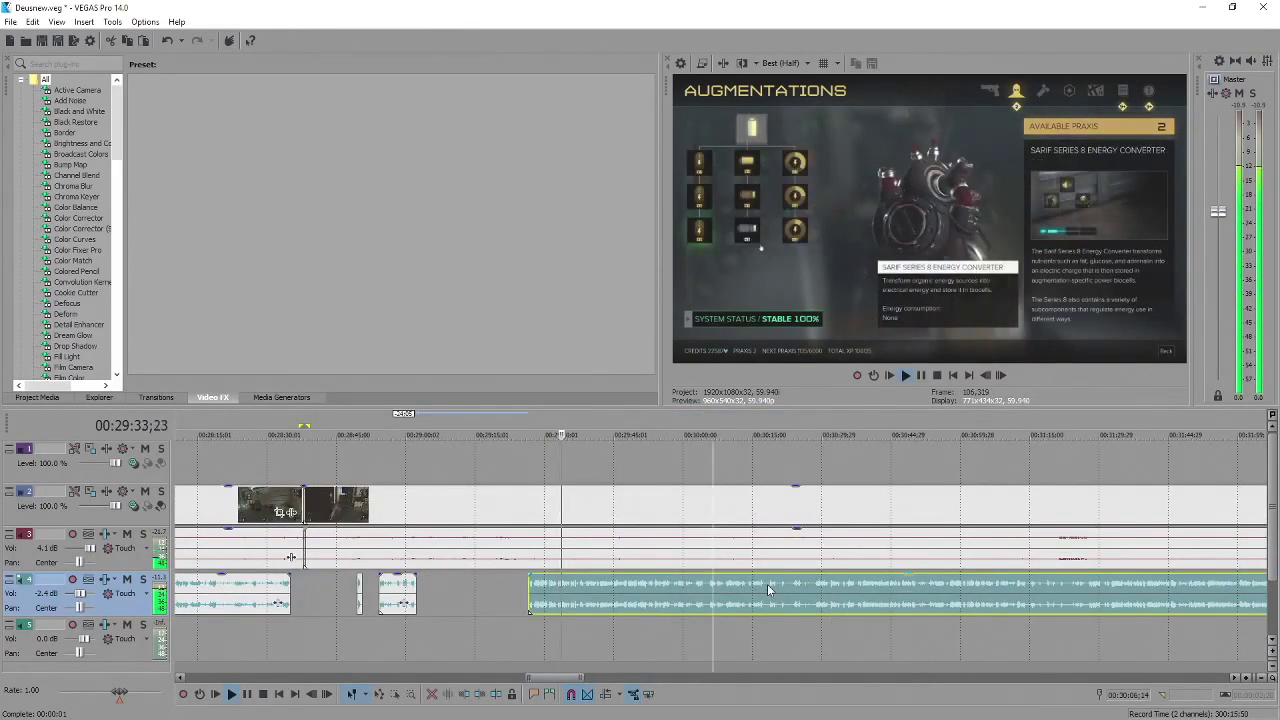
{"action": "key", "text": "Return"}
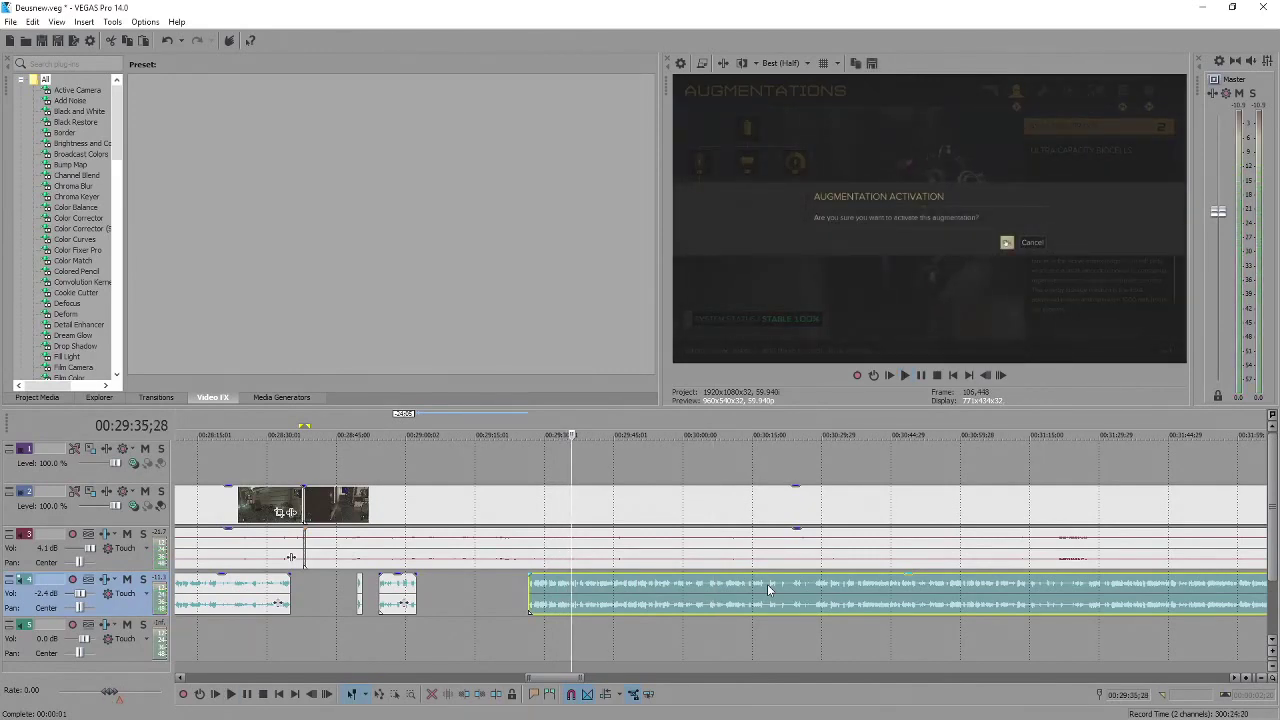
{"action": "key", "text": "Return"}
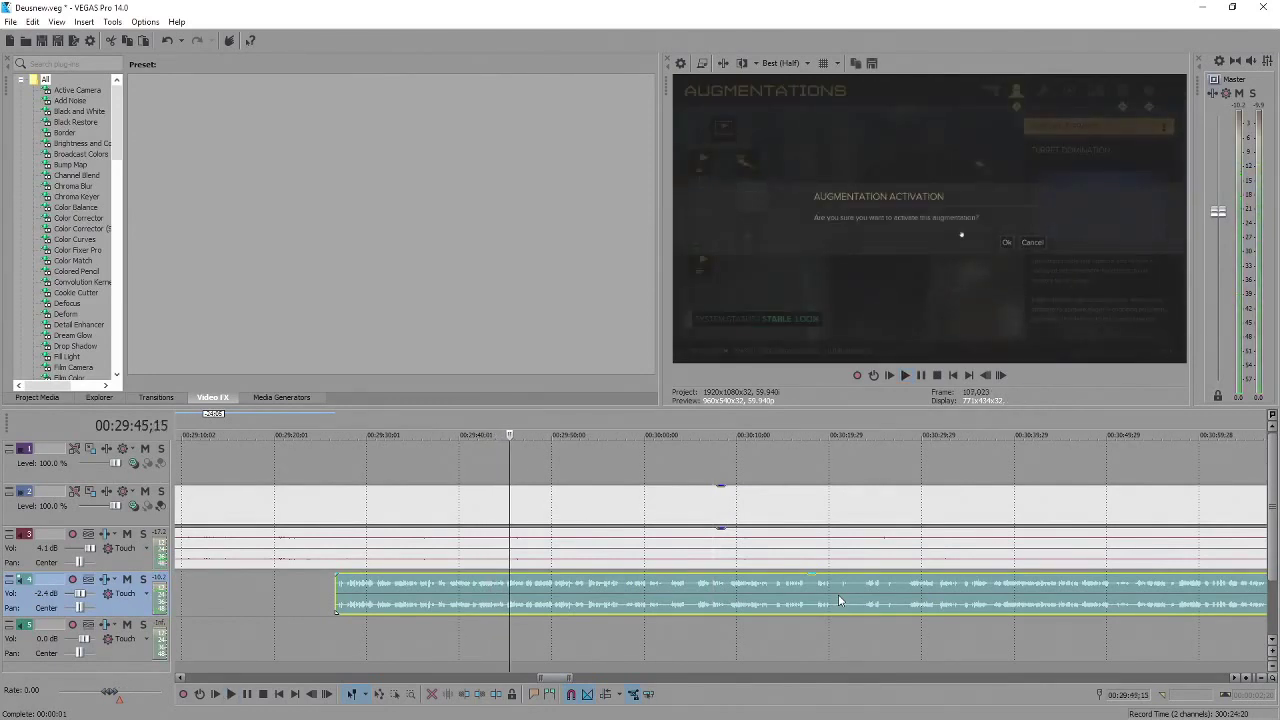
Continue playback from 00:29:45;15 through the hacking screen to 00:30:00;26, pausing and resuming along the way.
{"action": "key", "text": "Return"}
{"action": "key", "text": "space"}
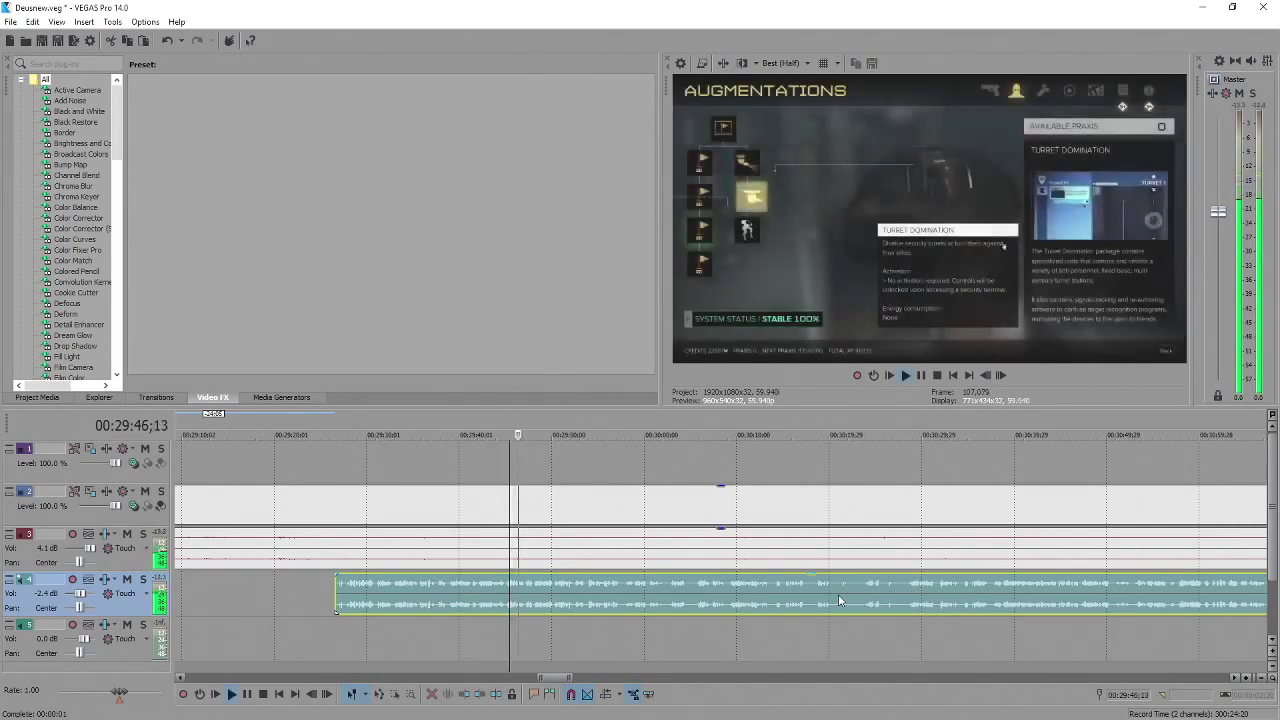
{"action": "key", "text": "Return"}
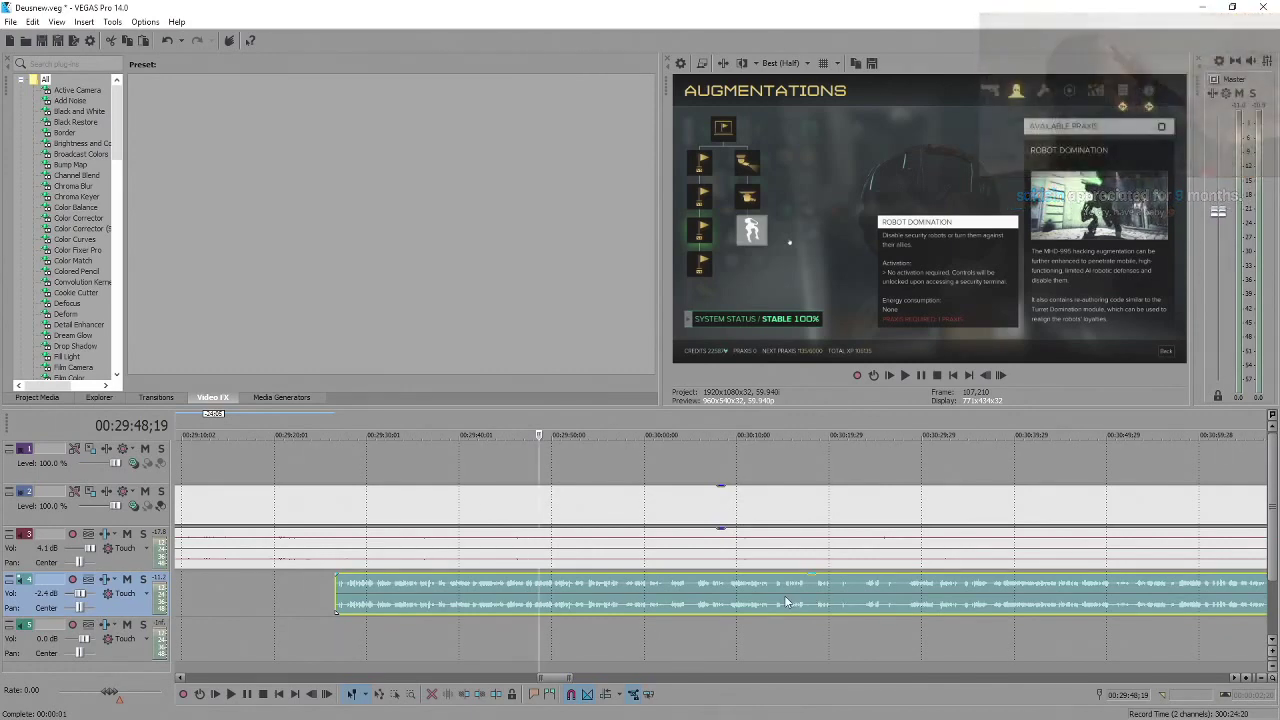
{"action": "key", "text": "Return"}
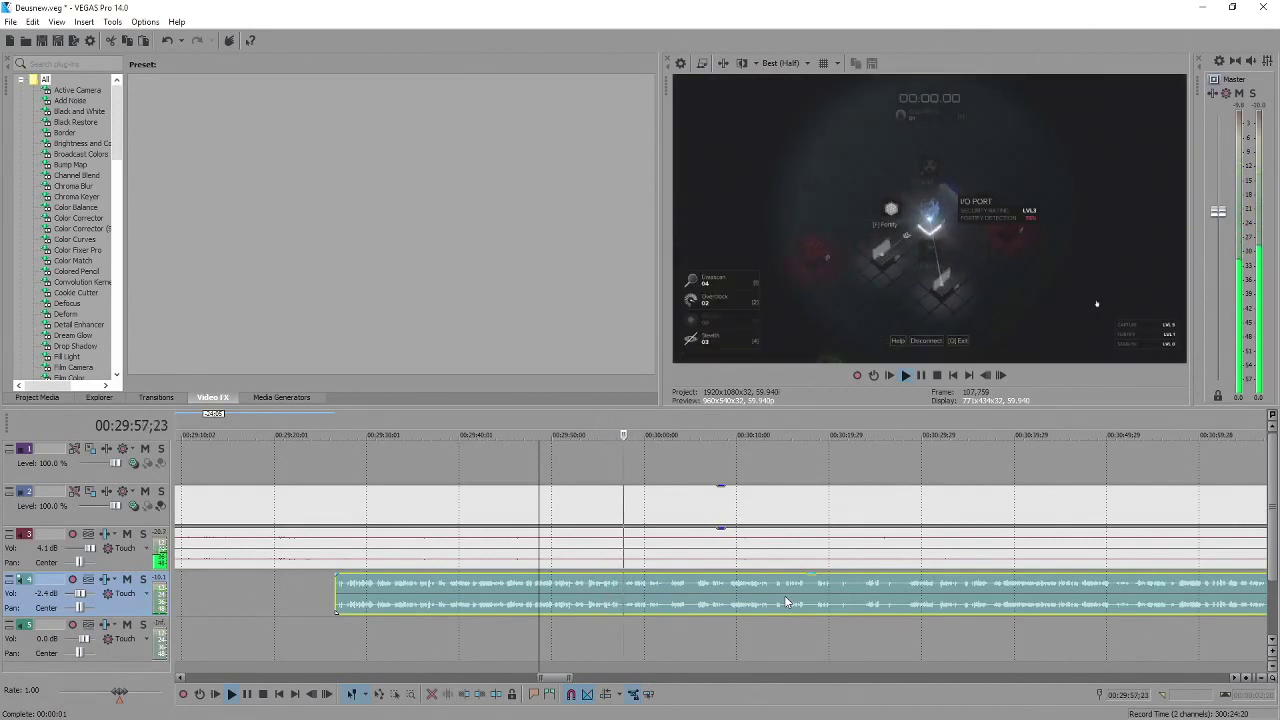
{"action": "key", "text": "Return"}
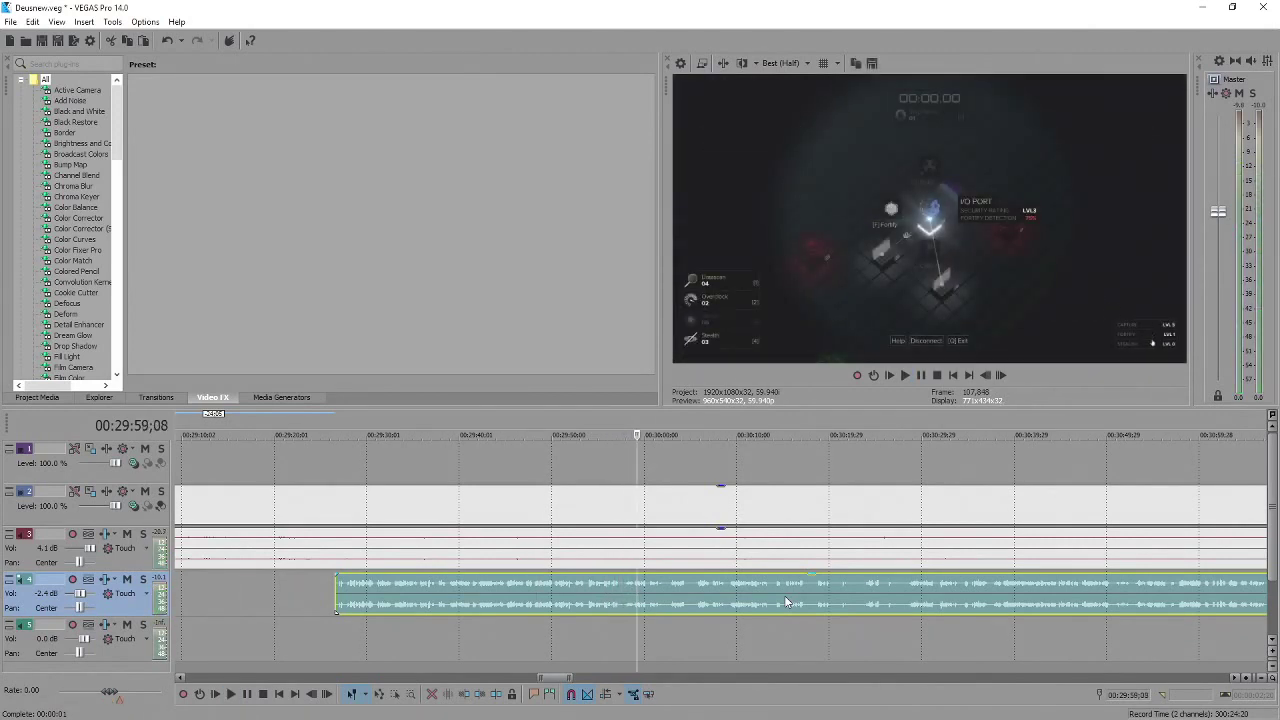
{"action": "key", "text": "Return"}
{"action": "key", "text": "Return"}
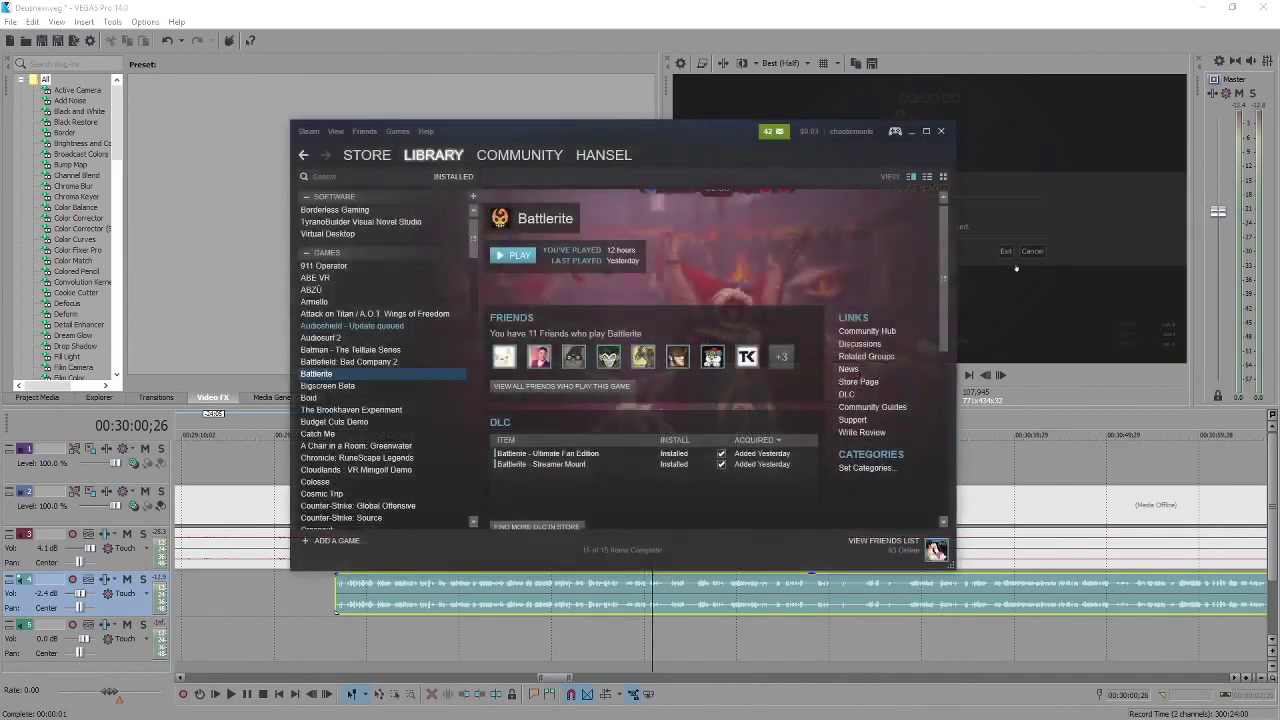
View the DARK SOULS III page in the Steam library and close the Steam window.
{"action": "scroll", "coordinate": [390, 392], "scroll_direction": "down", "scroll_amount": 3}
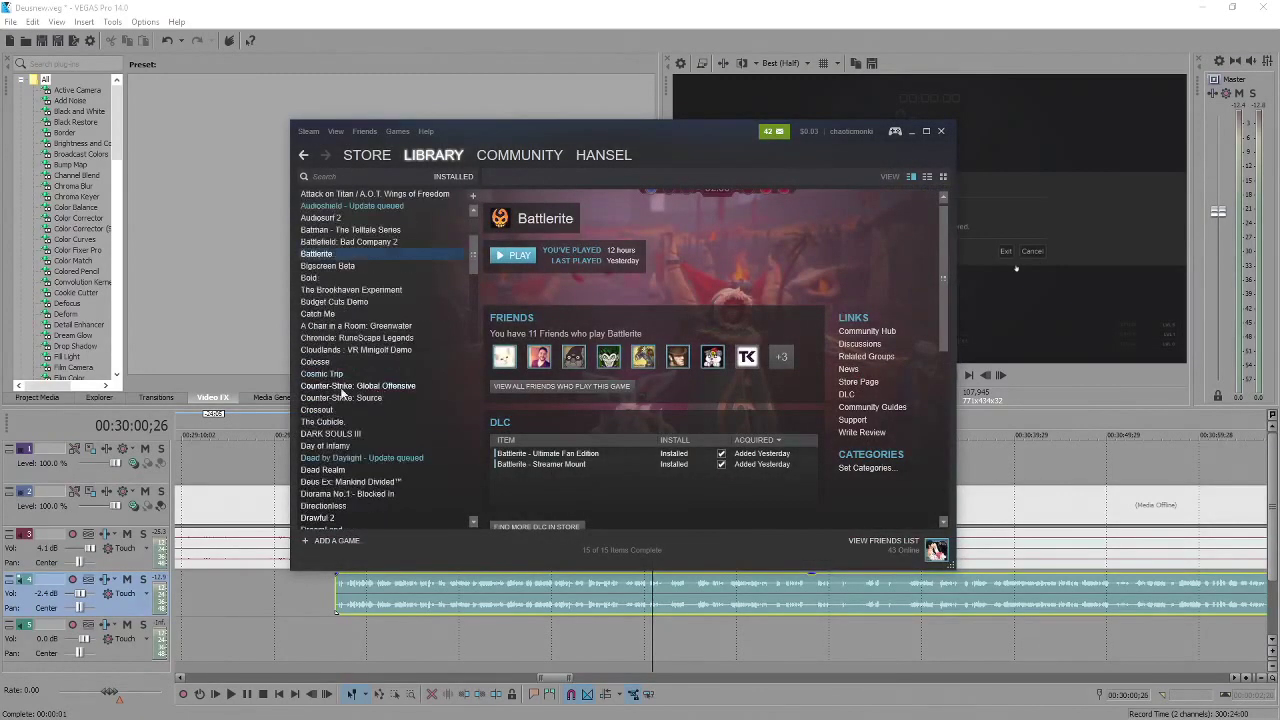
{"action": "left_click", "coordinate": [347, 433]}
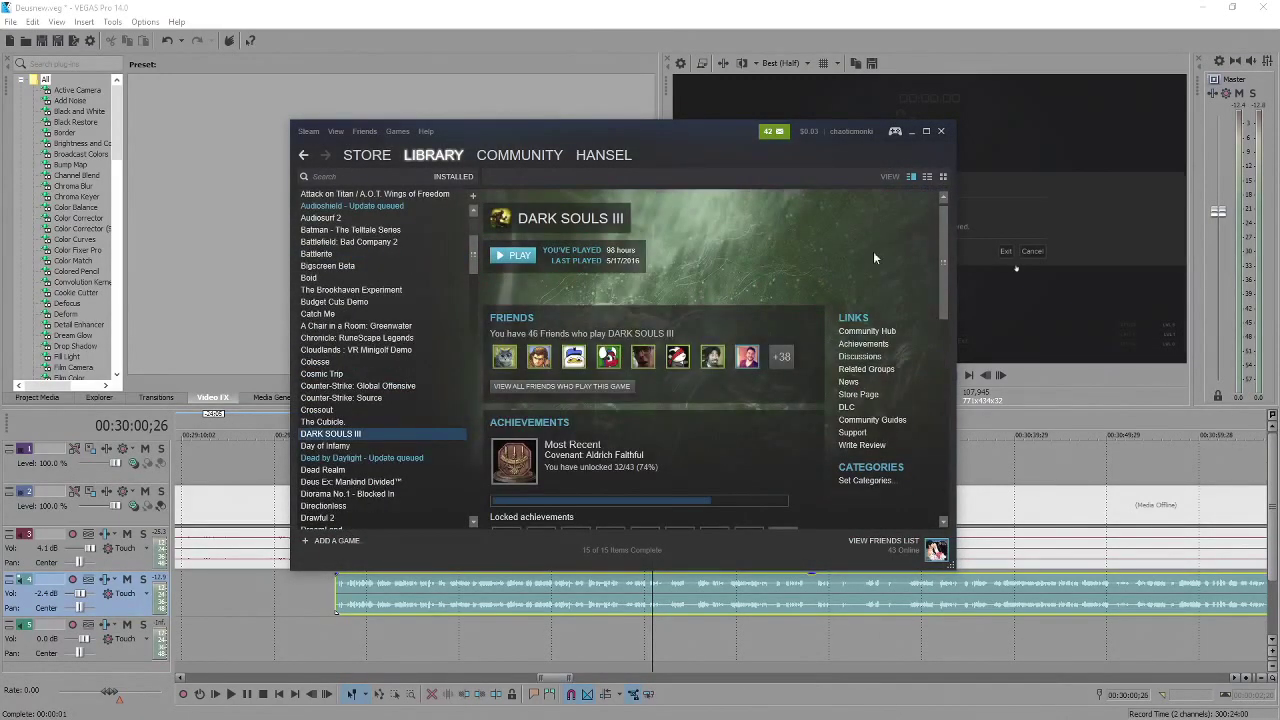
{"action": "left_click", "coordinate": [940, 131]}
Play the footage and commentary from 00:30:00;16 to 00:30:11;20.
{"action": "scroll", "coordinate": [700, 586], "scroll_direction": "up", "scroll_amount": 5}
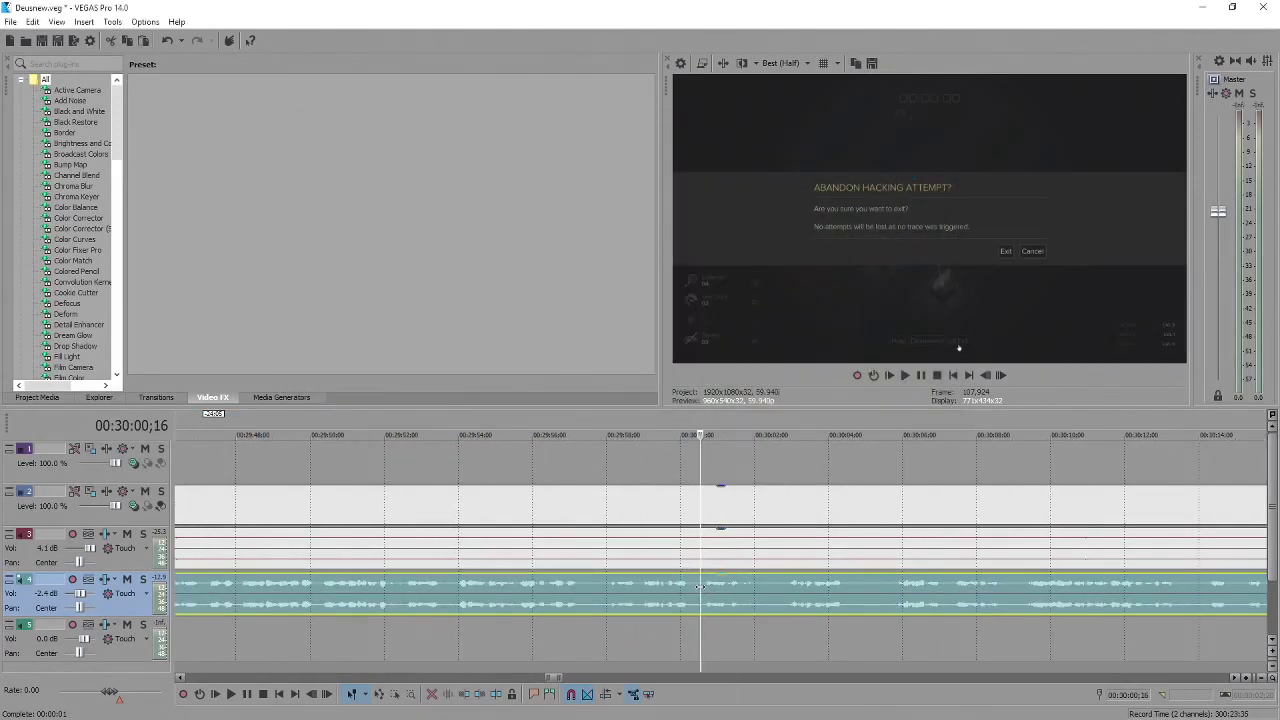
{"action": "key", "text": "space"}
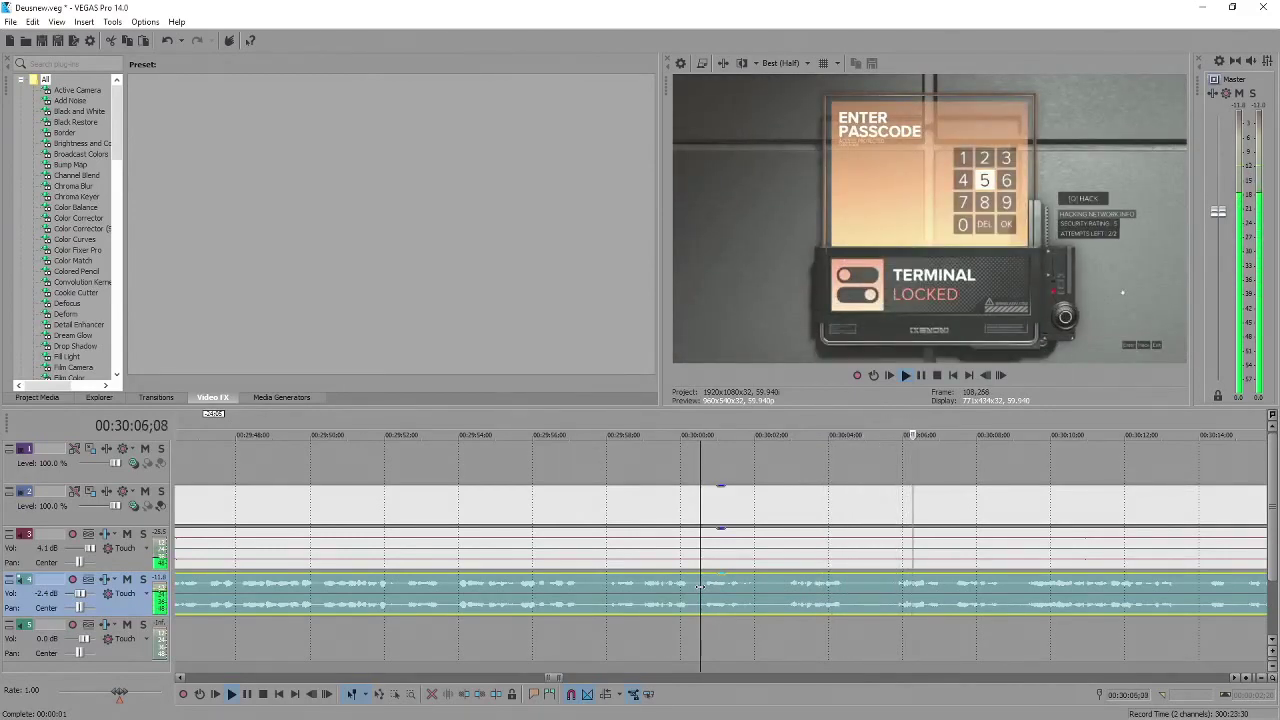
{"action": "scroll", "coordinate": [700, 586], "scroll_direction": "down", "scroll_amount": 5}
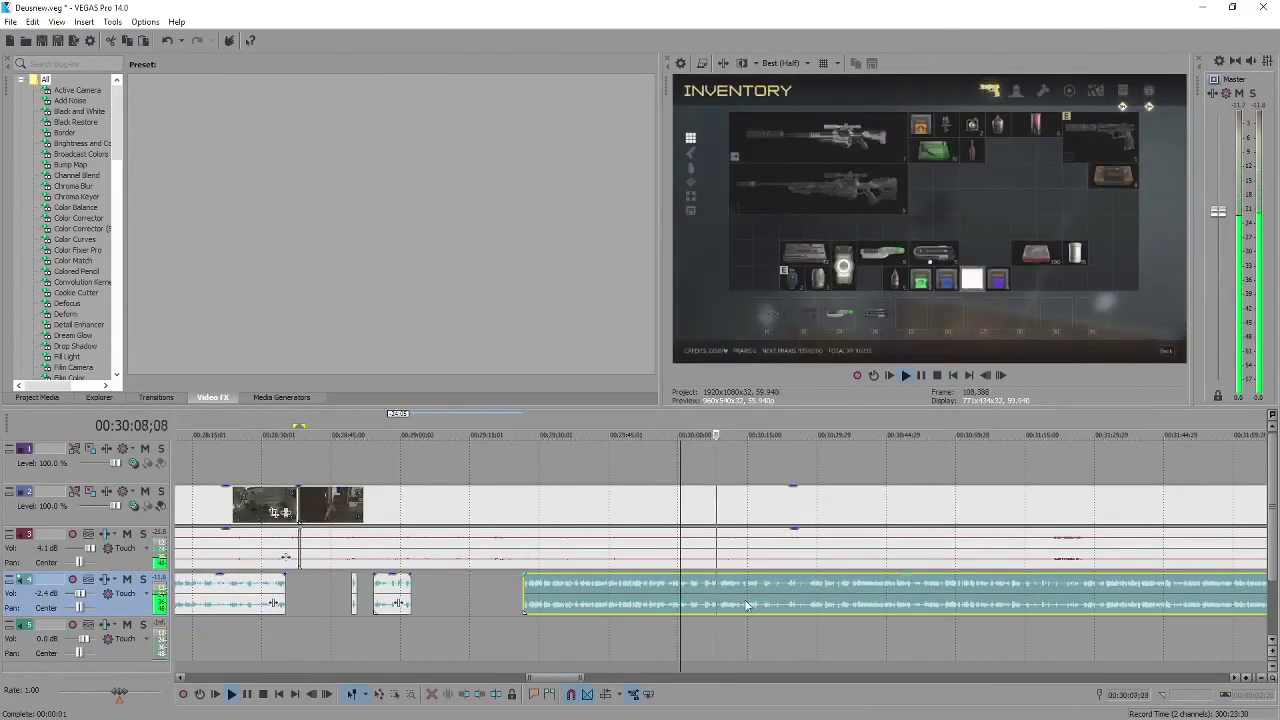
{"action": "scroll", "coordinate": [797, 595], "scroll_direction": "down", "scroll_amount": 3}
{"action": "scroll", "coordinate": [797, 595], "scroll_direction": "down", "scroll_amount": 2}
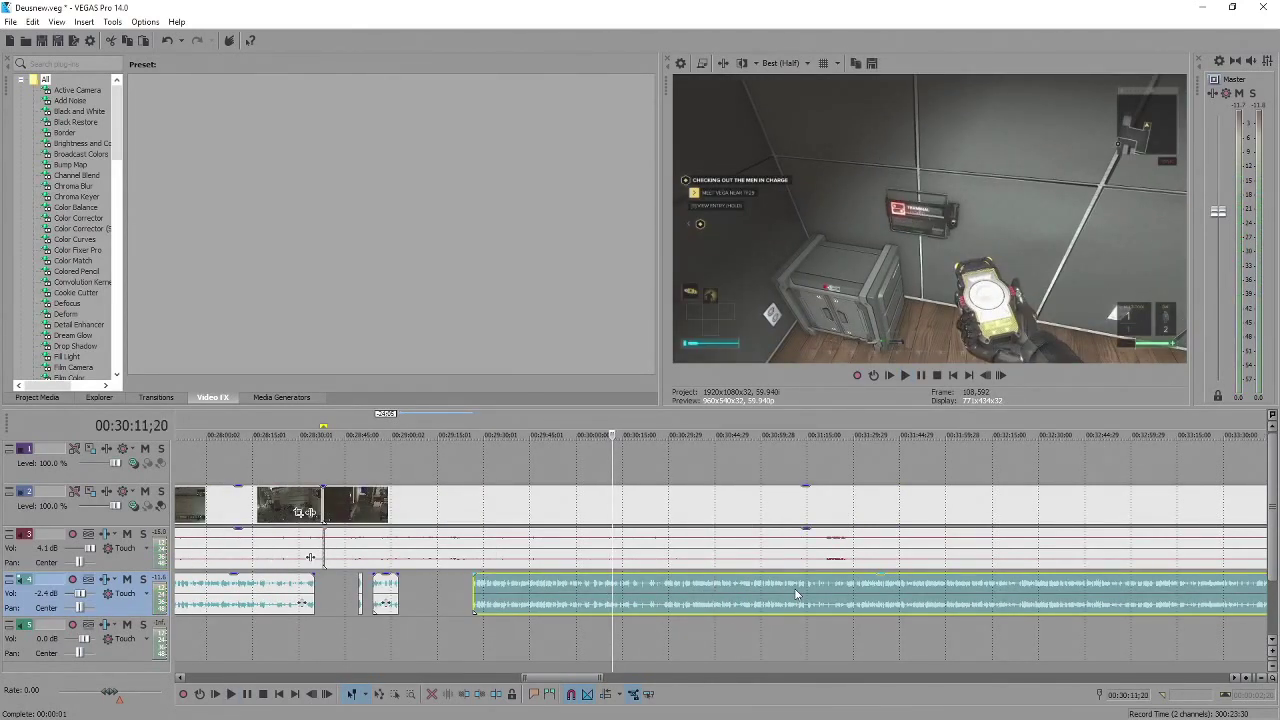
Play the safe and pocket secretary footage with commentary from 00:30:11;20 to 00:30:39;07, pausing along the way.
{"action": "key", "text": "space"}
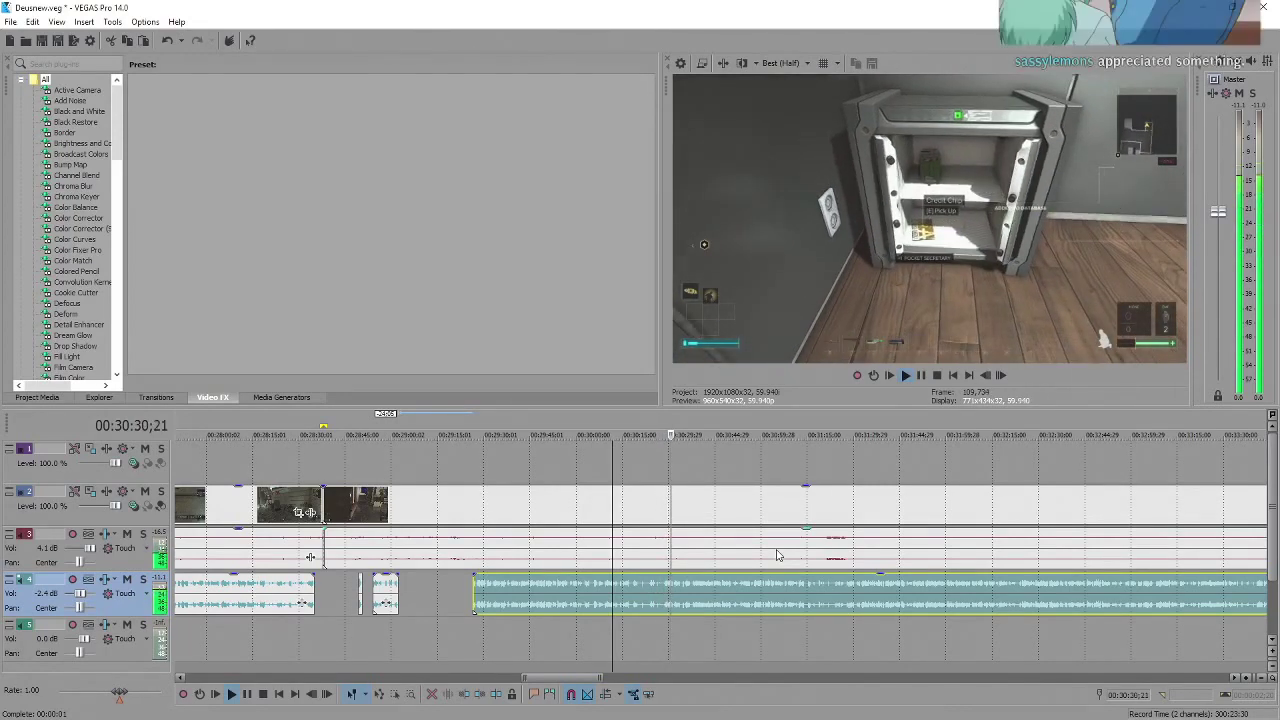
{"action": "key", "text": "space"}
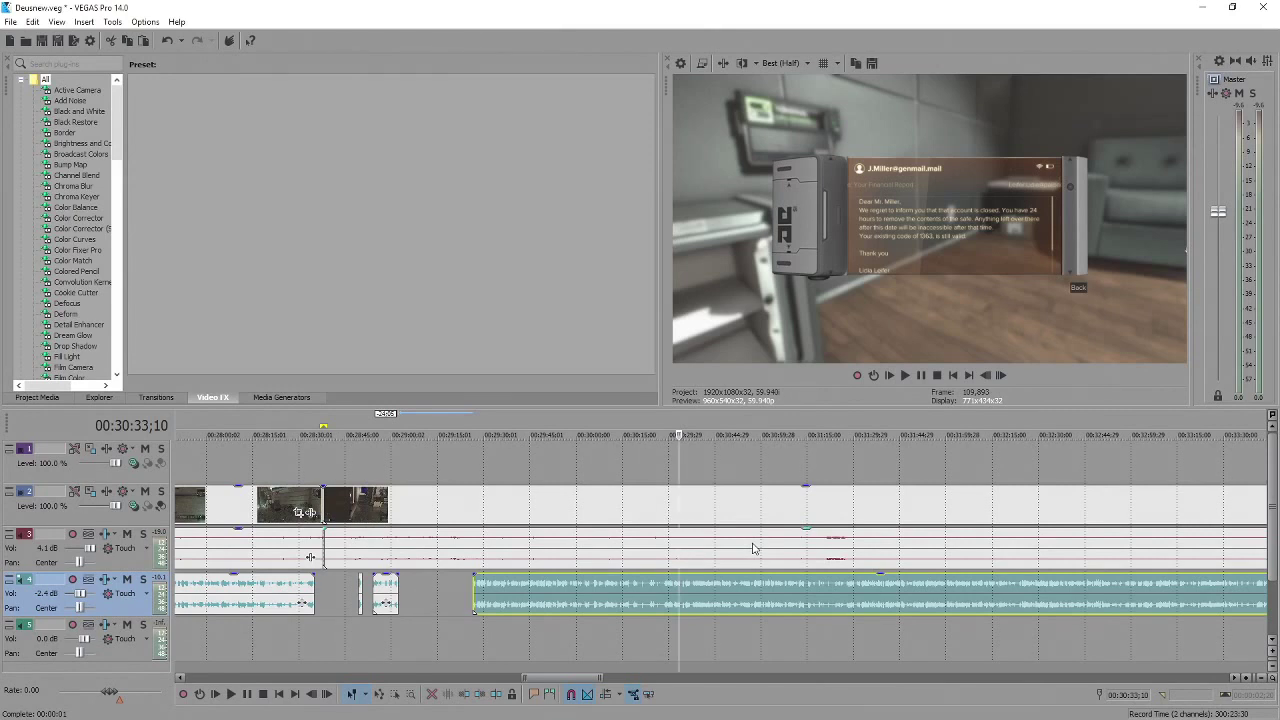
{"action": "key", "text": "space"}
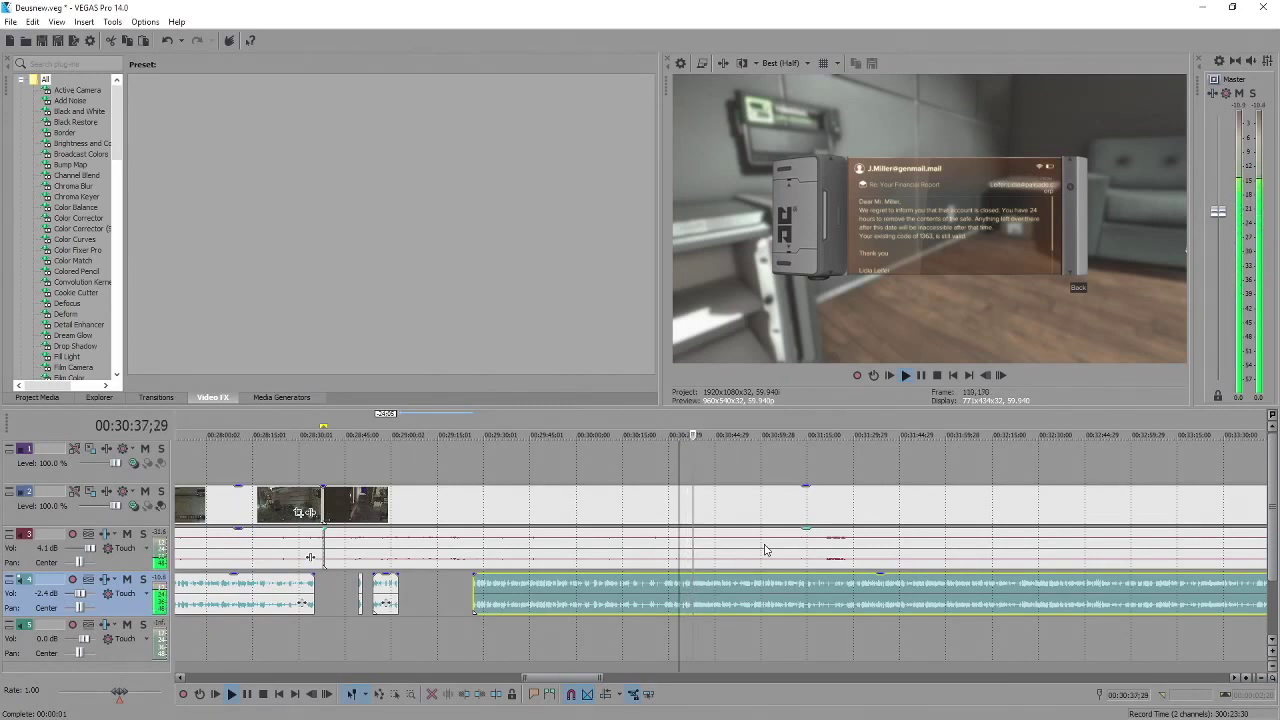
{"action": "key", "text": "Return"}
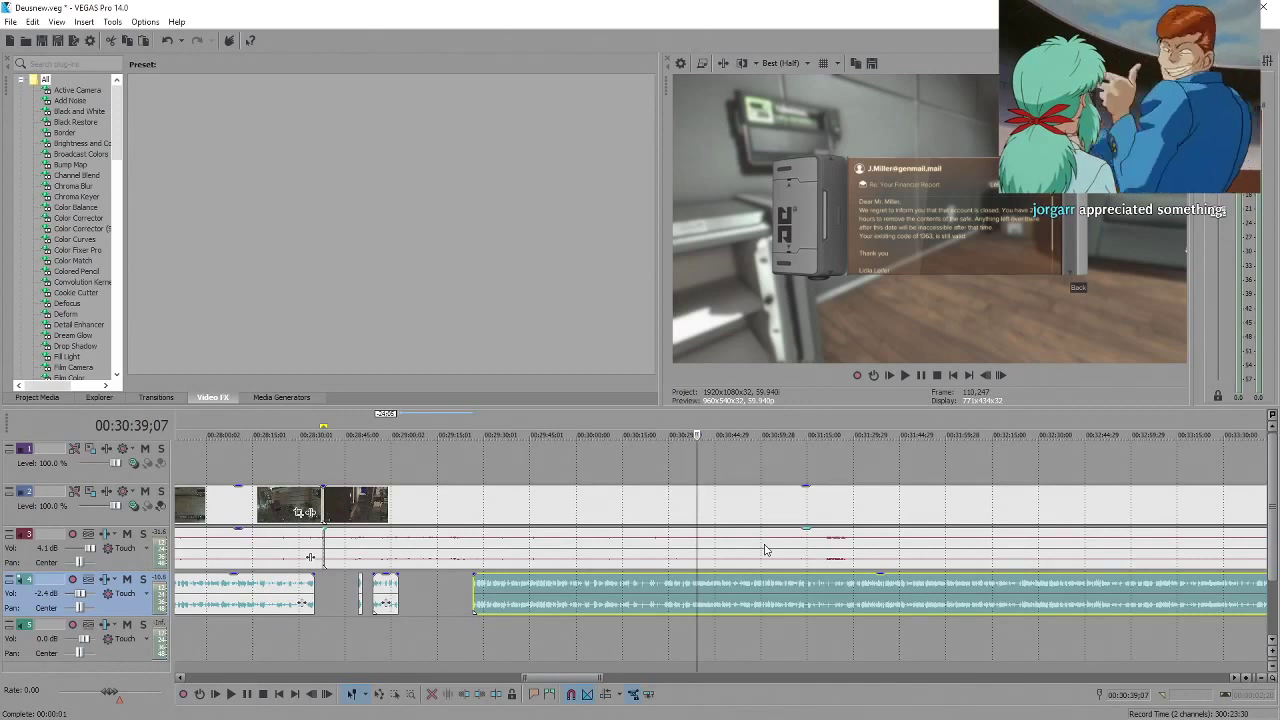
Continue reviewing the footage and commentary from 00:30:39;07 to the computer login screen at 00:31:00;05.
{"action": "key", "text": "space"}
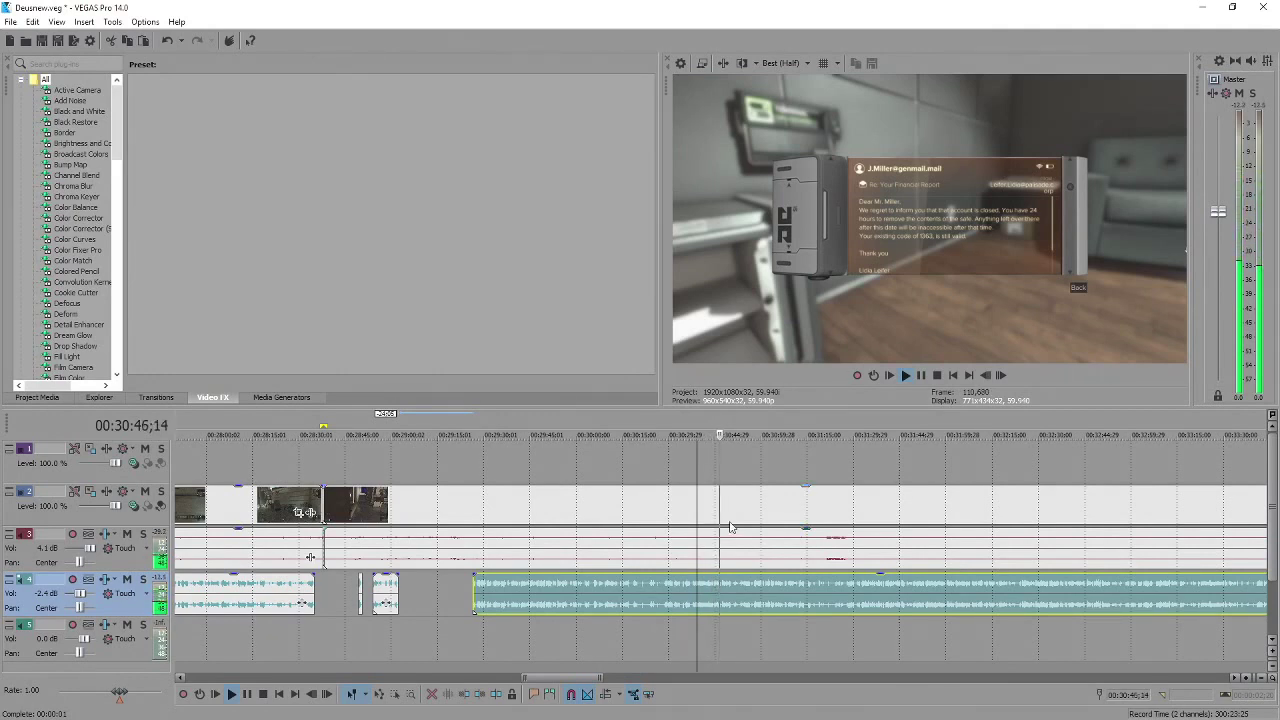
{"action": "scroll", "coordinate": [730, 527], "scroll_direction": "down", "scroll_amount": 4}
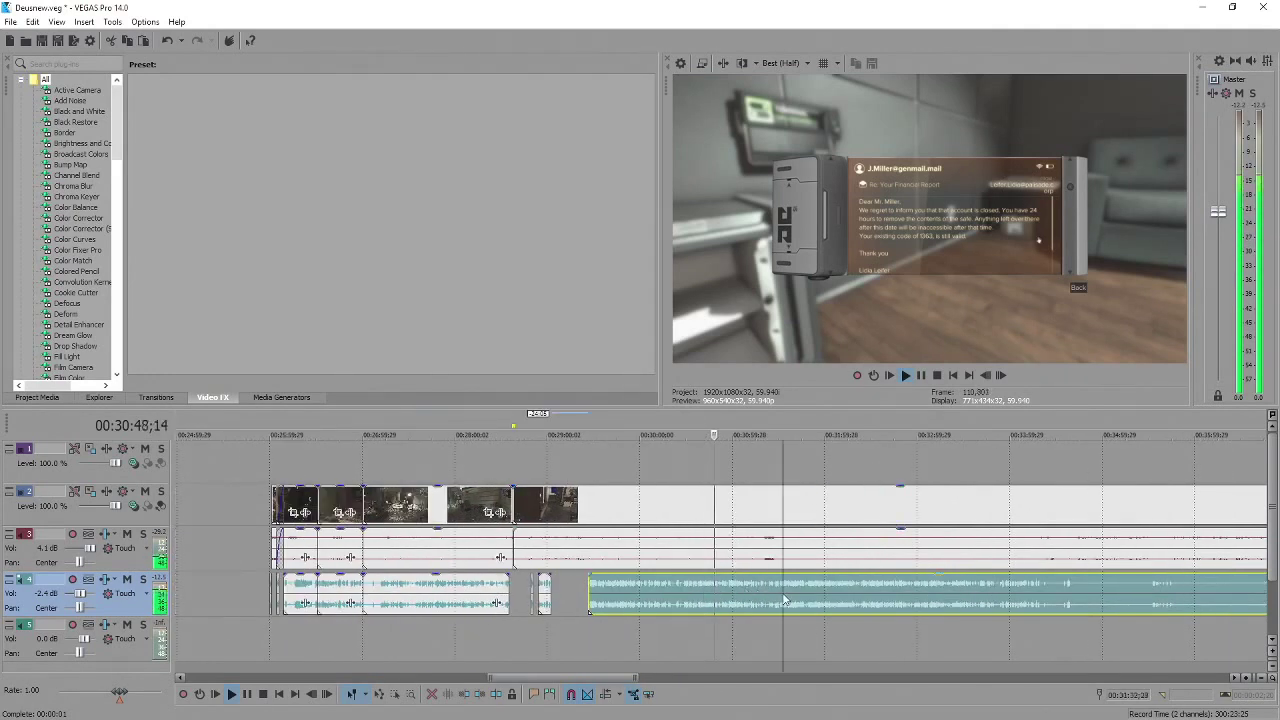
{"action": "scroll", "coordinate": [784, 600], "scroll_direction": "up", "scroll_amount": 5}
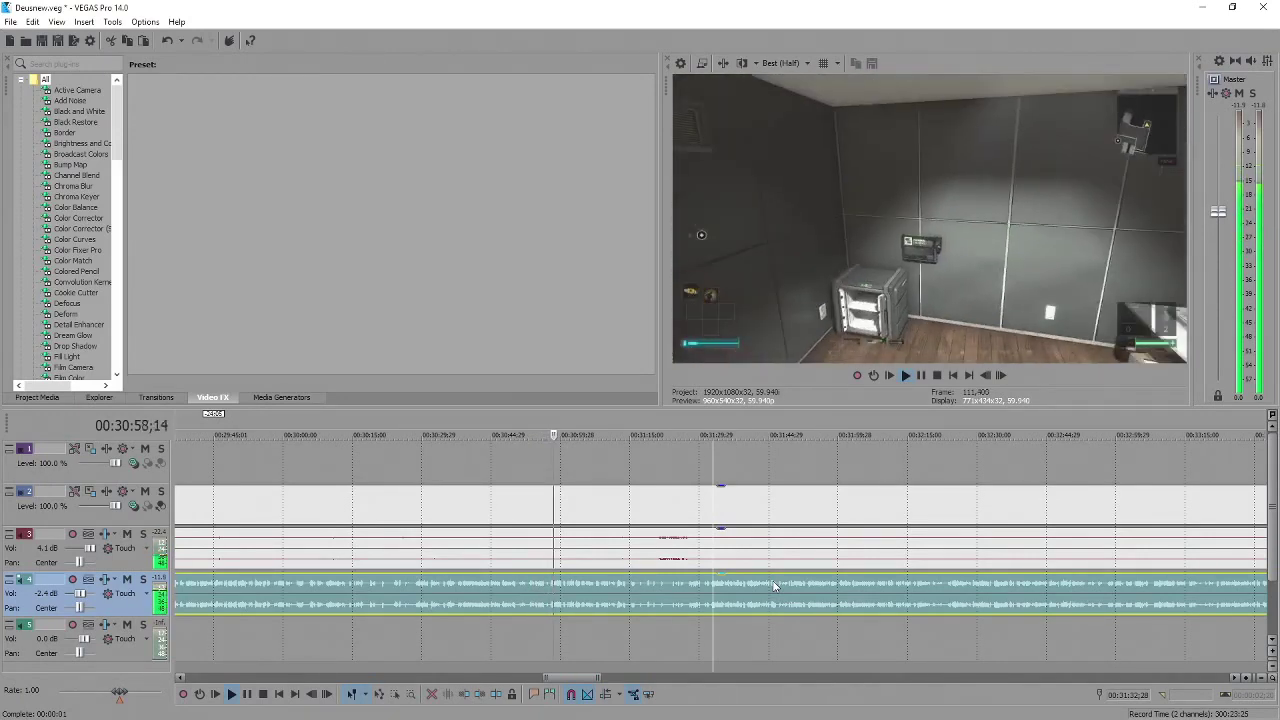
{"action": "key", "text": "space"}
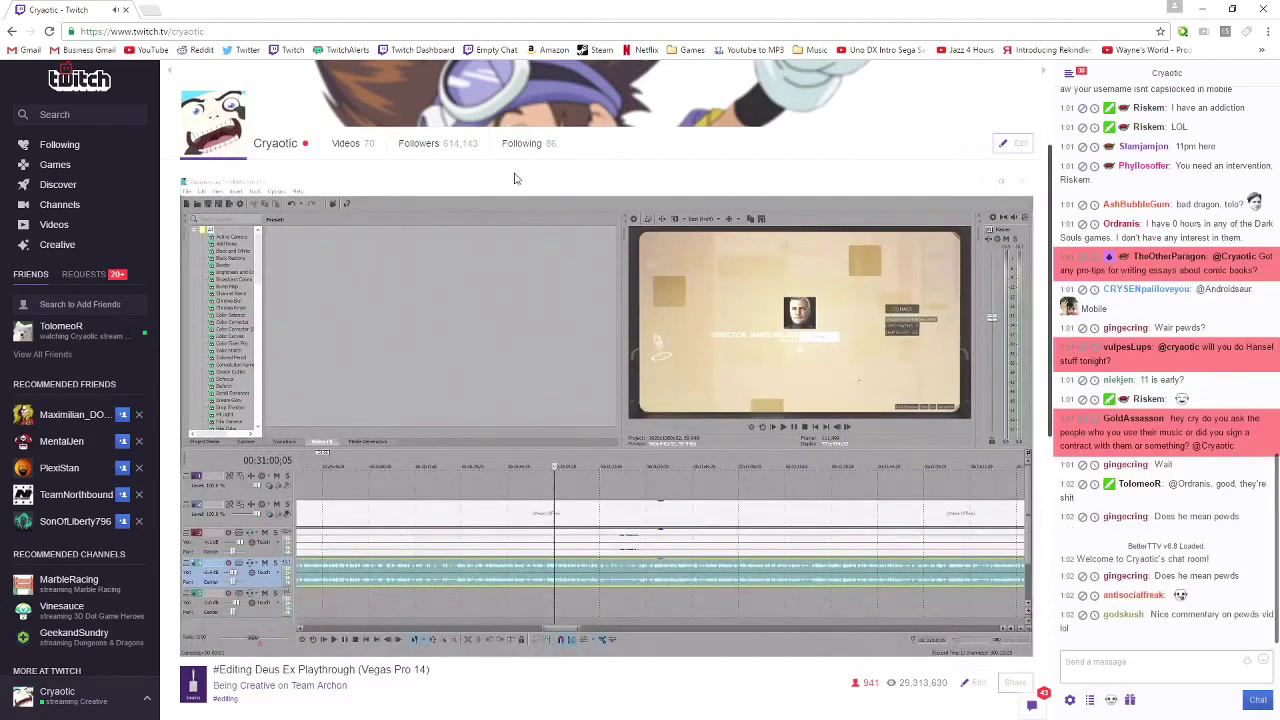
Switch to the Twitch channel page in the browser and look over the live stream preview and chat.
{"action": "scroll", "coordinate": [514, 172], "scroll_direction": "down", "scroll_amount": 2}
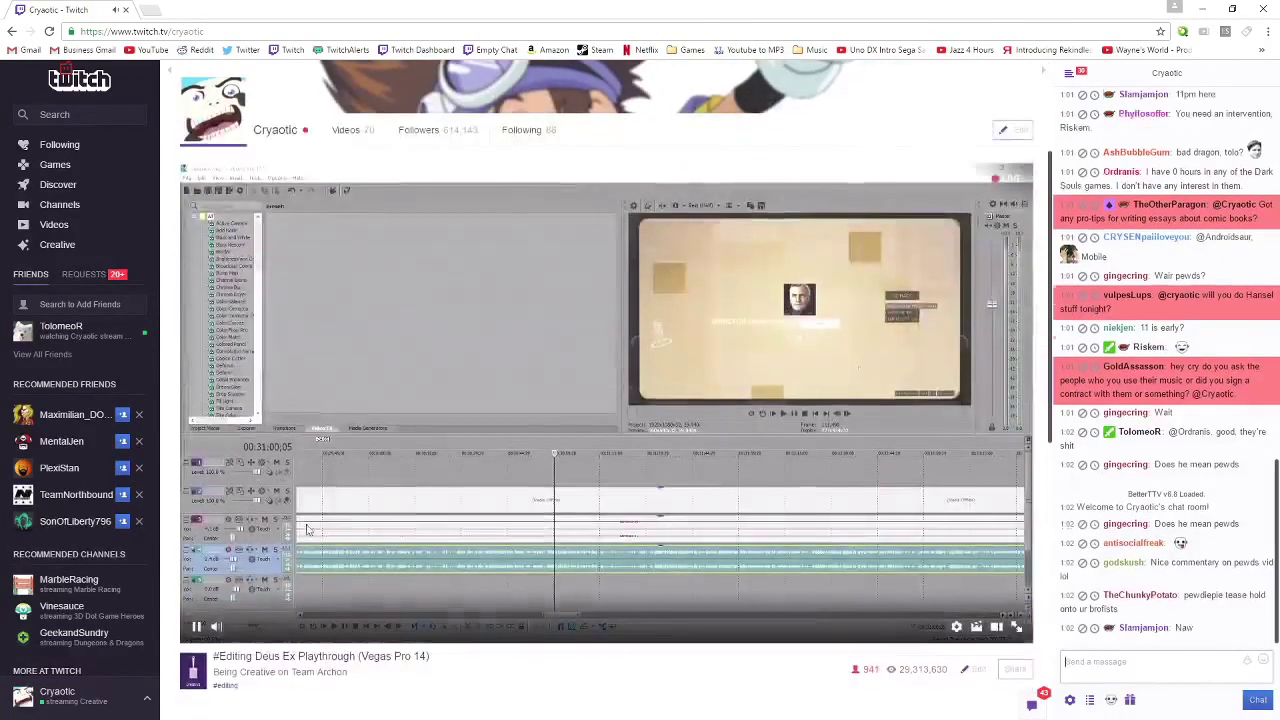
{"action": "scroll", "coordinate": [540, 233], "scroll_direction": "up", "scroll_amount": 2}
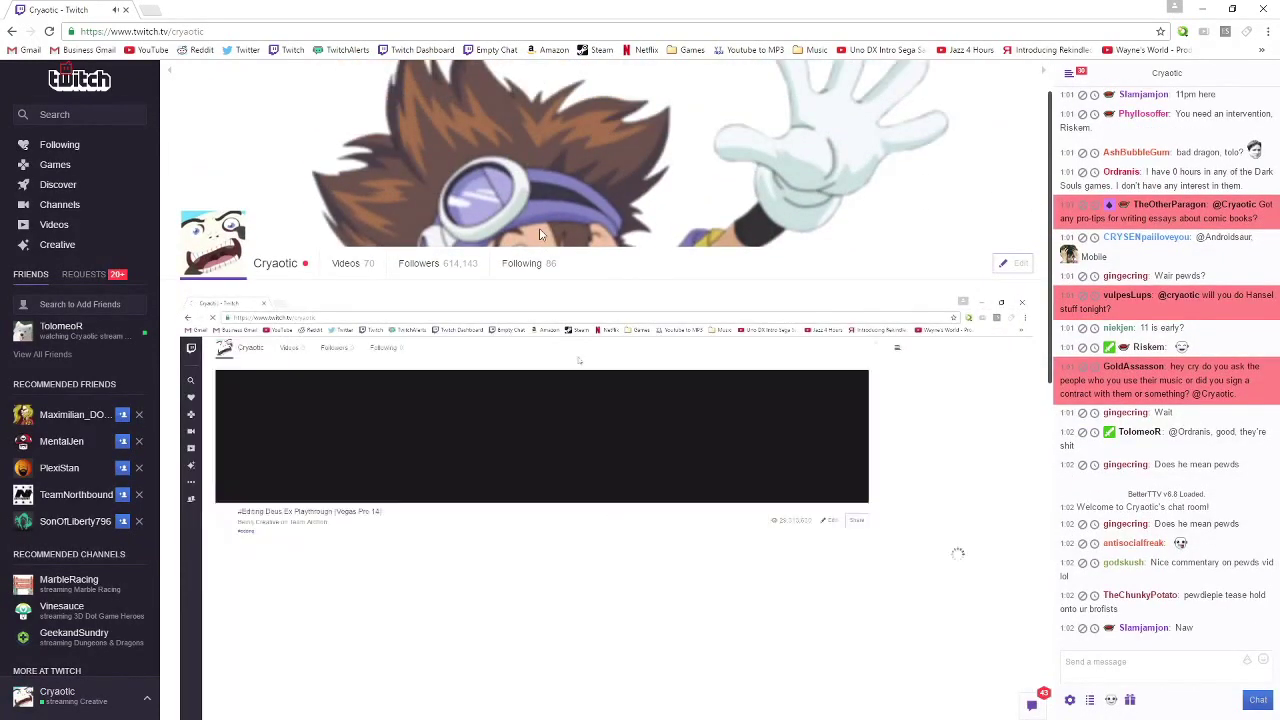
{"action": "scroll", "coordinate": [690, 210], "scroll_direction": "up", "scroll_amount": 1}
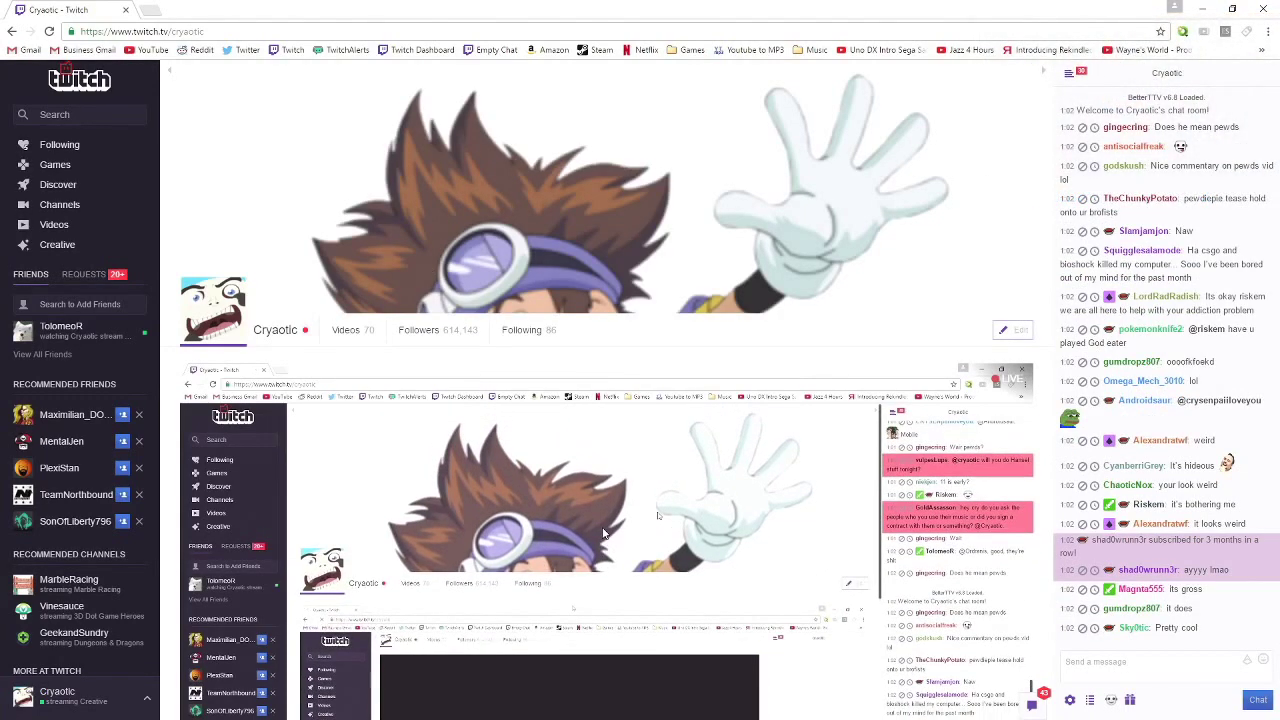
{"action": "scroll", "coordinate": [603, 533], "scroll_direction": "down", "scroll_amount": 2}
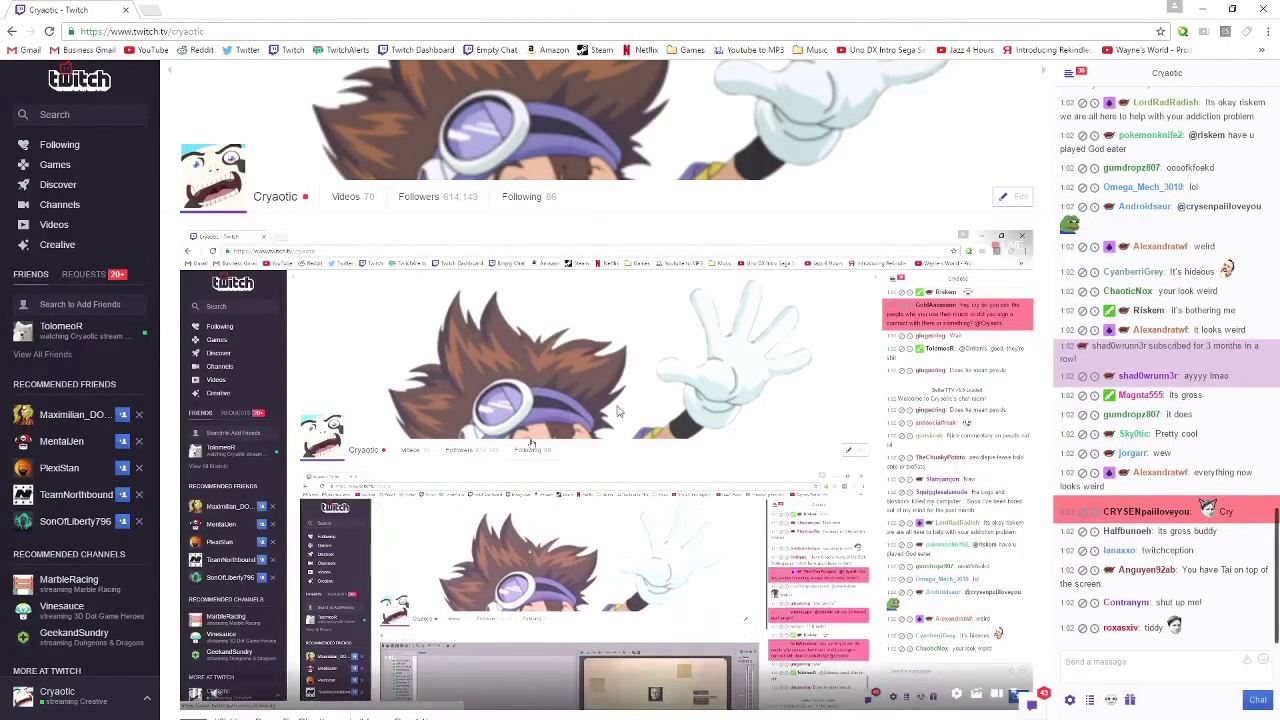
{"action": "scroll", "coordinate": [614, 395], "scroll_direction": "up", "scroll_amount": 2}
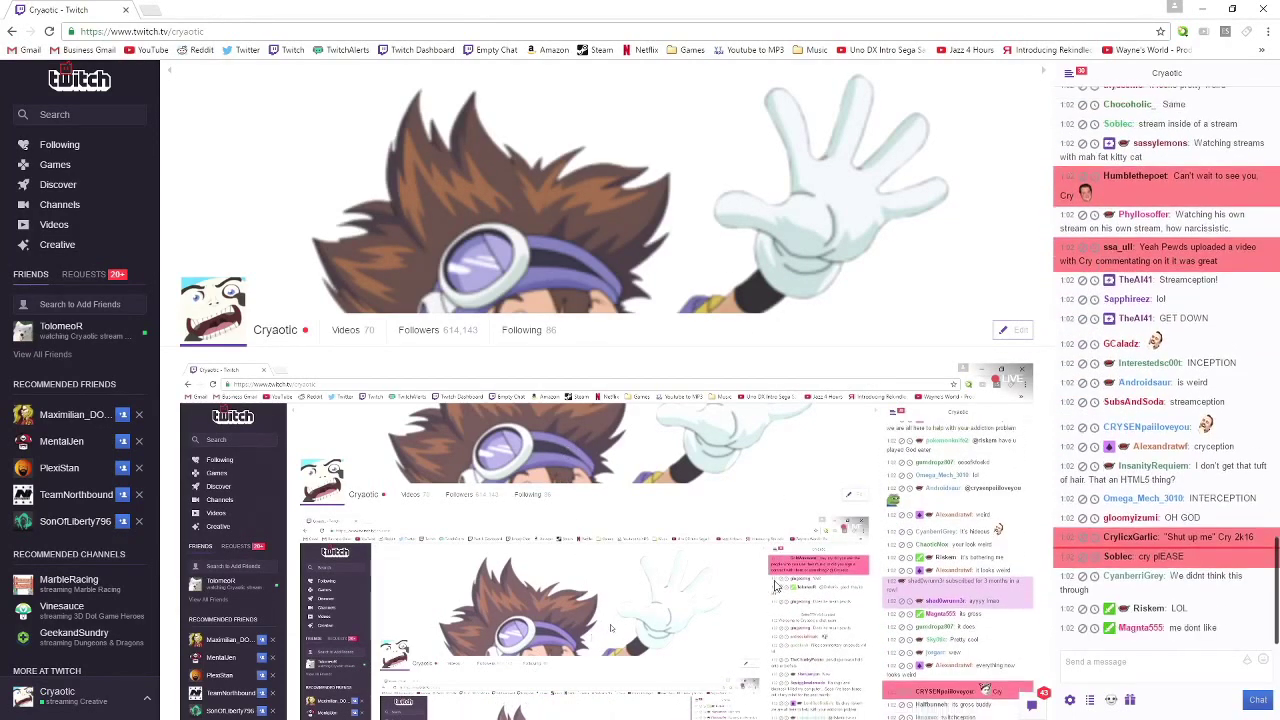
{"action": "scroll", "coordinate": [740, 590], "scroll_direction": "down", "scroll_amount": 2}
{"action": "scroll", "coordinate": [722, 585], "scroll_direction": "up", "scroll_amount": 1}
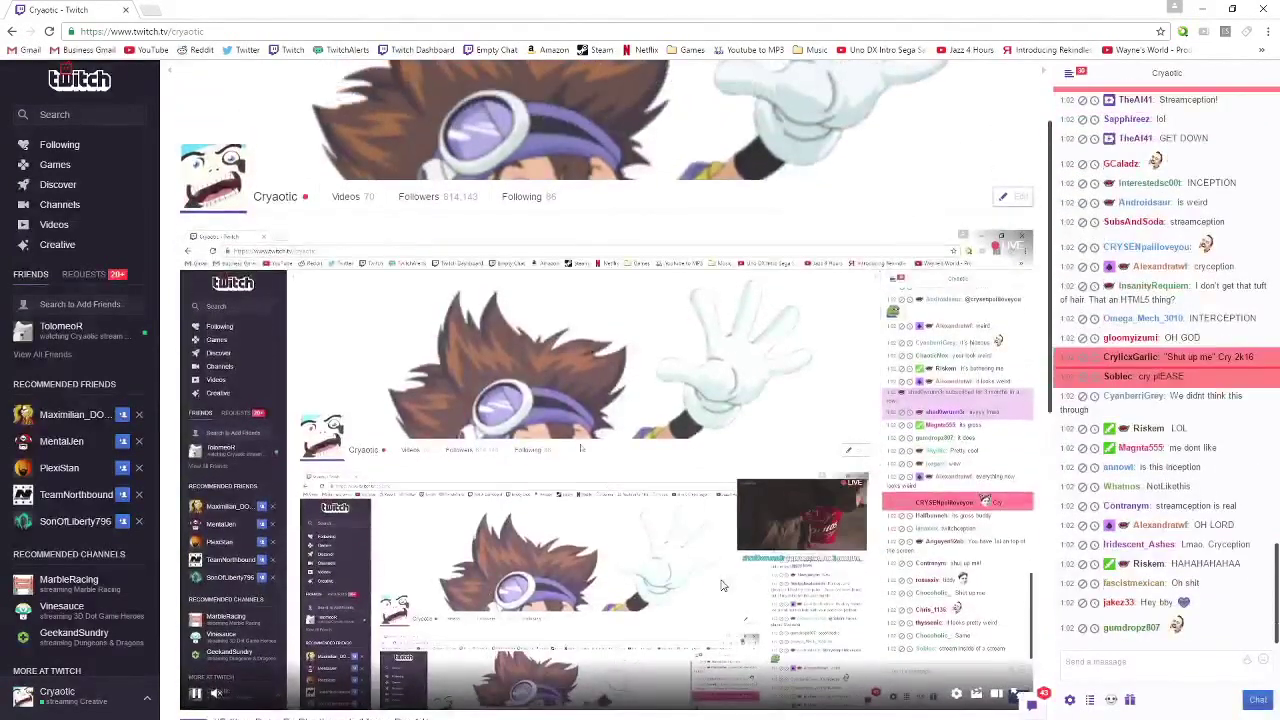
{"action": "scroll", "coordinate": [491, 201], "scroll_direction": "up", "scroll_amount": 2}
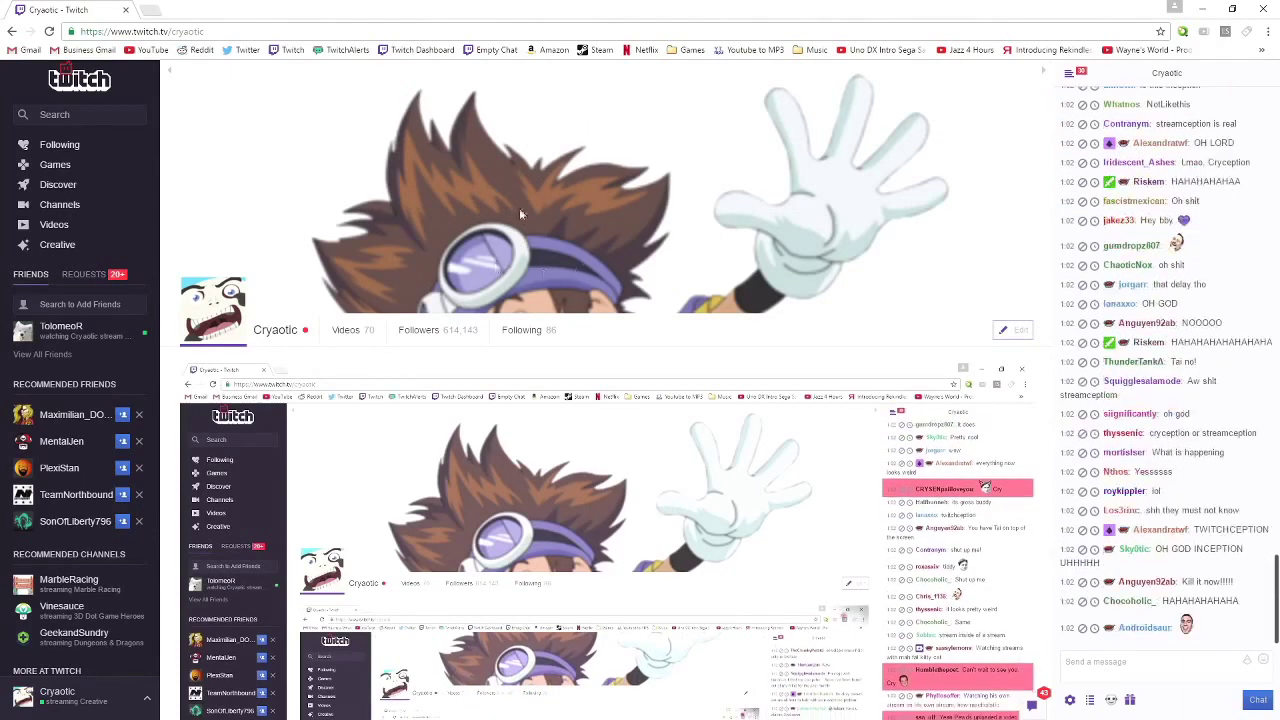
{"action": "scroll", "coordinate": [560, 457], "scroll_direction": "down", "scroll_amount": 2}
{"action": "scroll", "coordinate": [560, 457], "scroll_direction": "down", "scroll_amount": 1}
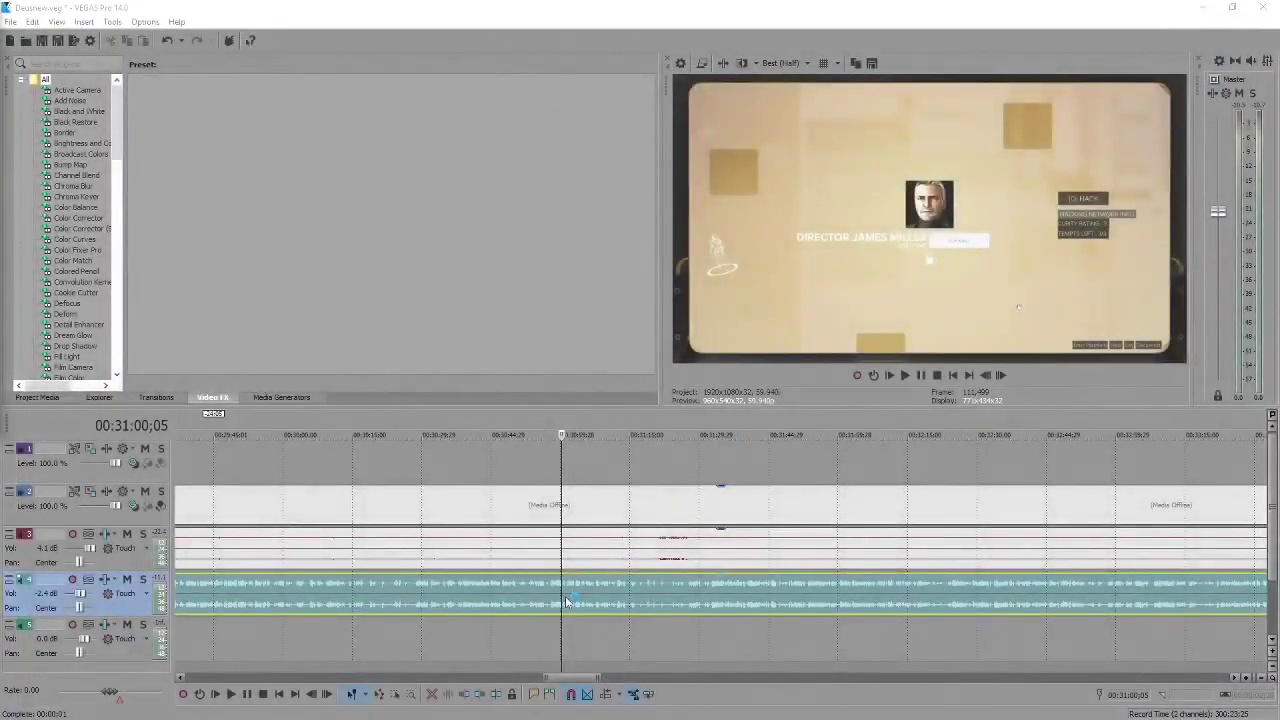
Return to VEGAS Pro and play the hacking footage from 00:31:00;12 to about 00:31:18.
{"action": "scroll", "coordinate": [566, 601], "scroll_direction": "up", "scroll_amount": 3}
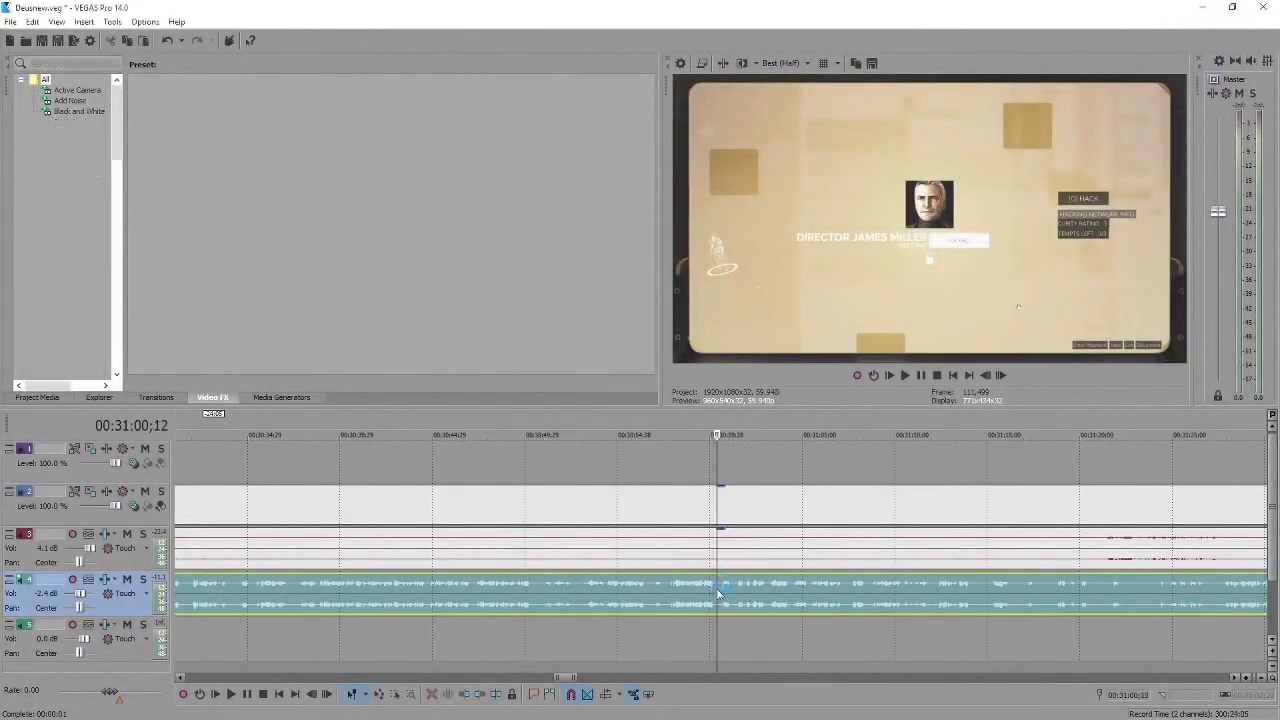
{"action": "key", "text": "space"}
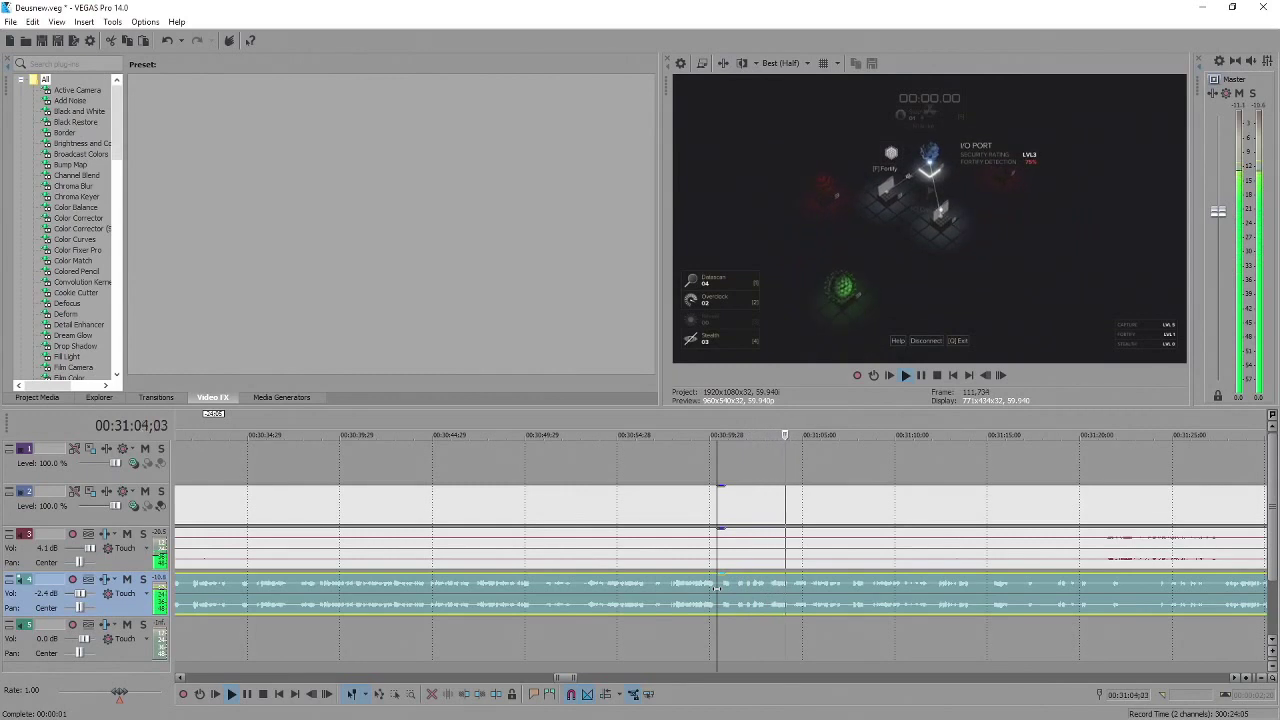
{"action": "scroll", "coordinate": [702, 592], "scroll_direction": "down", "scroll_amount": 3}
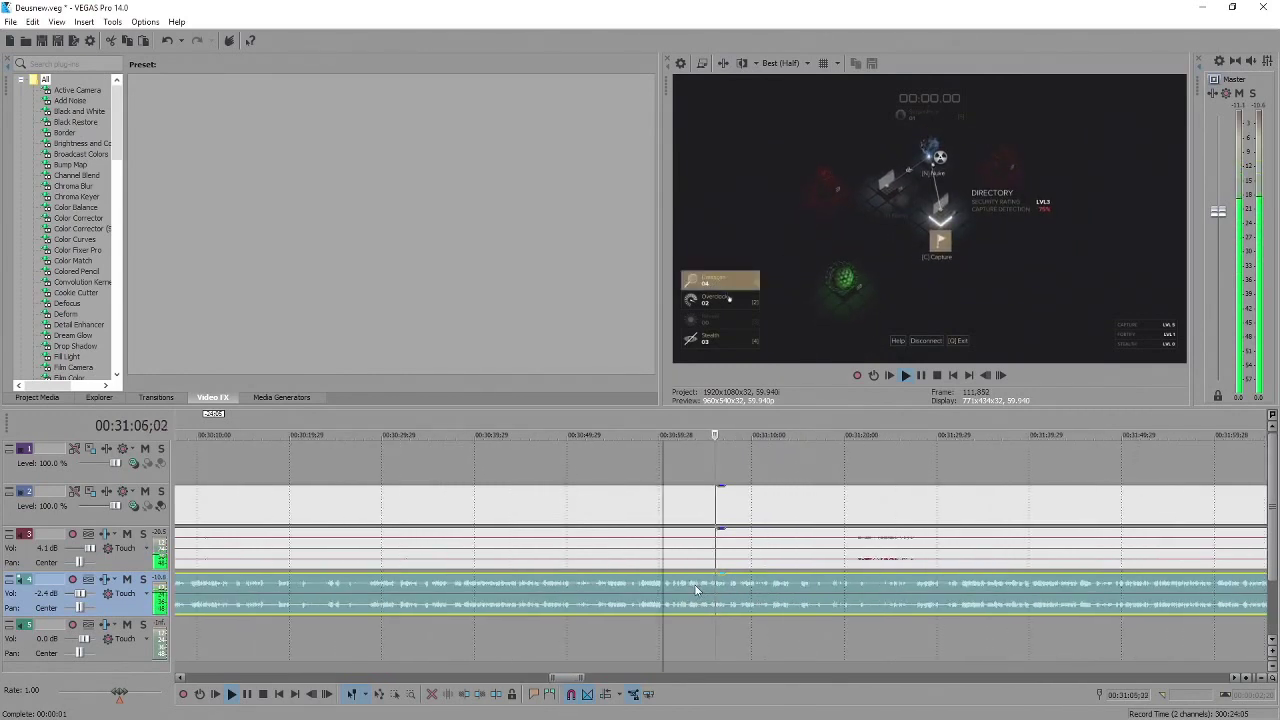
{"action": "scroll", "coordinate": [696, 590], "scroll_direction": "up", "scroll_amount": 3}
{"action": "scroll", "coordinate": [775, 595], "scroll_direction": "right", "scroll_amount": 3}
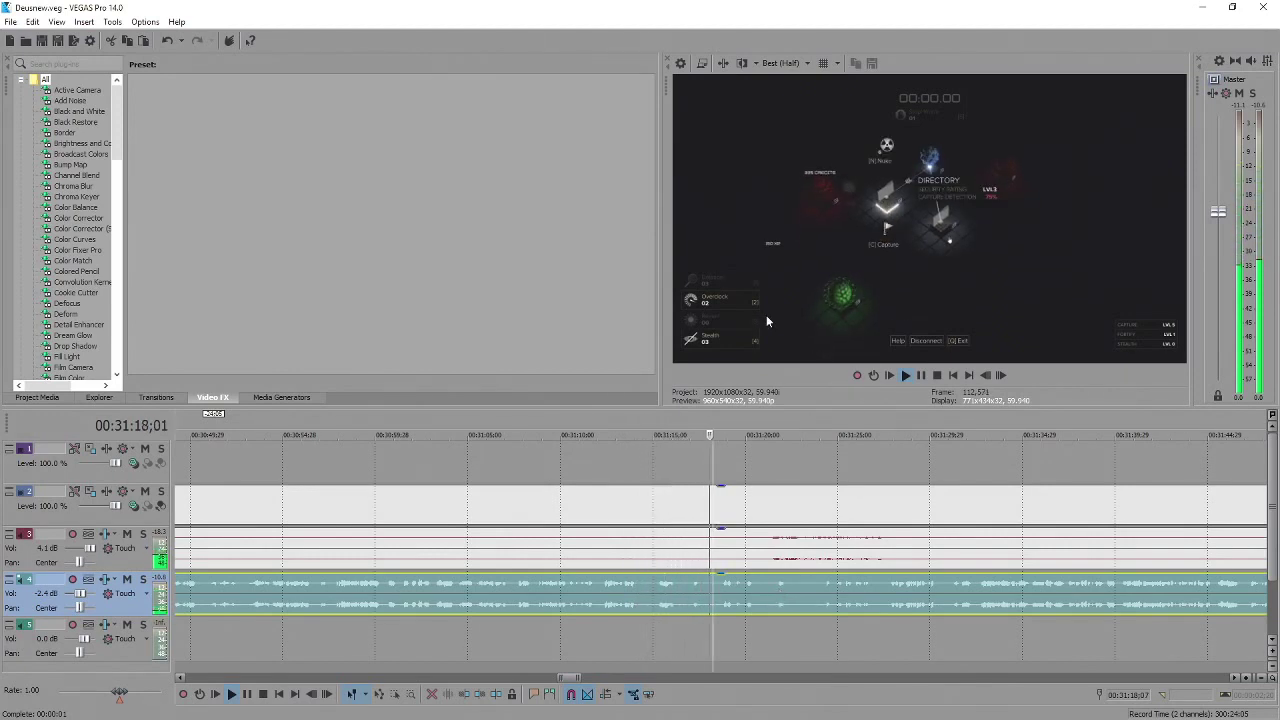
Replay the hacking software moment and insert a text event on track 1 at 00:31:14;08 using the MoretoCome preset.
{"action": "left_click", "coordinate": [648, 600]}
{"action": "left_click", "coordinate": [614, 590]}
{"action": "key", "text": "space"}
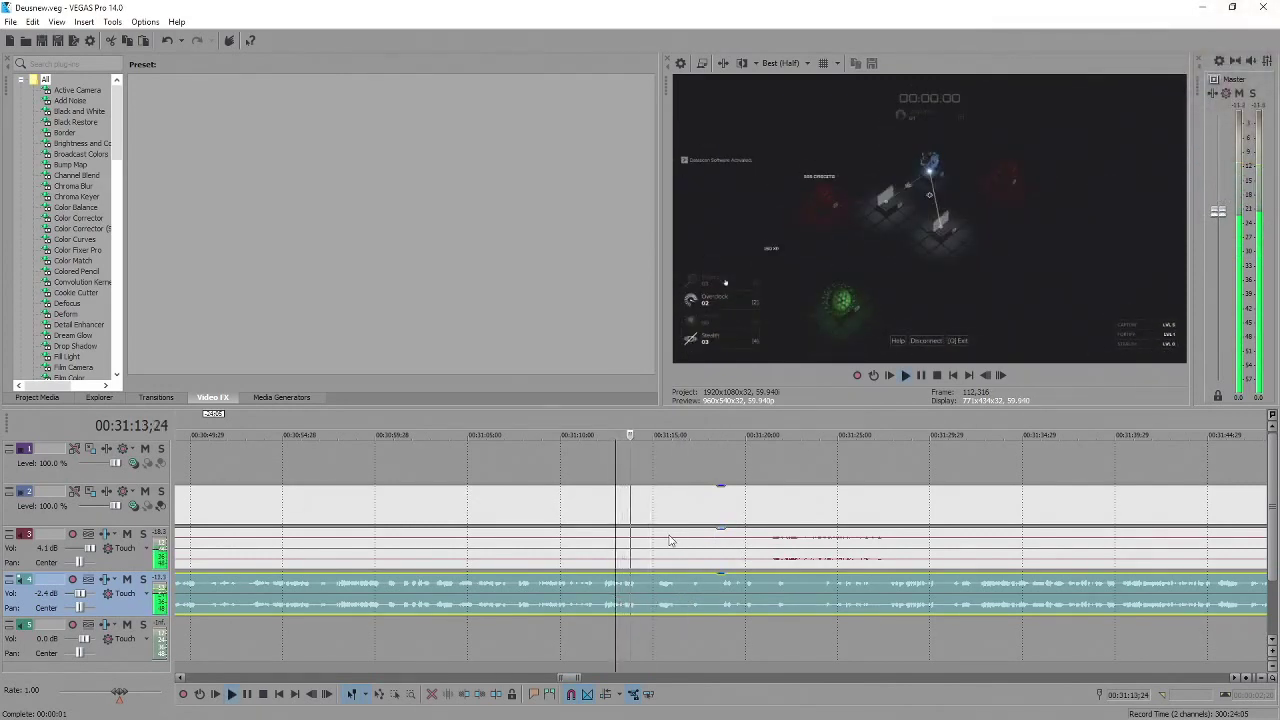
{"action": "right_click", "coordinate": [658, 455]}
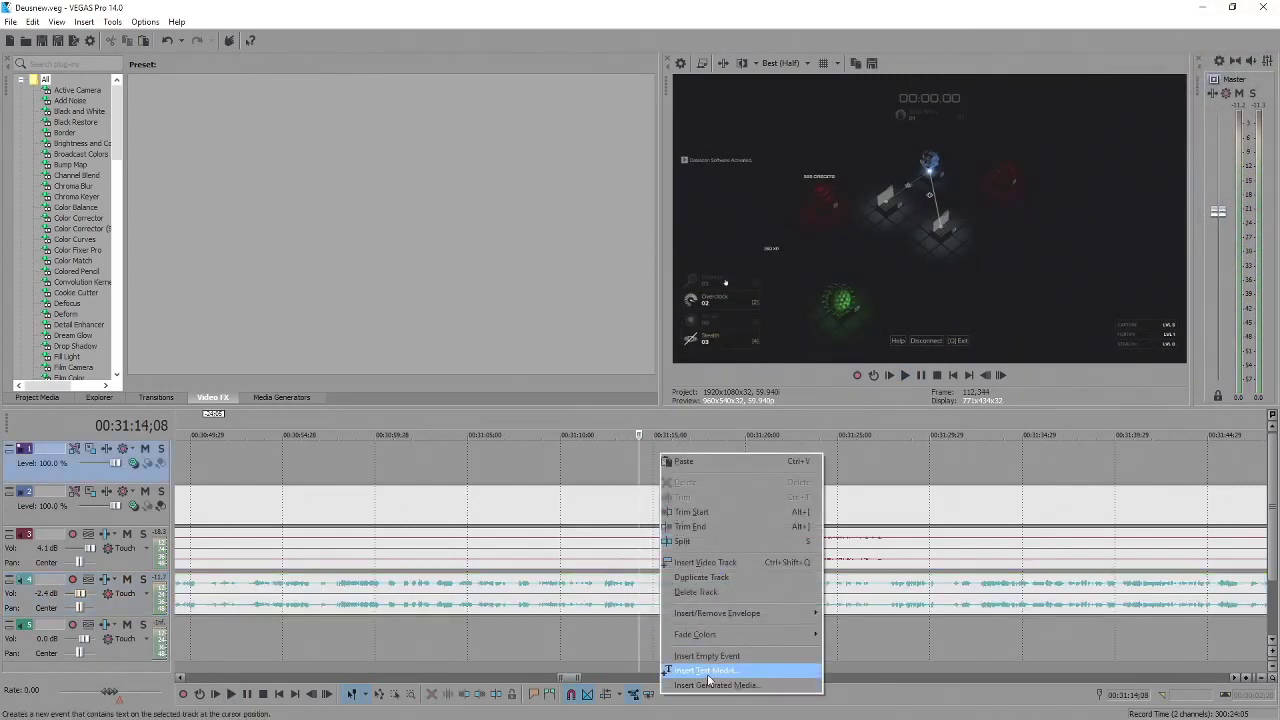
{"action": "left_click", "coordinate": [720, 663]}
{"action": "left_click", "coordinate": [529, 249]}
{"action": "left_click", "coordinate": [322, 488]}
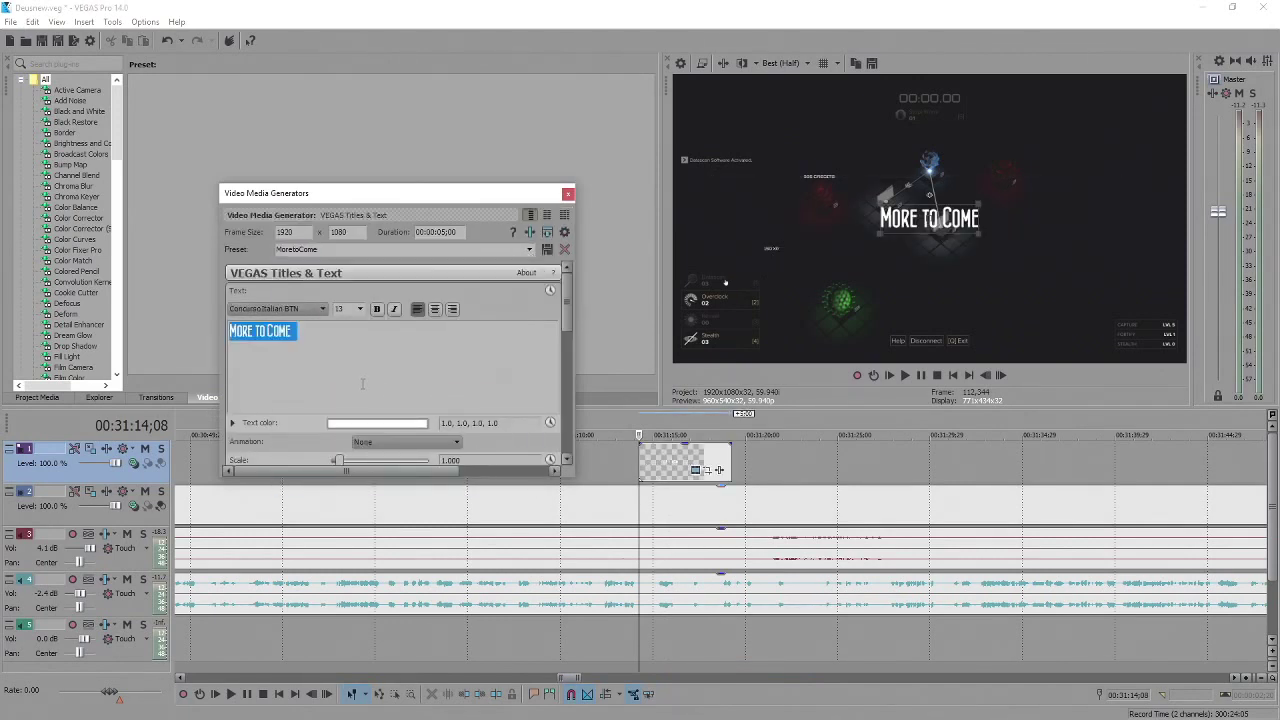
Replace the title text with "It shows you what certain nodes will give you if you capture them".
{"action": "type", "text": "THIS WOULD GIVE"}
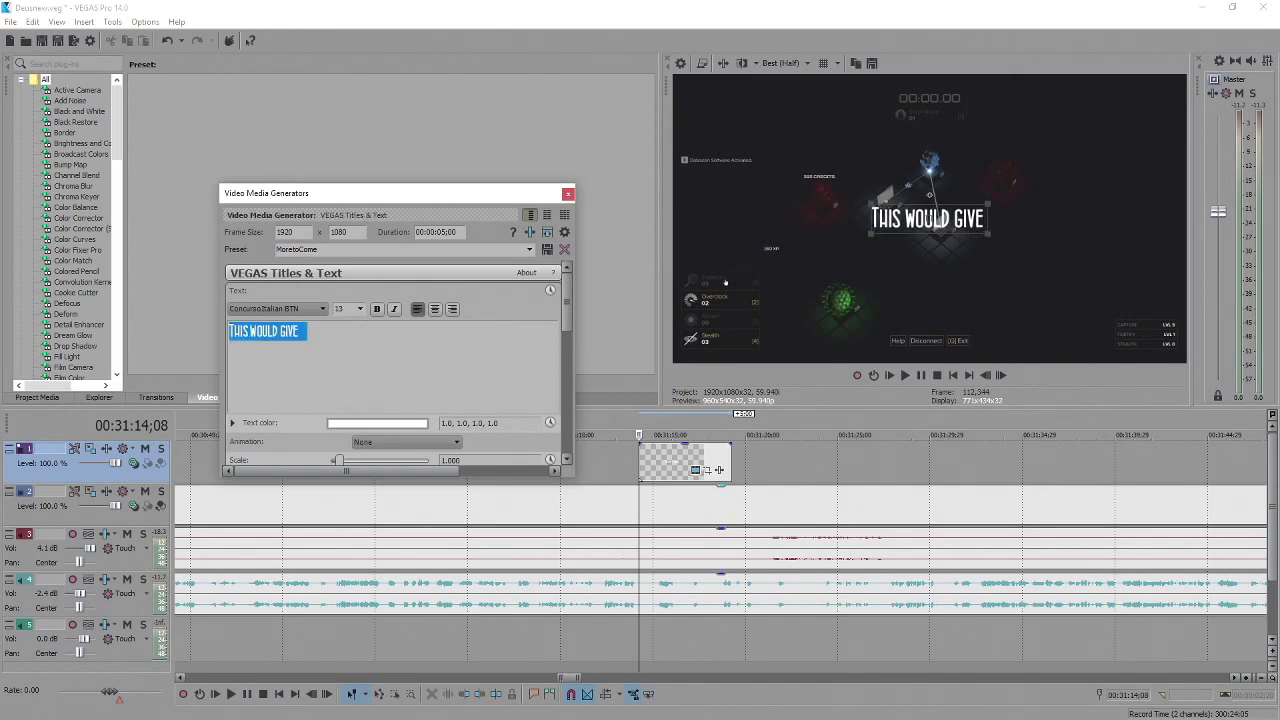
{"action": "type", "text": "IT SWOWS YOU WHAT"}
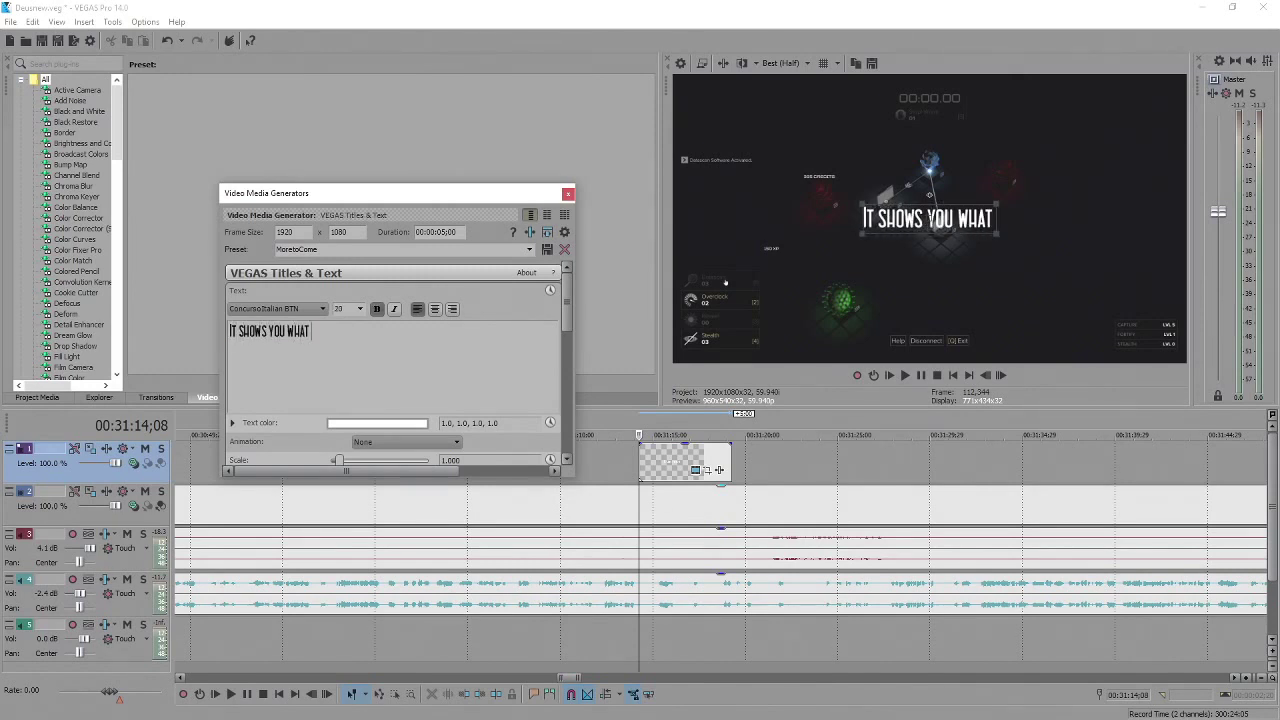
{"action": "type", "text": " CERTAIN NODES"}
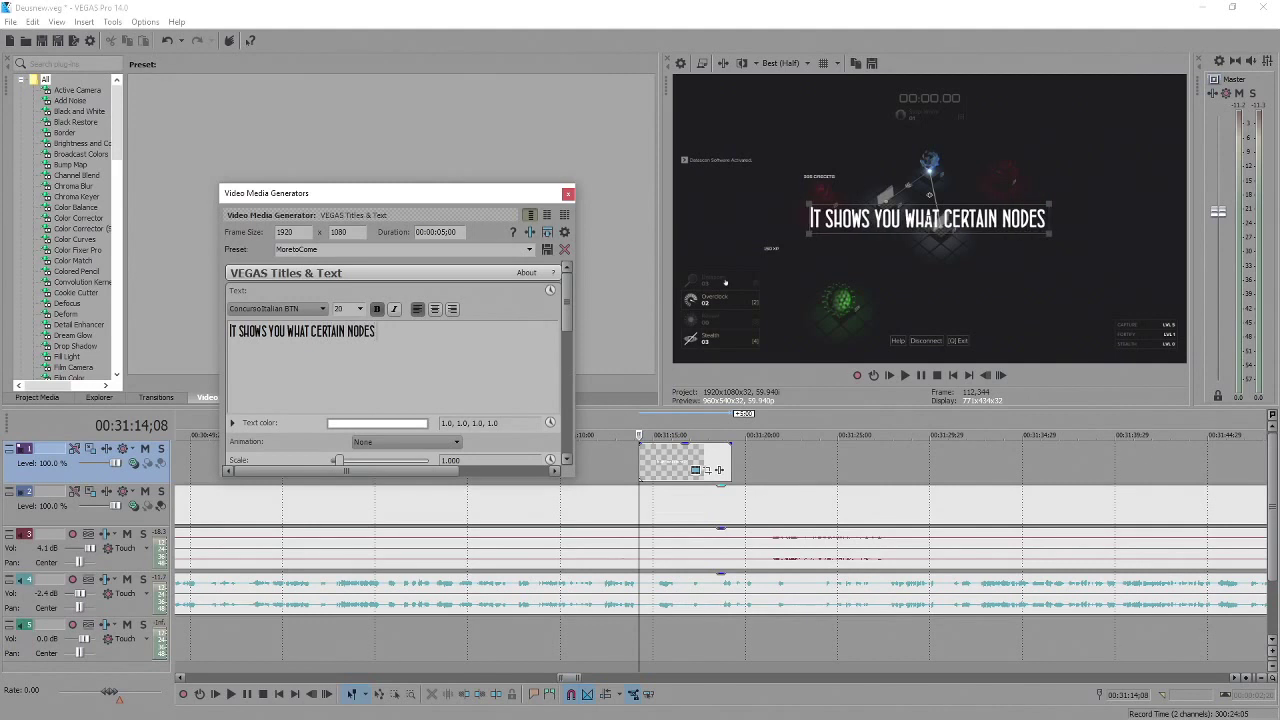
{"action": "type", "text": " WILL GIVE YOU "}
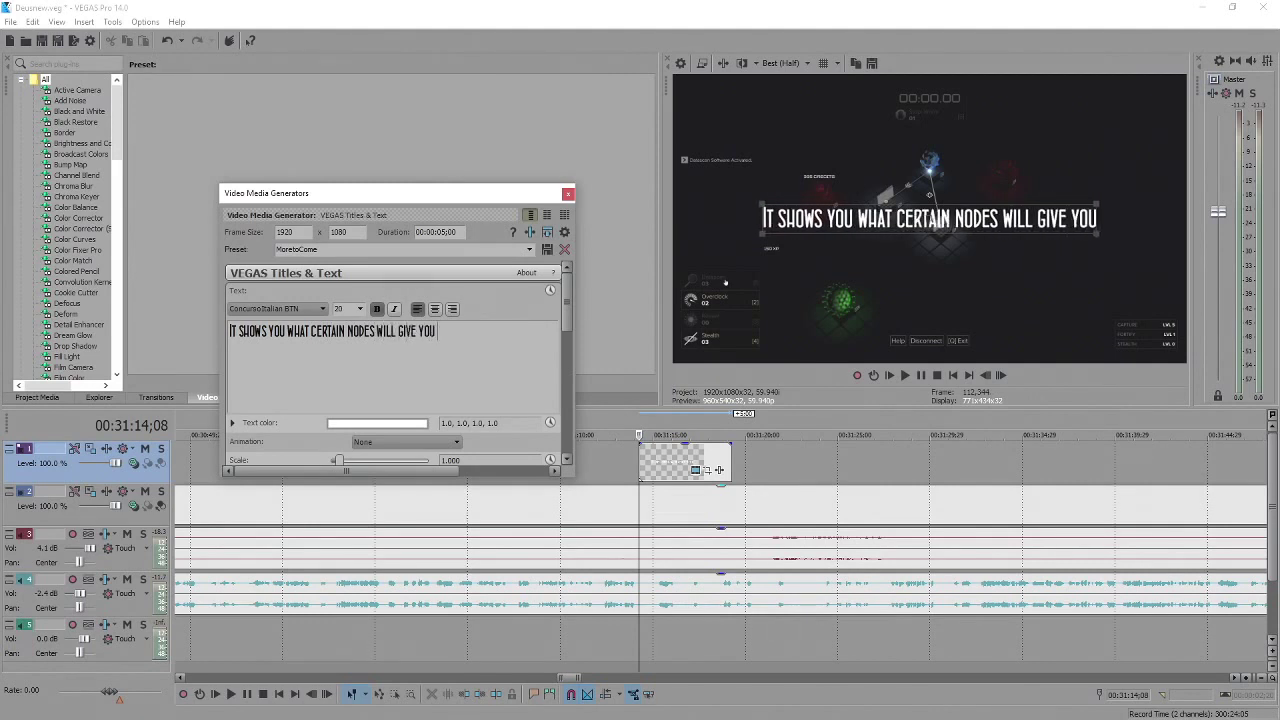
{"action": "type", "text": "HIF YOU CAPTURE THEM"}
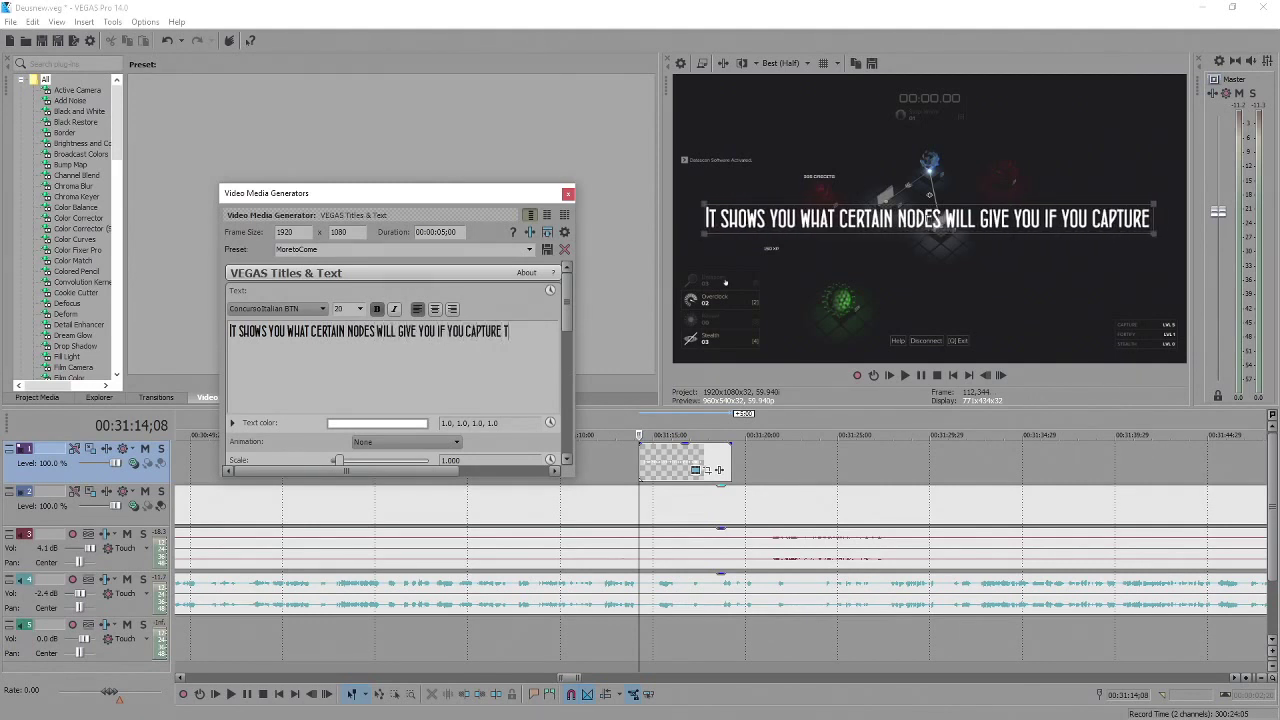
Shrink the title to a scale of about 0.490 and append ":D" to its text.
{"action": "left_click_drag", "start_coordinate": [1172, 236], "coordinate": [1049, 224]}
{"action": "left_click", "coordinate": [540, 332]}
{"action": "type", "text": ":D"}
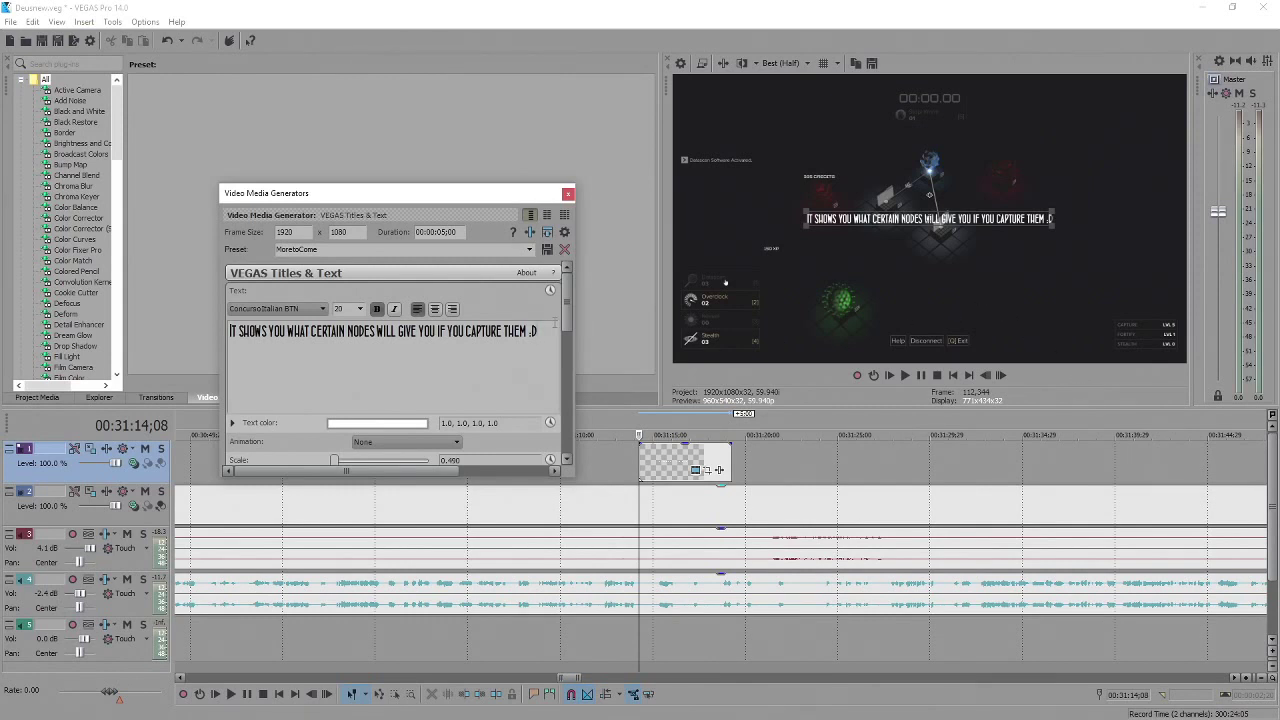
{"action": "key", "text": "BackSpace"}
{"action": "key", "text": "BackSpace"}
{"action": "key", "text": "BackSpace"}
{"action": "type", "text": ":D"}
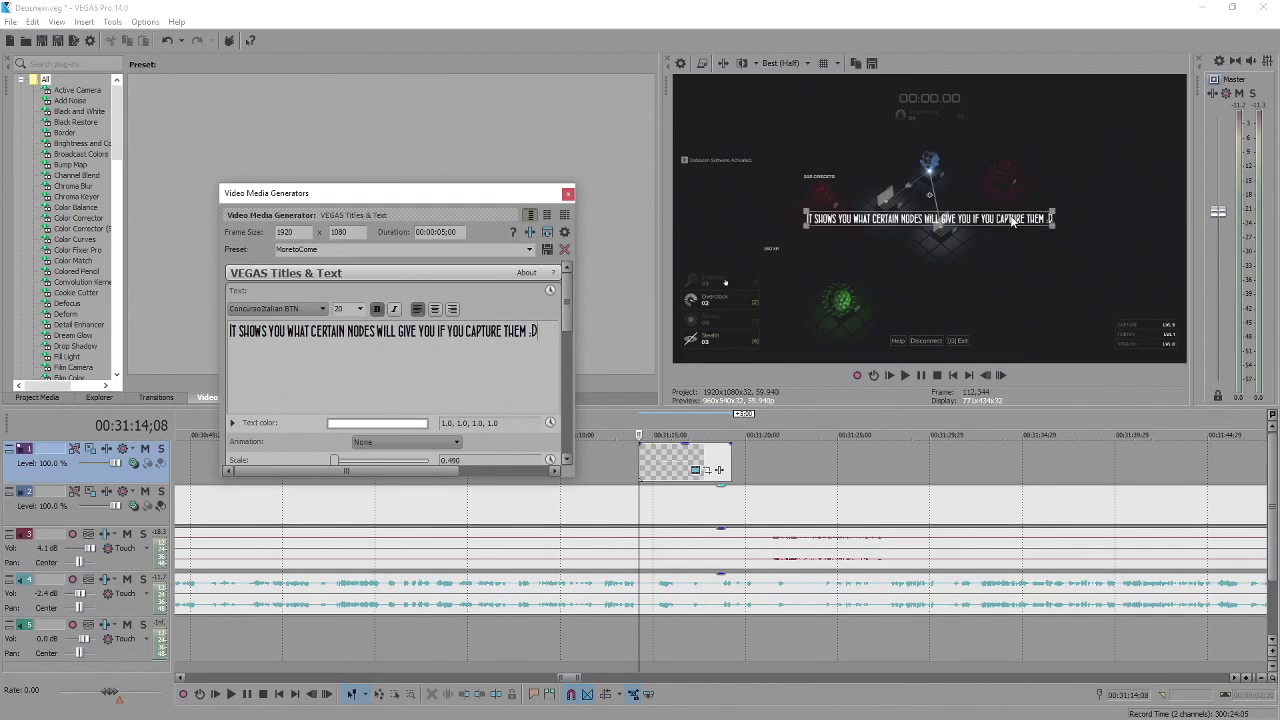
Move the title to the bottom edge of the video frame and close the text generator.
{"action": "left_click_drag", "start_coordinate": [995, 228], "coordinate": [997, 364]}
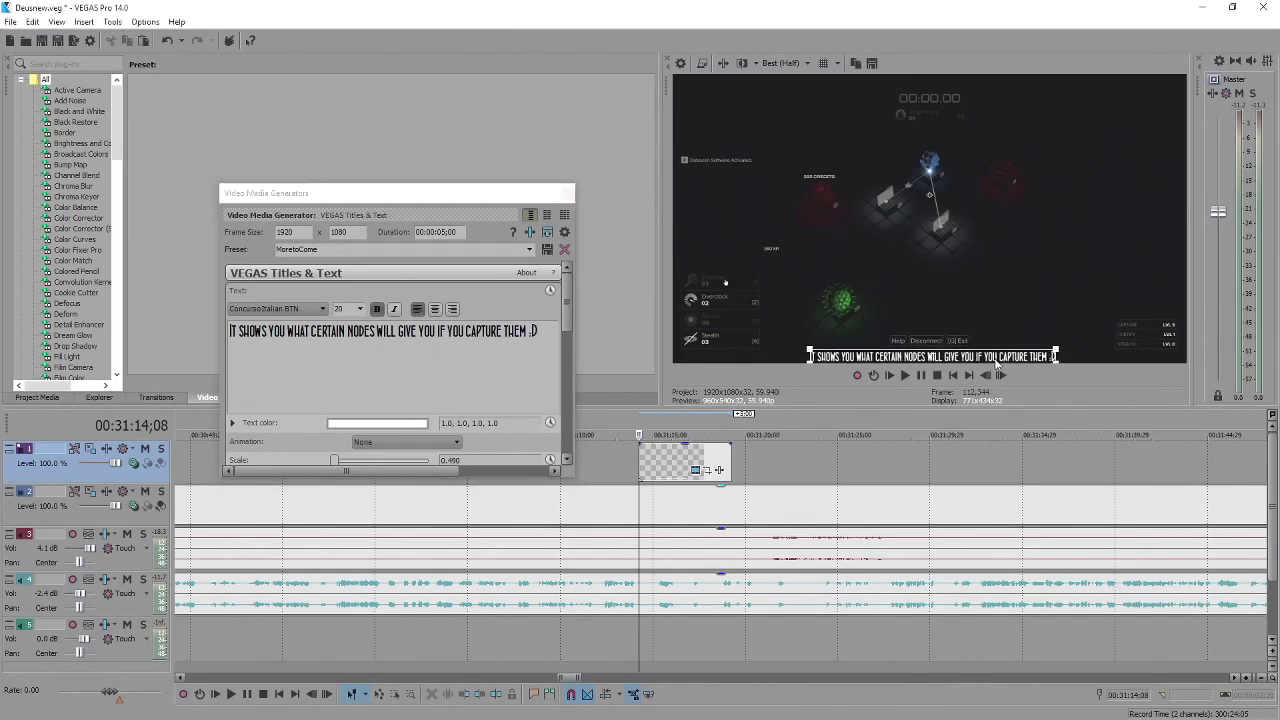
{"action": "left_click", "coordinate": [567, 192]}
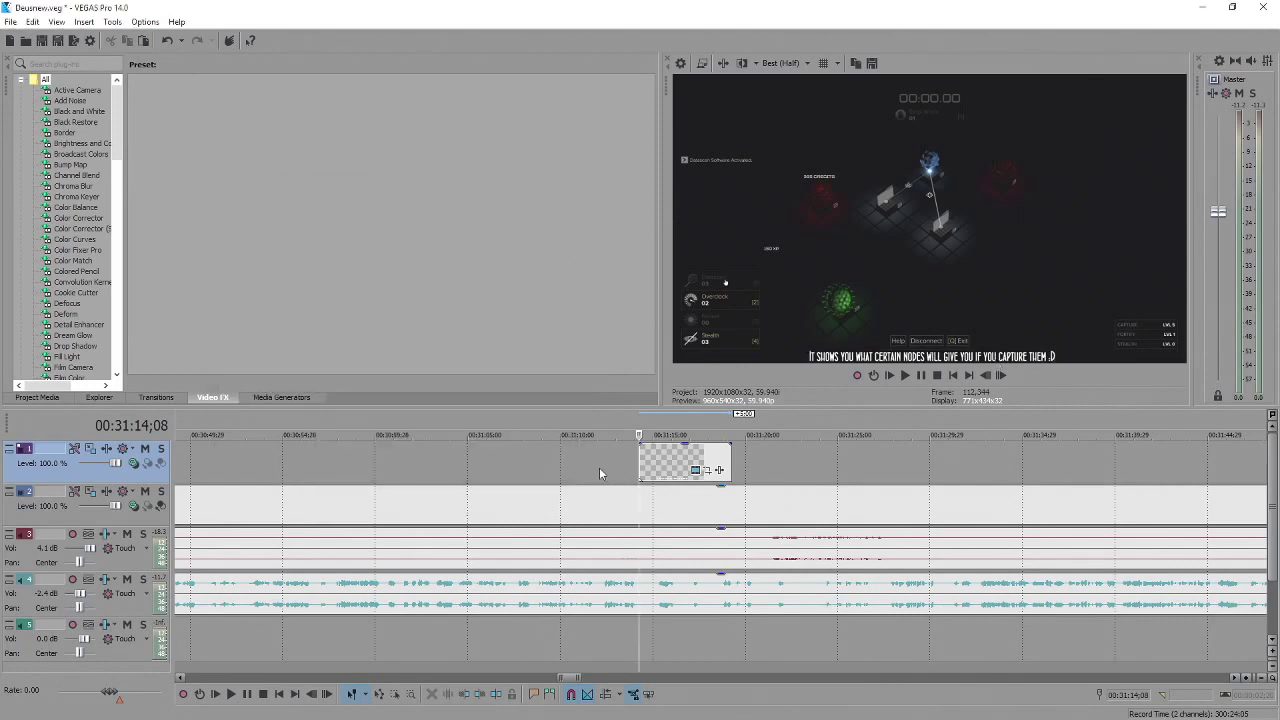
Shift the title event earlier on track 1 to start at 00:31:13;12, and play its beginning to check the timing.
{"action": "left_click", "coordinate": [599, 468]}
{"action": "key", "text": "space"}
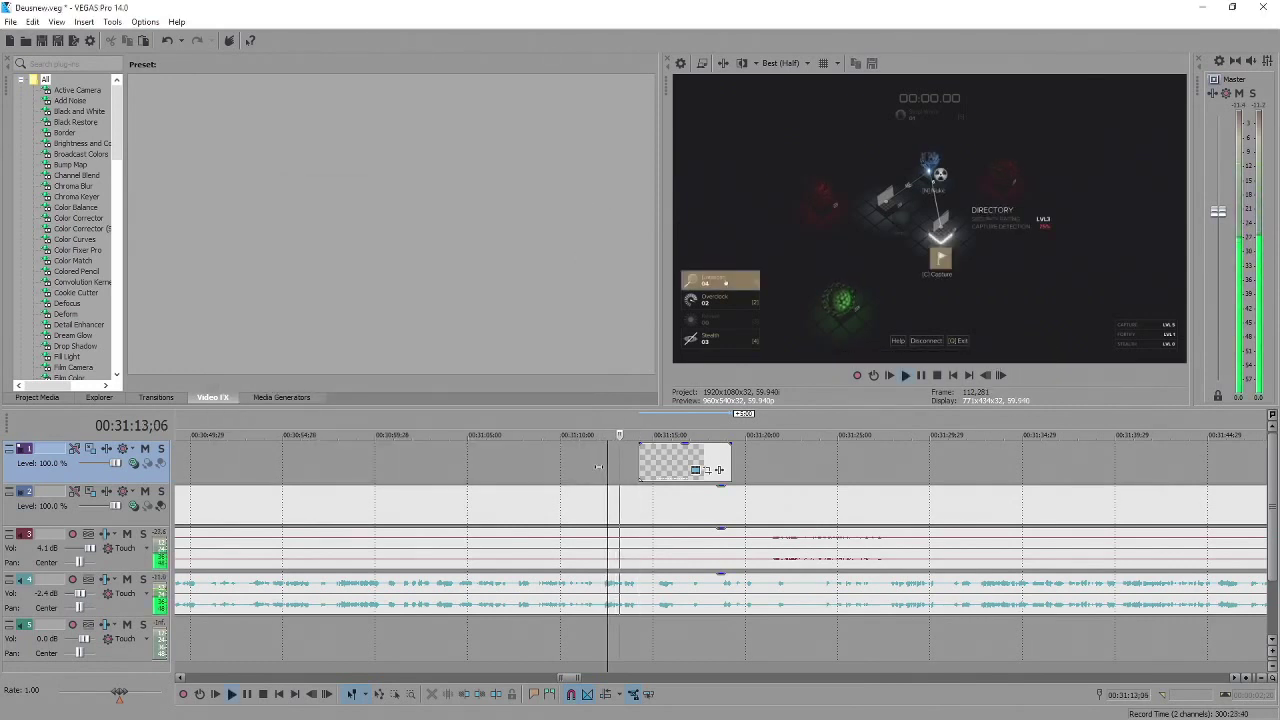
{"action": "key", "text": "space"}
{"action": "scroll", "coordinate": [785, 469], "scroll_direction": "up", "scroll_amount": 3}
{"action": "left_click_drag", "start_coordinate": [785, 469], "coordinate": [755, 470]}
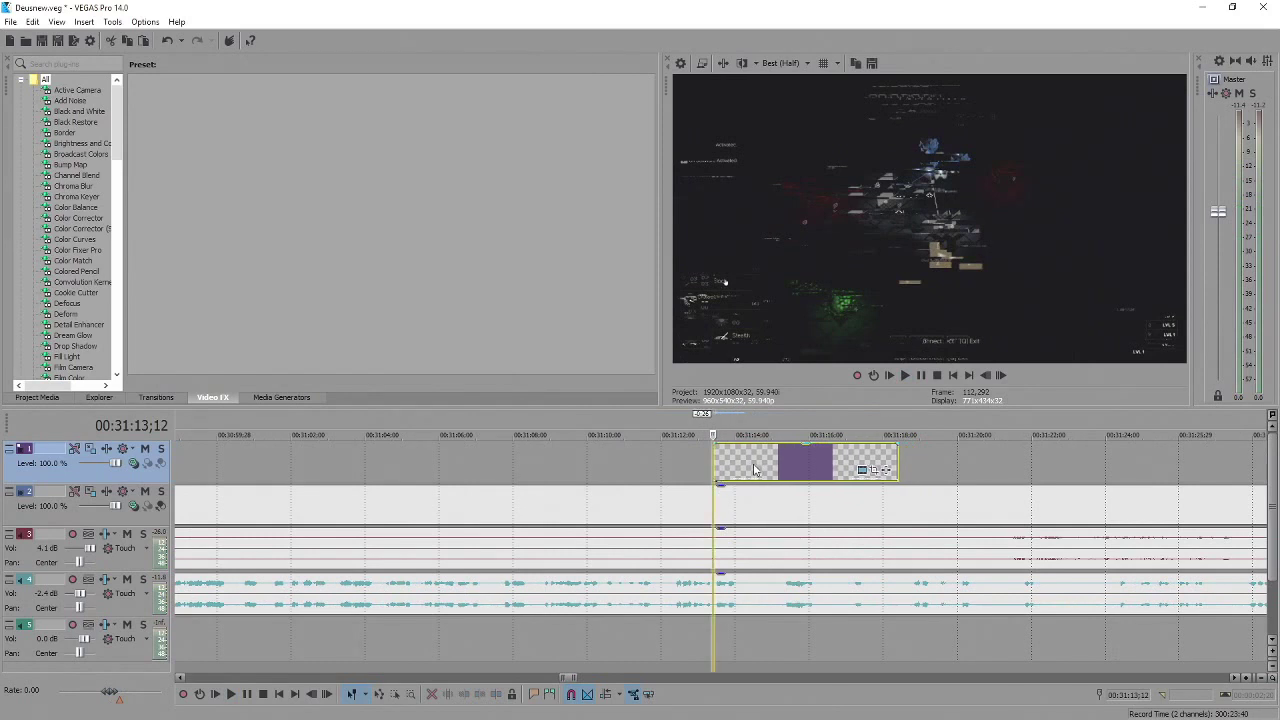
{"action": "key", "text": "space"}
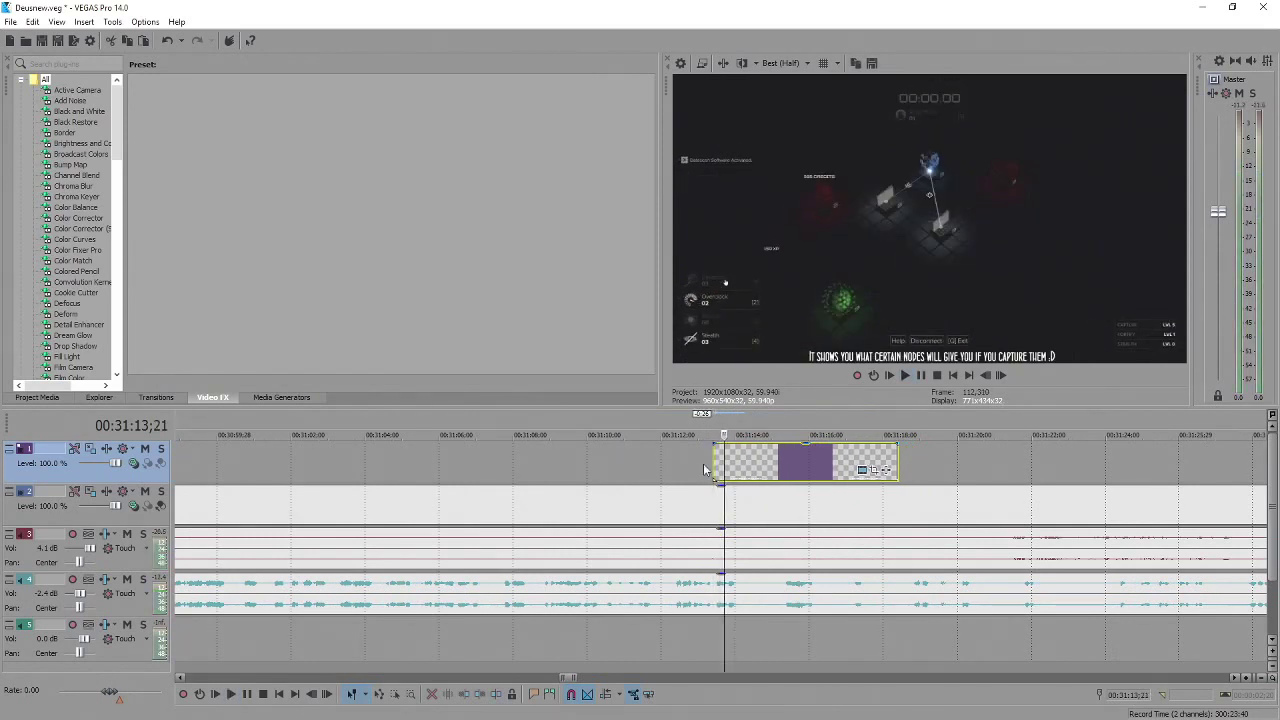
Play the title section on track 1 and give the title event a fade-out of about 00:00:01;29.
{"action": "left_click", "coordinate": [707, 468]}
{"action": "key", "text": "space"}
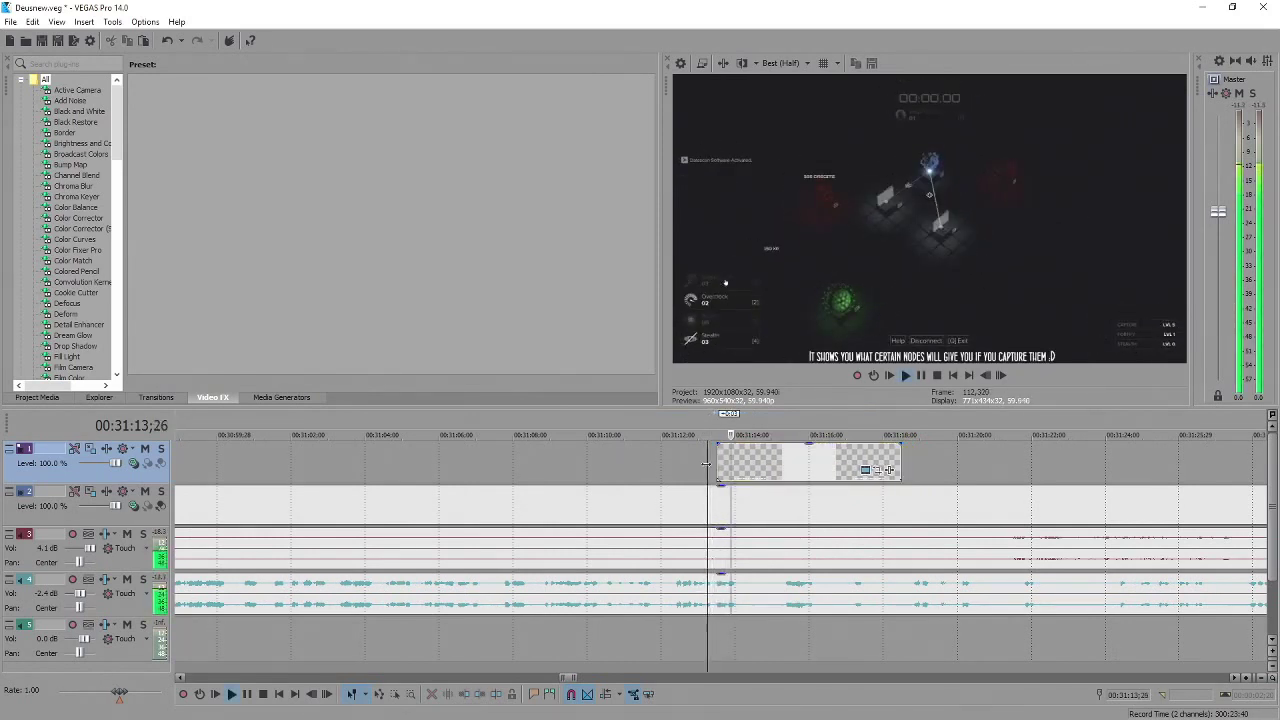
{"action": "scroll", "coordinate": [706, 464], "scroll_direction": "down", "scroll_amount": 2}
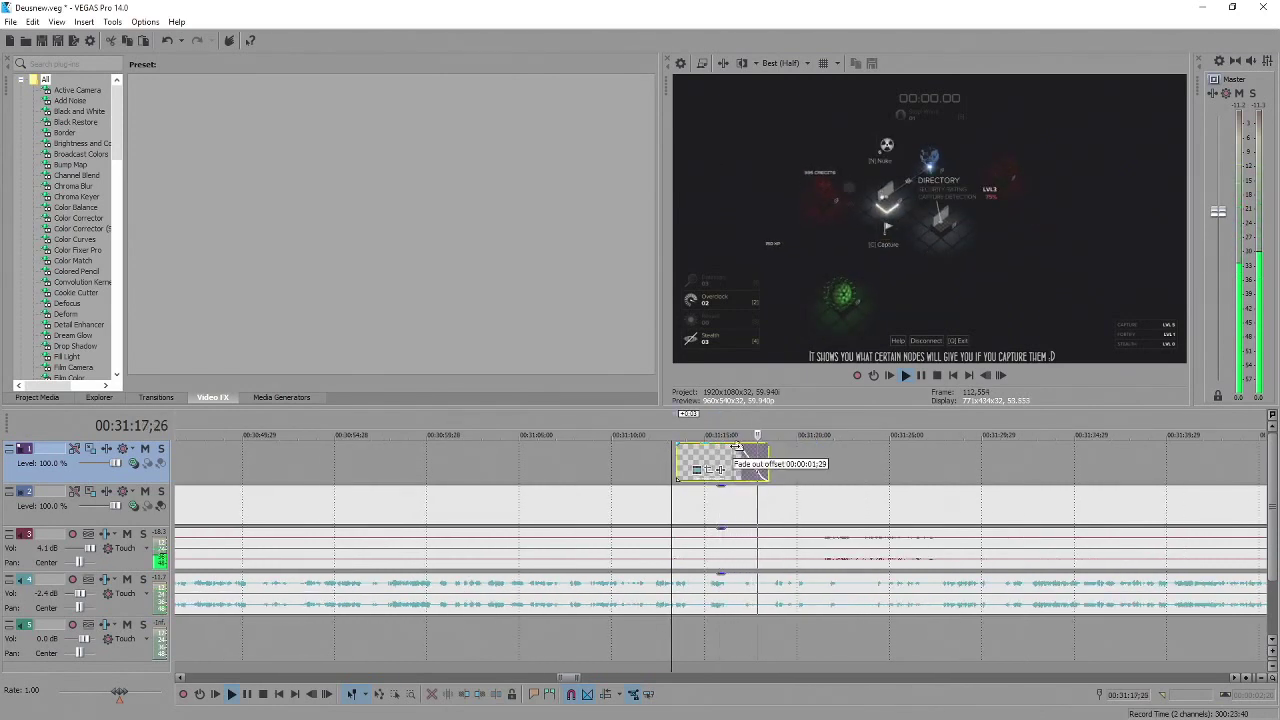
{"action": "scroll", "coordinate": [772, 464], "scroll_direction": "down", "scroll_amount": 2}
{"action": "scroll", "coordinate": [766, 506], "scroll_direction": "down", "scroll_amount": 2}
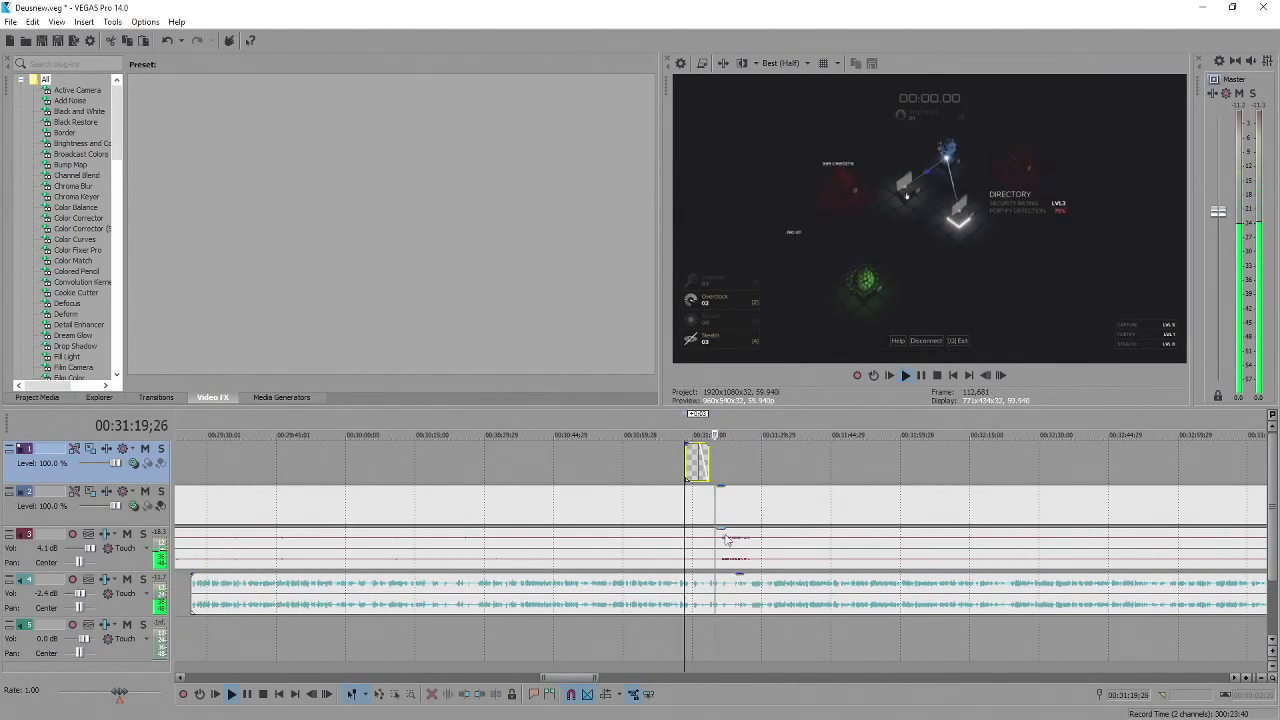
Review the footage from about 00:31:21, through the hacking sequence and into the REPORT email, pausing at 00:31:48;03.
{"action": "left_click", "coordinate": [726, 512]}
{"action": "scroll", "coordinate": [726, 512], "scroll_direction": "up", "scroll_amount": 2}
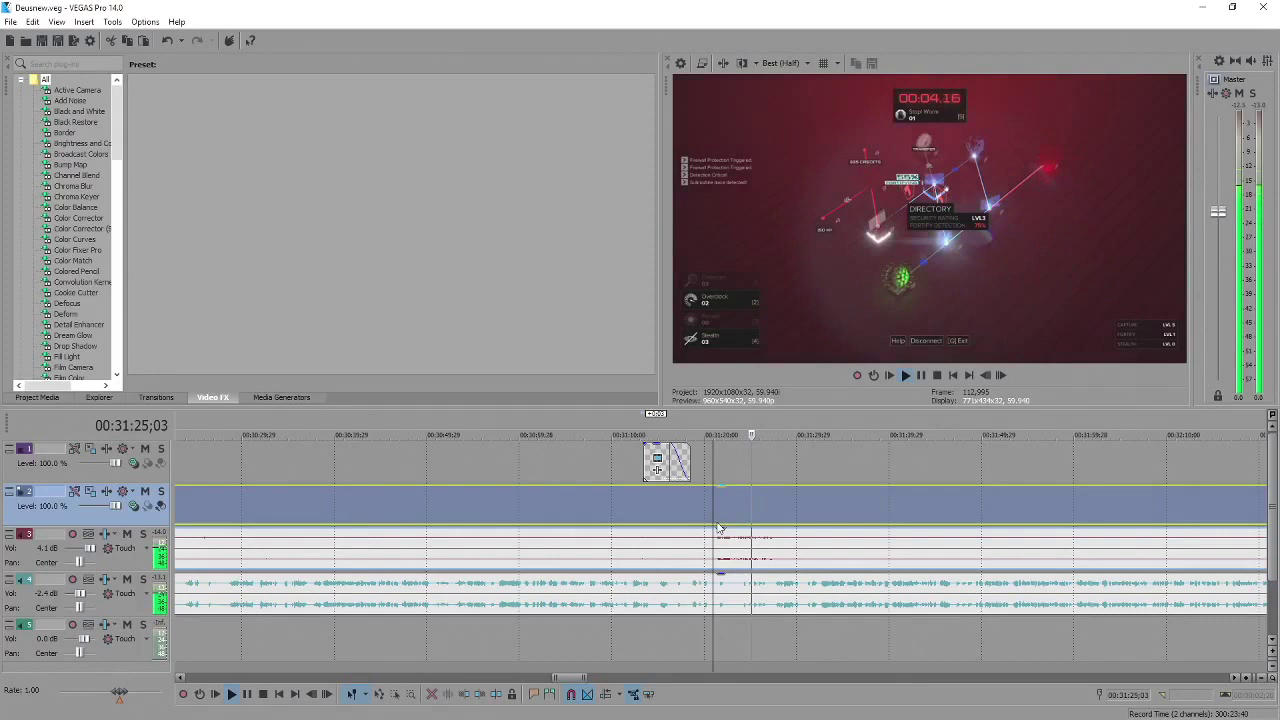
{"action": "key", "text": "space"}
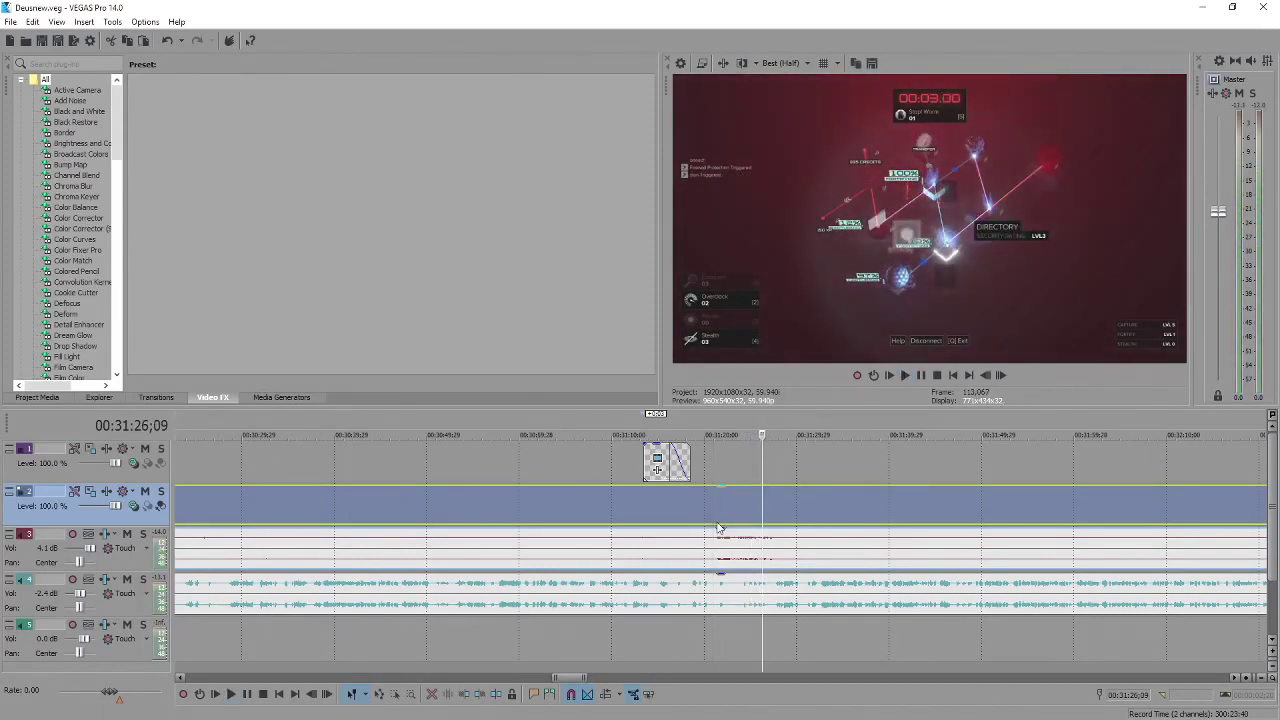
{"action": "key", "text": "space"}
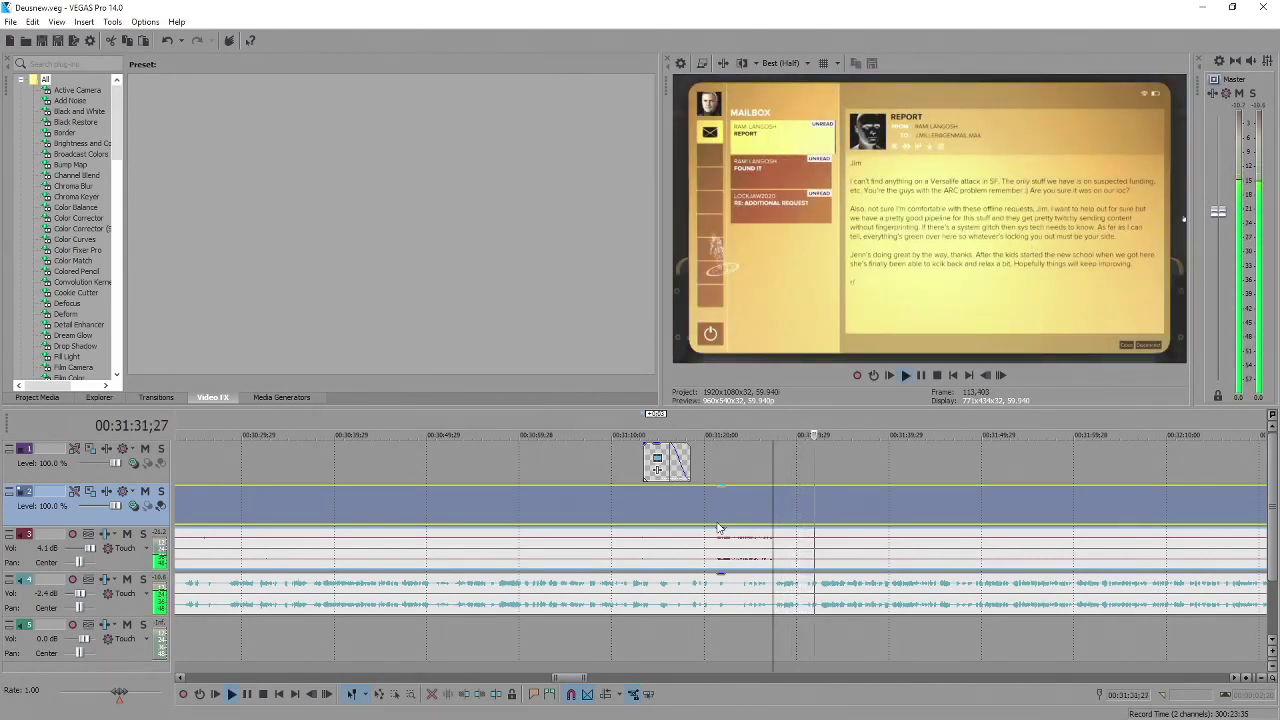
{"action": "scroll", "coordinate": [717, 527], "scroll_direction": "down", "scroll_amount": 6}
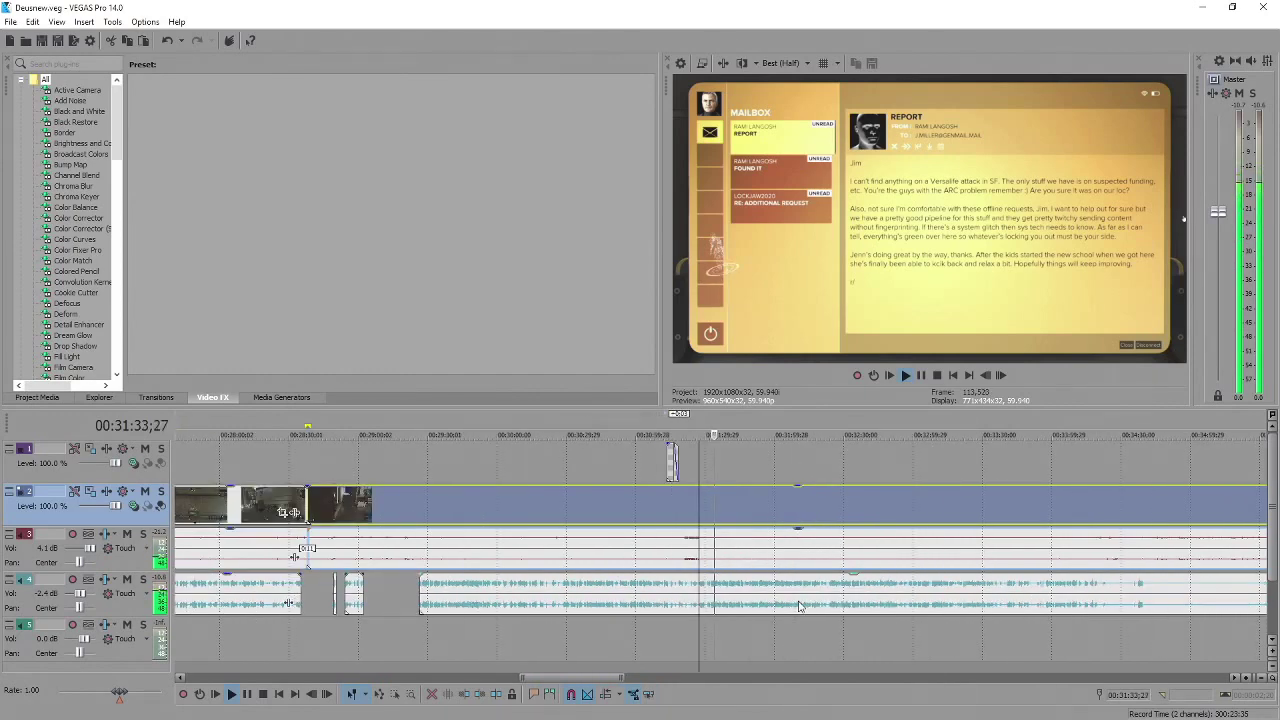
{"action": "left_click", "coordinate": [840, 598]}
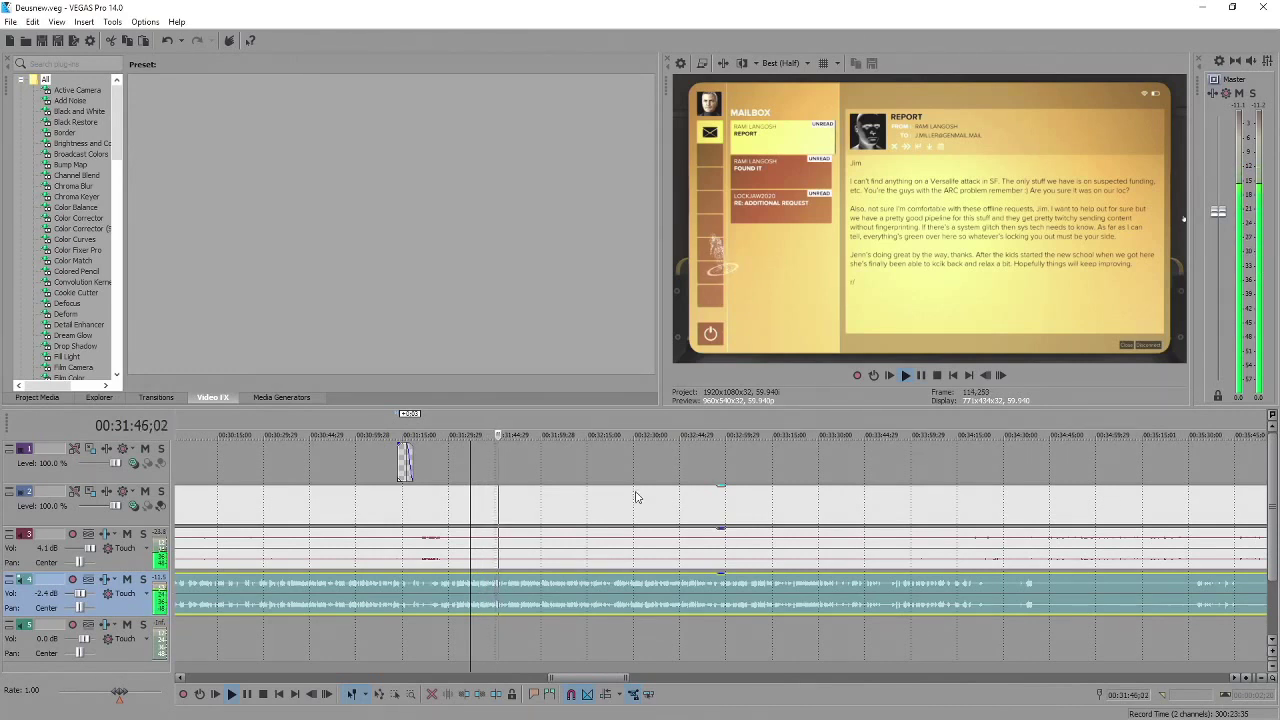
{"action": "key", "text": "Return"}
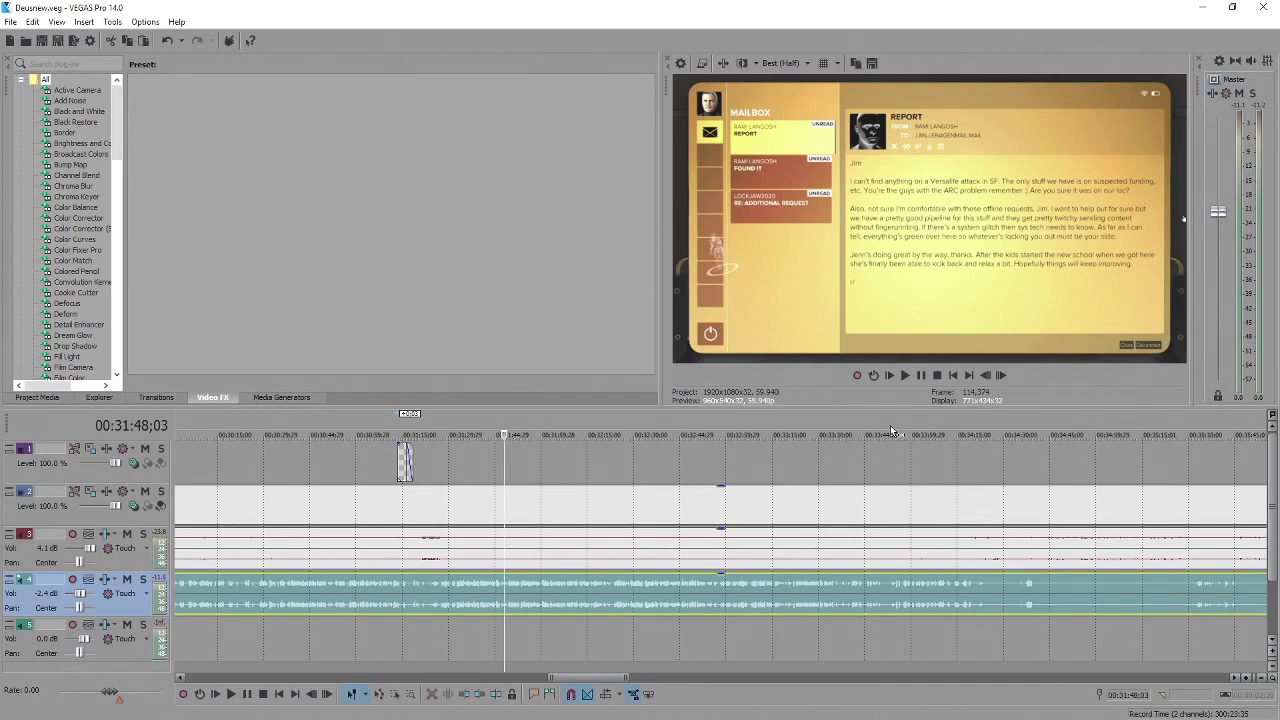
Listen to the commentary over the REPORT email from 00:31:48;03, replay a short part of it, and pause at 00:32:01;15.
{"action": "key", "text": "space"}
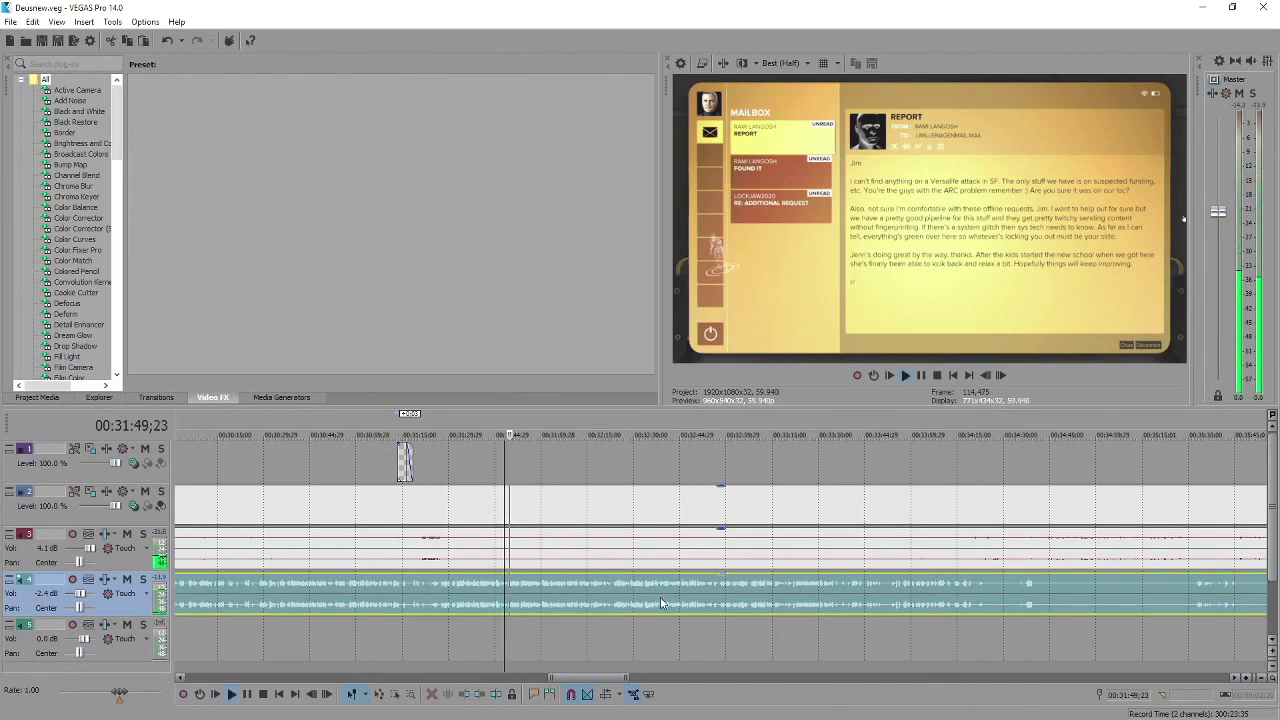
{"action": "scroll", "coordinate": [614, 603], "scroll_direction": "up", "scroll_amount": 3}
{"action": "key", "text": "space"}
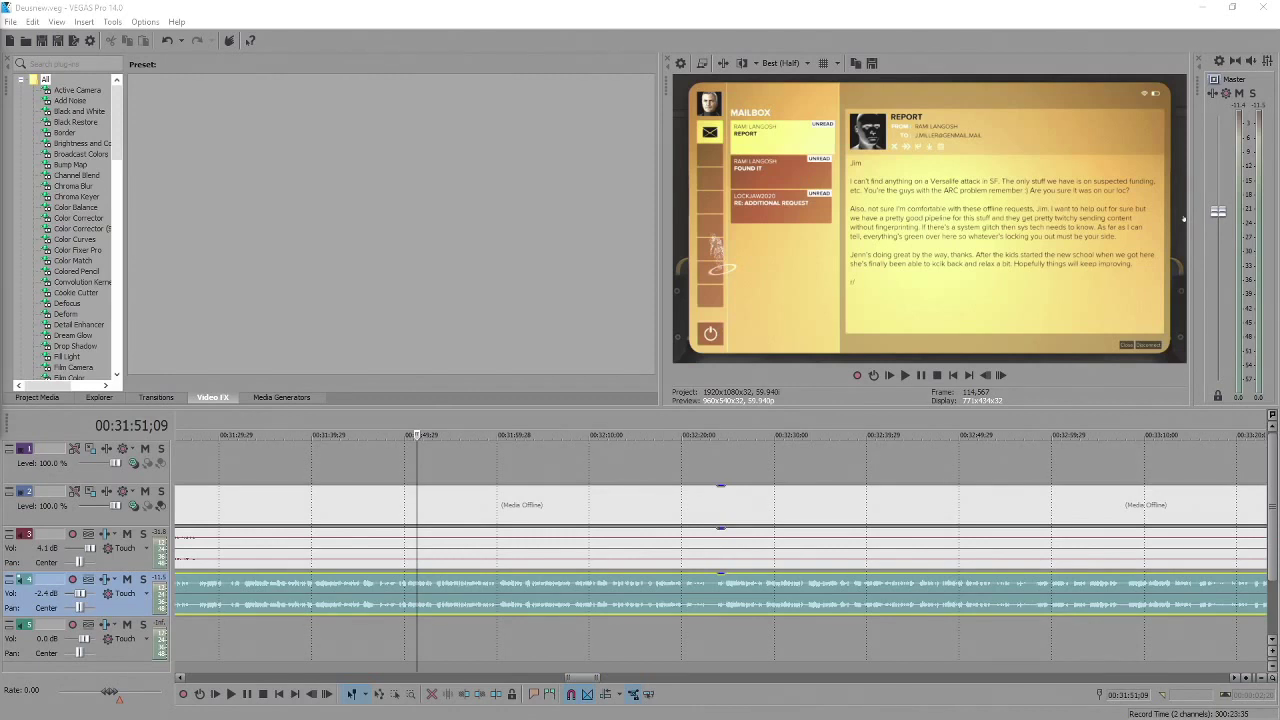
{"action": "scroll", "coordinate": [466, 574], "scroll_direction": "up", "scroll_amount": 3}
{"action": "left_click", "coordinate": [706, 598]}
{"action": "key", "text": "space"}
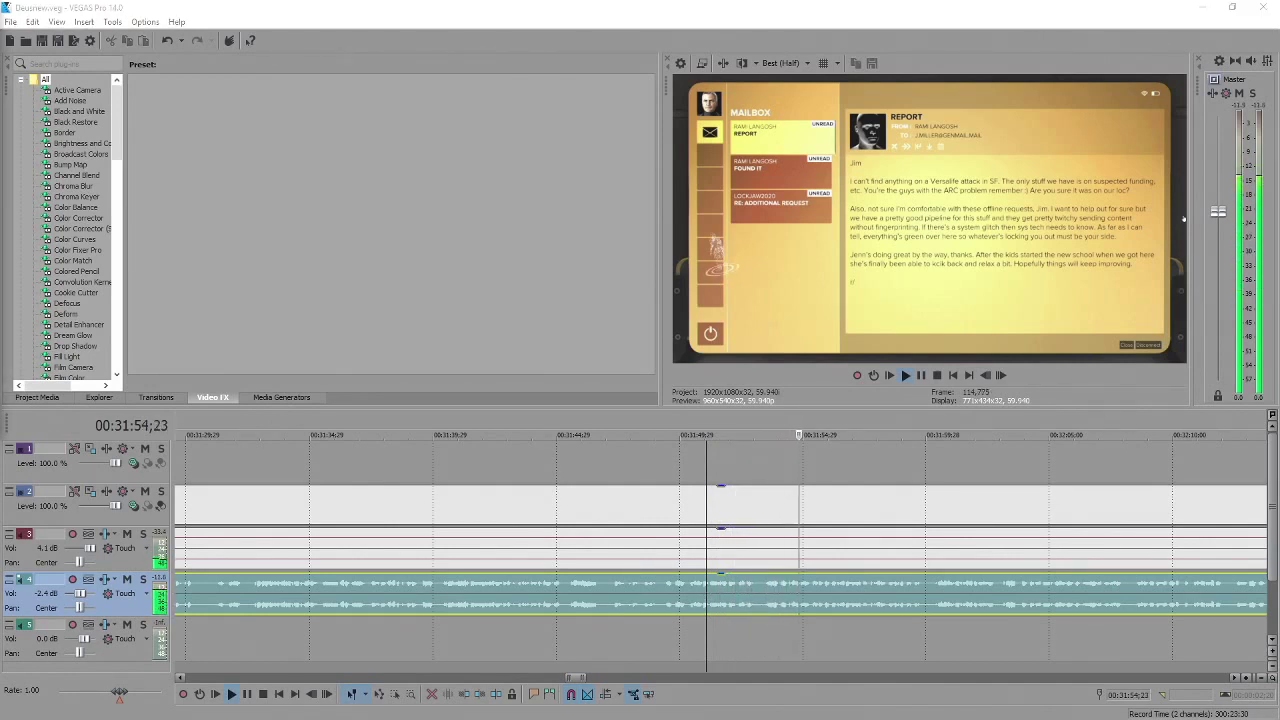
{"action": "scroll", "coordinate": [840, 604], "scroll_direction": "down", "scroll_amount": 3}
{"action": "scroll", "coordinate": [840, 604], "scroll_direction": "down", "scroll_amount": 2}
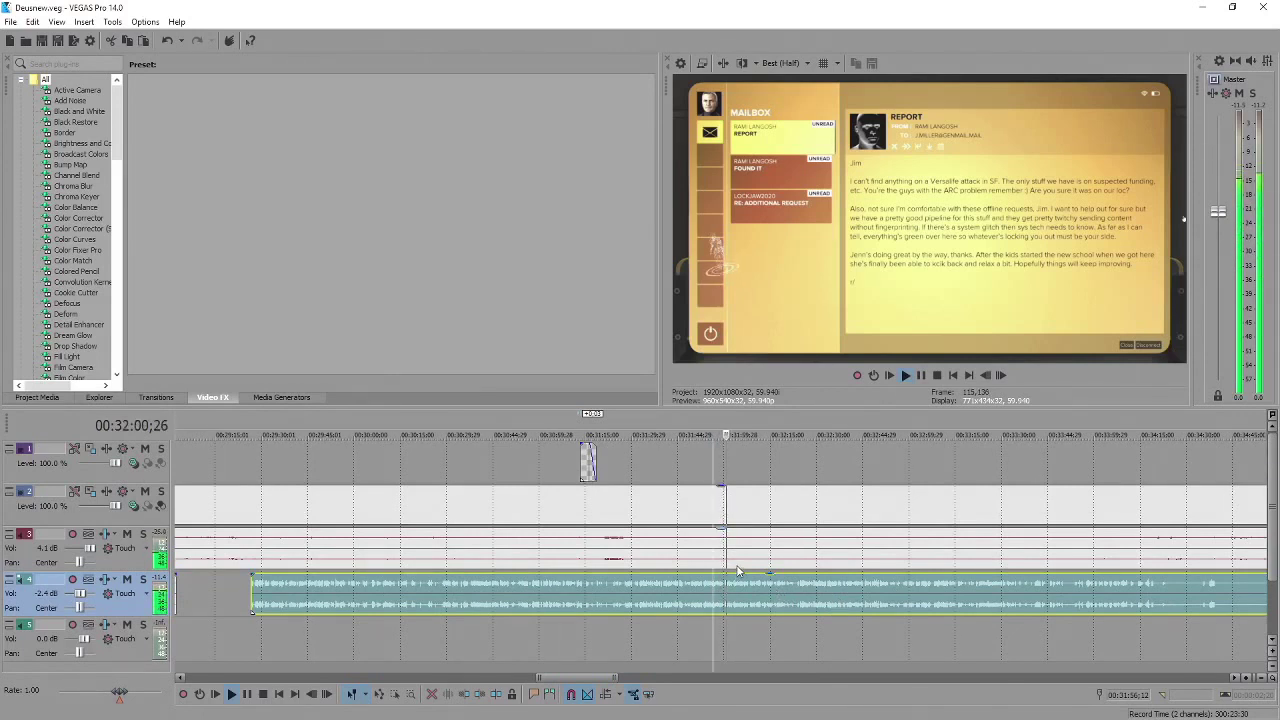
{"action": "key", "text": "Return"}
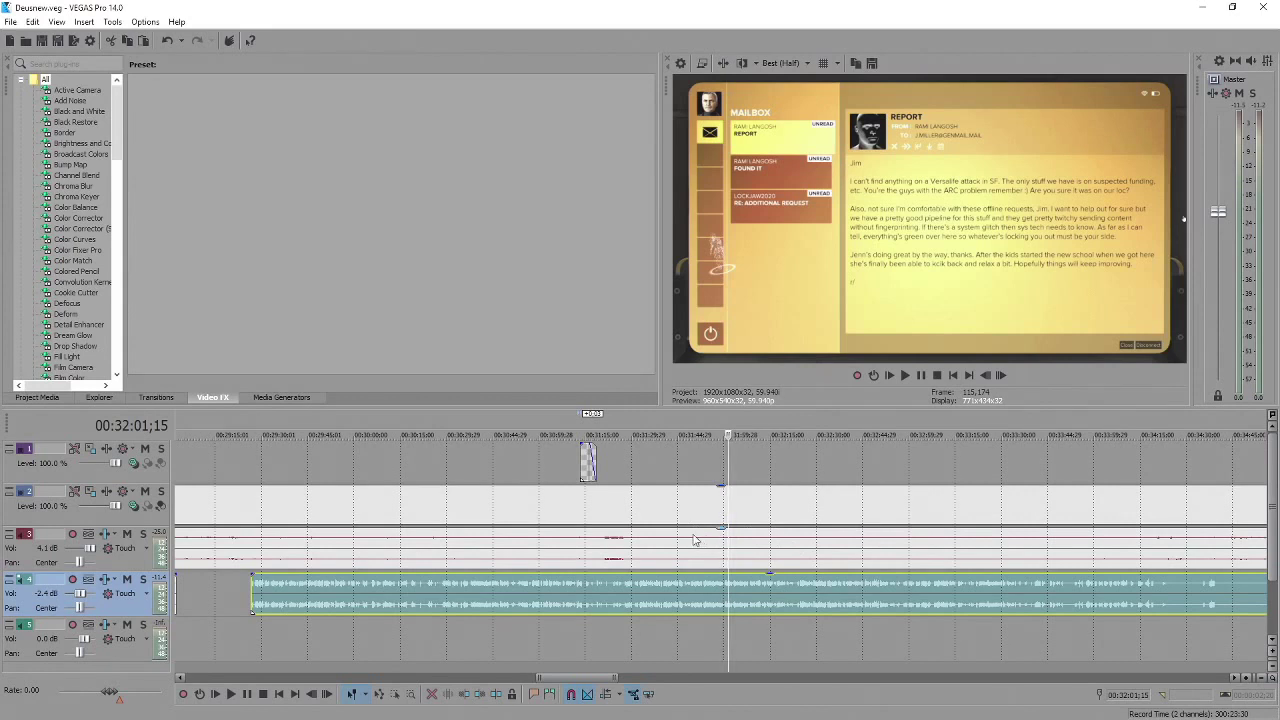
Continue reviewing the voice commentary on track 4 from 00:32:01;15 and pause at 00:32:09;04.
{"action": "scroll", "coordinate": [727, 590], "scroll_direction": "up", "scroll_amount": 3}
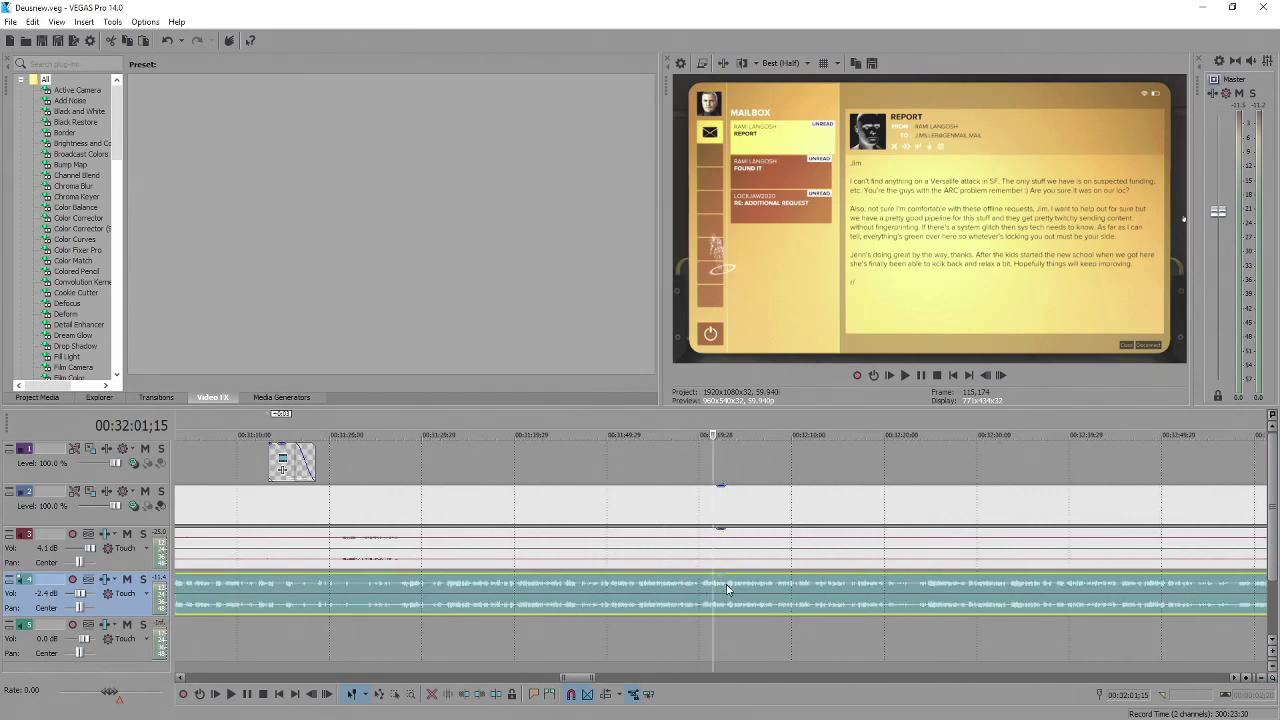
{"action": "scroll", "coordinate": [727, 590], "scroll_direction": "up", "scroll_amount": 2}
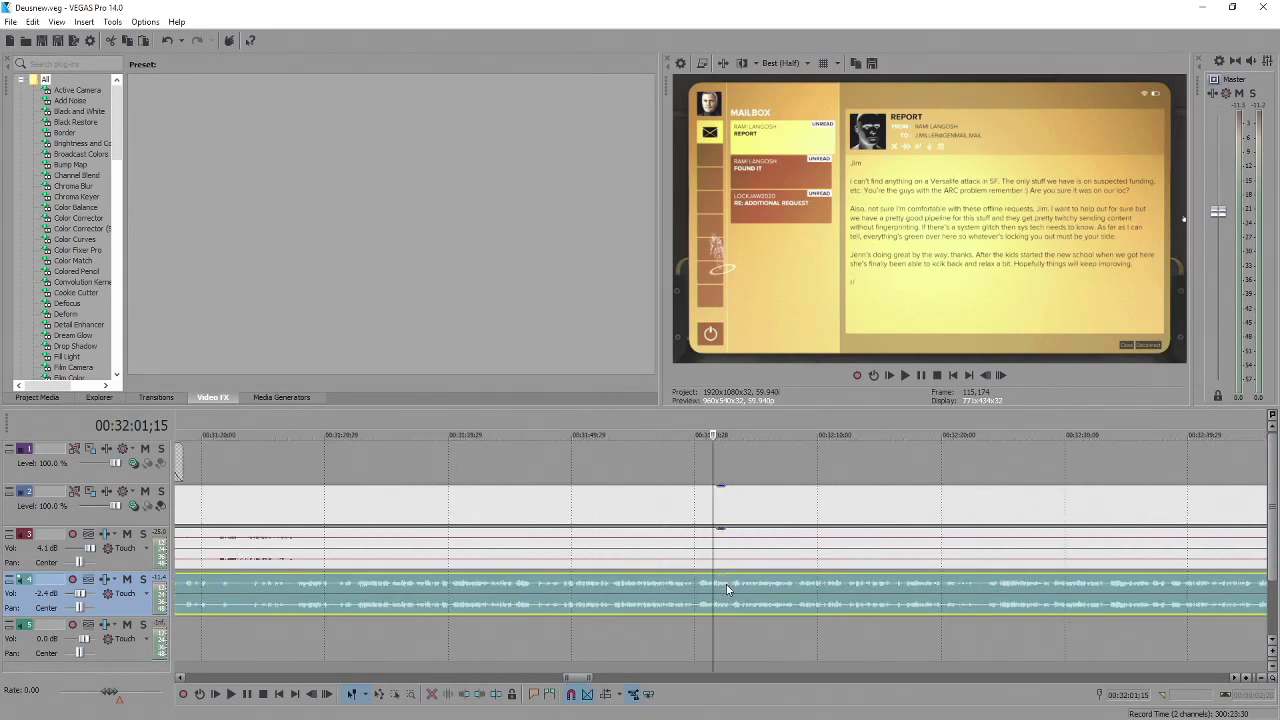
{"action": "key", "text": "space"}
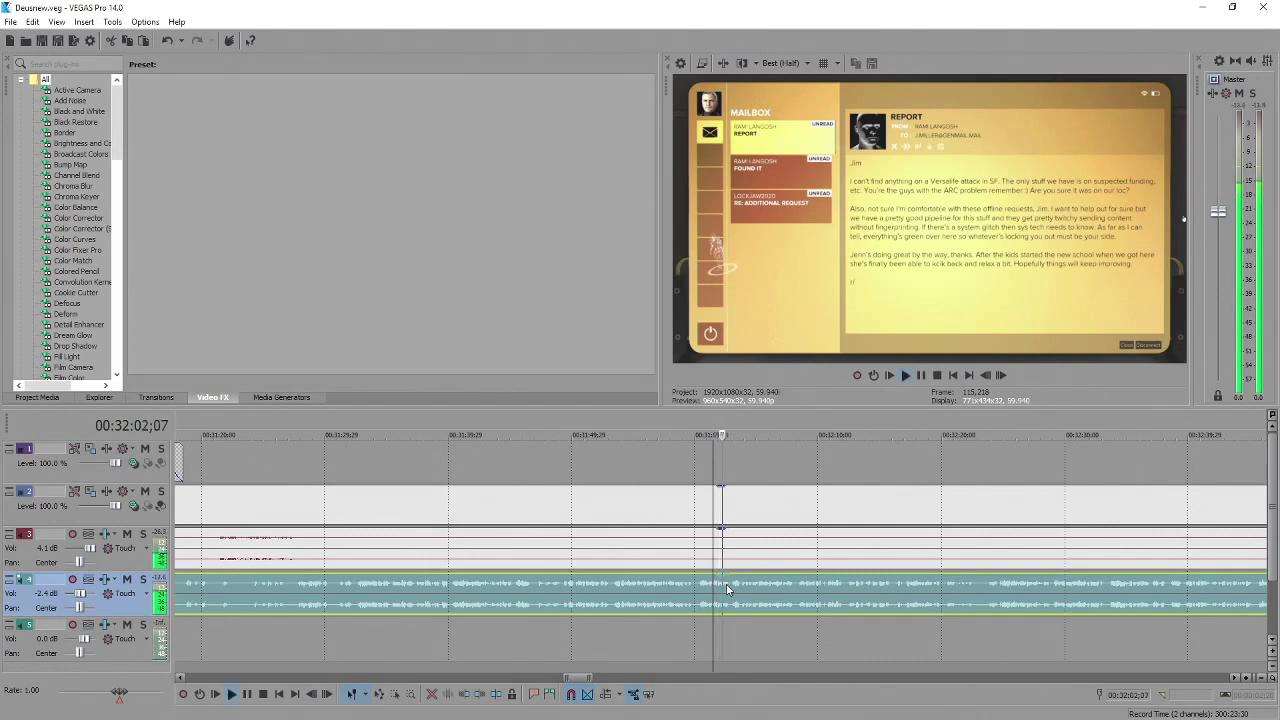
{"action": "scroll", "coordinate": [727, 590], "scroll_direction": "down", "scroll_amount": 5}
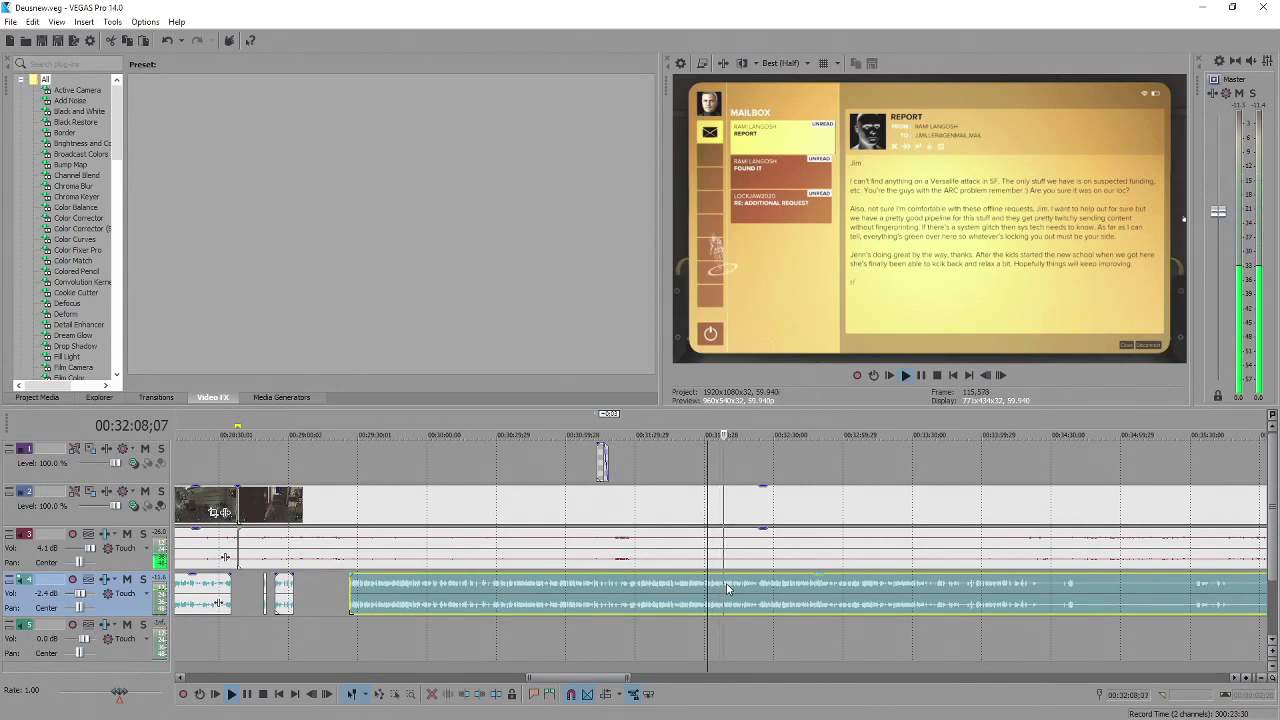
{"action": "key", "text": "Return"}
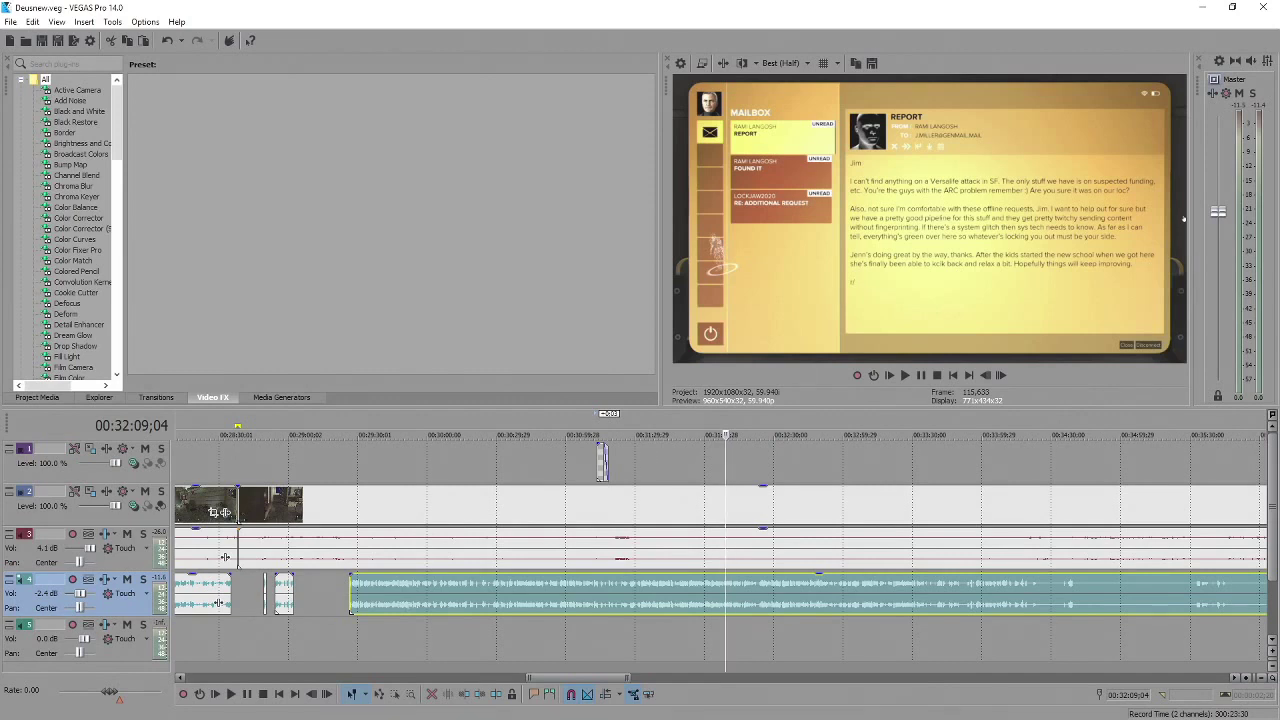
Replay from 00:32:08;13 through the switch to the FOUND IT email and pause at 00:32:21;20.
{"action": "scroll", "coordinate": [700, 595], "scroll_direction": "up", "scroll_amount": 5}
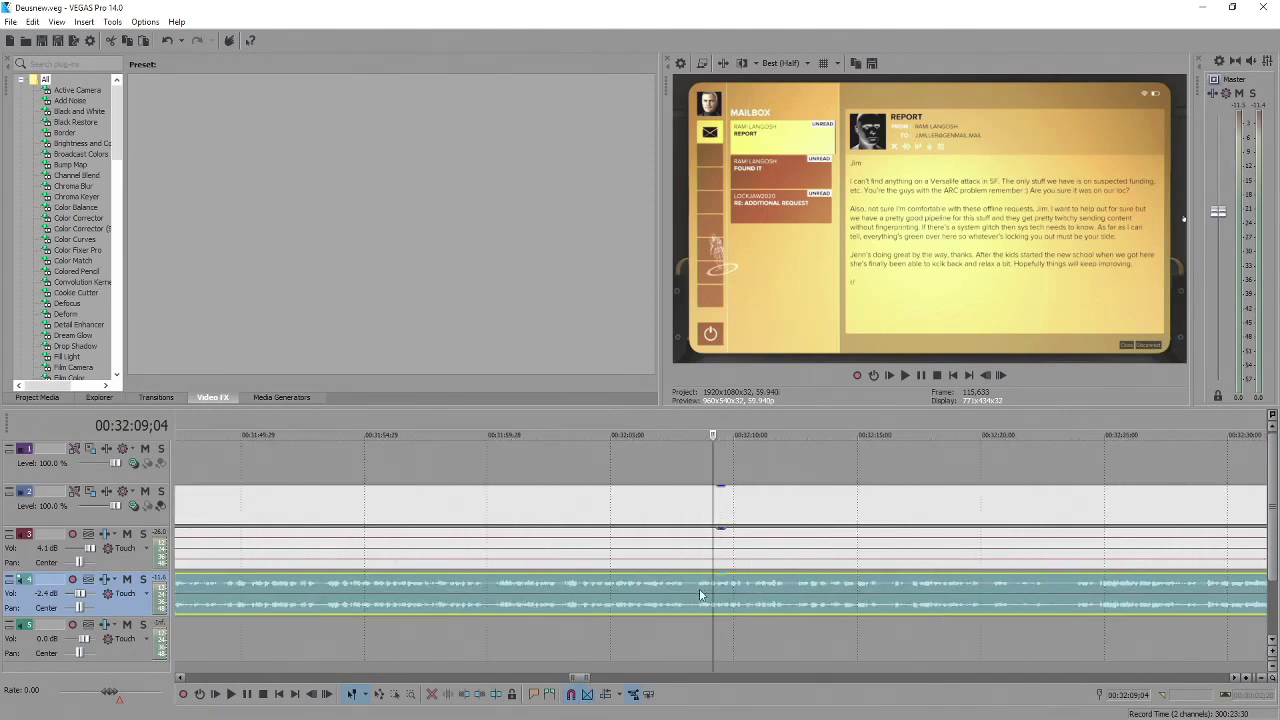
{"action": "left_click", "coordinate": [697, 593]}
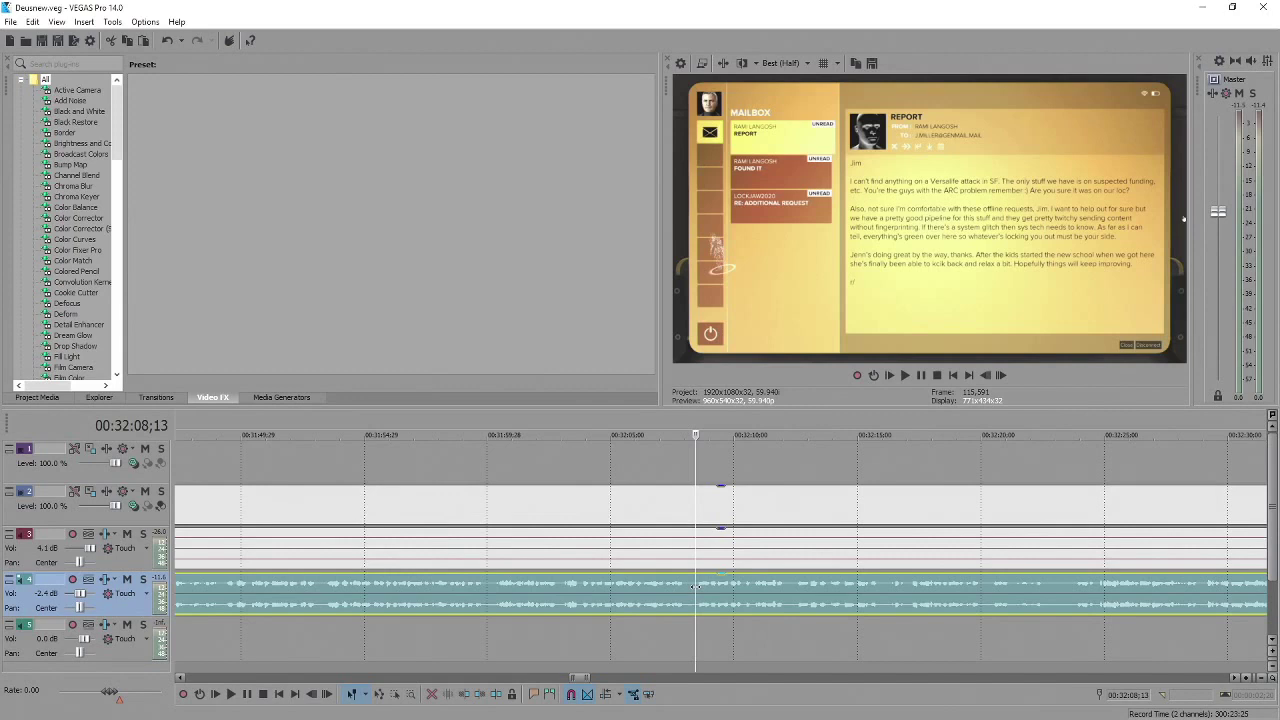
{"action": "key", "text": "space"}
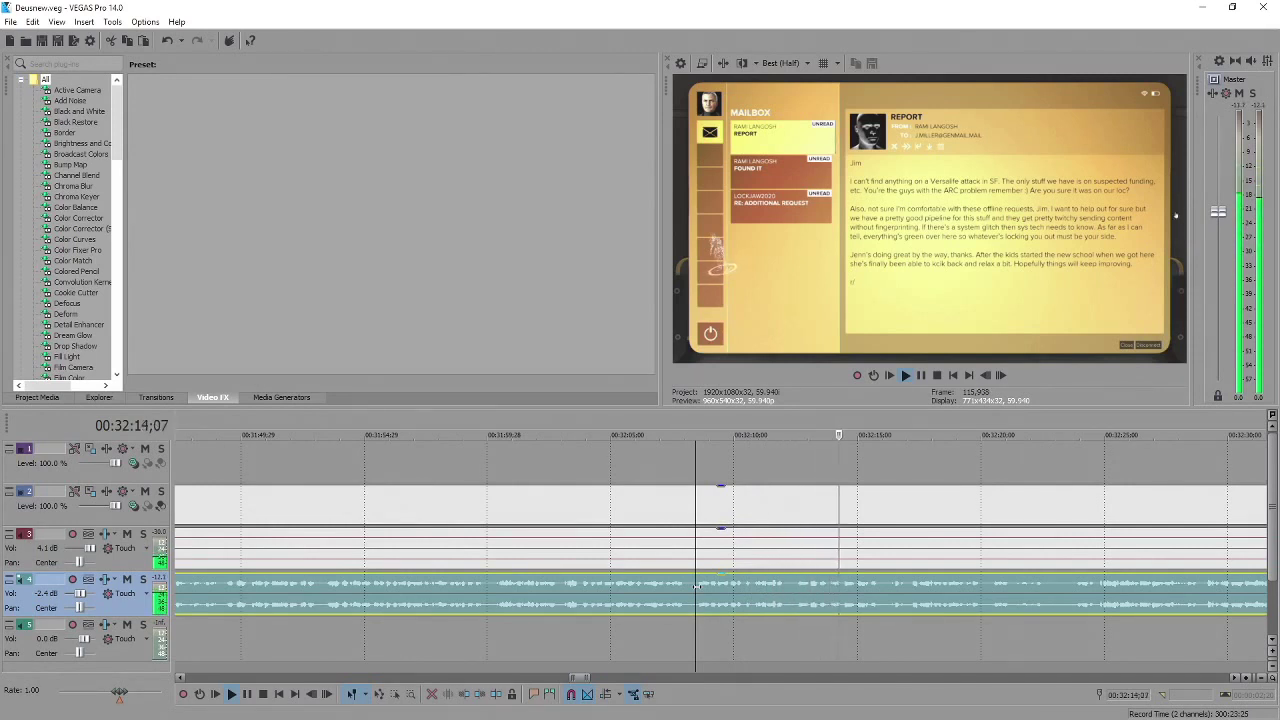
{"action": "scroll", "coordinate": [697, 586], "scroll_direction": "down", "scroll_amount": 2}
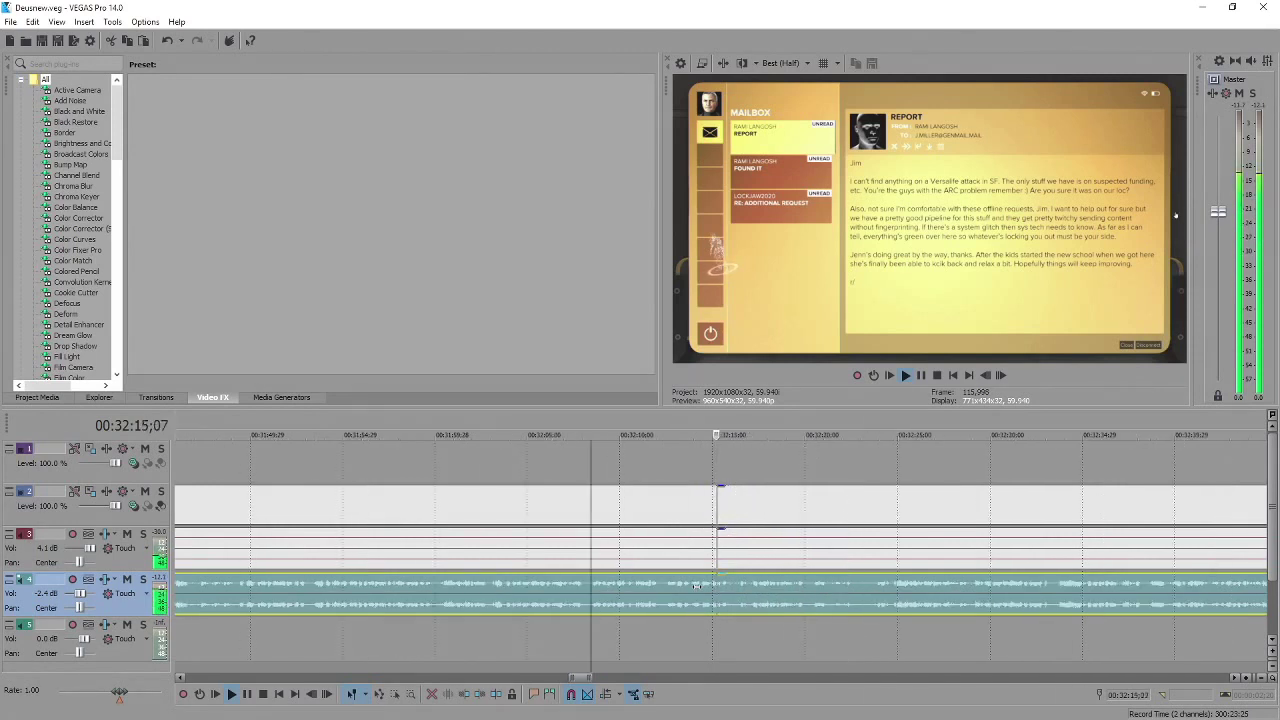
{"action": "left_click", "coordinate": [864, 586]}
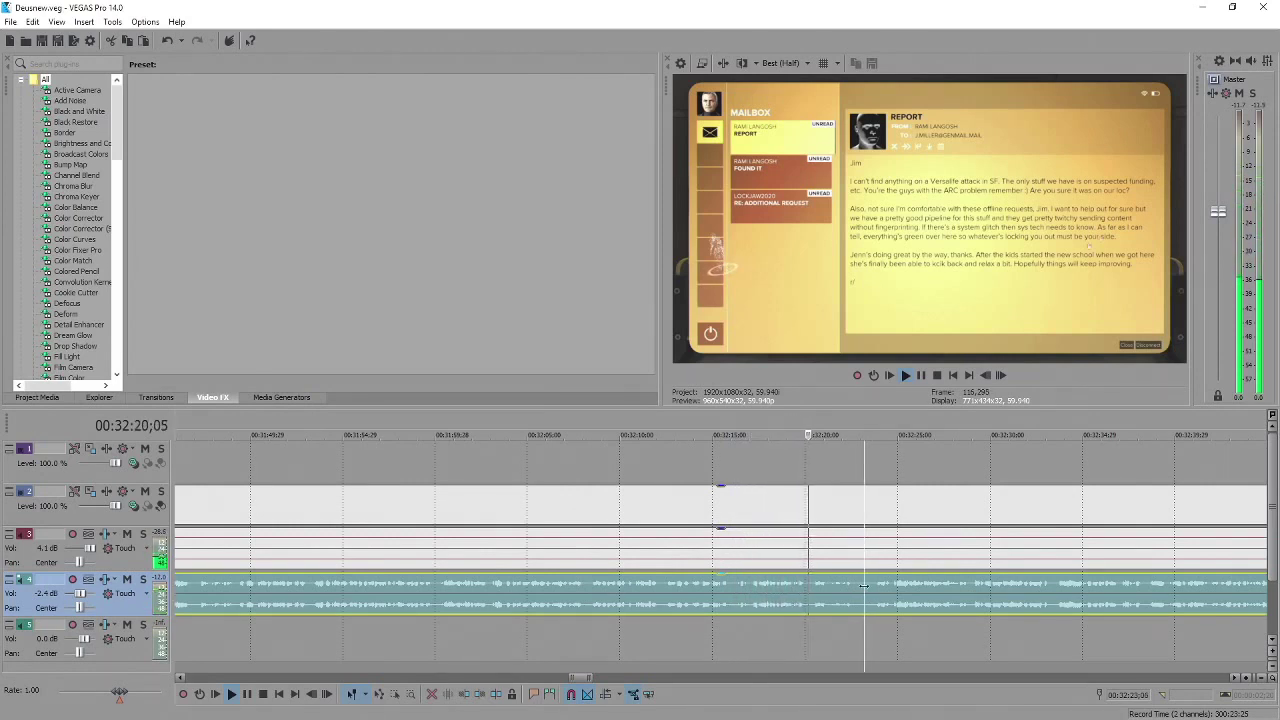
{"action": "key", "text": "Return"}
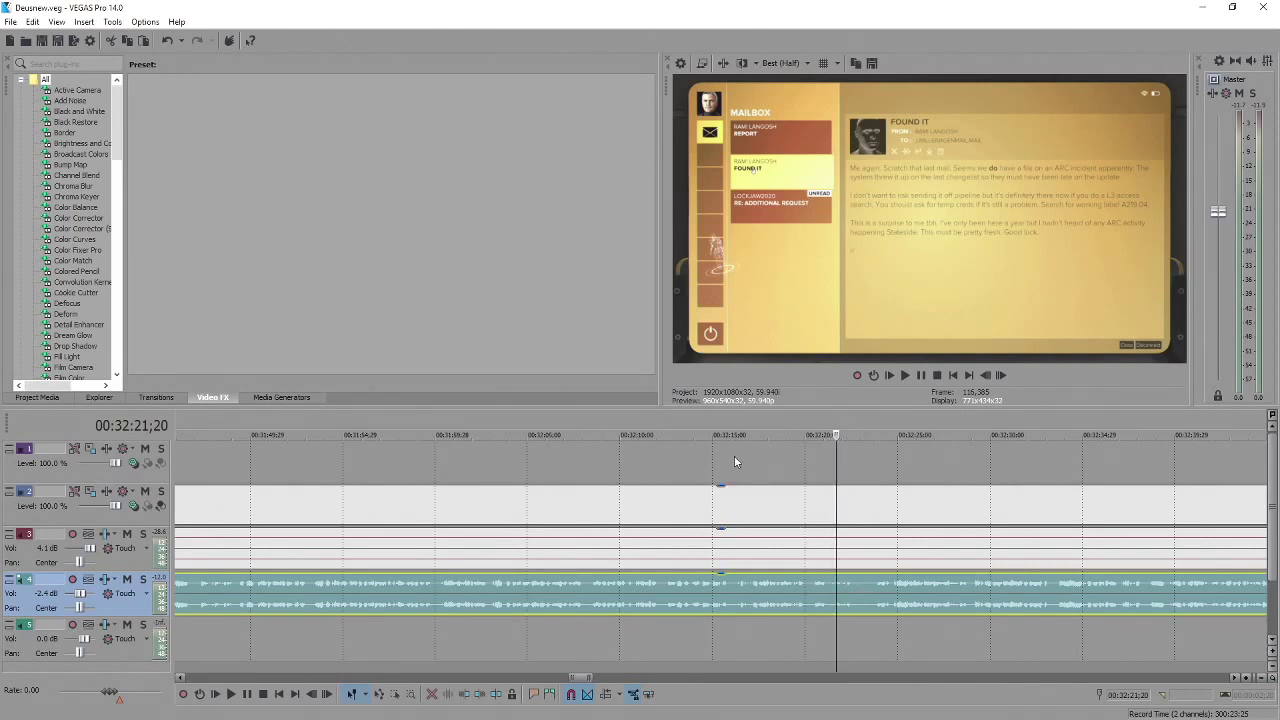
Replay the start of the FOUND IT email from 00:32:21;08 and pause at 00:32:29;28.
{"action": "scroll", "coordinate": [905, 584], "scroll_direction": "up", "scroll_amount": 4}
{"action": "left_click", "coordinate": [692, 588]}
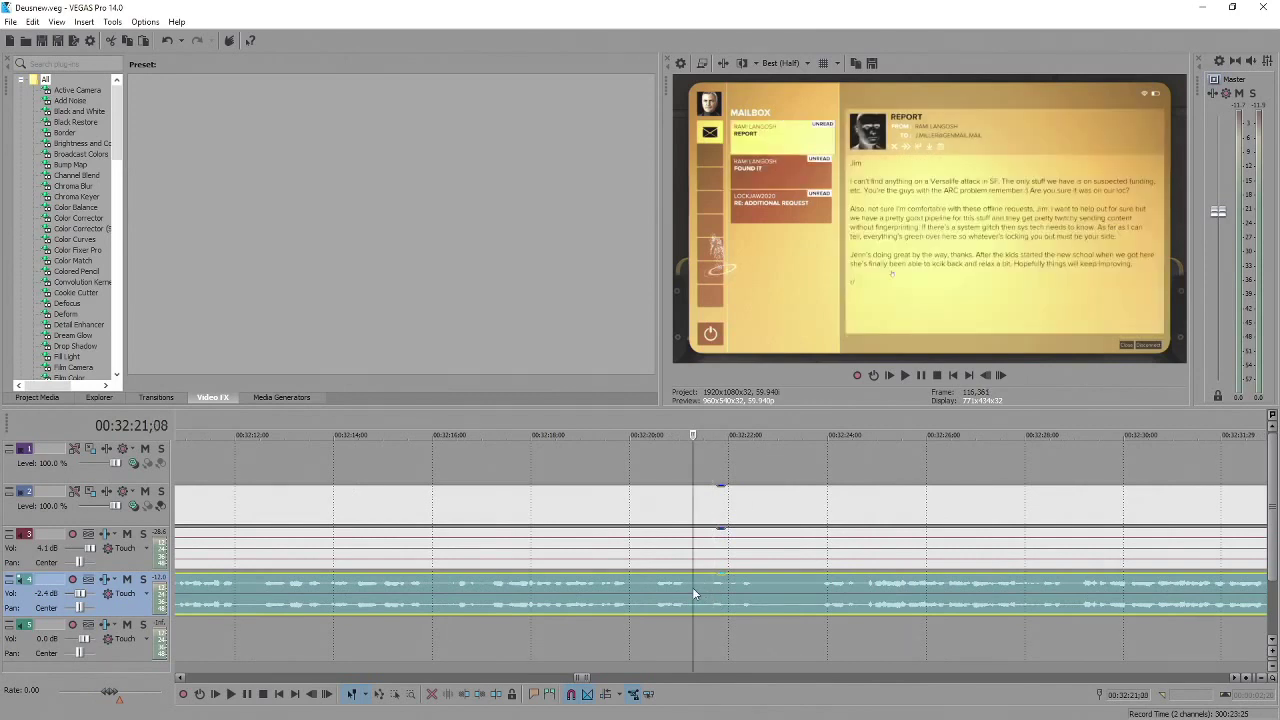
{"action": "key", "text": "space"}
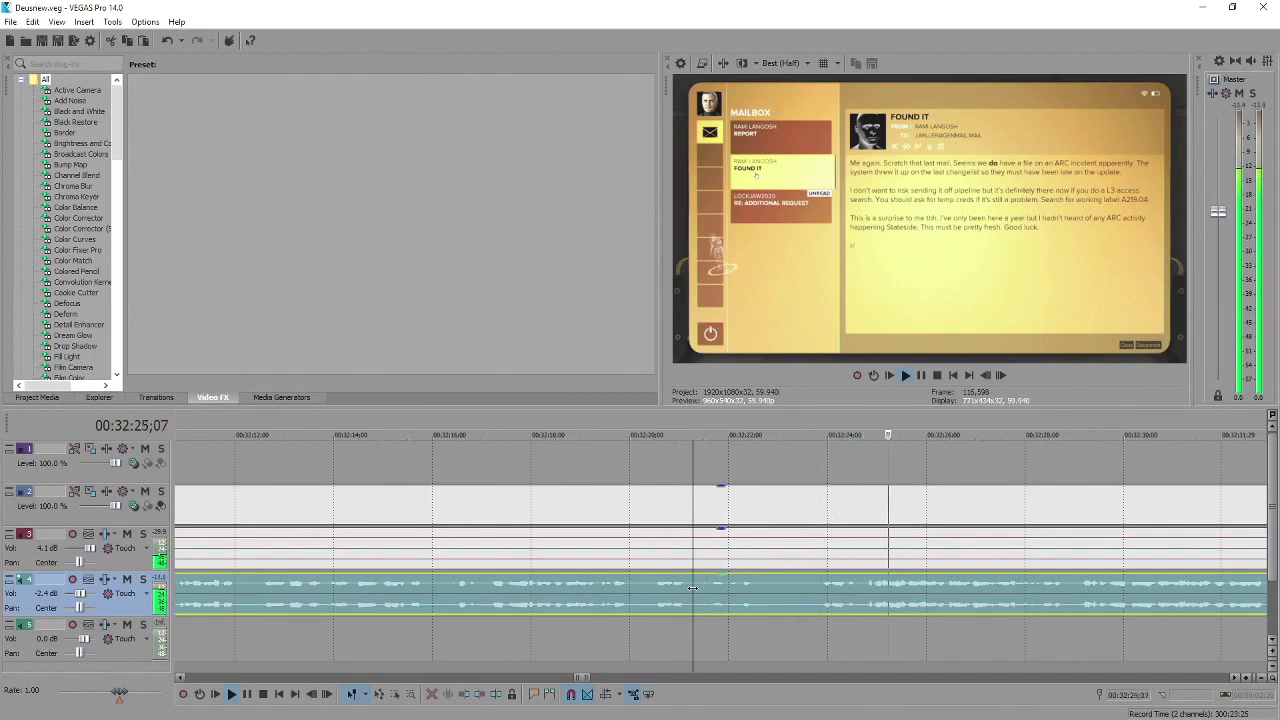
{"action": "scroll", "coordinate": [692, 588], "scroll_direction": "down", "scroll_amount": 5}
{"action": "scroll", "coordinate": [768, 594], "scroll_direction": "up", "scroll_amount": 1}
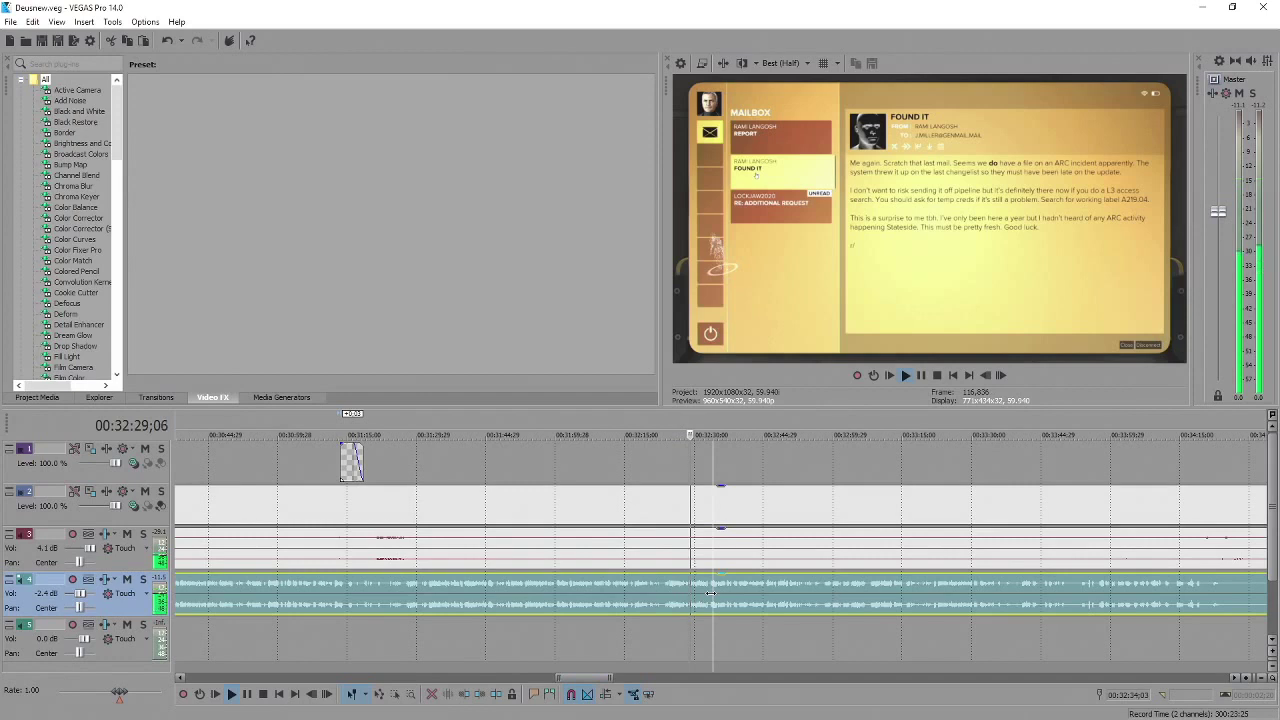
{"action": "key", "text": "Return"}
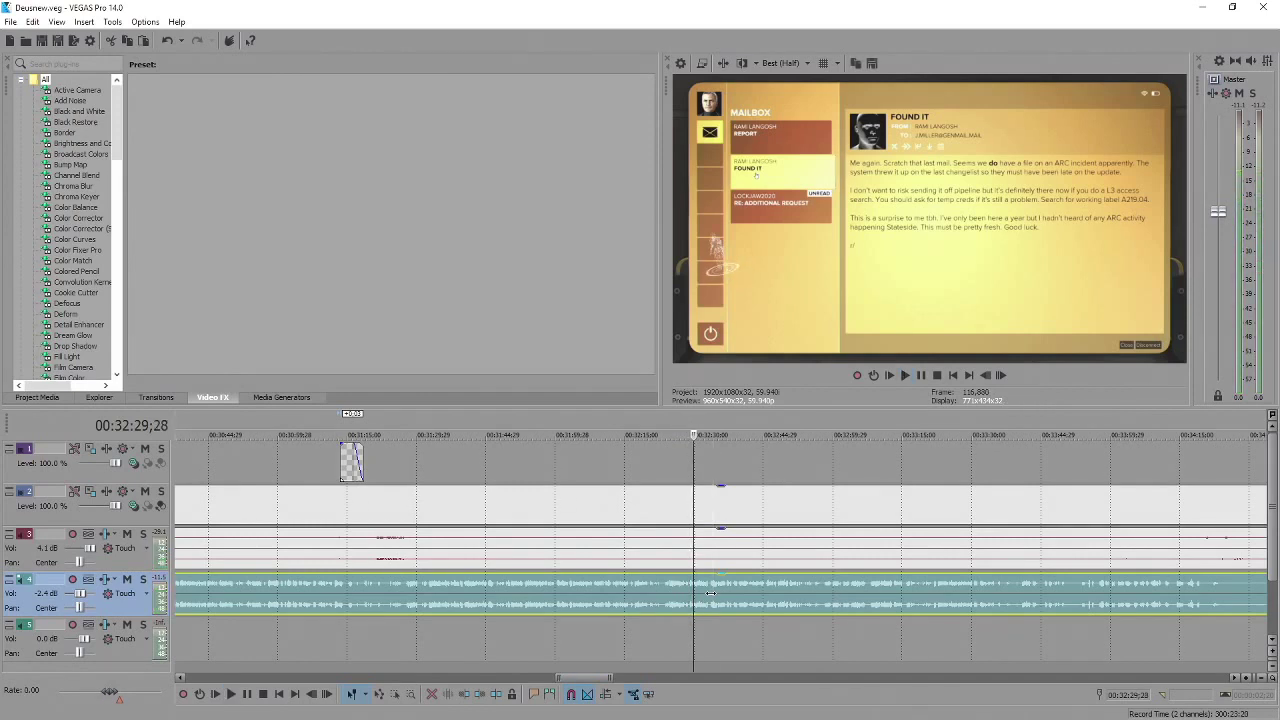
Play on from 00:32:29;28, pause at 00:32:32;14, and resume listening to the commentary over the FOUND IT email.
{"action": "key", "text": "Return"}
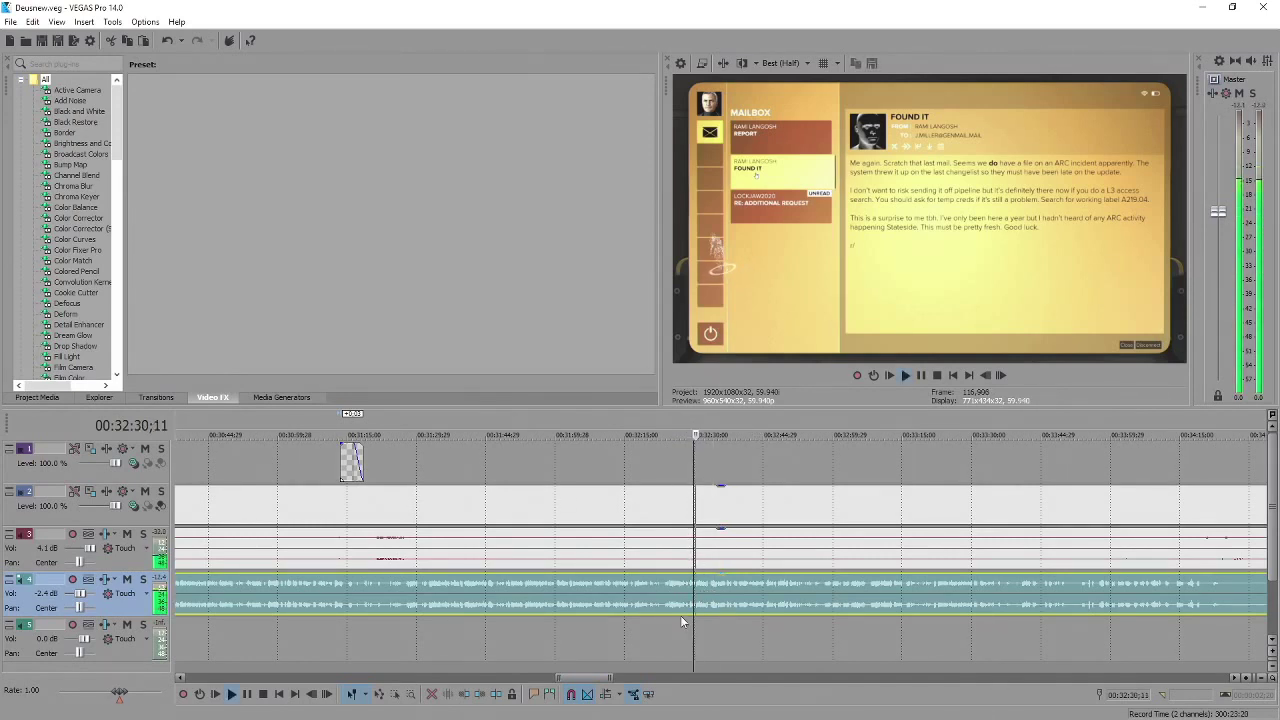
{"action": "scroll", "coordinate": [822, 605], "scroll_direction": "up", "scroll_amount": 3}
{"action": "key", "text": "Return"}
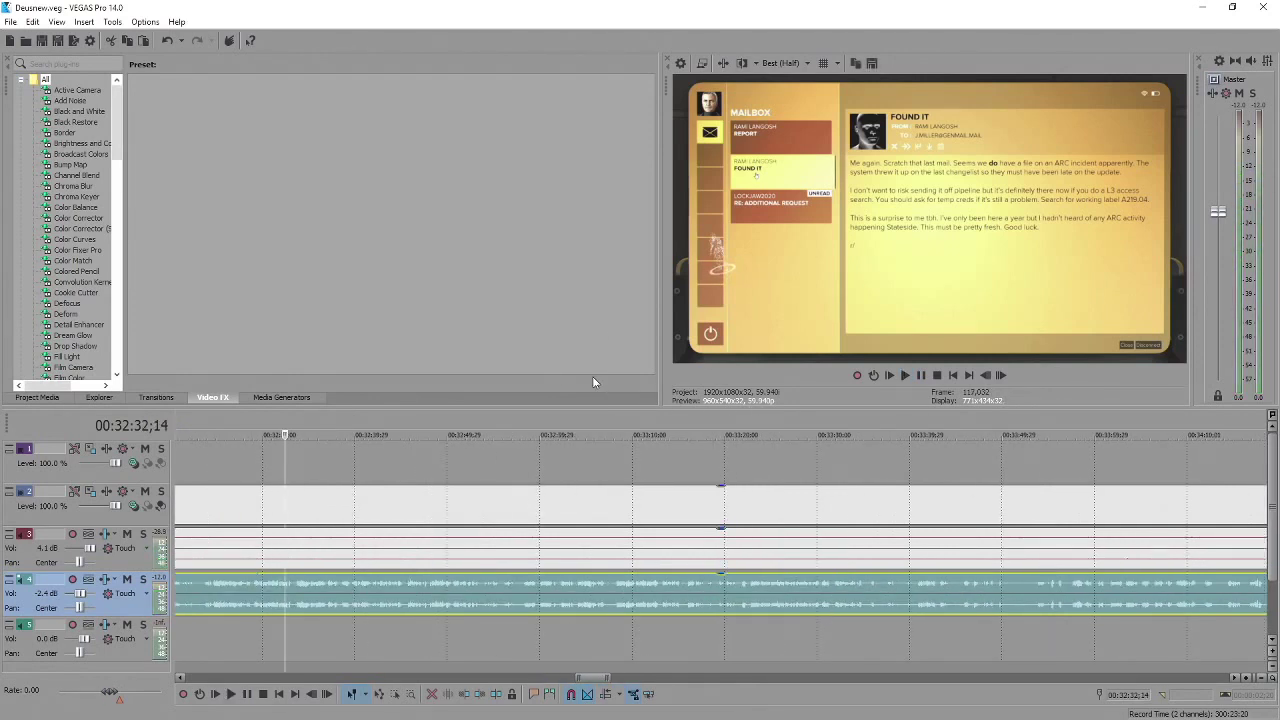
{"action": "key", "text": "Return"}
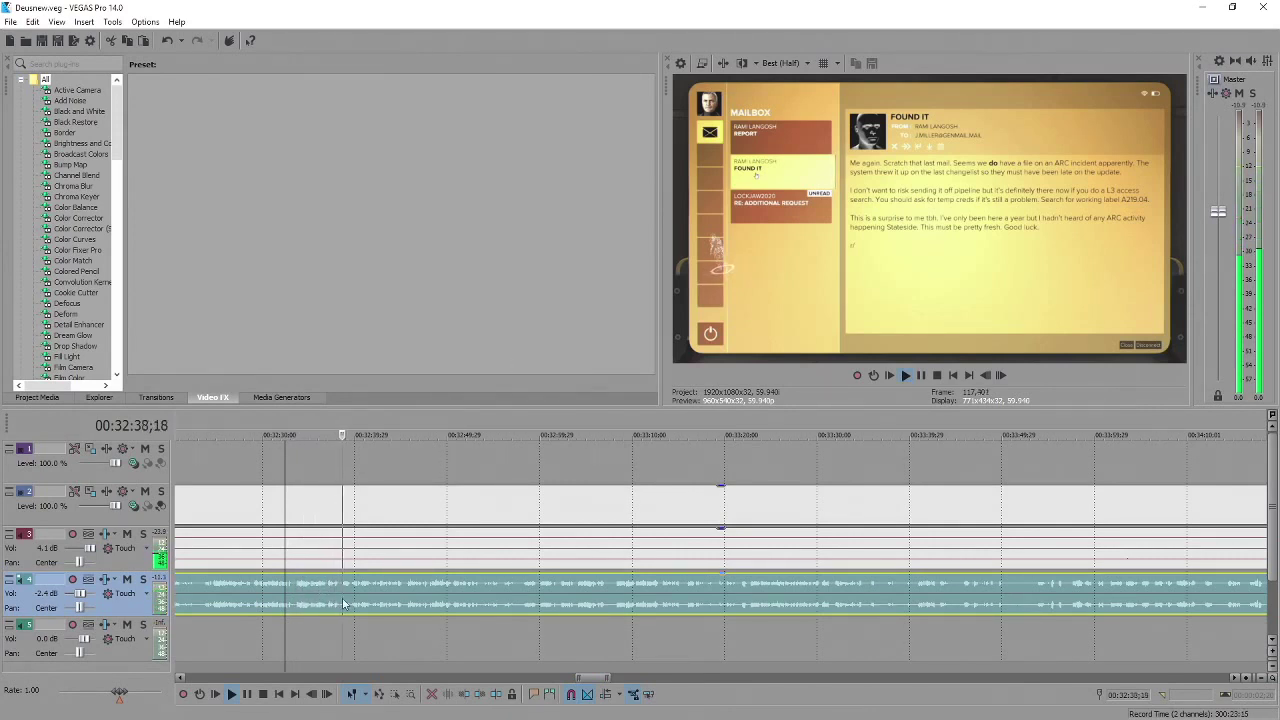
Select the gameplay clip on track 2, replay the commentary just before 00:32:36;21, and pause at 00:32:36;05.
{"action": "left_click", "coordinate": [324, 505]}
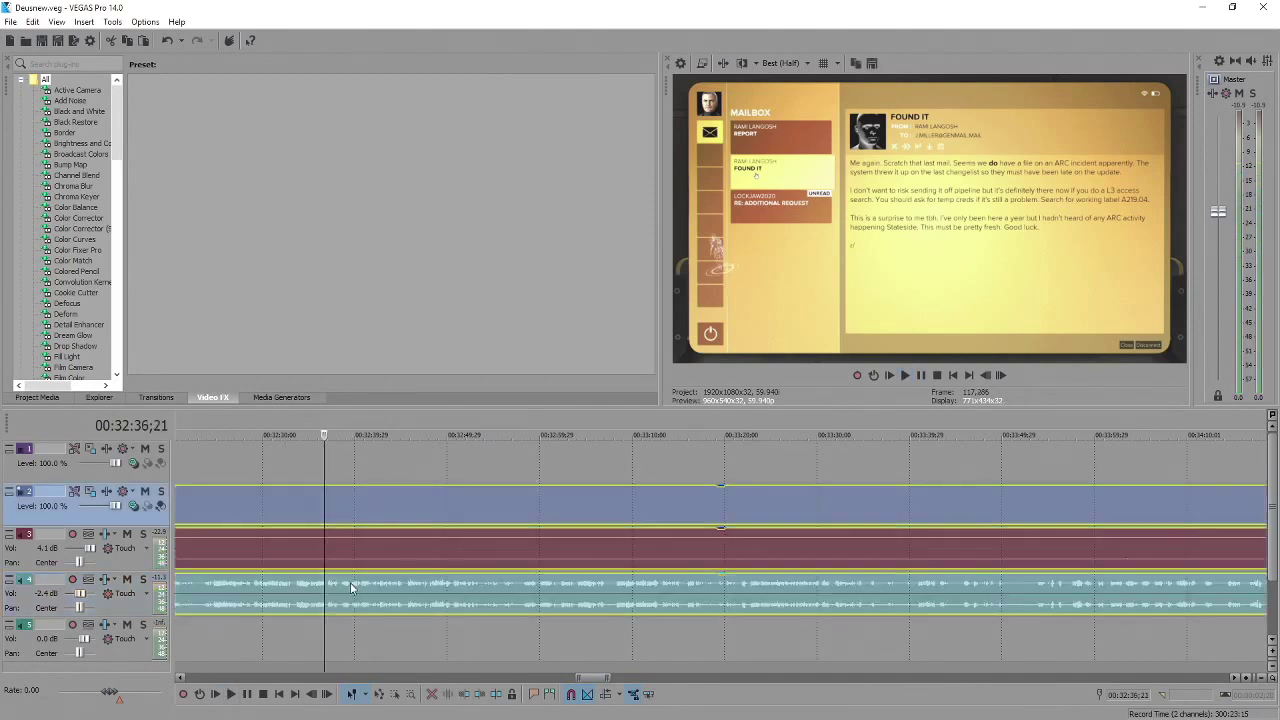
{"action": "scroll", "coordinate": [752, 586], "scroll_direction": "up", "scroll_amount": 3}
{"action": "key", "text": "space"}
{"action": "scroll", "coordinate": [688, 510], "scroll_direction": "up", "scroll_amount": 2}
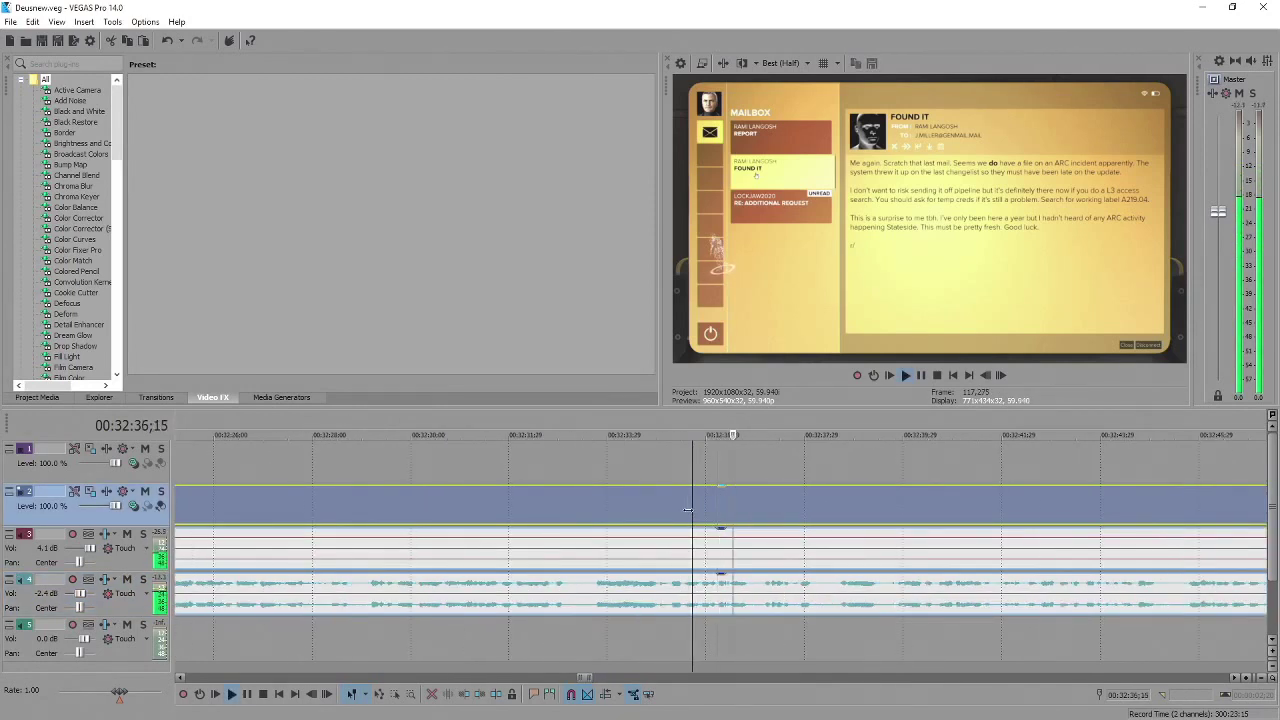
{"action": "key", "text": "space"}
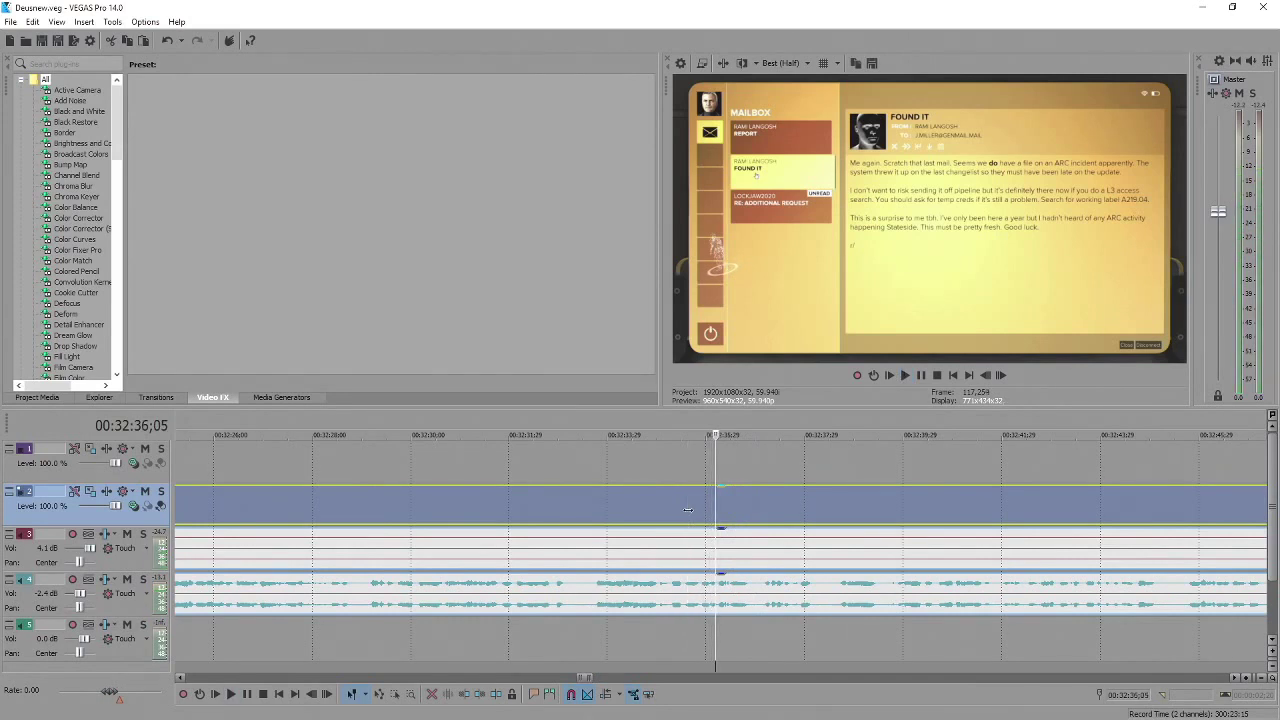
Split the clips at 00:32:36;01, trim the following clips' start to 00:32:37;04 and close the gap.
{"action": "key", "text": "Return"}
{"action": "key", "text": "s"}
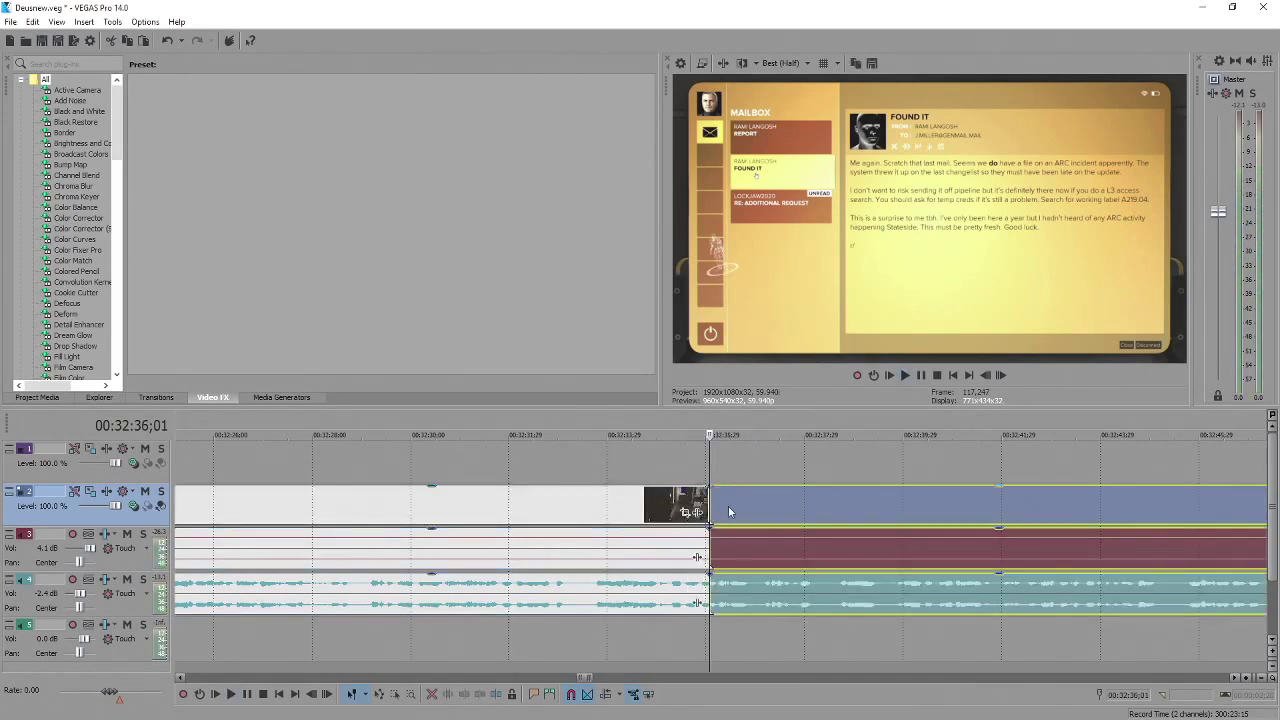
{"action": "key", "text": "space"}
{"action": "key", "text": "Return"}
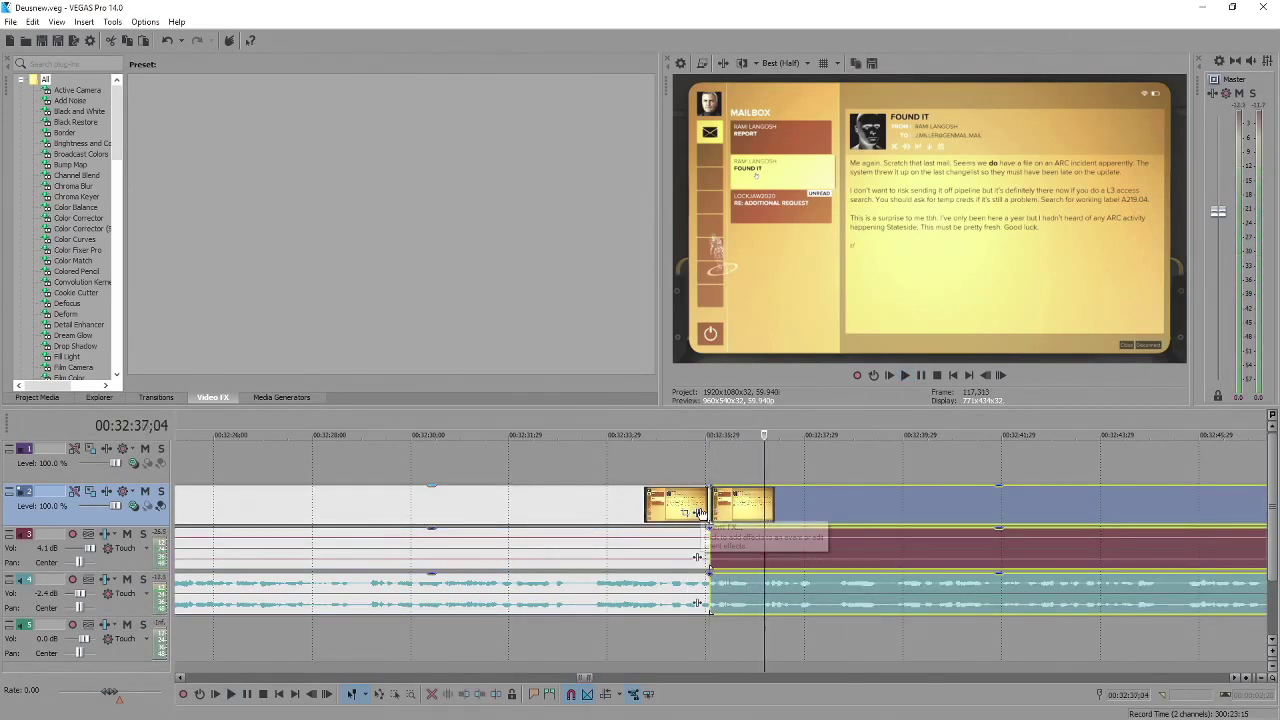
{"action": "left_click_drag", "start_coordinate": [712, 505], "coordinate": [738, 517]}
{"action": "left_click", "coordinate": [676, 549]}
Extend the game audio on track 3 by 1:03 over the next clip as a crossfade and play on to 00:32:45;29.
{"action": "key", "text": "space"}
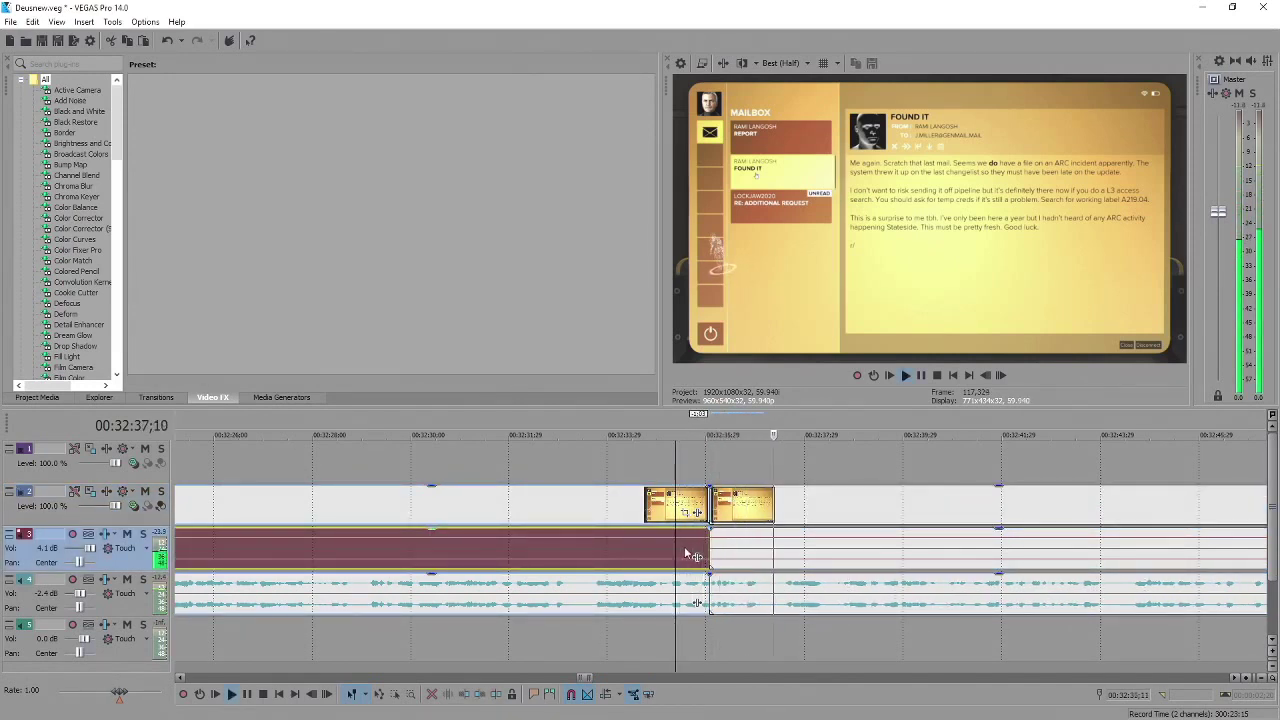
{"action": "left_click_drag", "start_coordinate": [707, 546], "coordinate": [764, 546]}
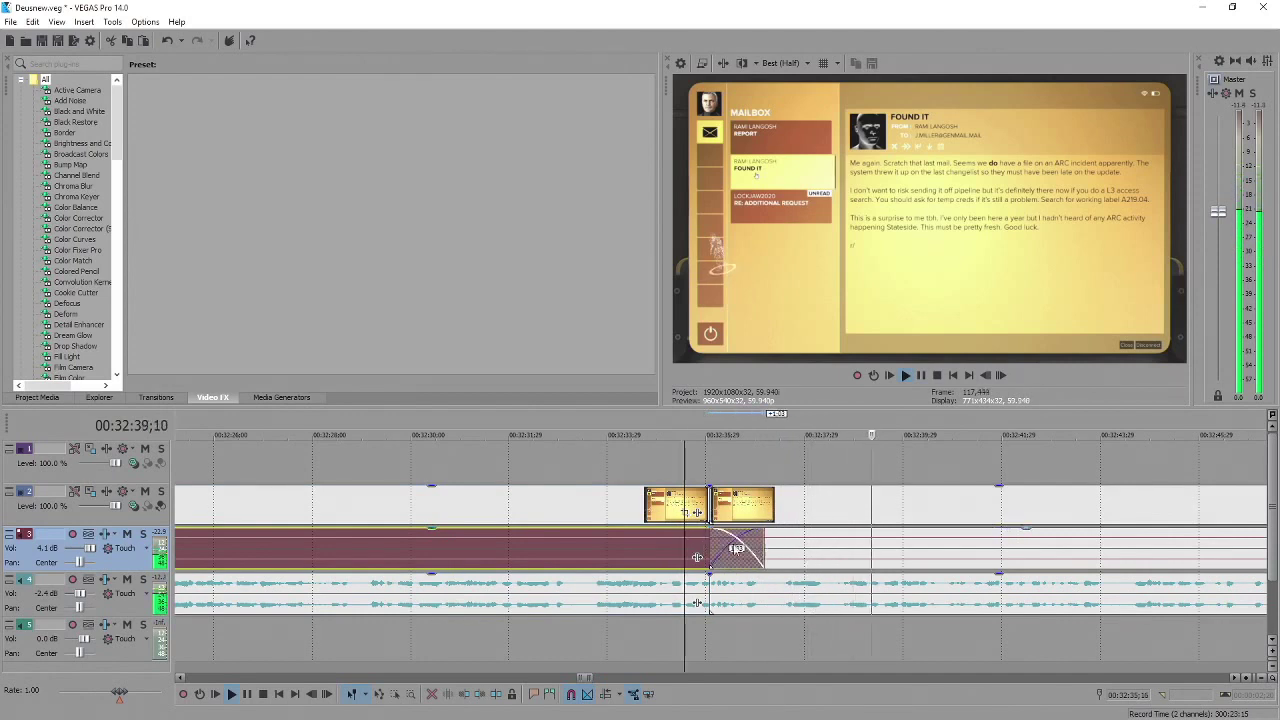
{"action": "left_click", "coordinate": [591, 502]}
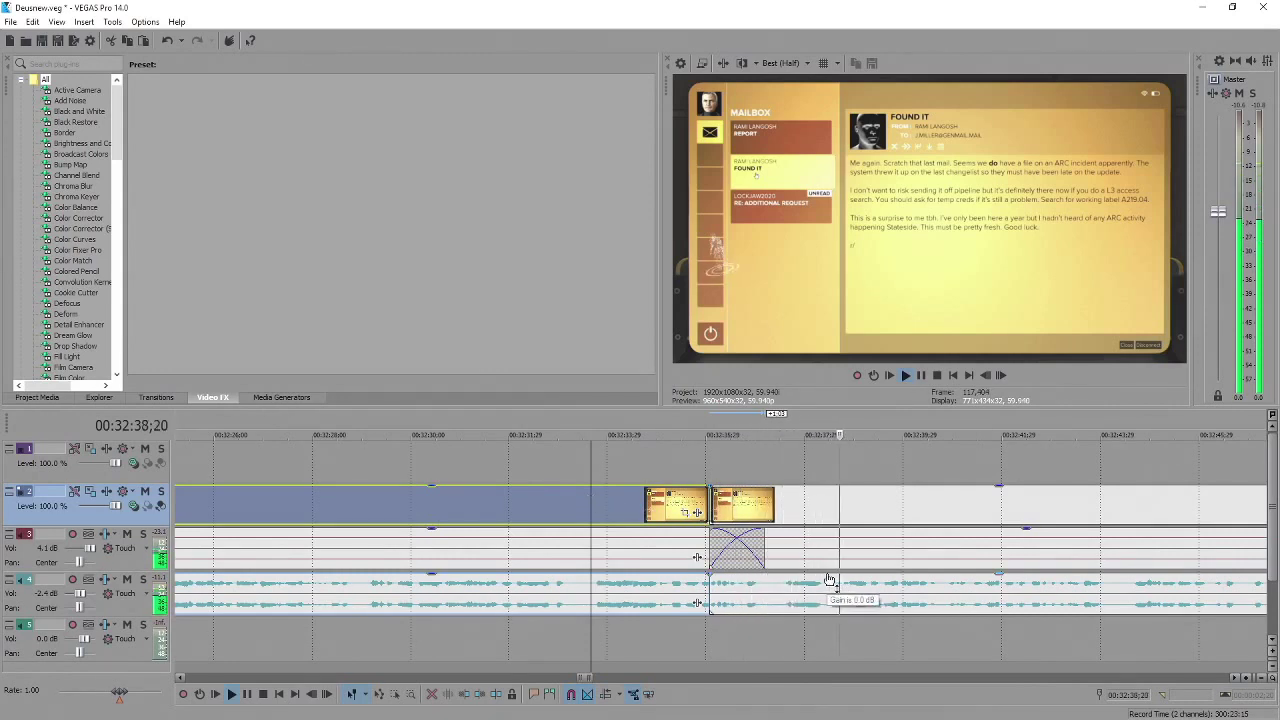
{"action": "scroll", "coordinate": [814, 589], "scroll_direction": "up", "scroll_amount": 1}
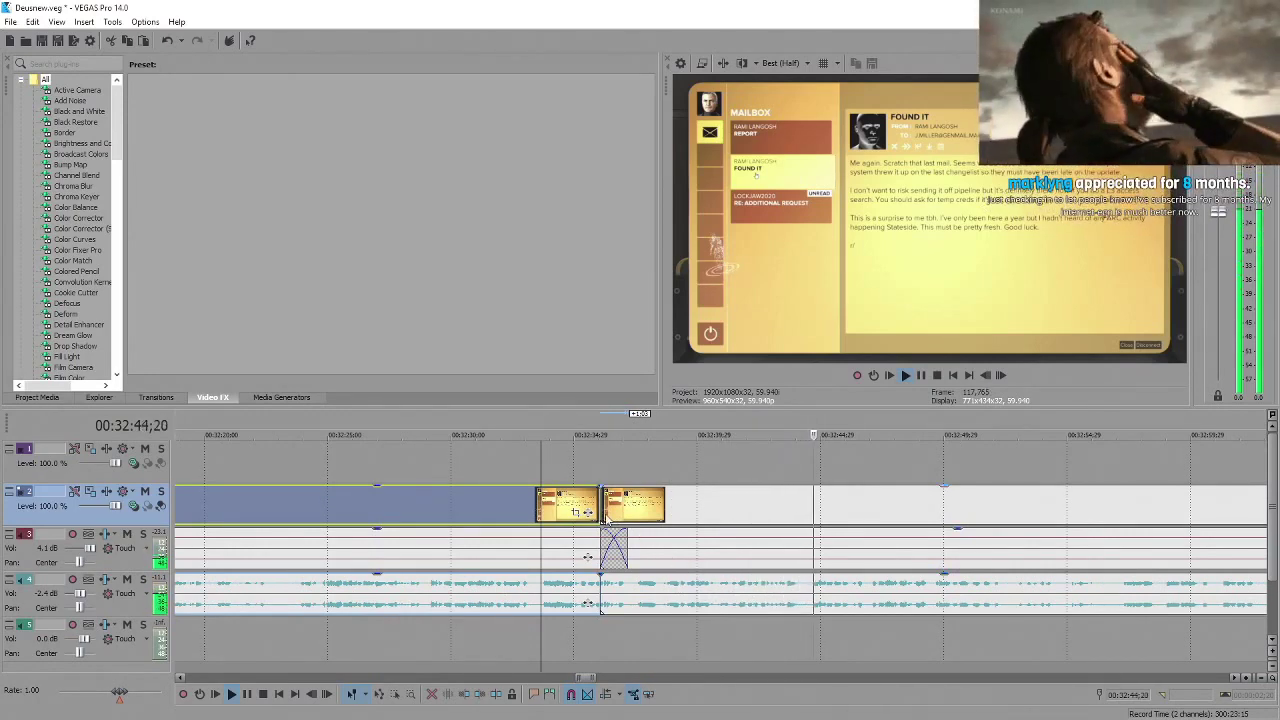
{"action": "key", "text": "Return"}
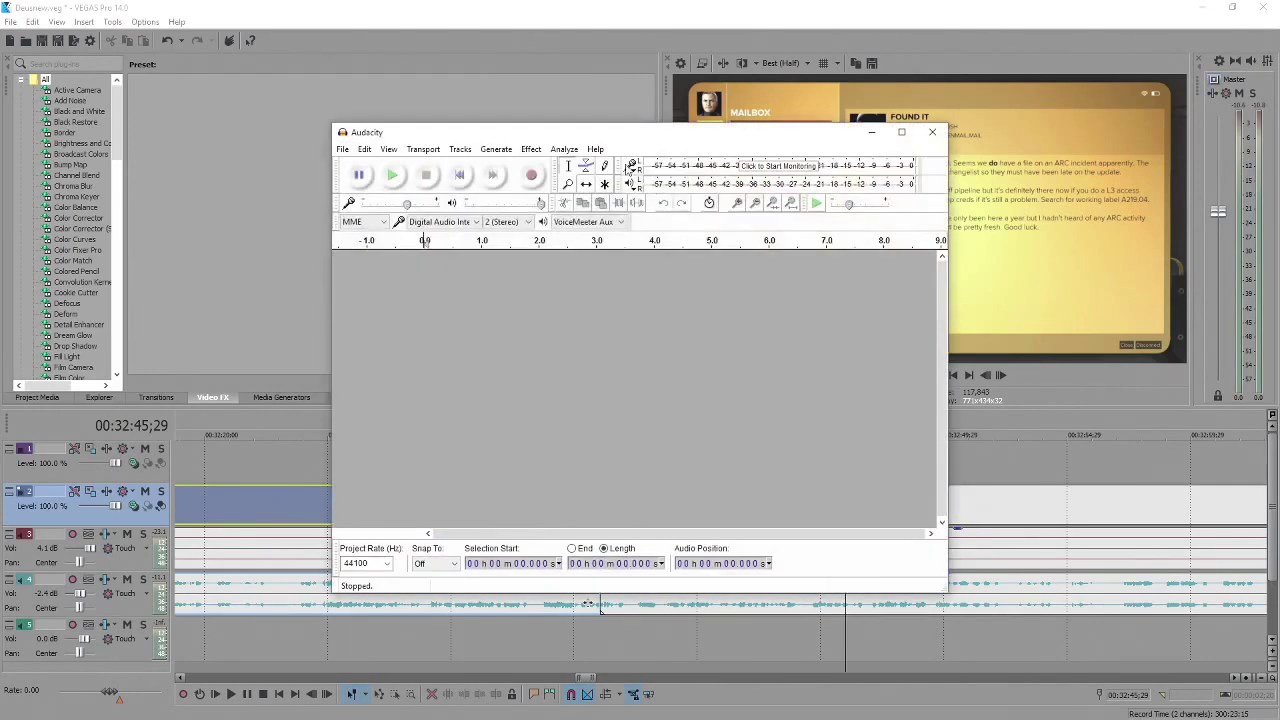
Record a short voice line in Audacity, export its 4.133-second speech selection as an audio file, and return to VEGAS Pro.
{"action": "left_click", "coordinate": [534, 174]}
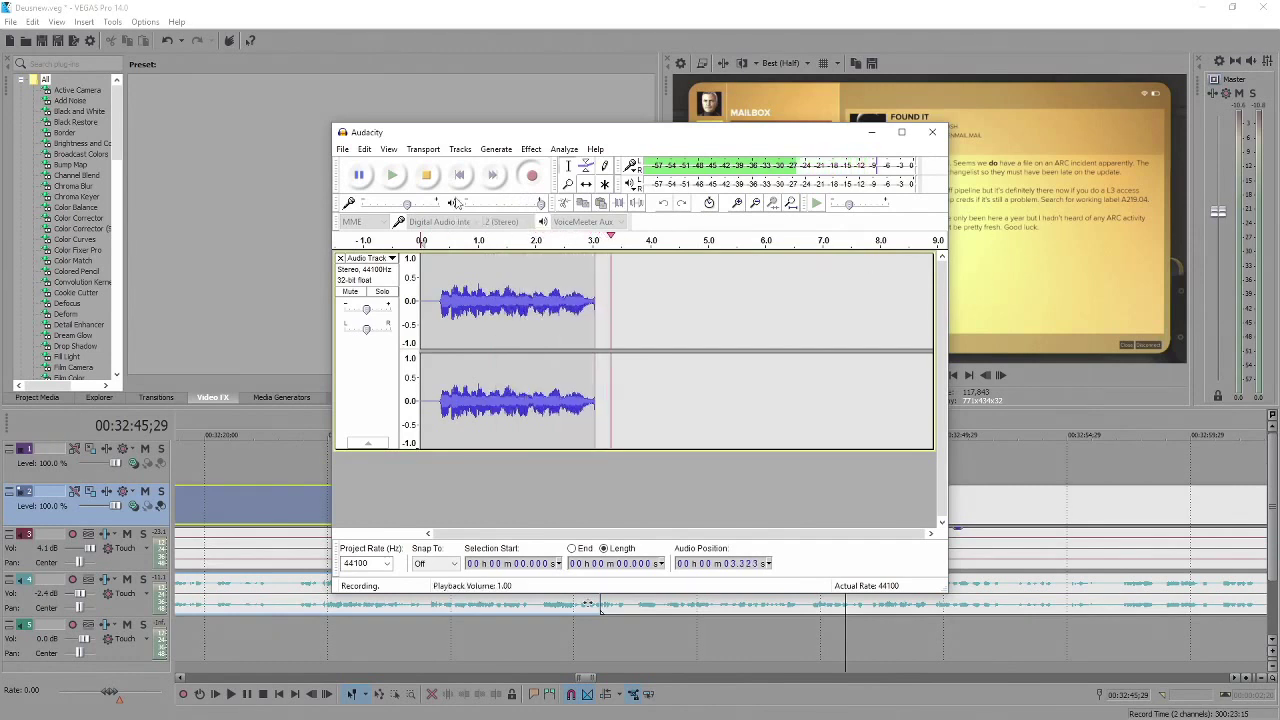
{"action": "left_click", "coordinate": [430, 177]}
{"action": "left_click_drag", "start_coordinate": [670, 300], "coordinate": [432, 300]}
{"action": "left_click", "coordinate": [342, 149]}
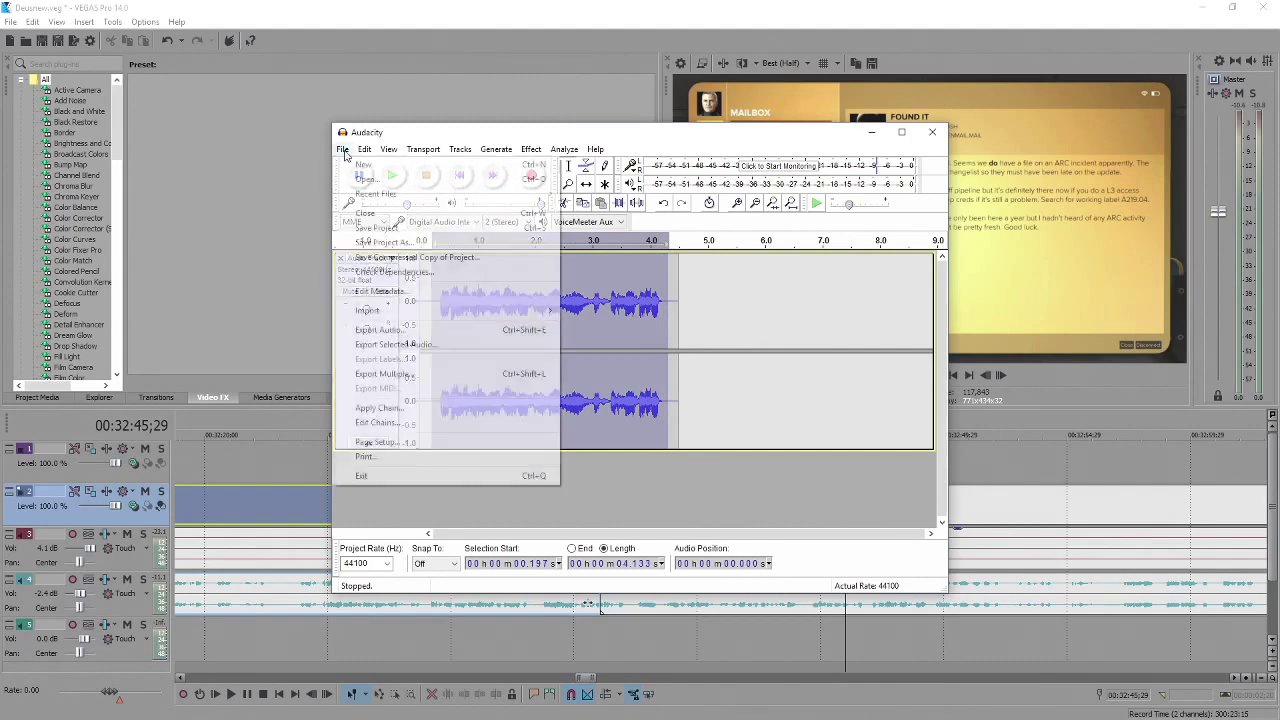
{"action": "left_click", "coordinate": [420, 344]}
{"action": "type", "text": "cat"}
{"action": "key", "text": "Return"}
{"action": "left_click", "coordinate": [744, 6]}
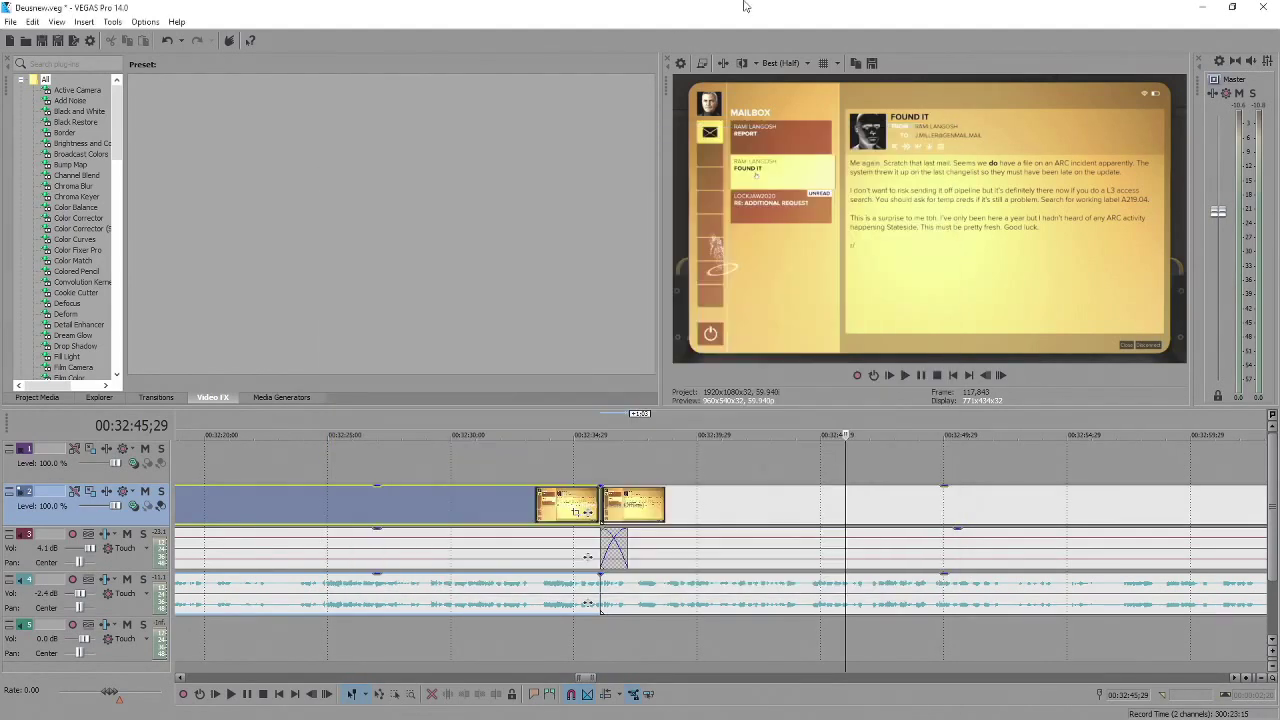
Refresh the Audio folder listing and place Nerdshit.wav on track 5 starting at the cut below the FOUND IT email.
{"action": "left_click", "coordinate": [99, 397]}
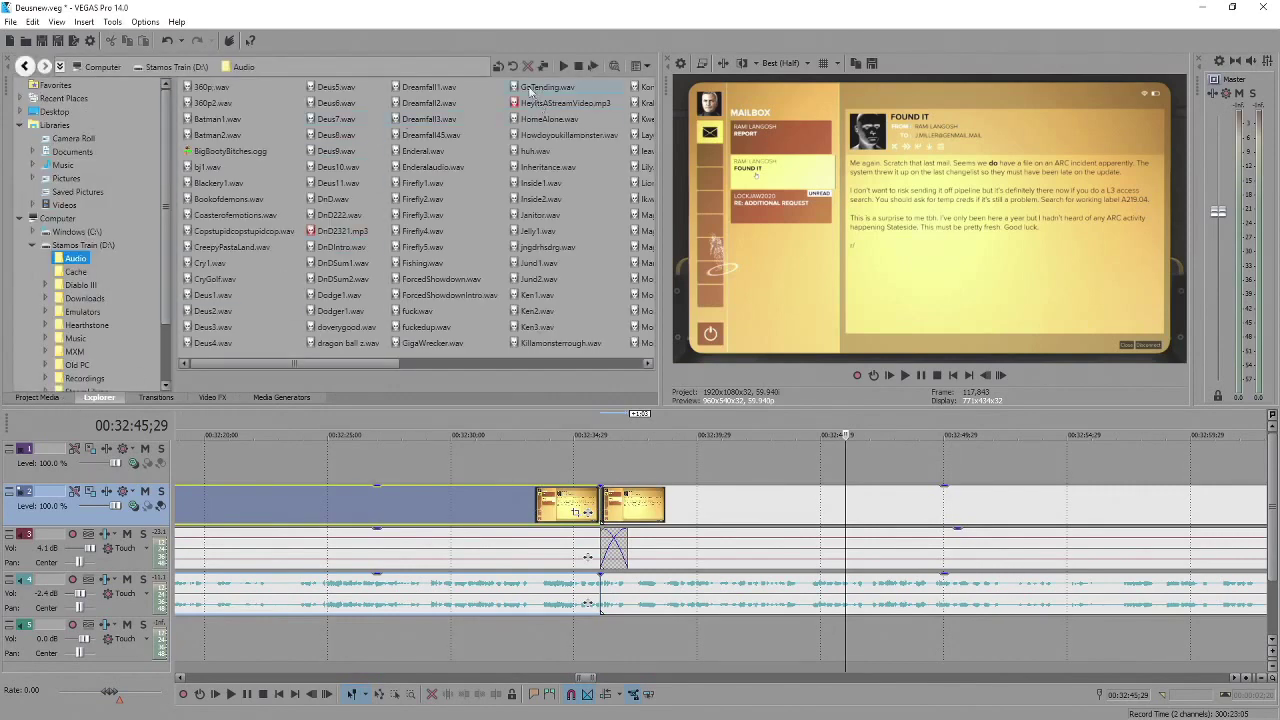
{"action": "left_click", "coordinate": [514, 67]}
{"action": "left_click_drag", "start_coordinate": [377, 364], "coordinate": [490, 368]}
{"action": "left_click", "coordinate": [488, 124]}
{"action": "left_click_drag", "start_coordinate": [627, 622], "coordinate": [600, 630]}
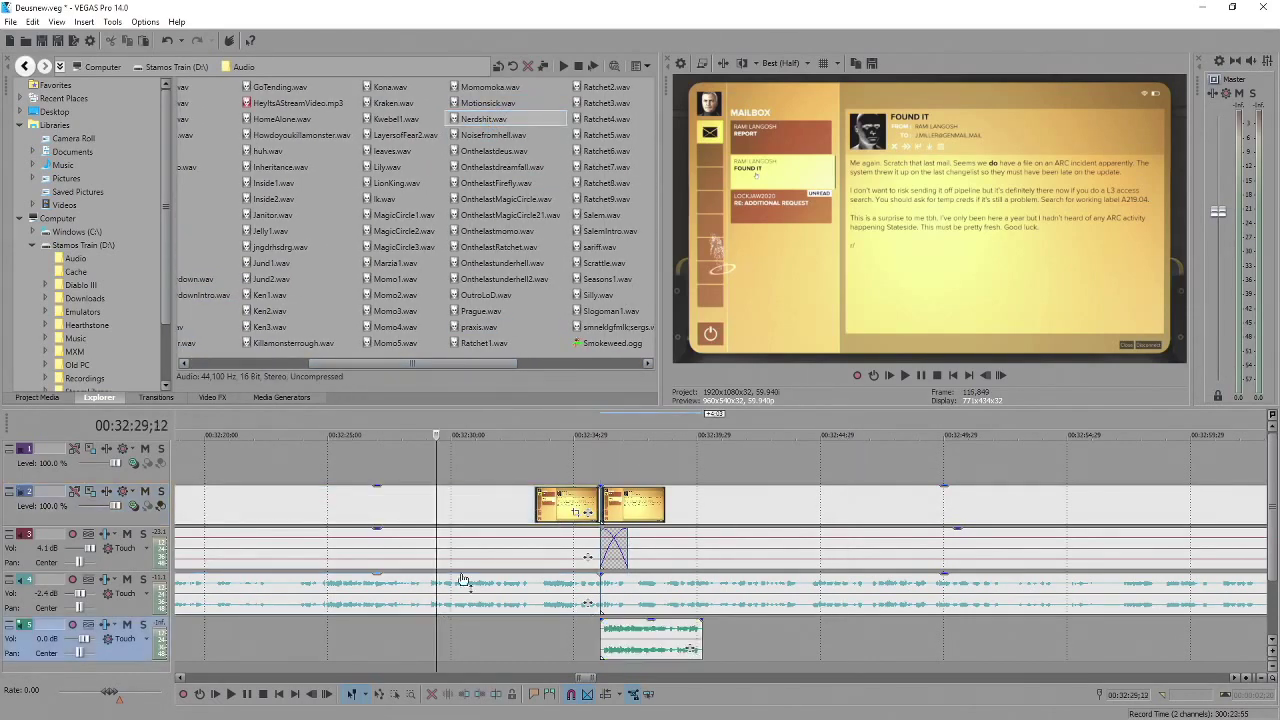
Replay the commentary over the REPORT email and pause at 00:32:21;08, where the FOUND IT email begins.
{"action": "scroll", "coordinate": [463, 580], "scroll_direction": "left", "scroll_amount": 3}
{"action": "left_click", "coordinate": [594, 524]}
{"action": "left_click", "coordinate": [568, 522]}
{"action": "key", "text": "space"}
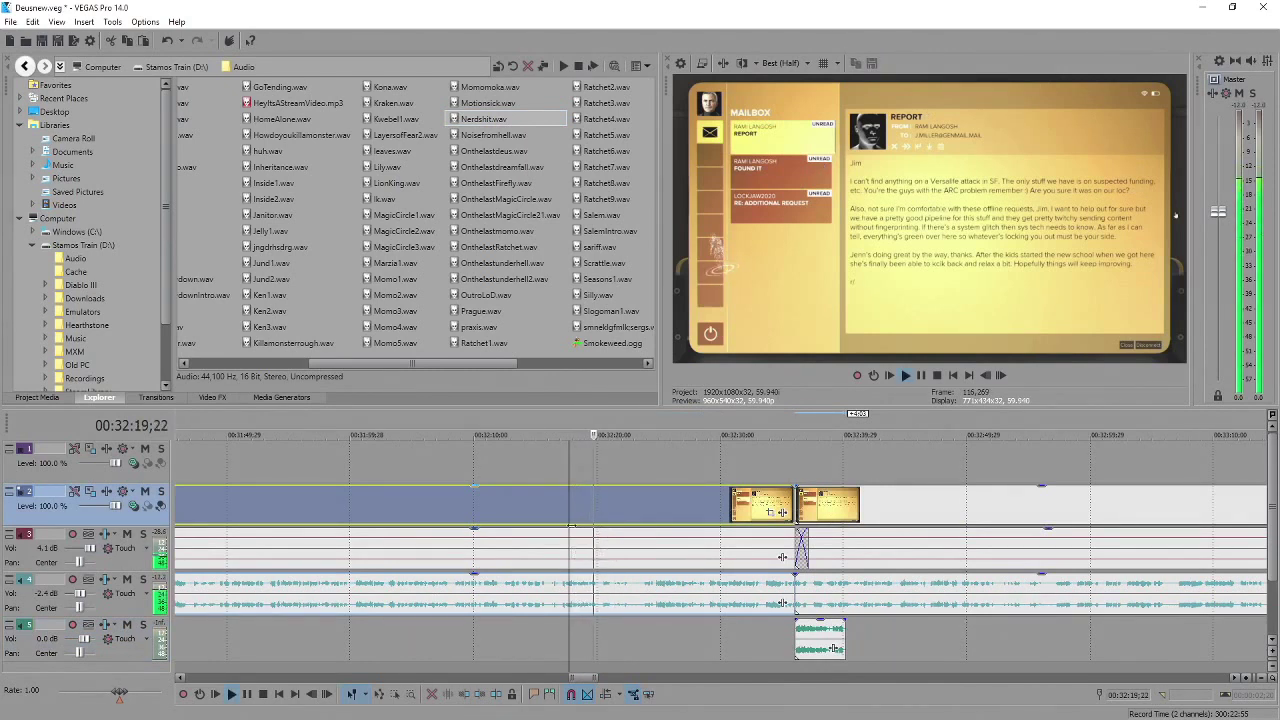
{"action": "left_click", "coordinate": [594, 509]}
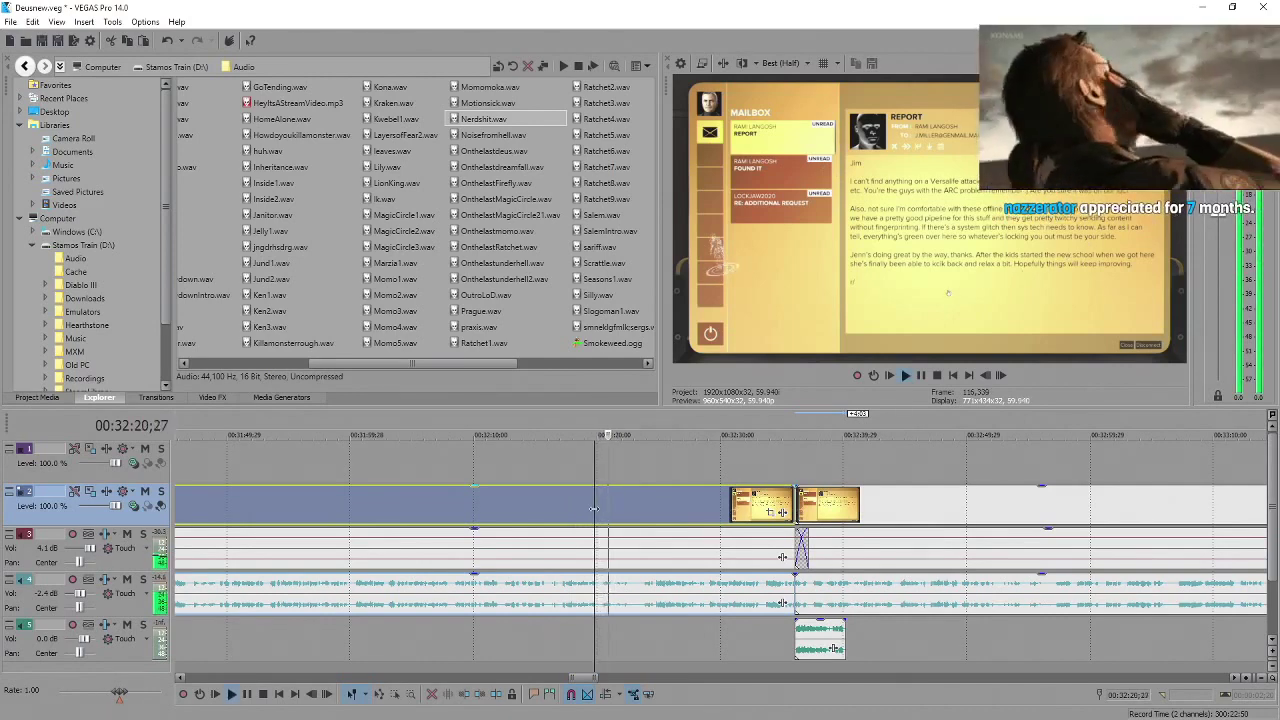
{"action": "key", "text": "Return"}
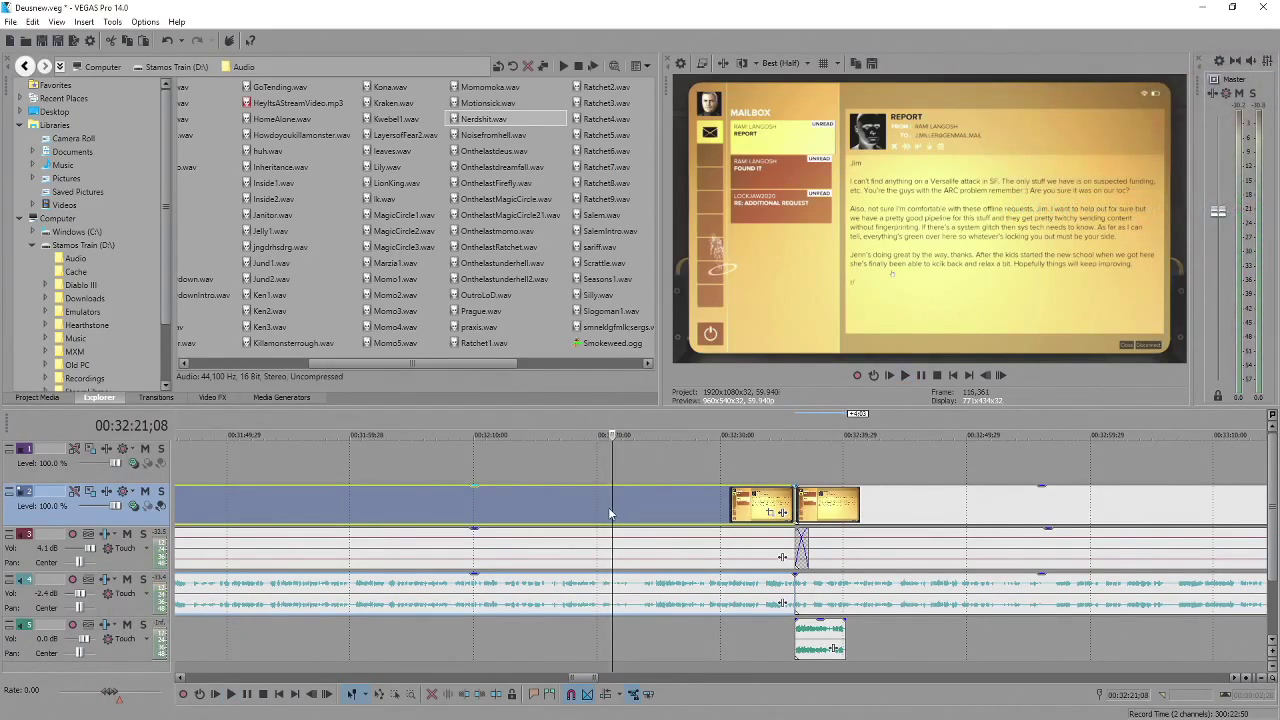
Cut out the section from 00:32:21;08 to the next cut and close the gap.
{"action": "key", "text": "ctrl+z"}
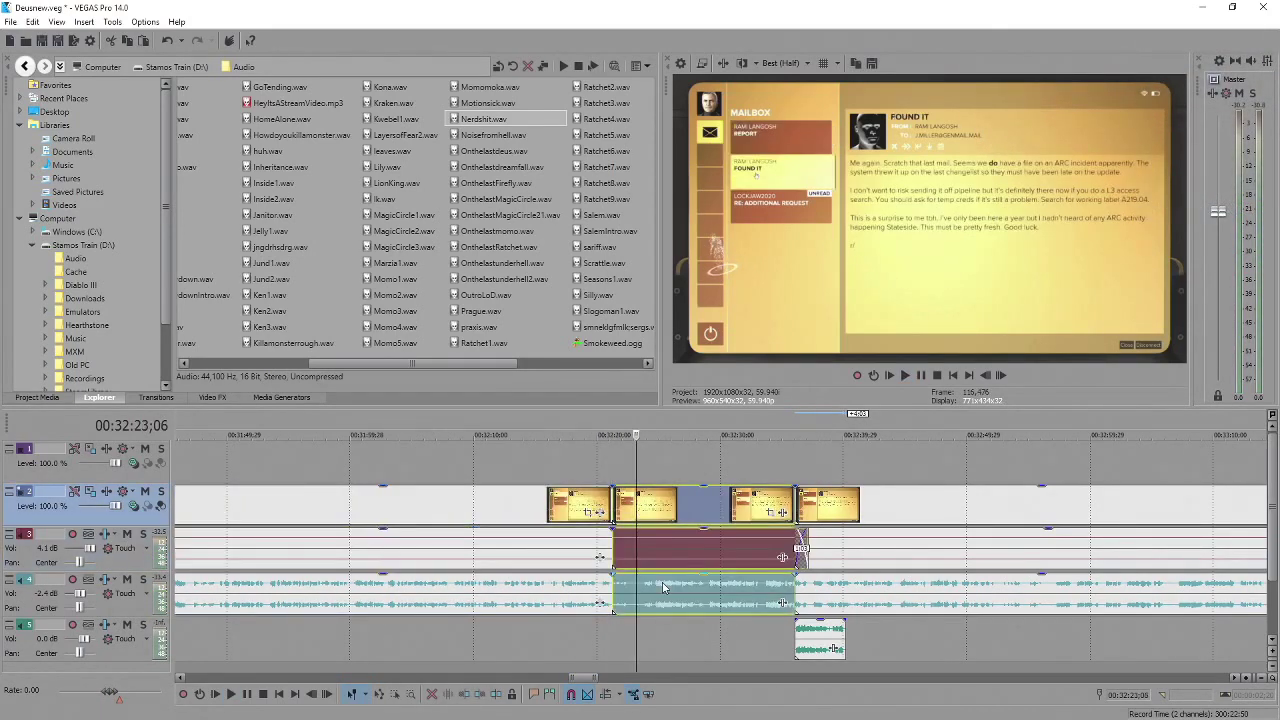
{"action": "key", "text": "Delete"}
{"action": "left_click", "coordinate": [846, 531]}
{"action": "left_click_drag", "start_coordinate": [812, 507], "coordinate": [629, 507]}
Trim back the start of the commentary after the cut on track 4 and move the recorded voice clip into the opening.
{"action": "left_click", "coordinate": [648, 596]}
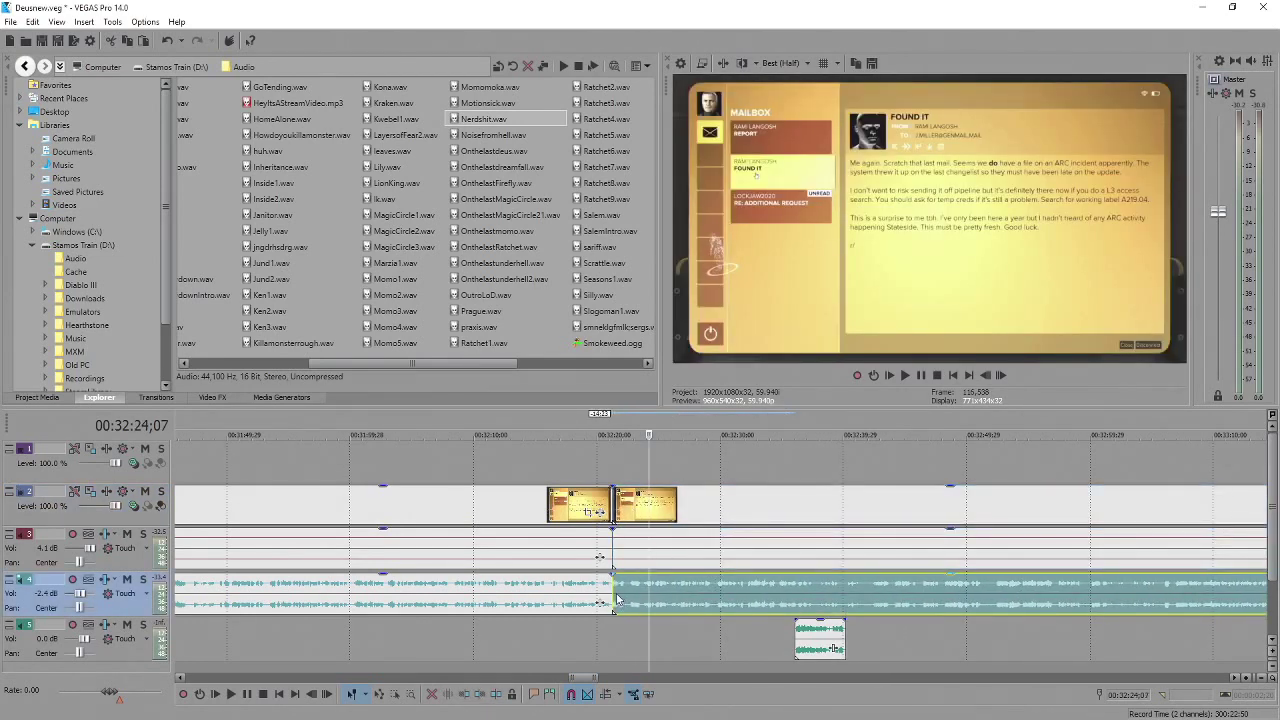
{"action": "left_click_drag", "start_coordinate": [620, 594], "coordinate": [710, 594]}
{"action": "left_click_drag", "start_coordinate": [820, 640], "coordinate": [639, 589]}
Replay from about 00:32:15 towards the inserted voice clip, pause at 00:32:20;12, and resume playback across the insert.
{"action": "left_click", "coordinate": [578, 596]}
{"action": "left_click", "coordinate": [538, 600]}
{"action": "key", "text": "space"}
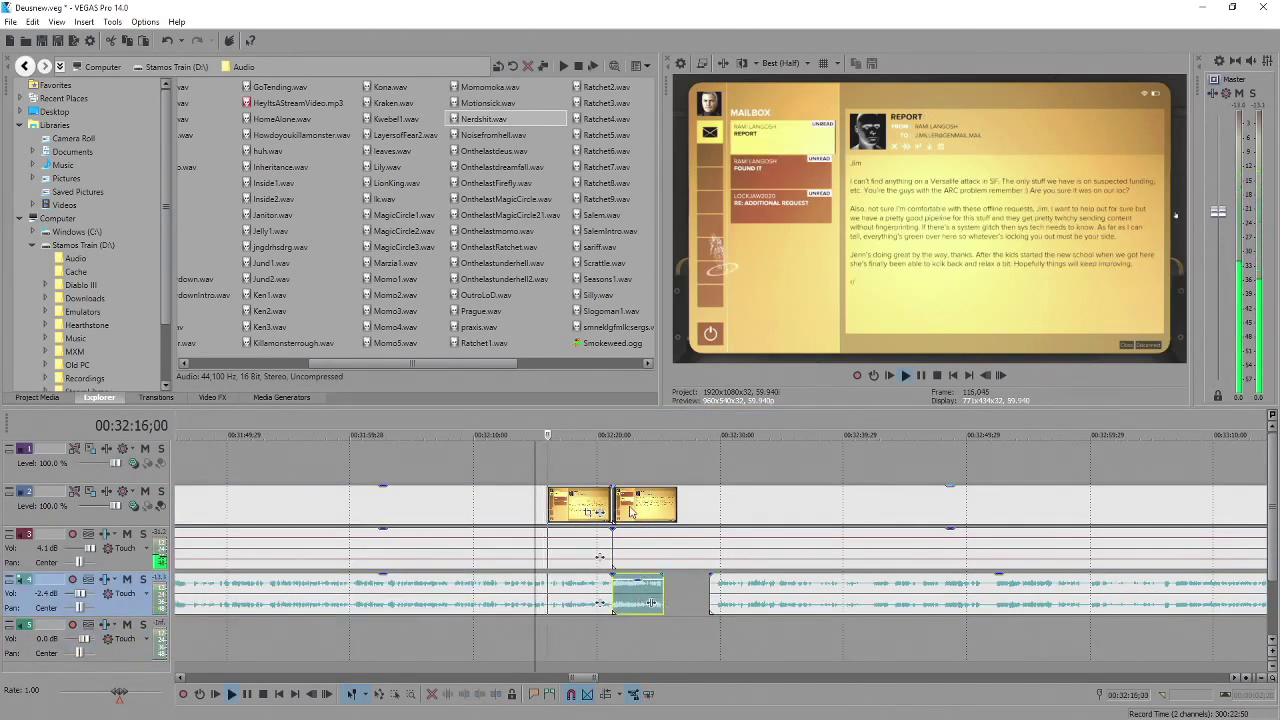
{"action": "left_click", "coordinate": [680, 518]}
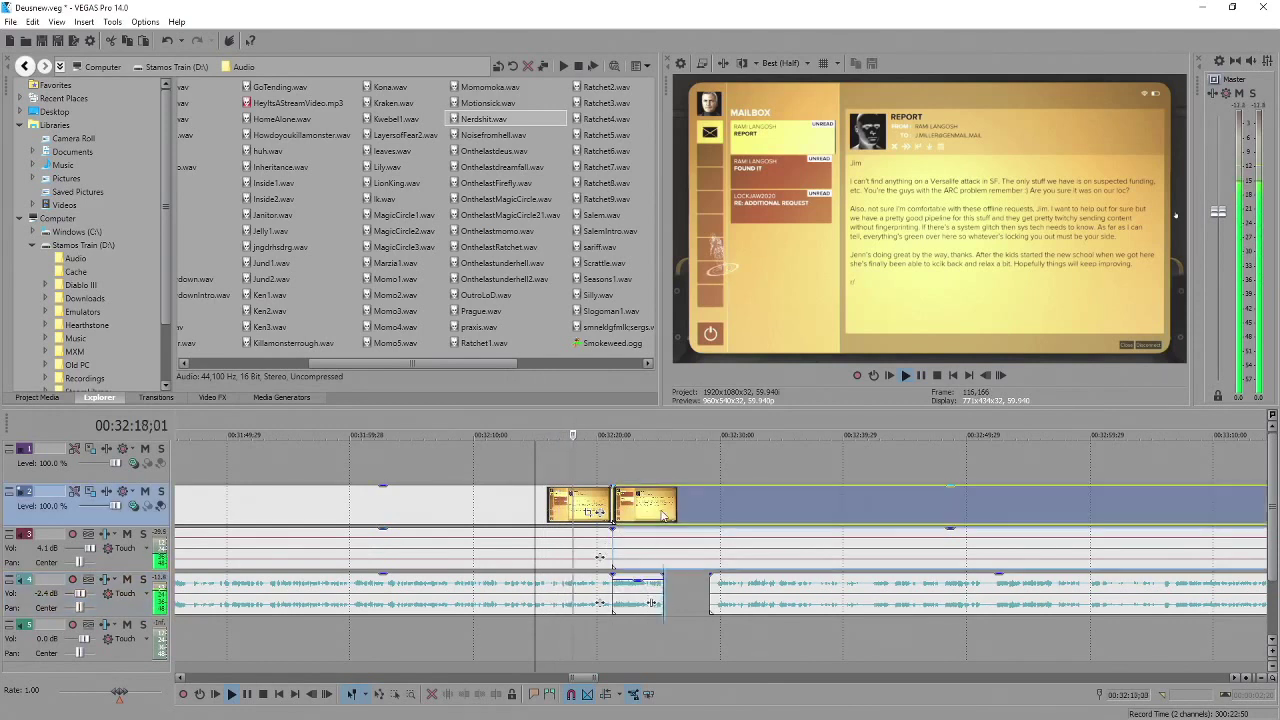
{"action": "key", "text": "Return"}
{"action": "key", "text": "Right"}
{"action": "key", "text": "Right"}
{"action": "key", "text": "Right"}
{"action": "key", "text": "Right"}
{"action": "key", "text": "Right"}
{"action": "key", "text": "Right"}
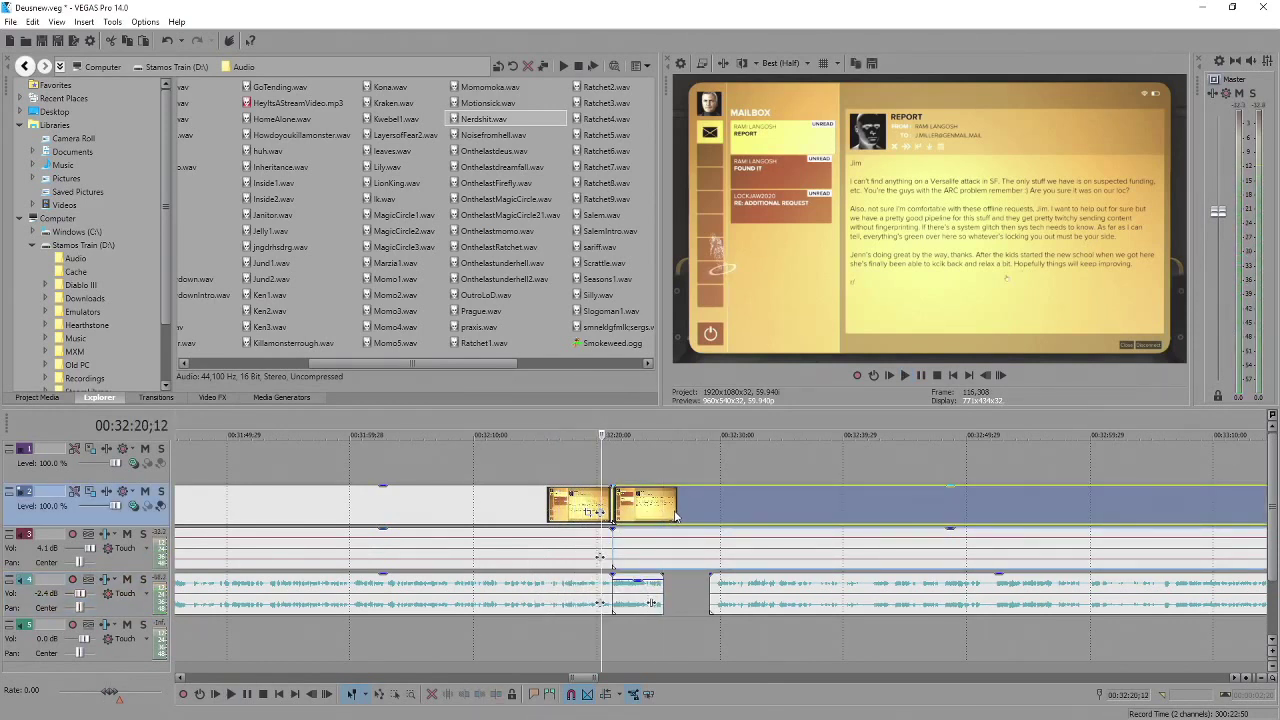
{"action": "key", "text": "Return"}
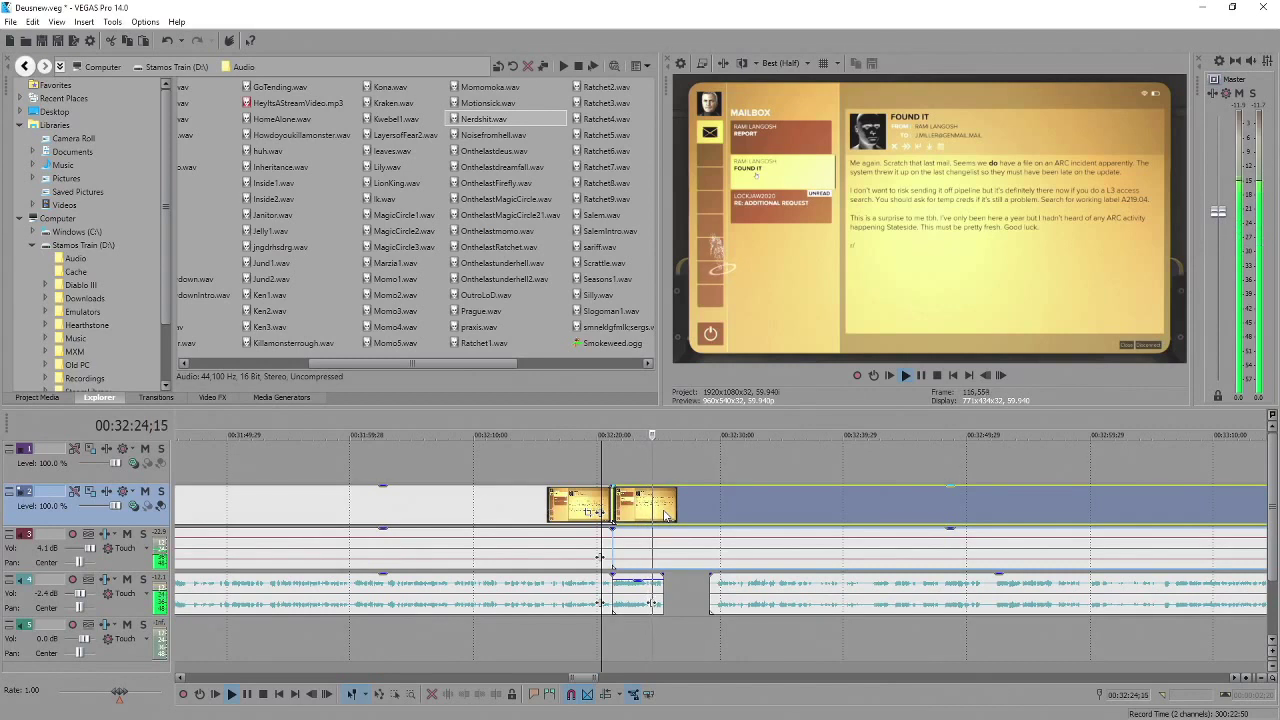
Split the gameplay at 00:32:25;12 and trim the start of the following gameplay and commentary to about 00:33:03.
{"action": "key", "text": "Return"}
{"action": "key", "text": "s"}
{"action": "left_click_drag", "start_coordinate": [667, 516], "coordinate": [1131, 524]}
{"action": "scroll", "coordinate": [908, 590], "scroll_direction": "down", "scroll_amount": 3}
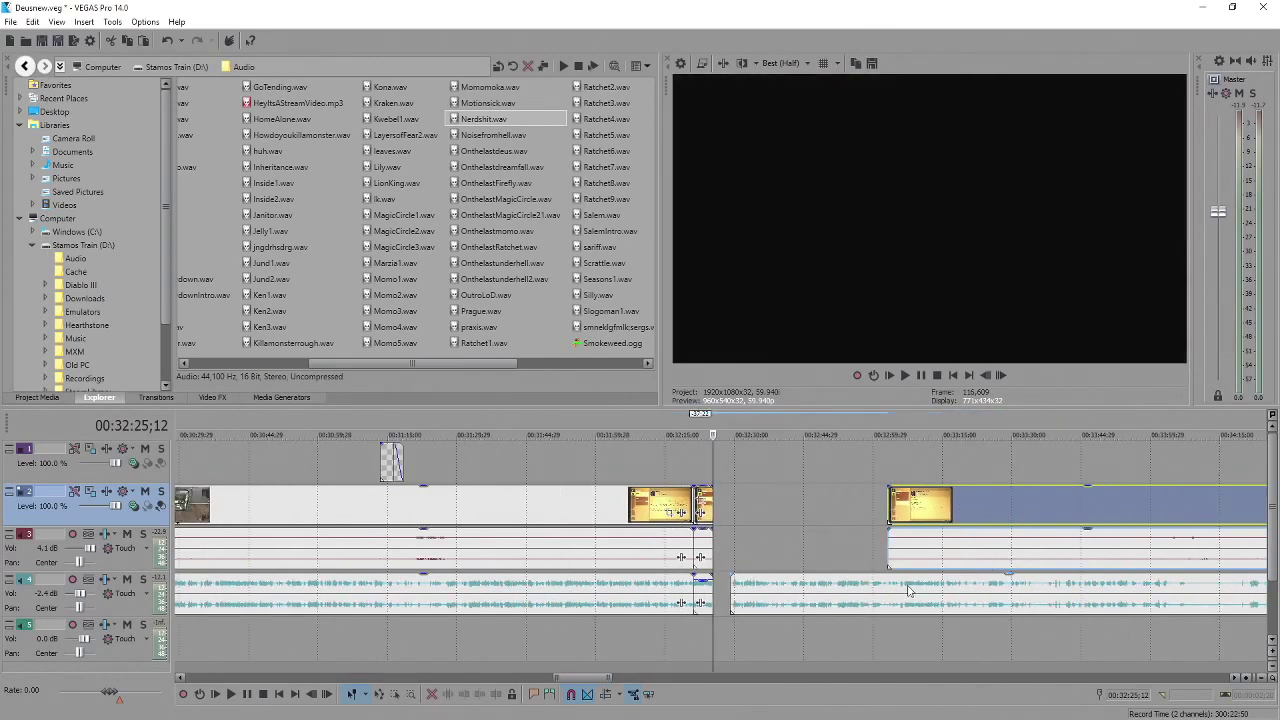
{"action": "left_click_drag", "start_coordinate": [731, 593], "coordinate": [886, 598]}
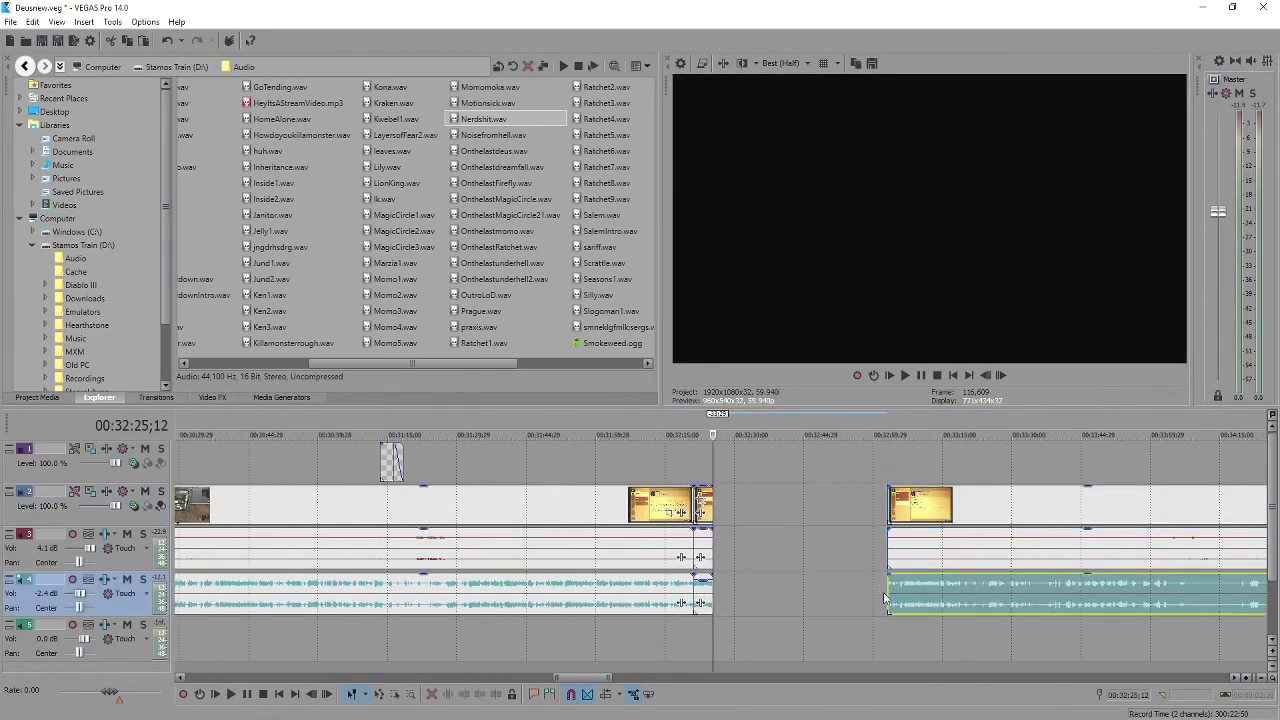
Play the RE: ADDITIONAL REQUEST email up to 00:33:09;08 and trim the commentary and gameplay start to about 00:33:07.
{"action": "left_click", "coordinate": [886, 600]}
{"action": "scroll", "coordinate": [886, 600], "scroll_direction": "up", "scroll_amount": 2}
{"action": "key", "text": "space"}
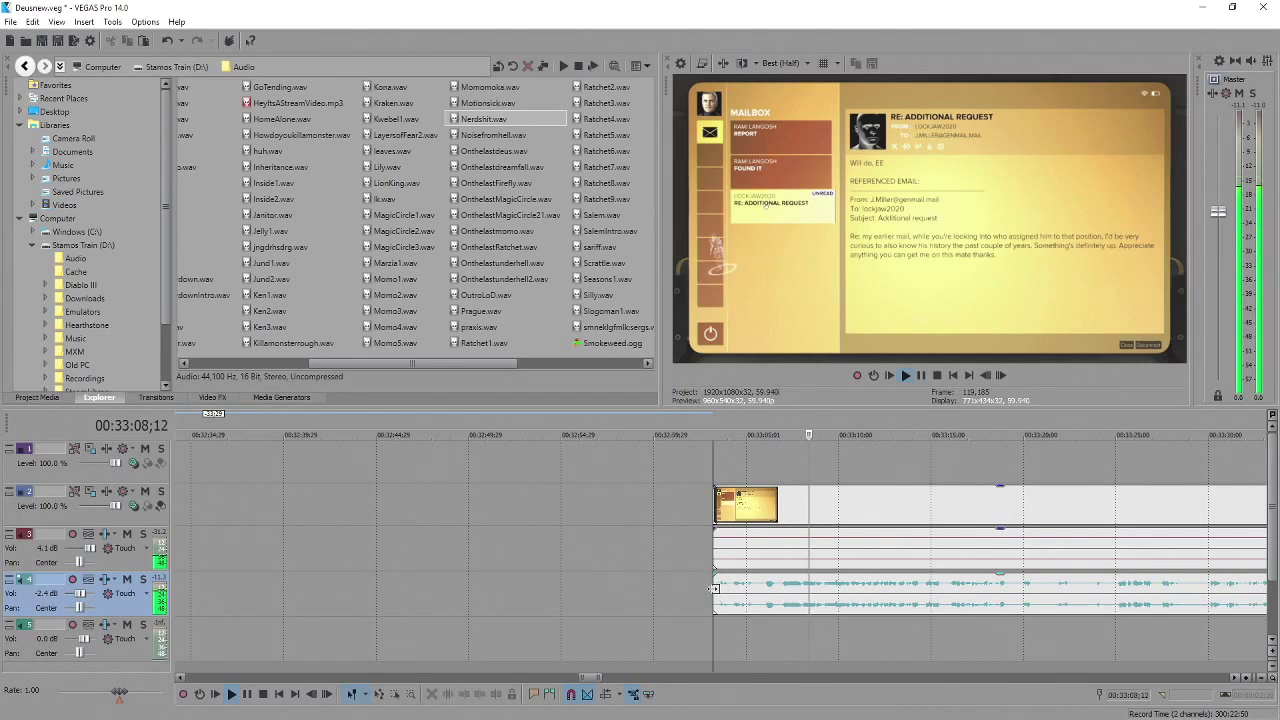
{"action": "key", "text": "space"}
{"action": "left_click_drag", "start_coordinate": [714, 588], "coordinate": [730, 592]}
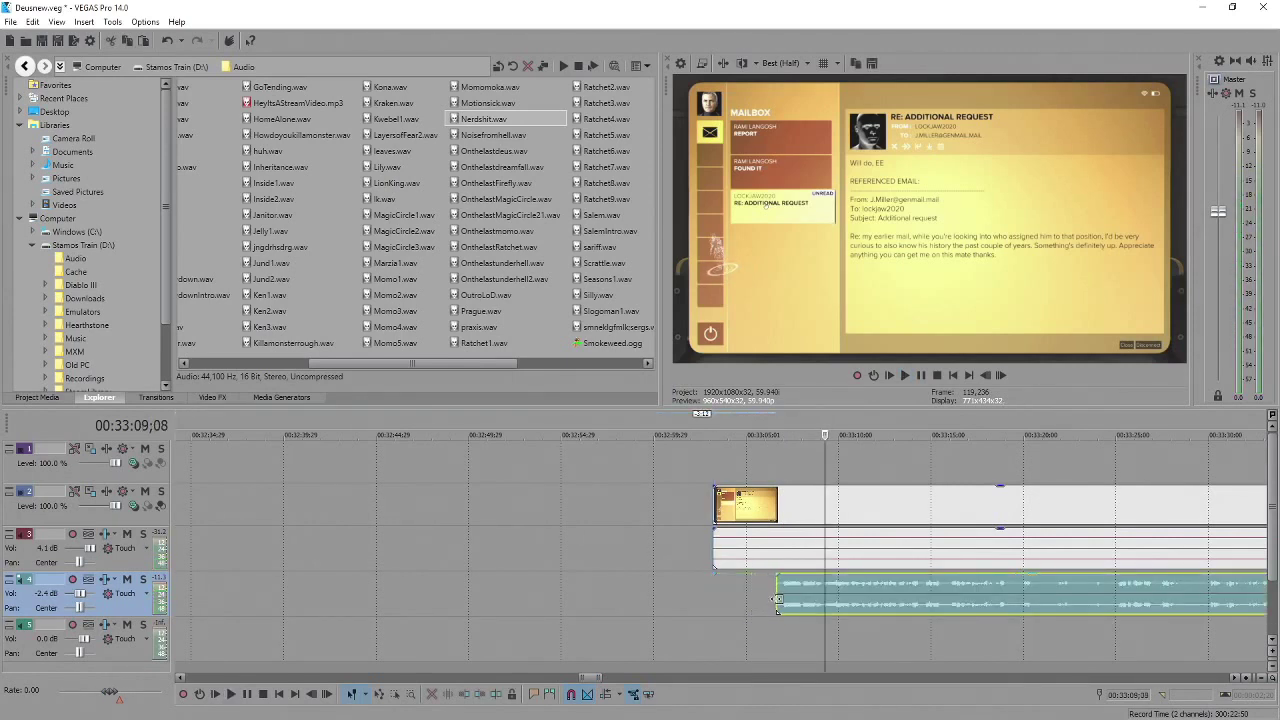
{"action": "left_click_drag", "start_coordinate": [718, 505], "coordinate": [786, 506]}
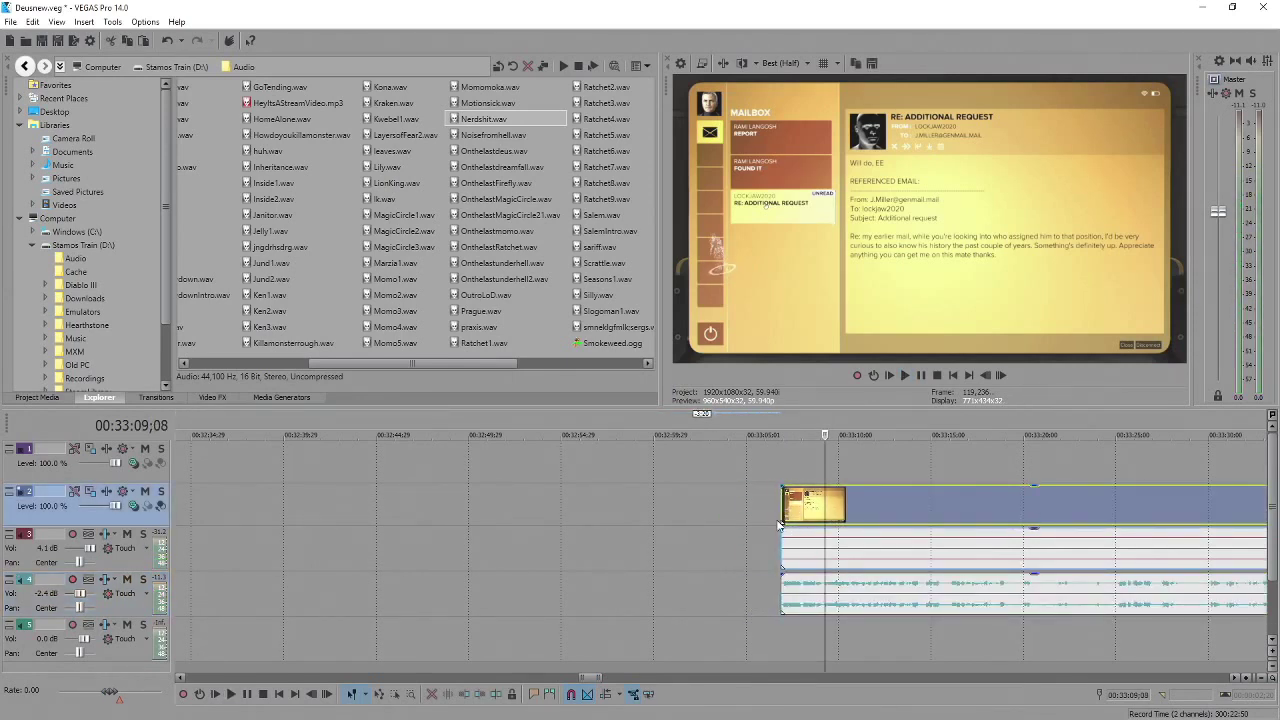
Review the trimmed RE: ADDITIONAL REQUEST section and shift its clips on tracks 2 to 4 back against the inserted clip's end.
{"action": "key", "text": "space"}
{"action": "scroll", "coordinate": [778, 525], "scroll_direction": "down", "scroll_amount": 3}
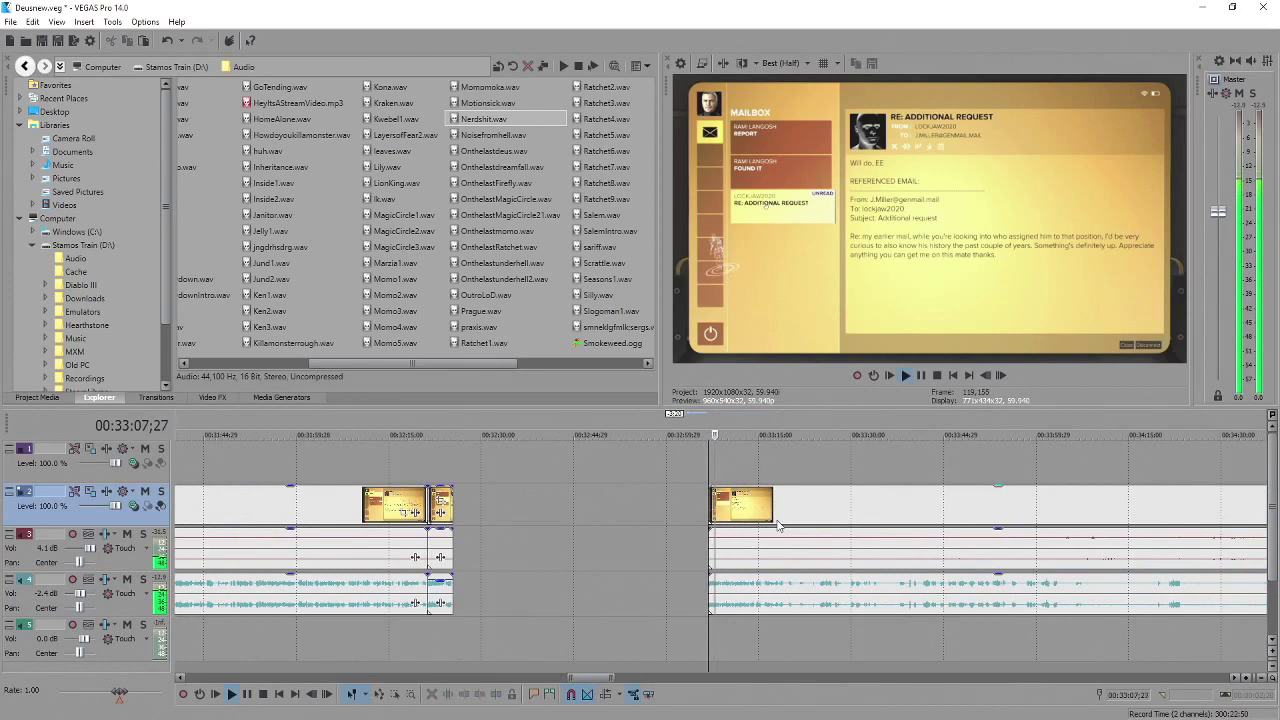
{"action": "left_click", "coordinate": [728, 510]}
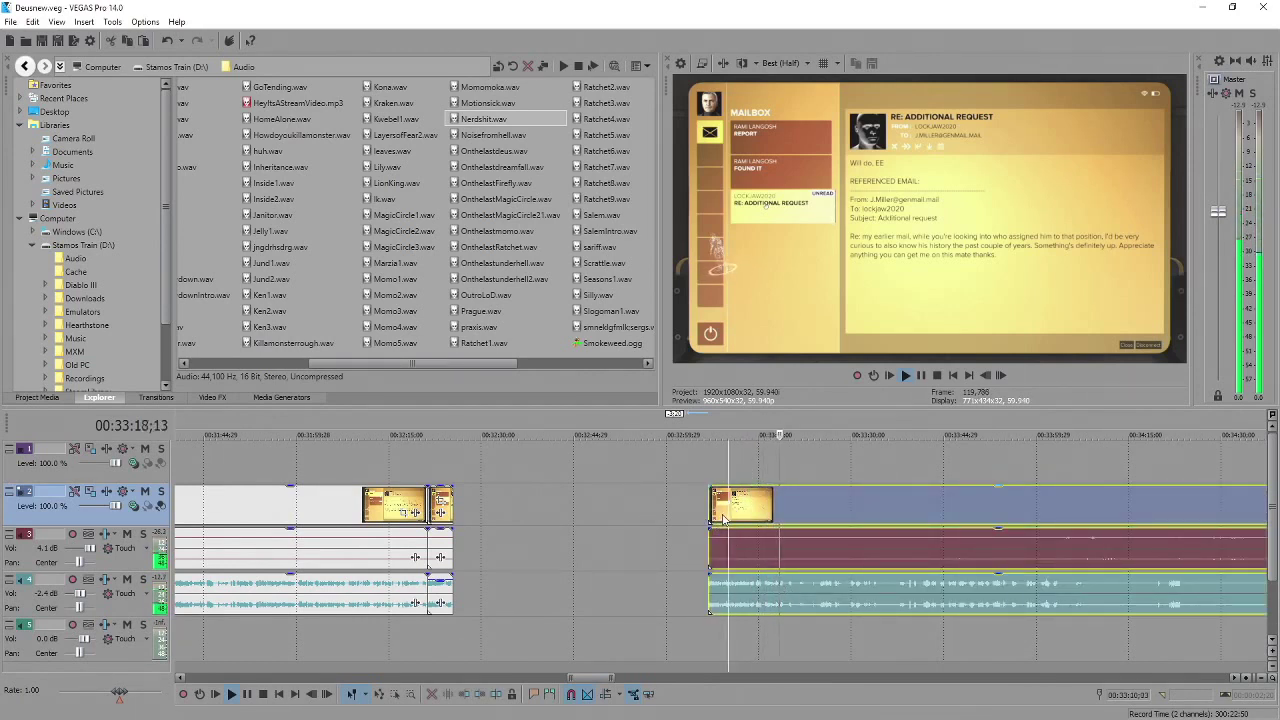
{"action": "left_click_drag", "start_coordinate": [723, 515], "coordinate": [471, 510]}
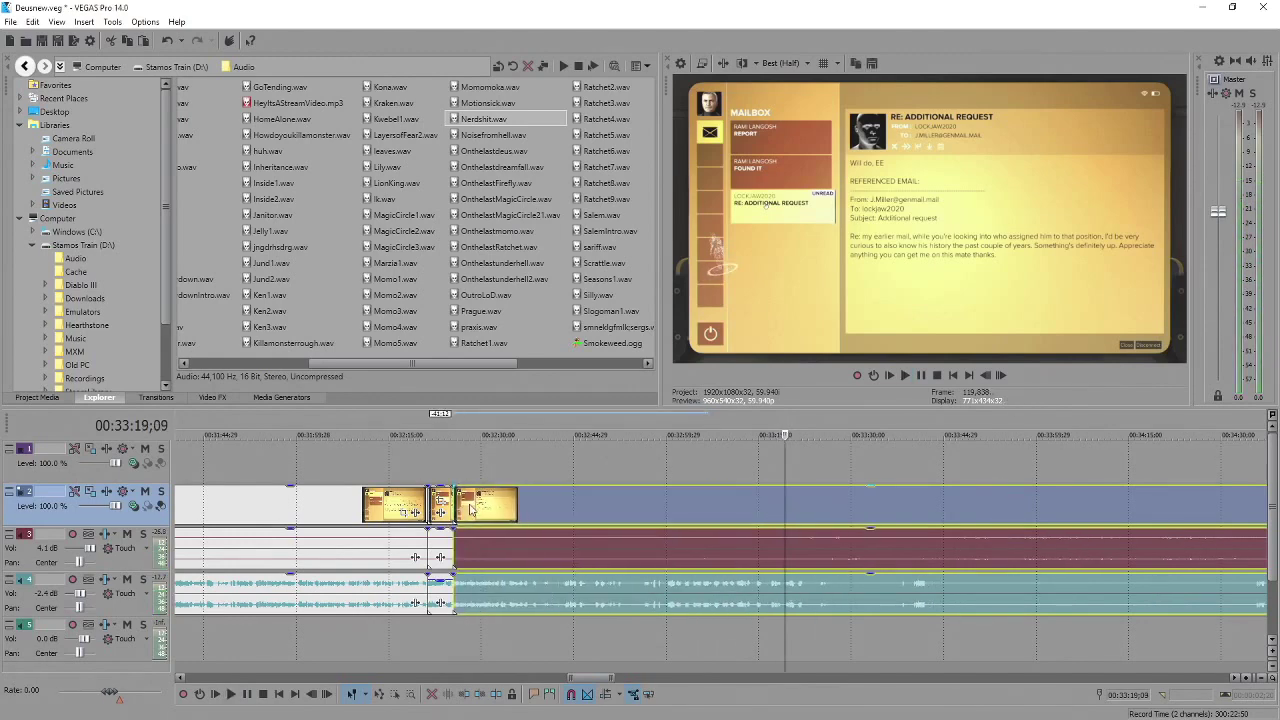
Replay the join between the inserted voice clip and the RE: ADDITIONAL REQUEST section and pause at 00:32:26;05.
{"action": "left_click", "coordinate": [444, 474]}
{"action": "key", "text": "space"}
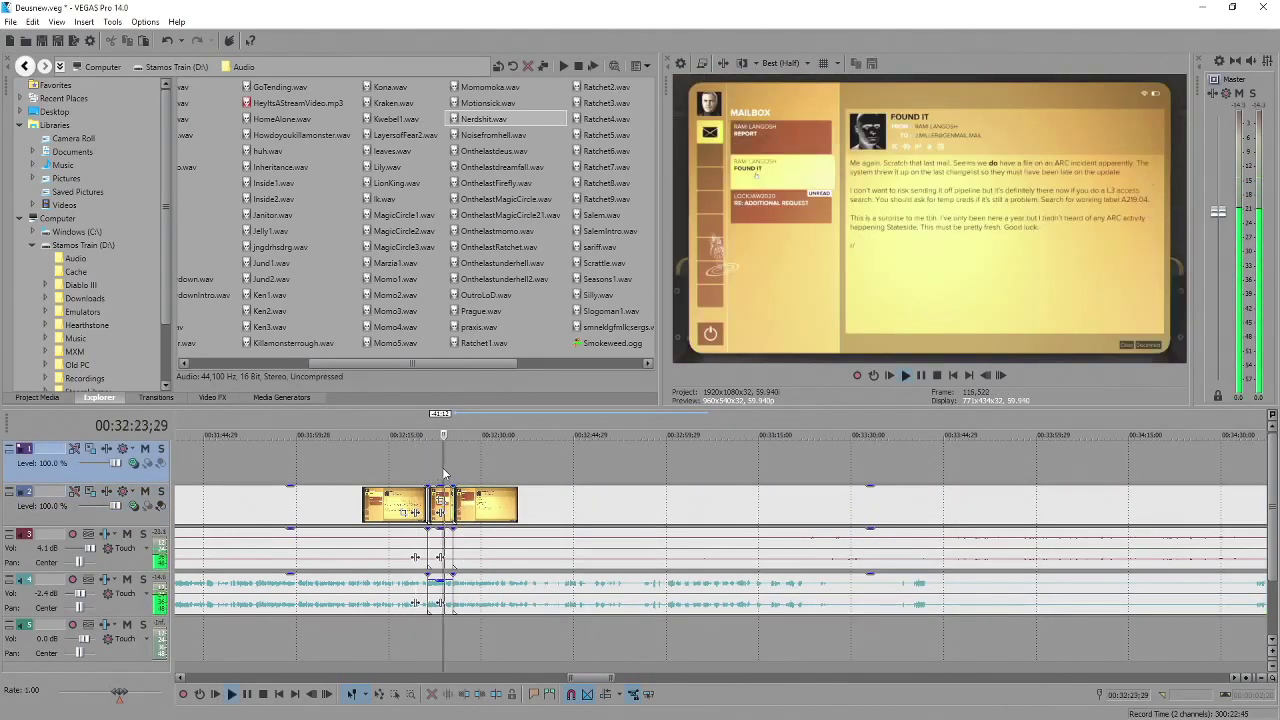
{"action": "scroll", "coordinate": [443, 470], "scroll_direction": "up", "scroll_amount": 3}
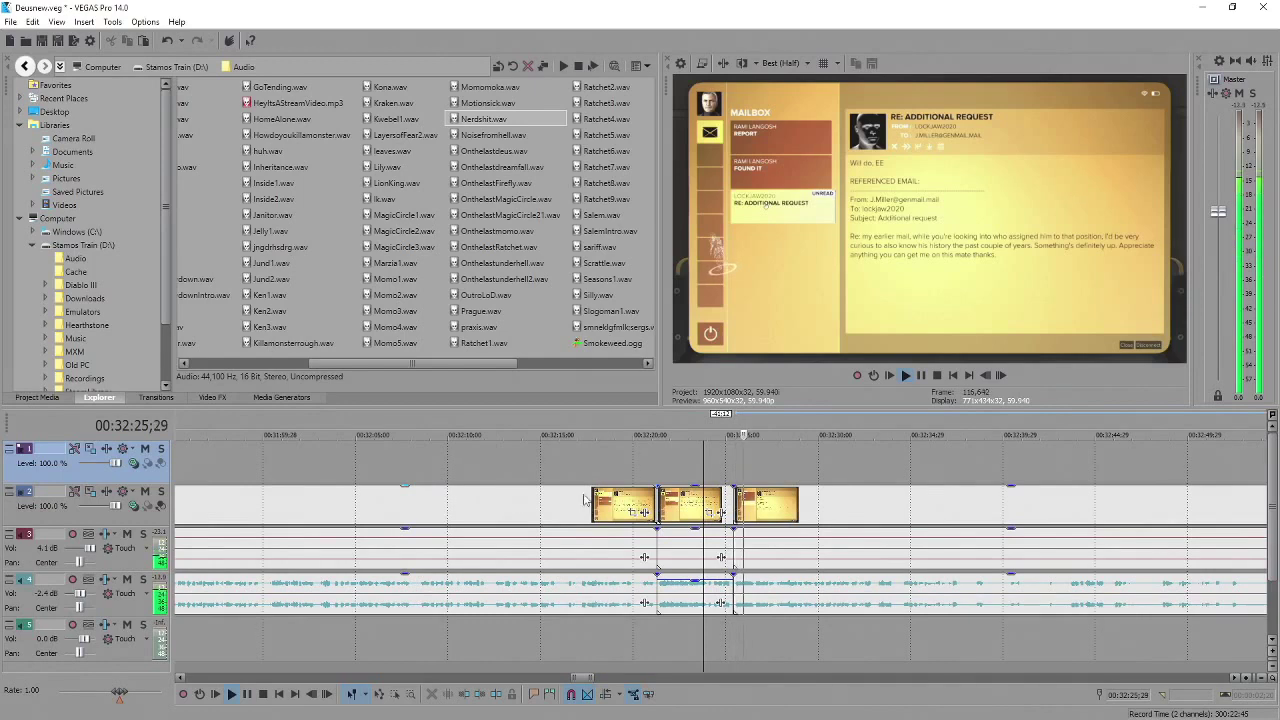
{"action": "key", "text": "Return"}
{"action": "scroll", "coordinate": [619, 498], "scroll_direction": "up", "scroll_amount": 3}
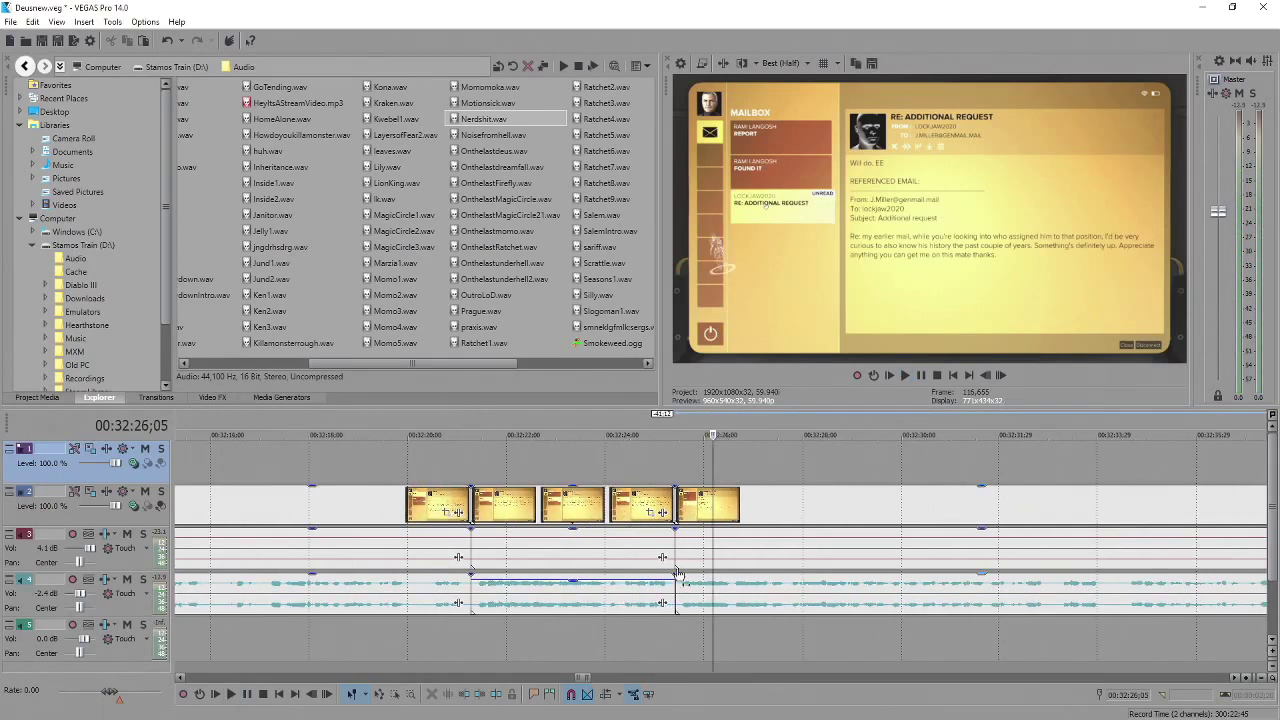
Tighten the join after the inserted voice clip by trimming the adjoining clips and shifting the following section 7 frames earlier.
{"action": "scroll", "coordinate": [662, 512], "scroll_direction": "up", "scroll_amount": 3}
{"action": "left_click", "coordinate": [662, 512]}
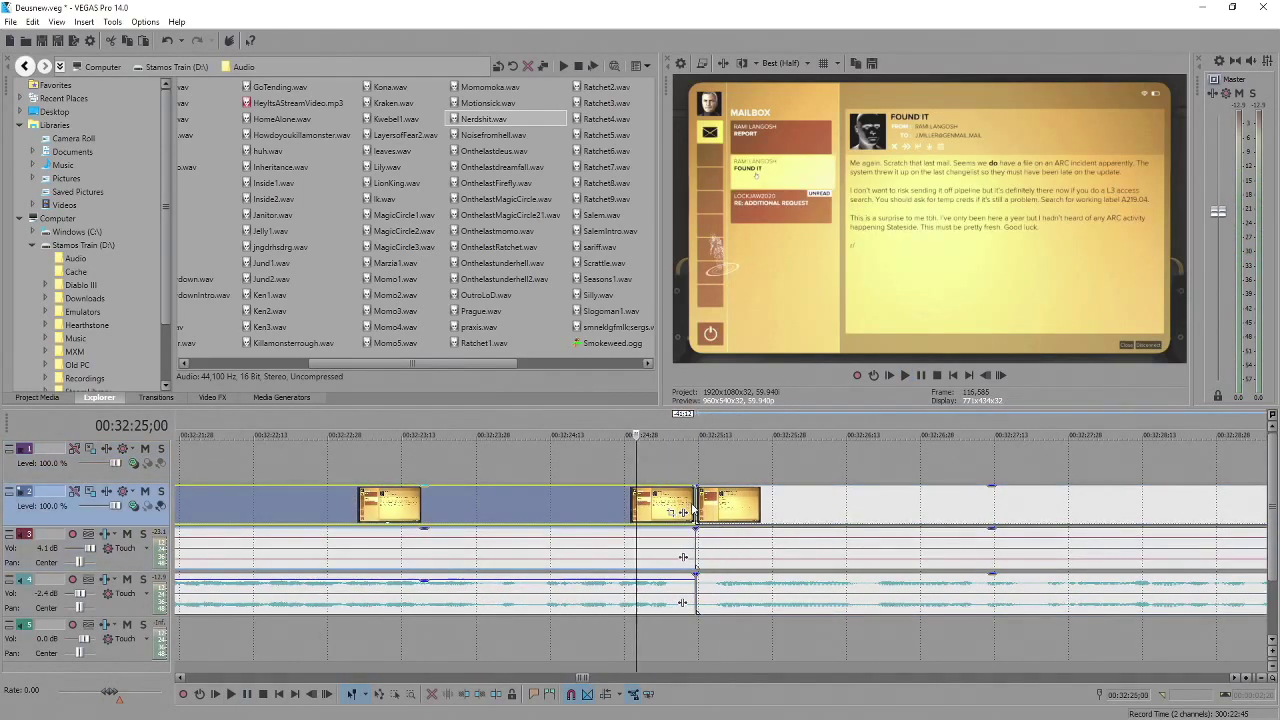
{"action": "left_click", "coordinate": [683, 512]}
{"action": "mouse_move", "coordinate": [683, 512]}
{"action": "left_mouse_down"}
{"action": "mouse_move", "coordinate": [660, 512]}
{"action": "mouse_move", "coordinate": [700, 511]}
{"action": "left_mouse_up"}
{"action": "left_click", "coordinate": [703, 500]}
Replay the tightened join into the RE: ADDITIONAL REQUEST email.
{"action": "mouse_move", "coordinate": [583, 470]}
{"action": "left_mouse_down"}
{"action": "mouse_move", "coordinate": [751, 470]}
{"action": "mouse_move", "coordinate": [583, 470]}
{"action": "left_mouse_up"}
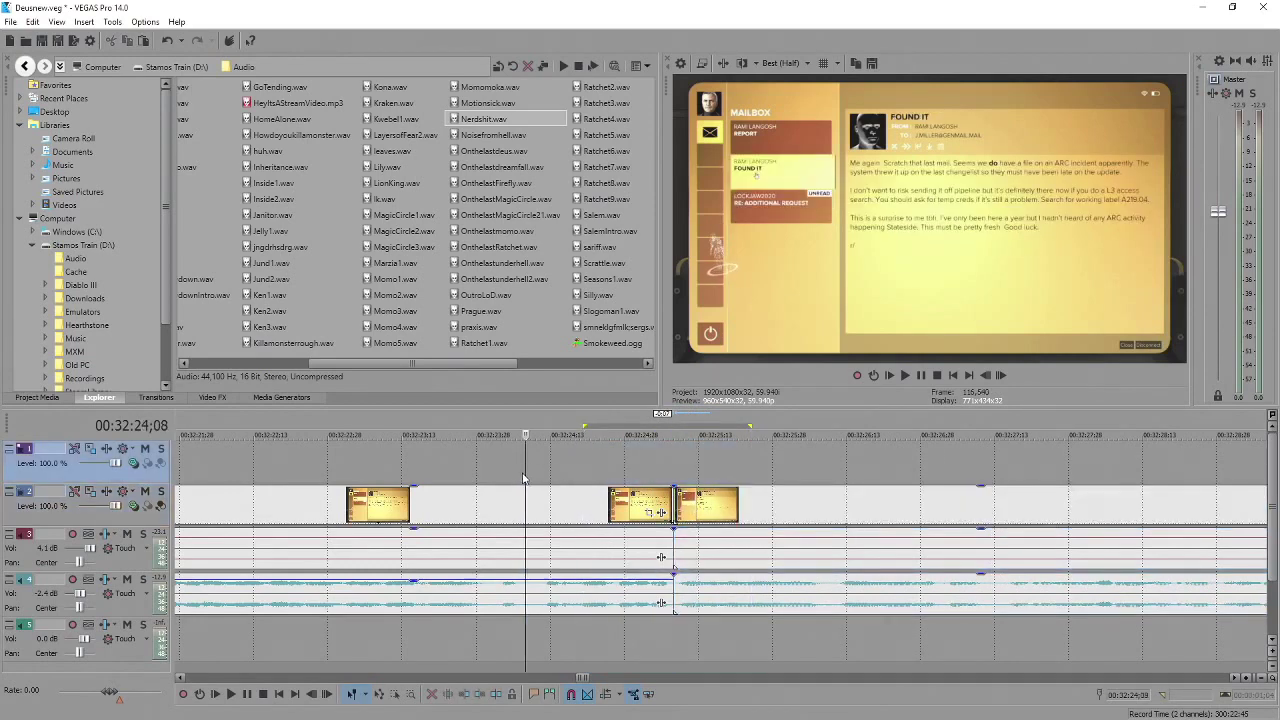
{"action": "scroll", "coordinate": [606, 478], "scroll_direction": "down", "scroll_amount": 5}
{"action": "key", "text": "space"}
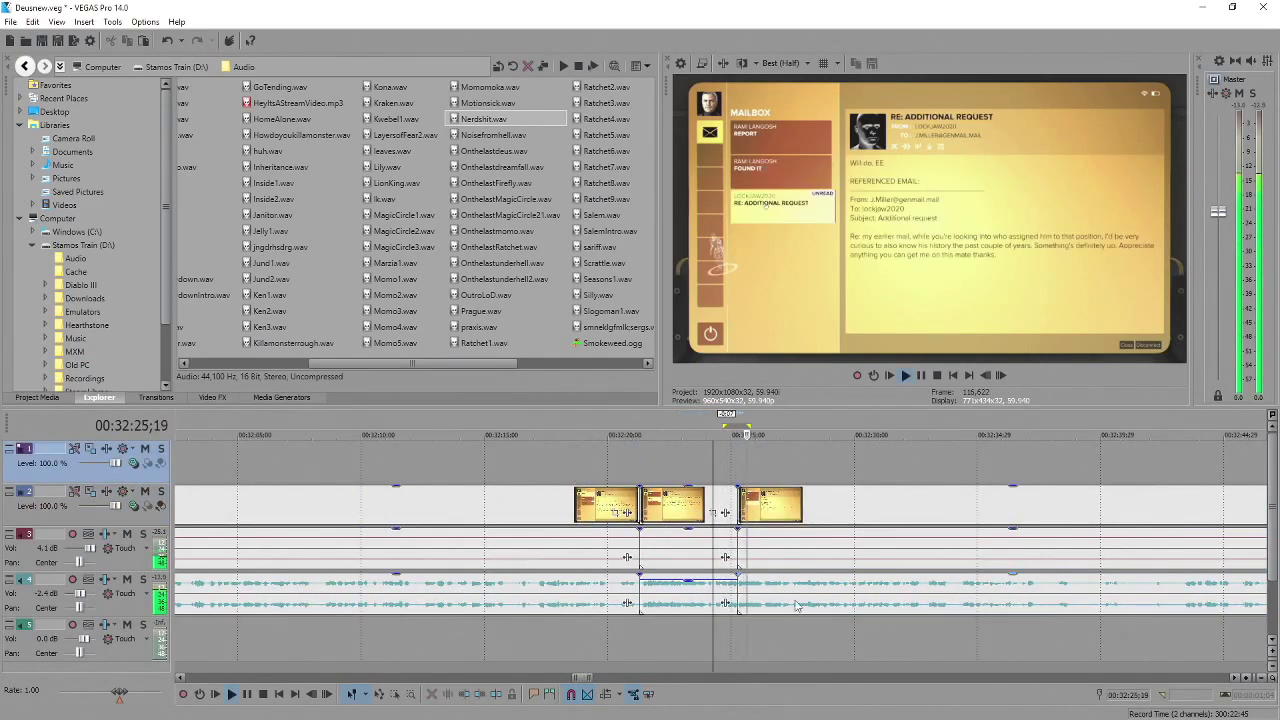
Extend the inserted section's track 3 game audio about 29 frames at both ends to crossfade it with the neighbouring clips.
{"action": "left_click", "coordinate": [725, 553]}
{"action": "double_click", "coordinate": [725, 553]}
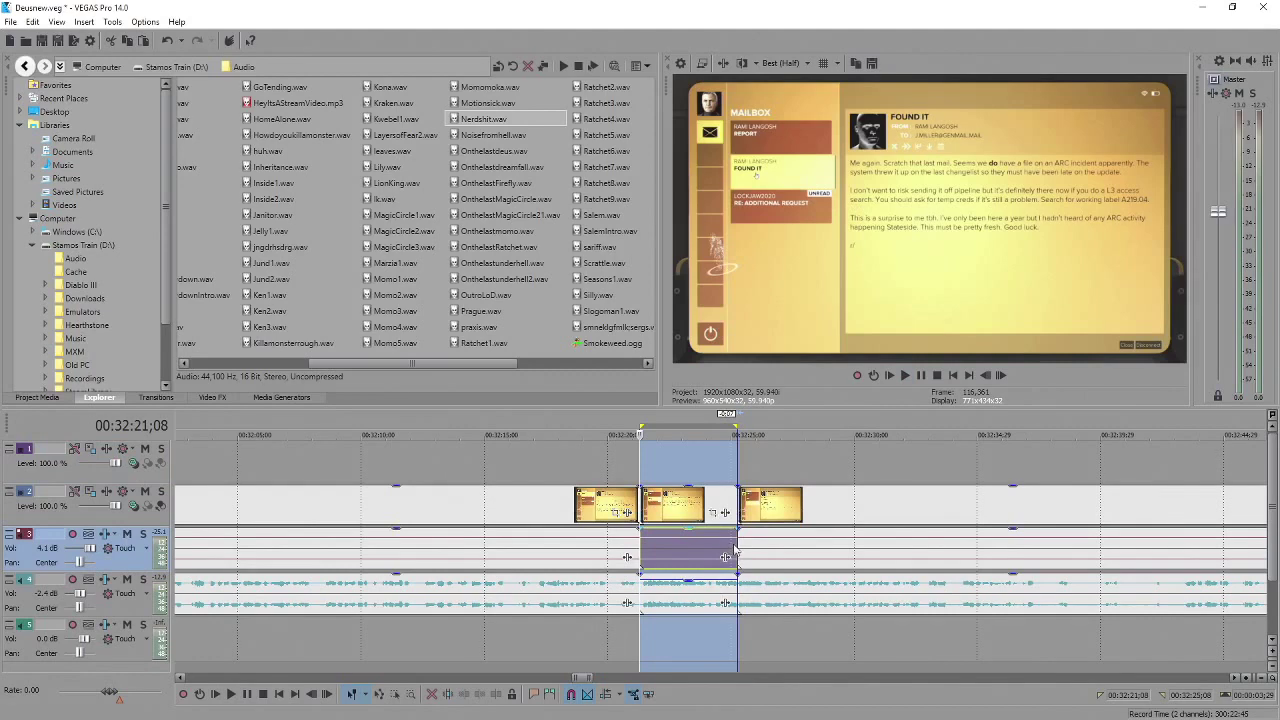
{"action": "left_click_drag", "start_coordinate": [736, 545], "coordinate": [758, 548]}
{"action": "left_click", "coordinate": [662, 553]}
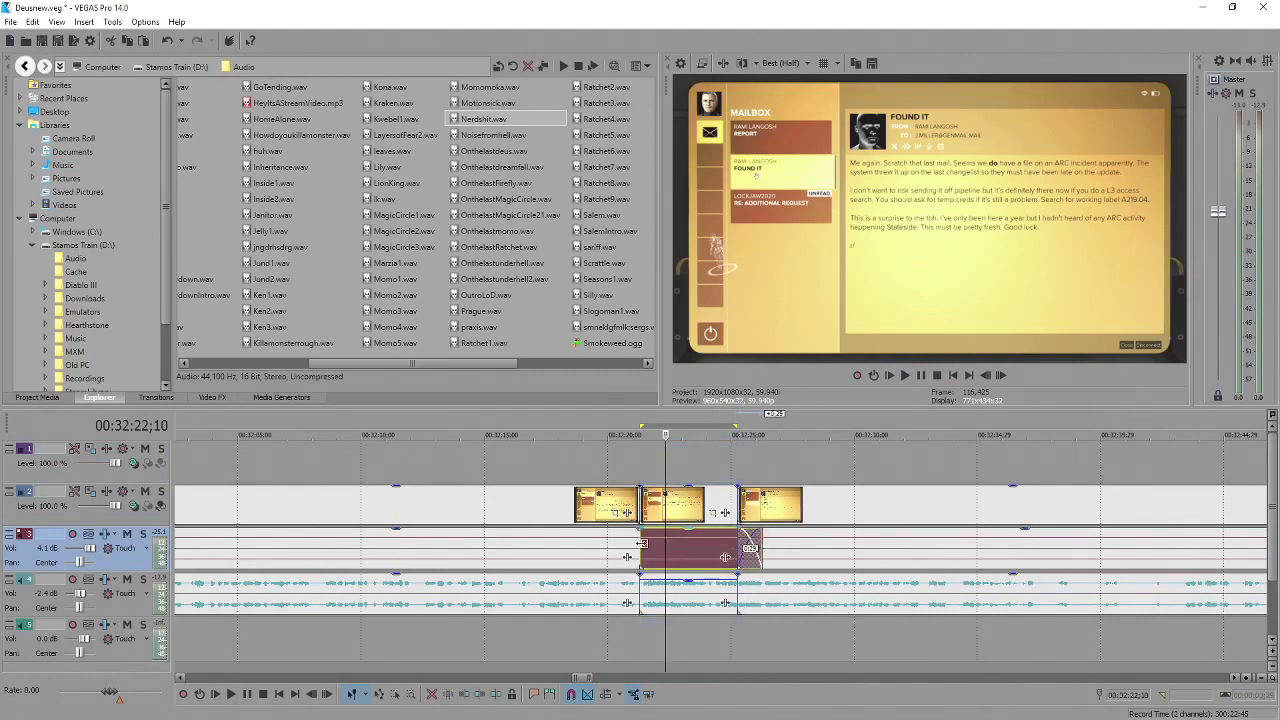
{"action": "left_click_drag", "start_coordinate": [641, 544], "coordinate": [619, 547]}
Replay the crossfaded joins around the inserted section from 00:32:19;03.
{"action": "left_click_drag", "start_coordinate": [590, 453], "coordinate": [790, 466]}
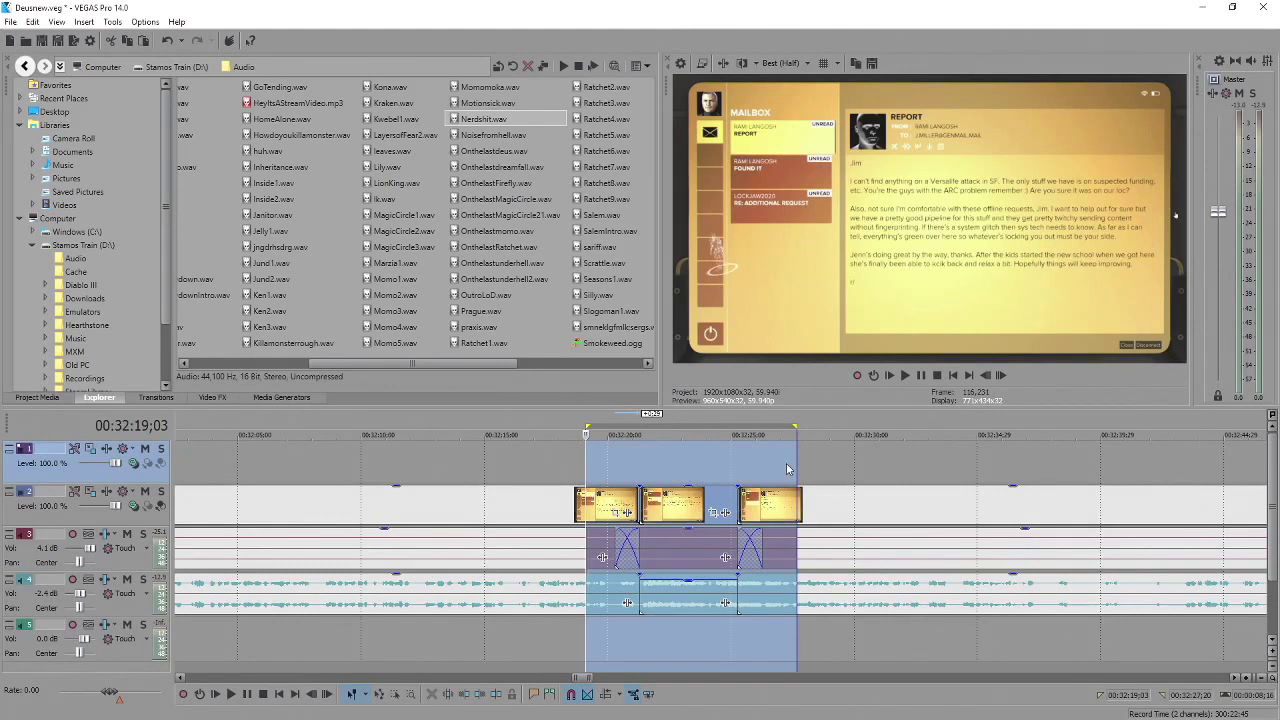
{"action": "key", "text": "space"}
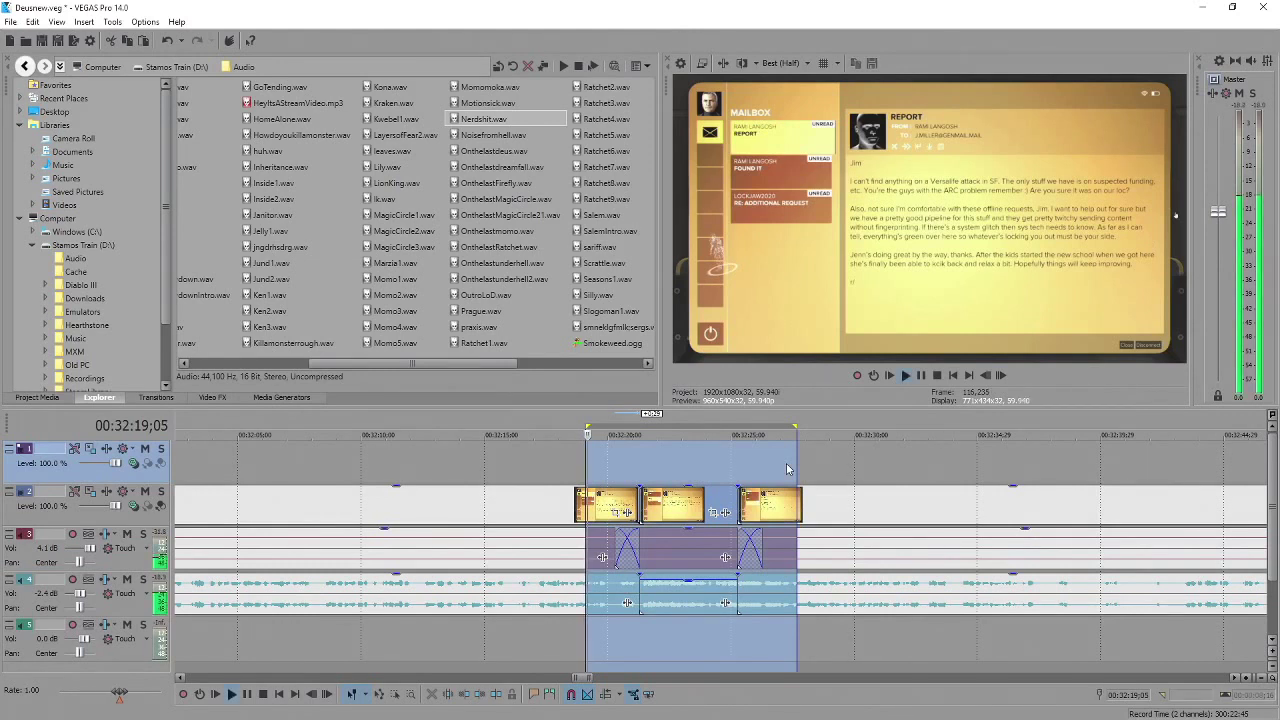
{"action": "left_click", "coordinate": [727, 462]}
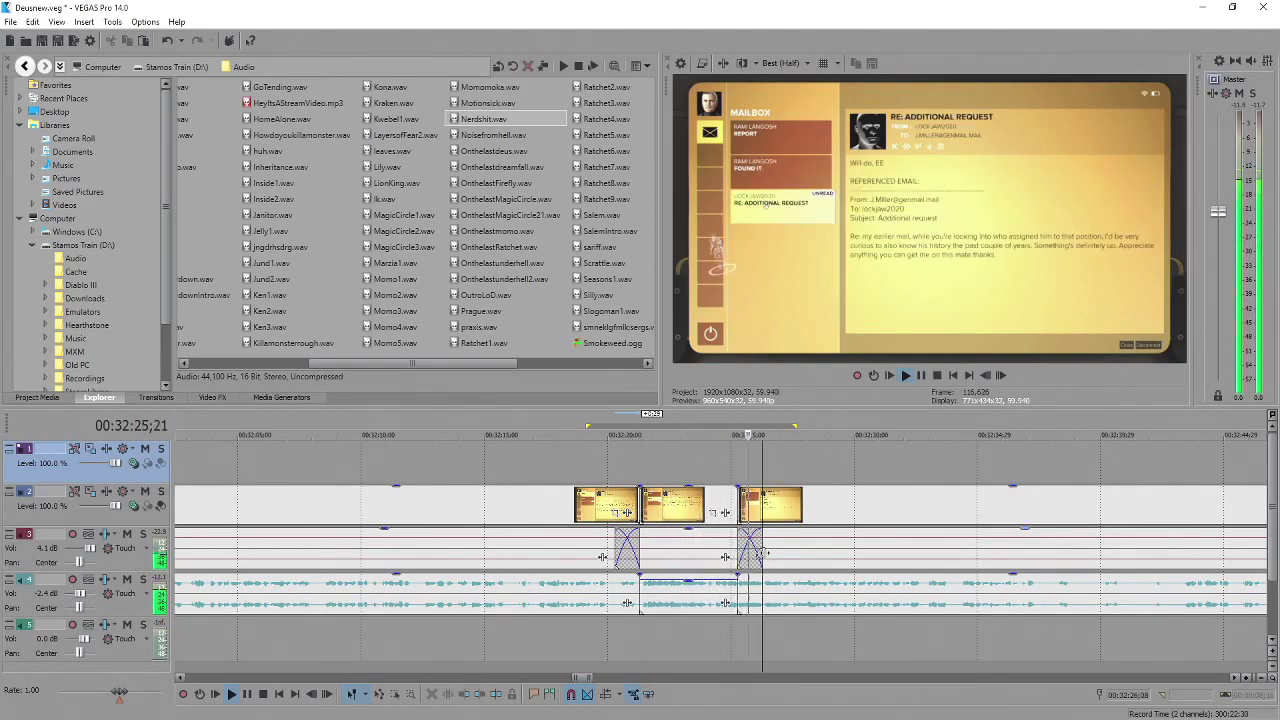
Split tracks 2 to 4 near the end of the RE: ADDITIONAL REQUEST email and trim the following section's start to 00:32:43;04.
{"action": "scroll", "coordinate": [785, 510], "scroll_direction": "down", "scroll_amount": 3}
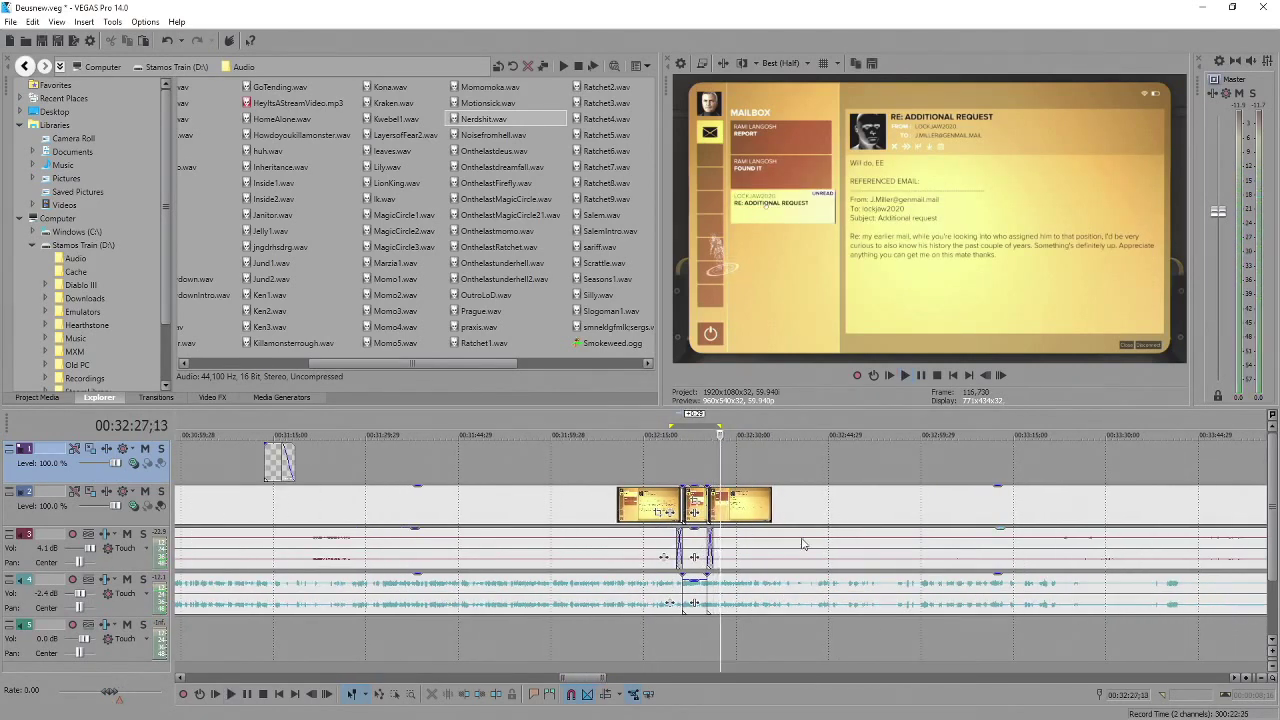
{"action": "left_click", "coordinate": [812, 505]}
{"action": "left_click", "coordinate": [773, 511]}
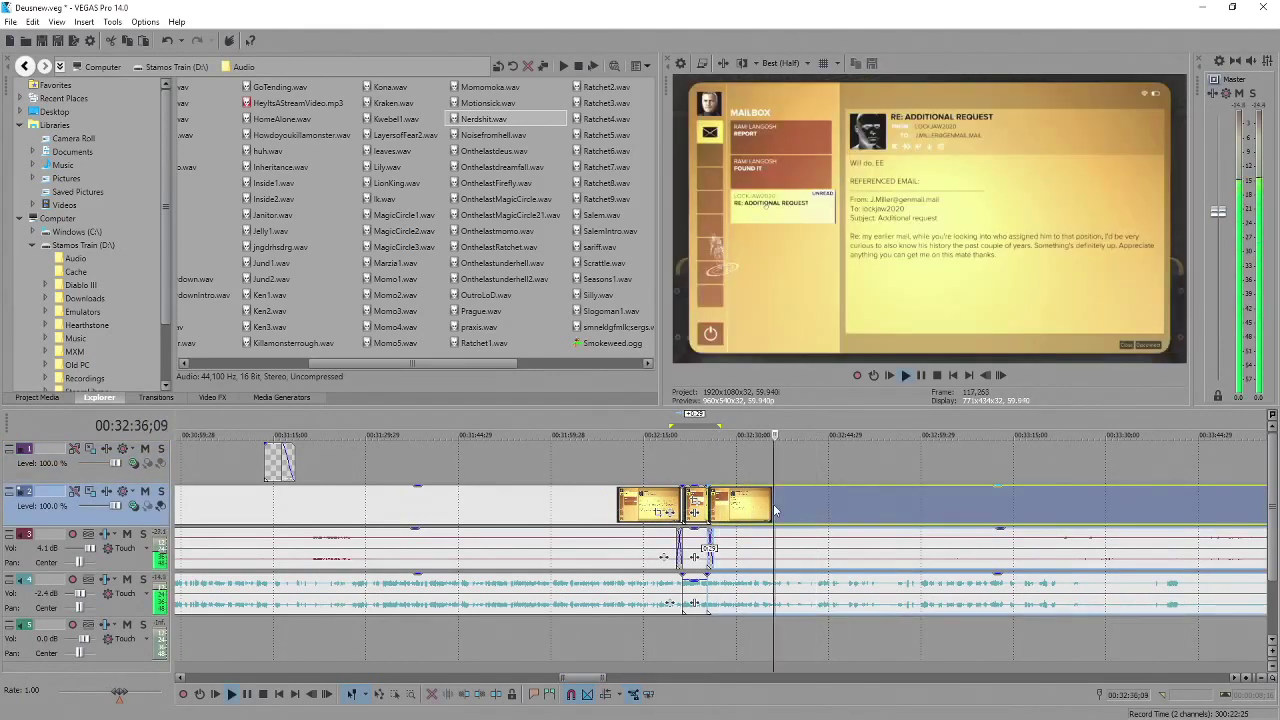
{"action": "key", "text": "space"}
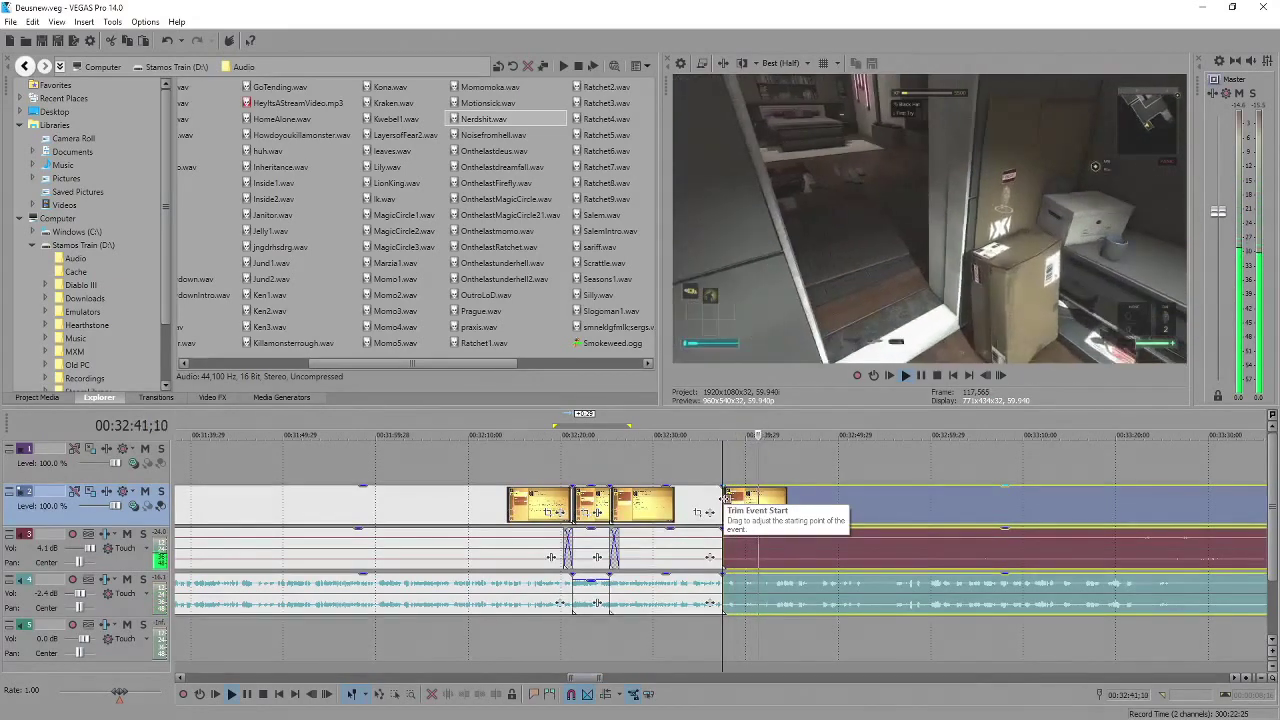
{"action": "key", "text": "space"}
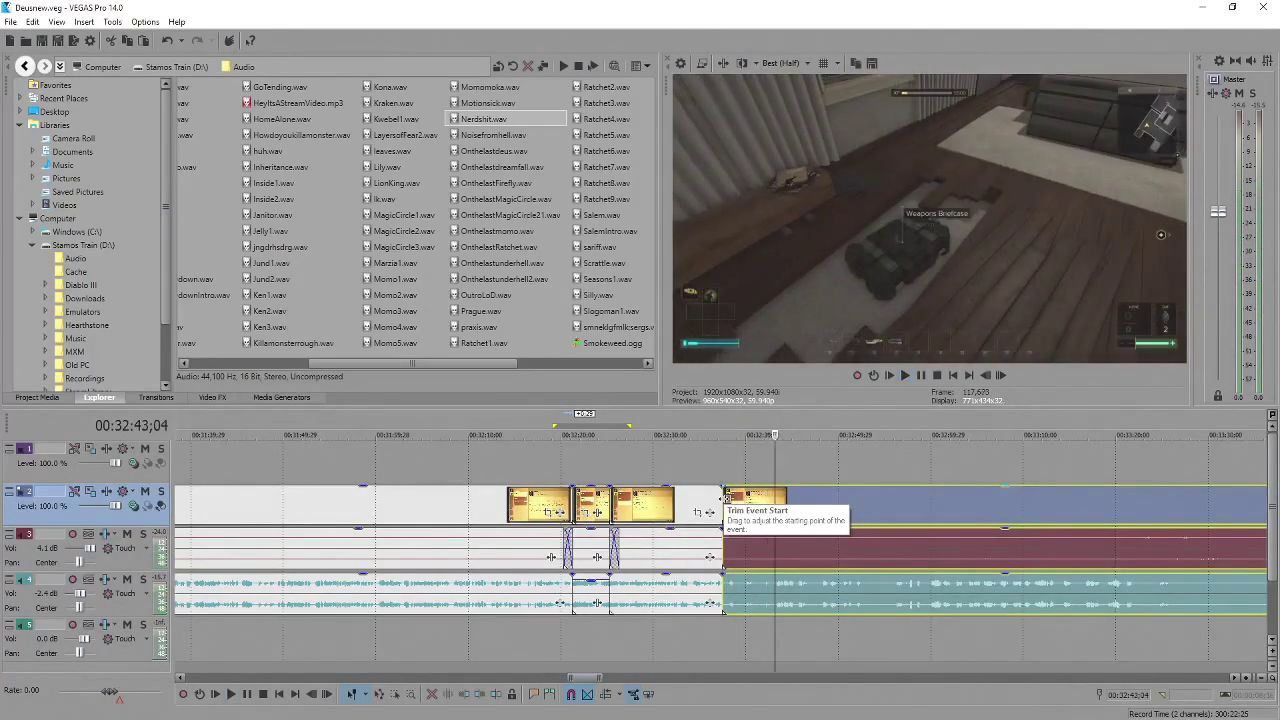
{"action": "left_click_drag", "start_coordinate": [724, 498], "coordinate": [776, 513]}
Play on through the trimmed section to the mission objectives screen and pause at 00:33:09;10.
{"action": "key", "text": "space"}
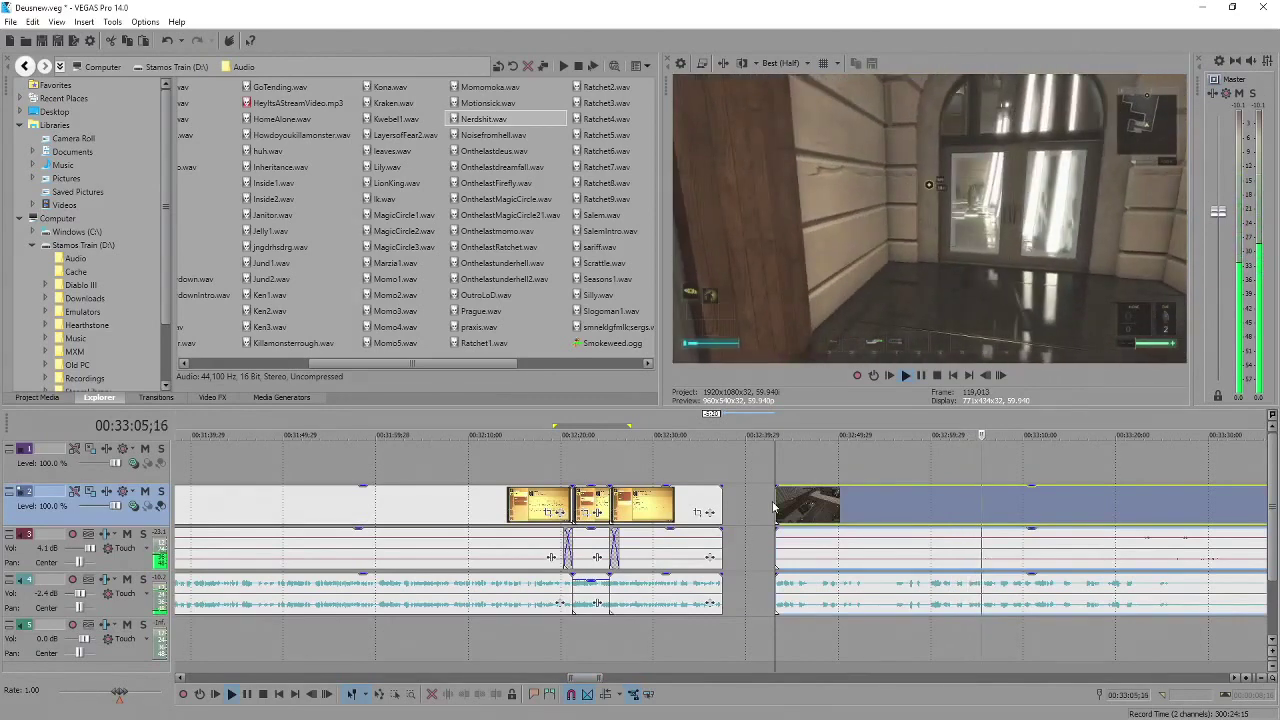
{"action": "scroll", "coordinate": [771, 540], "scroll_direction": "down", "scroll_amount": 2}
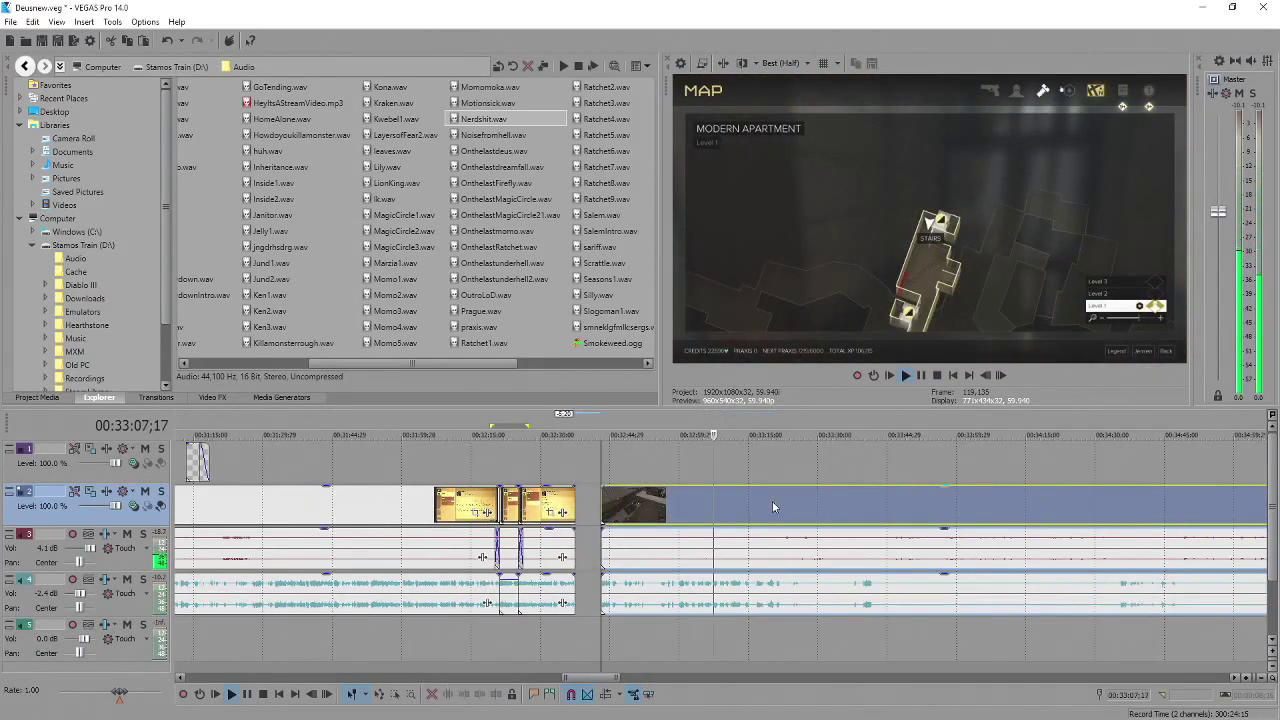
{"action": "key", "text": "Return"}
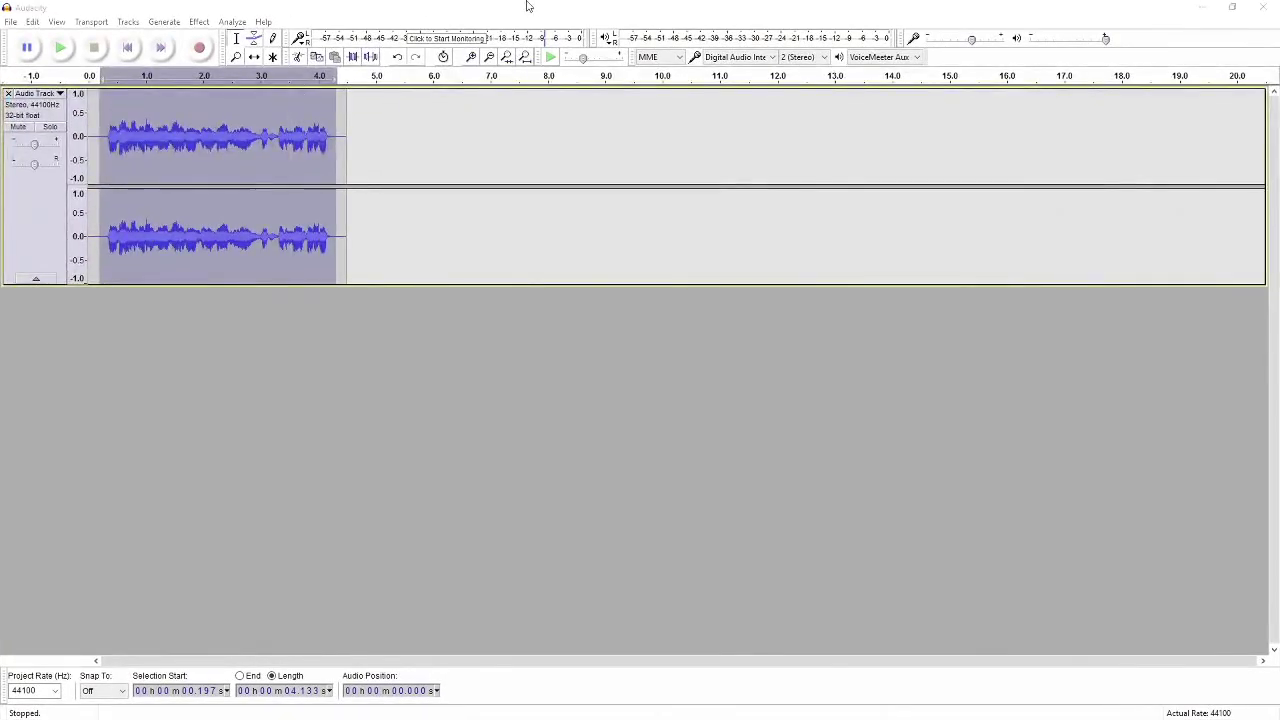
Record a voice insert of about 10 seconds in a new Audacity window and return to VEGAS Pro.
{"action": "double_click", "coordinate": [526, 3]}
{"action": "left_click", "coordinate": [228, 174]}
{"action": "left_click", "coordinate": [245, 189]}
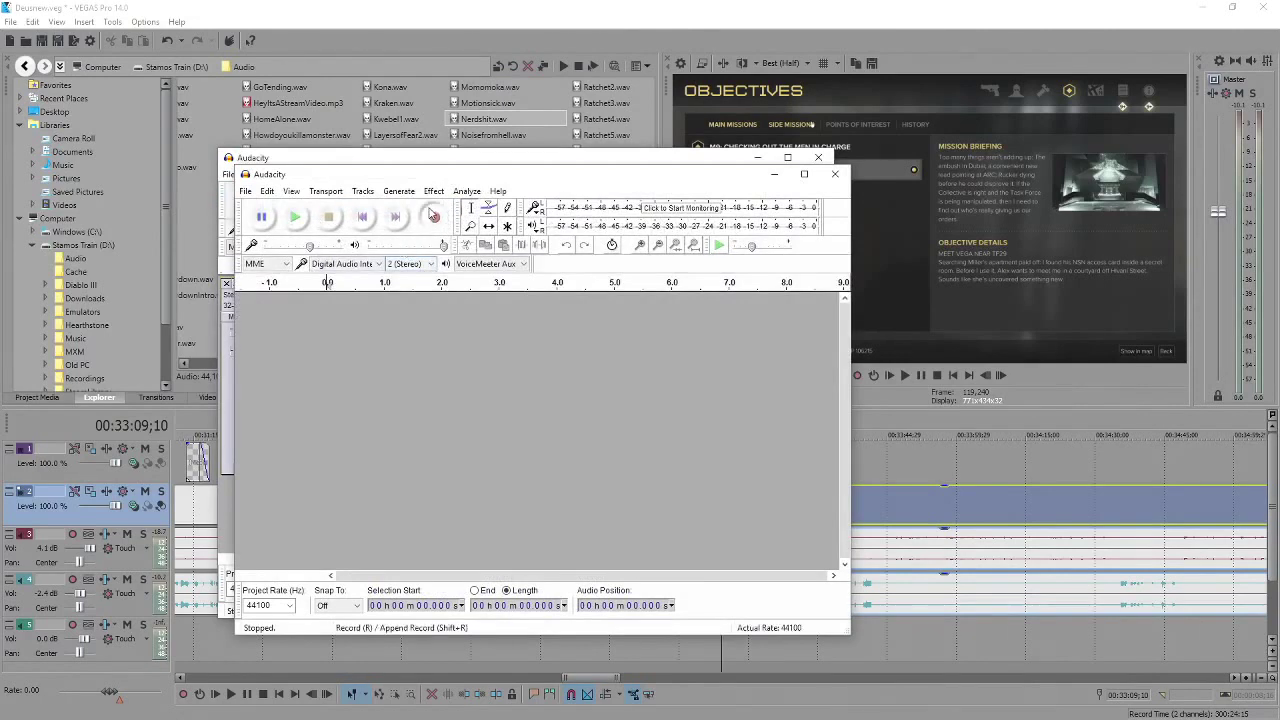
{"action": "left_click", "coordinate": [432, 215]}
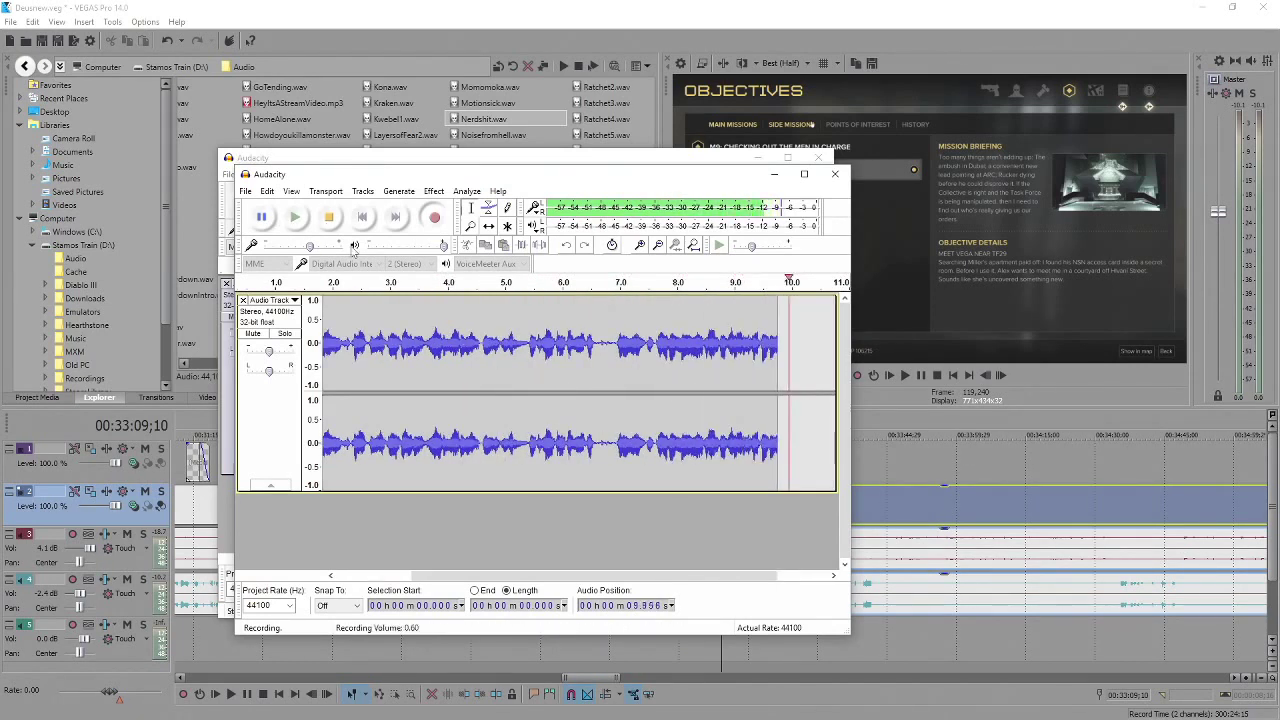
{"action": "key", "text": "space"}
{"action": "key", "text": "alt+Tab"}
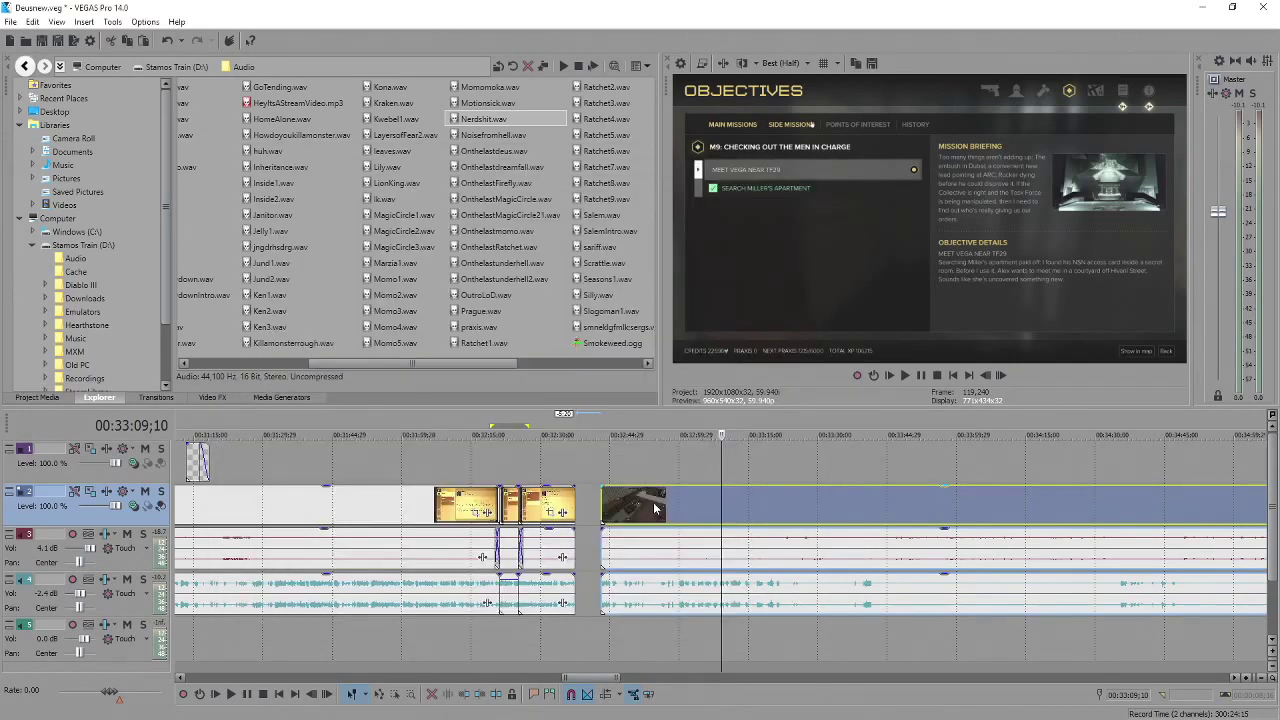
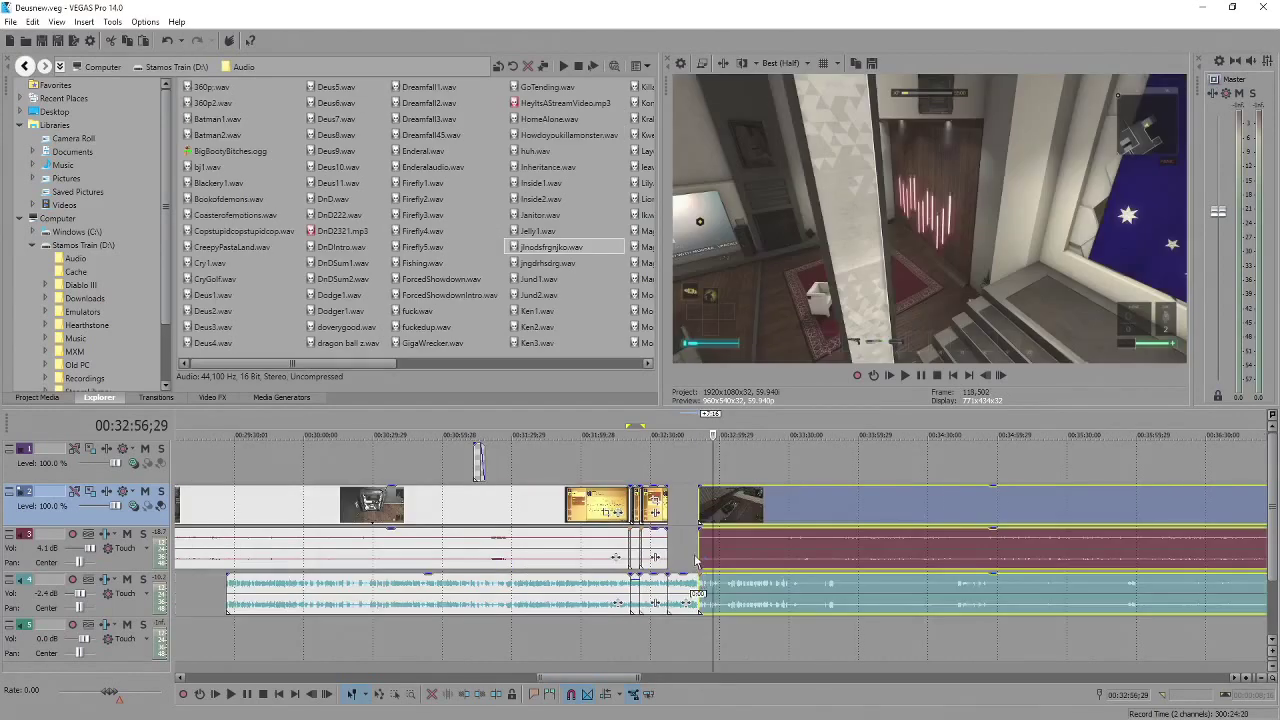
Move the apartment section on tracks 2 to 4 well past the end of the inserted voice clip to free up space.
{"action": "left_click_drag", "start_coordinate": [758, 514], "coordinate": [860, 514]}
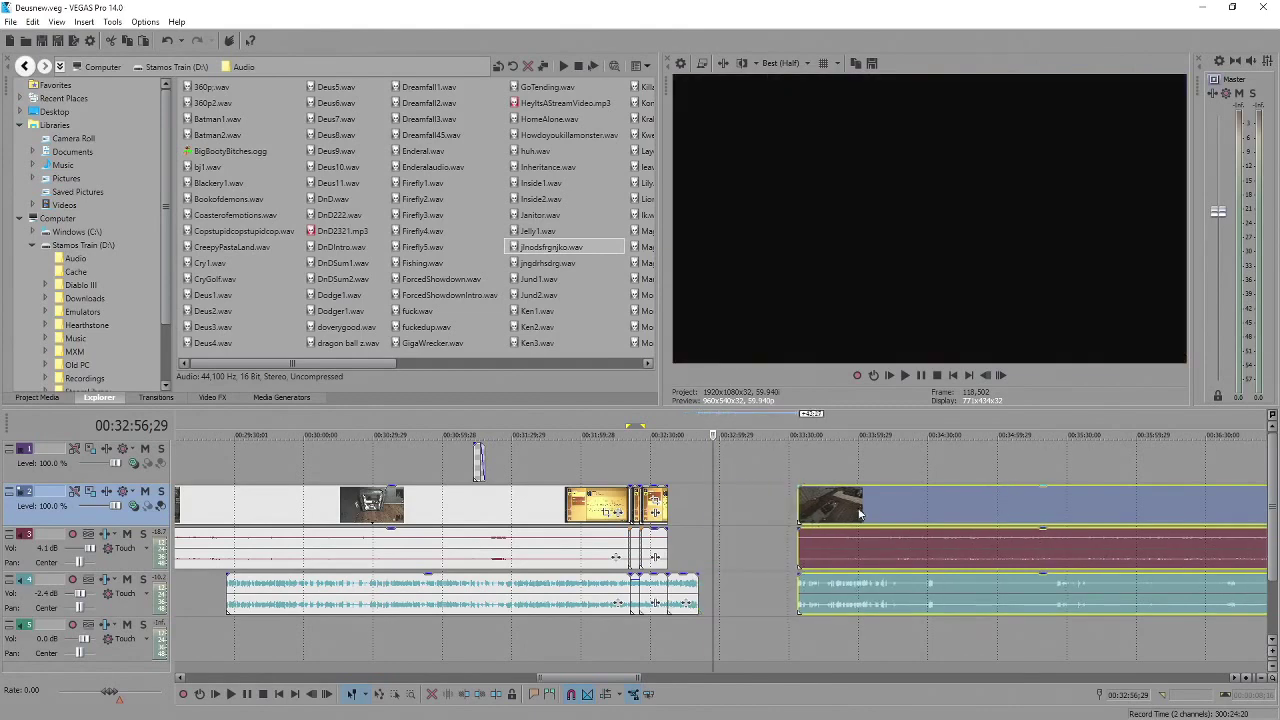
{"action": "left_click", "coordinate": [714, 505]}
{"action": "scroll", "coordinate": [712, 505], "scroll_direction": "up", "scroll_amount": 3}
Fill the video and game-audio gap over the inserted voice clip with a separate clip running from 00:32:37;14 to 00:32:50;21.
{"action": "left_click", "coordinate": [603, 505]}
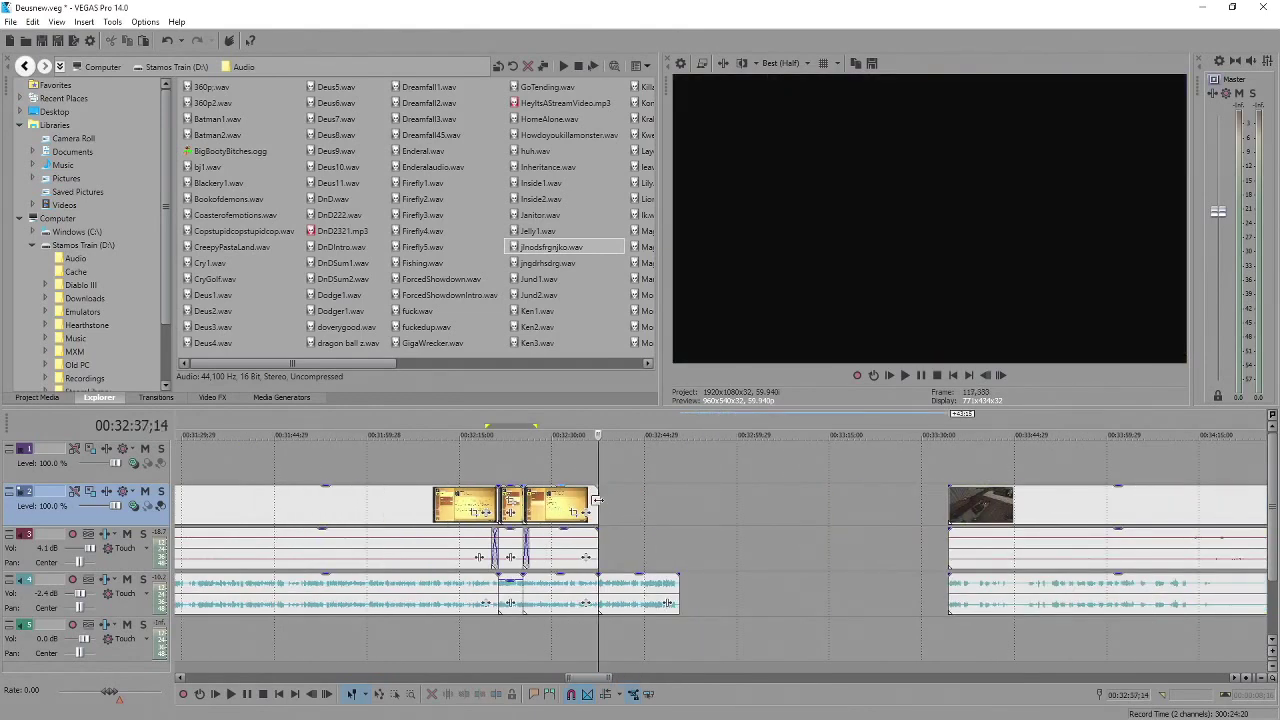
{"action": "key", "text": "ctrl+v"}
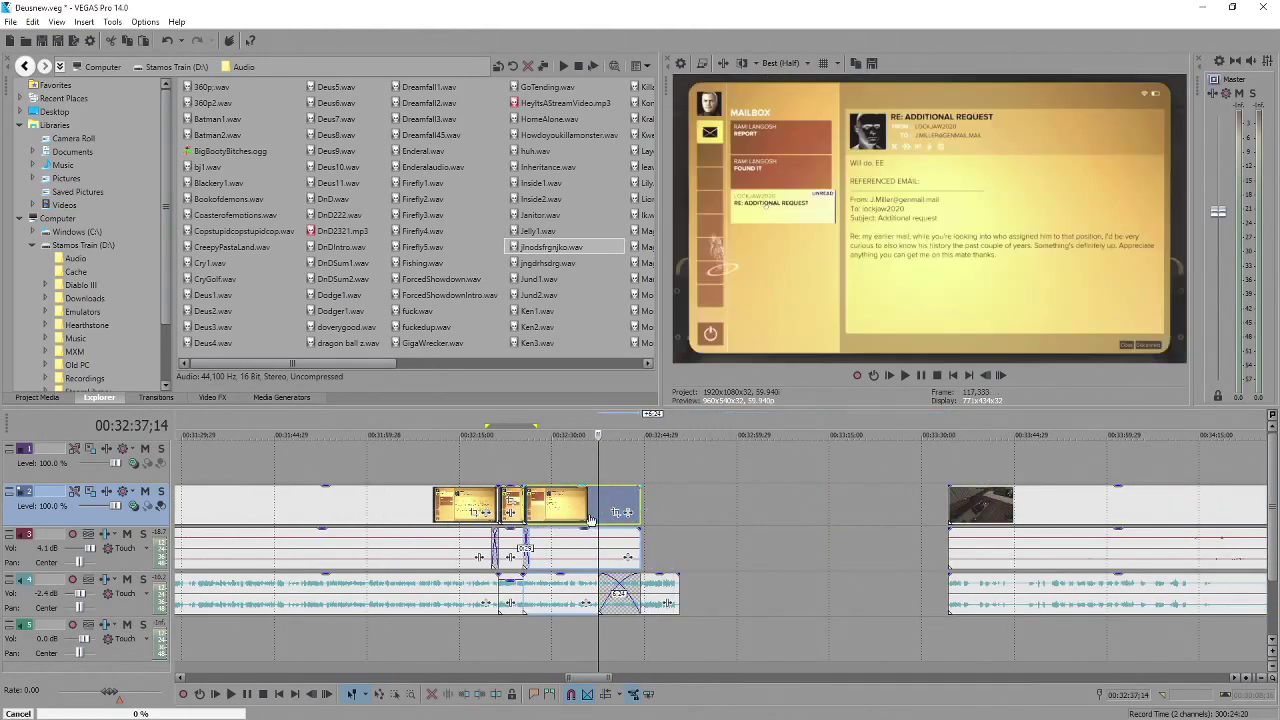
{"action": "key", "text": "ctrl+z"}
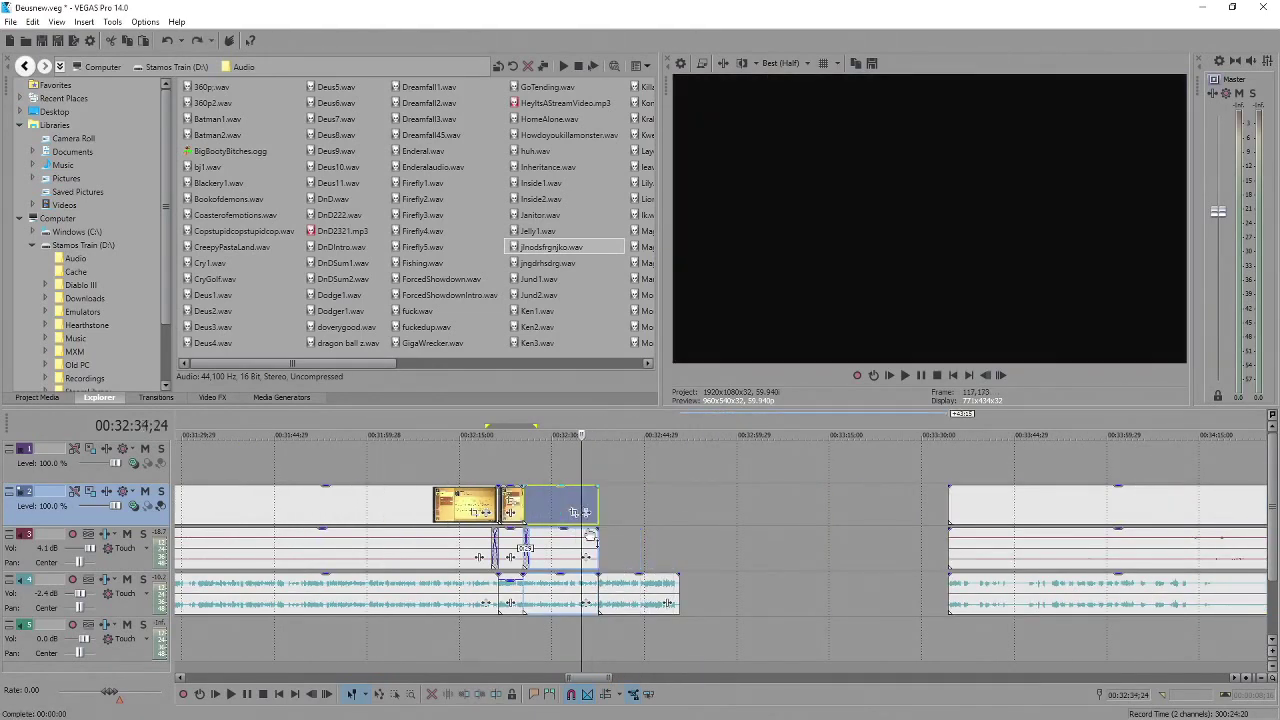
{"action": "left_click_drag", "start_coordinate": [596, 501], "coordinate": [667, 513]}
Add a velocity envelope to the fill clip's video and raise it to 450%.
{"action": "right_click", "coordinate": [645, 513]}
{"action": "left_click", "coordinate": [901, 533]}
{"action": "right_click", "coordinate": [650, 513]}
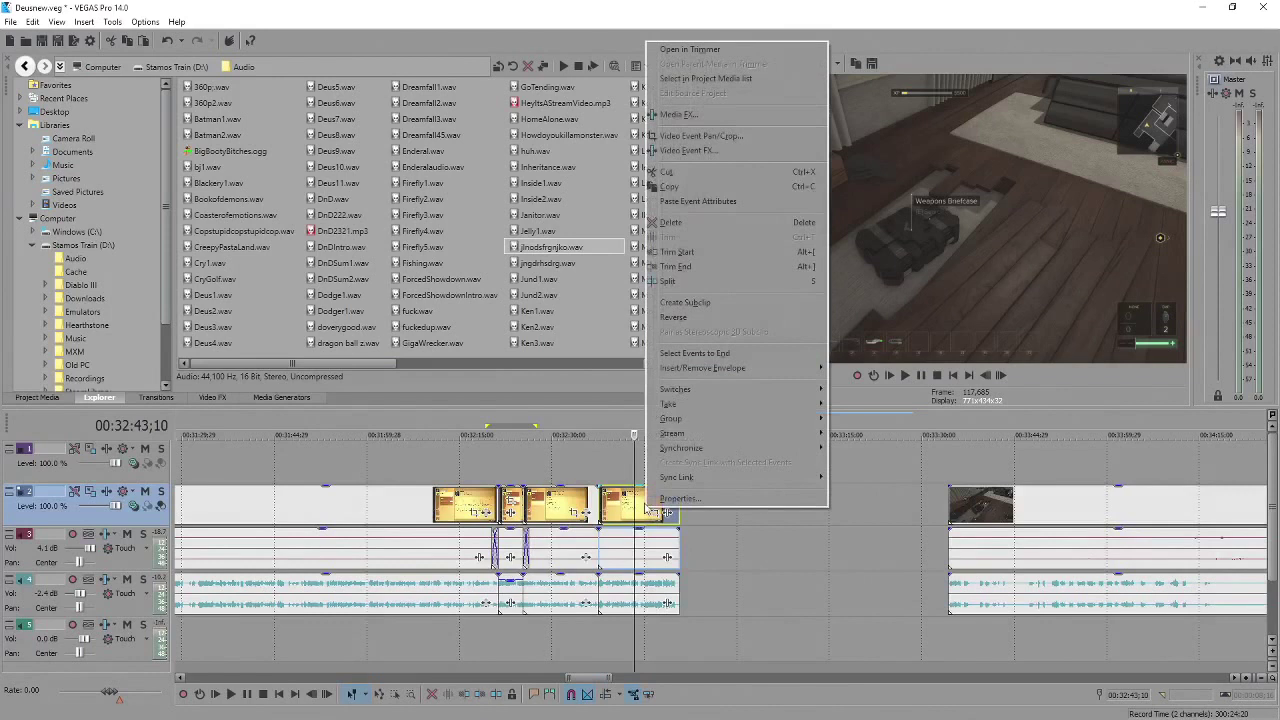
{"action": "mouse_move", "coordinate": [815, 368]}
{"action": "left_click", "coordinate": [856, 370]}
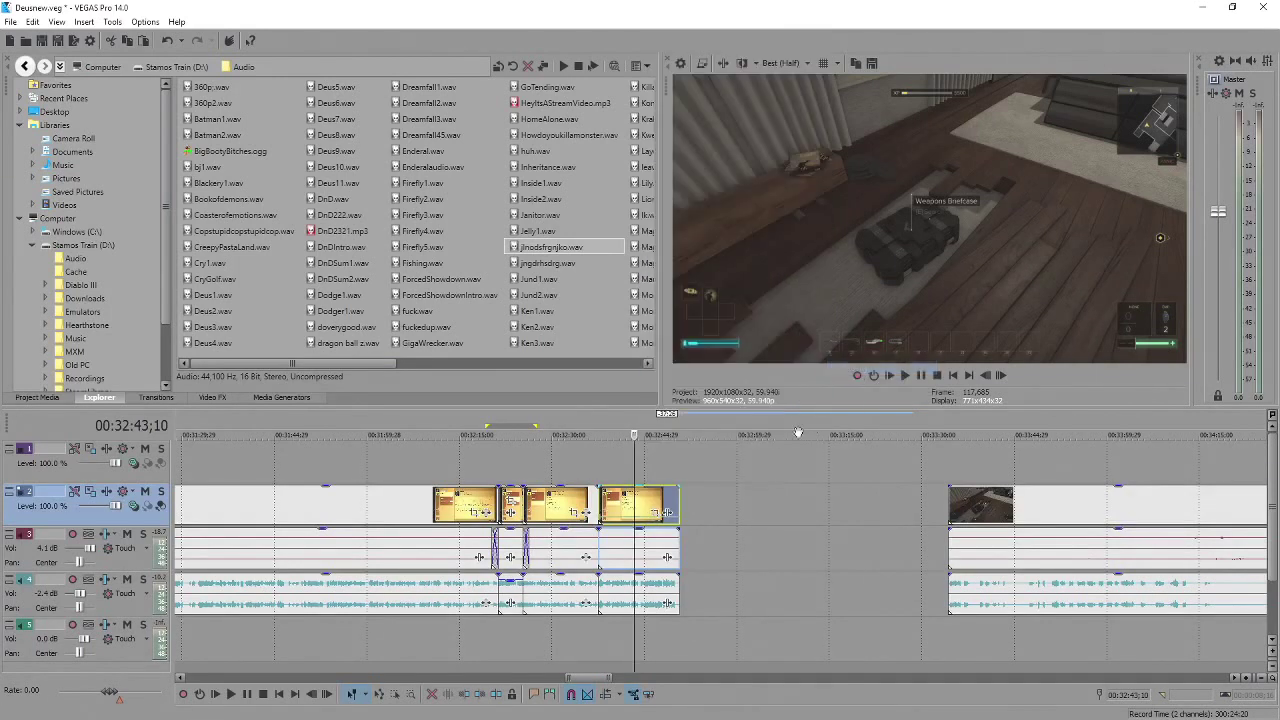
{"action": "left_click_drag", "start_coordinate": [600, 510], "coordinate": [626, 499]}
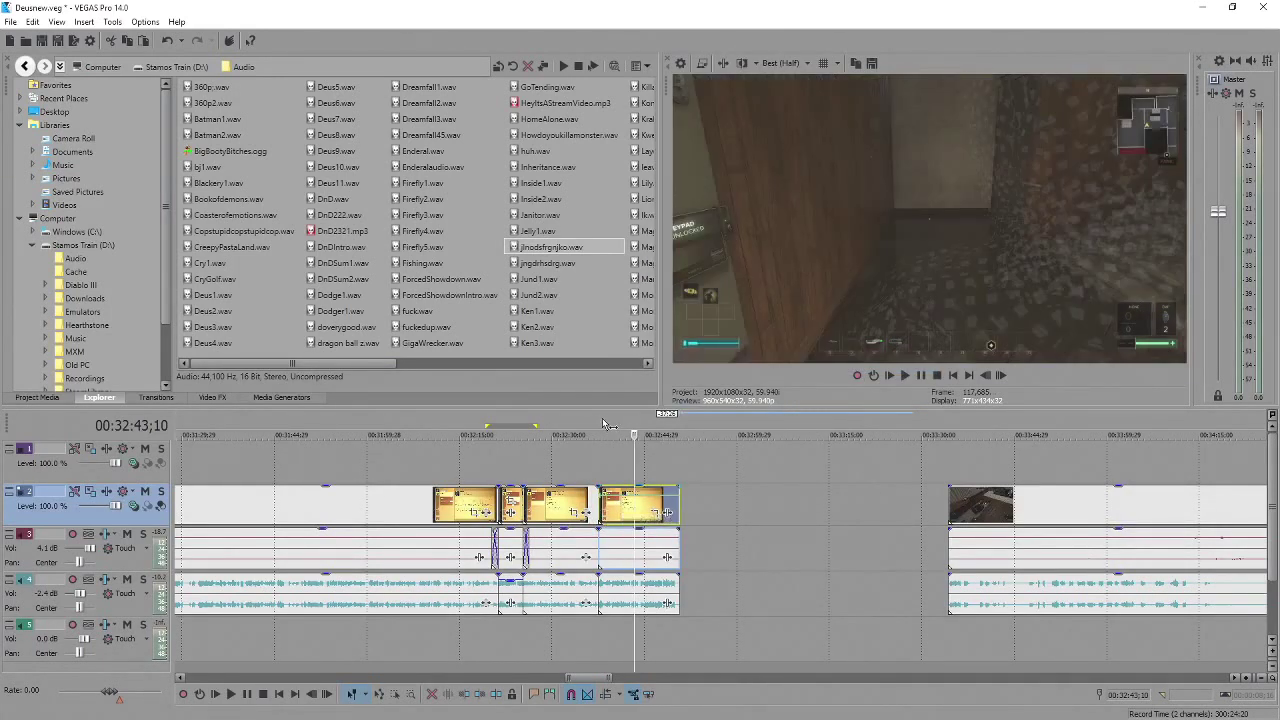
Replay the sped-up fill clip and examine its closing frames up to 00:32:50;21.
{"action": "left_click_drag", "start_coordinate": [591, 448], "coordinate": [680, 448]}
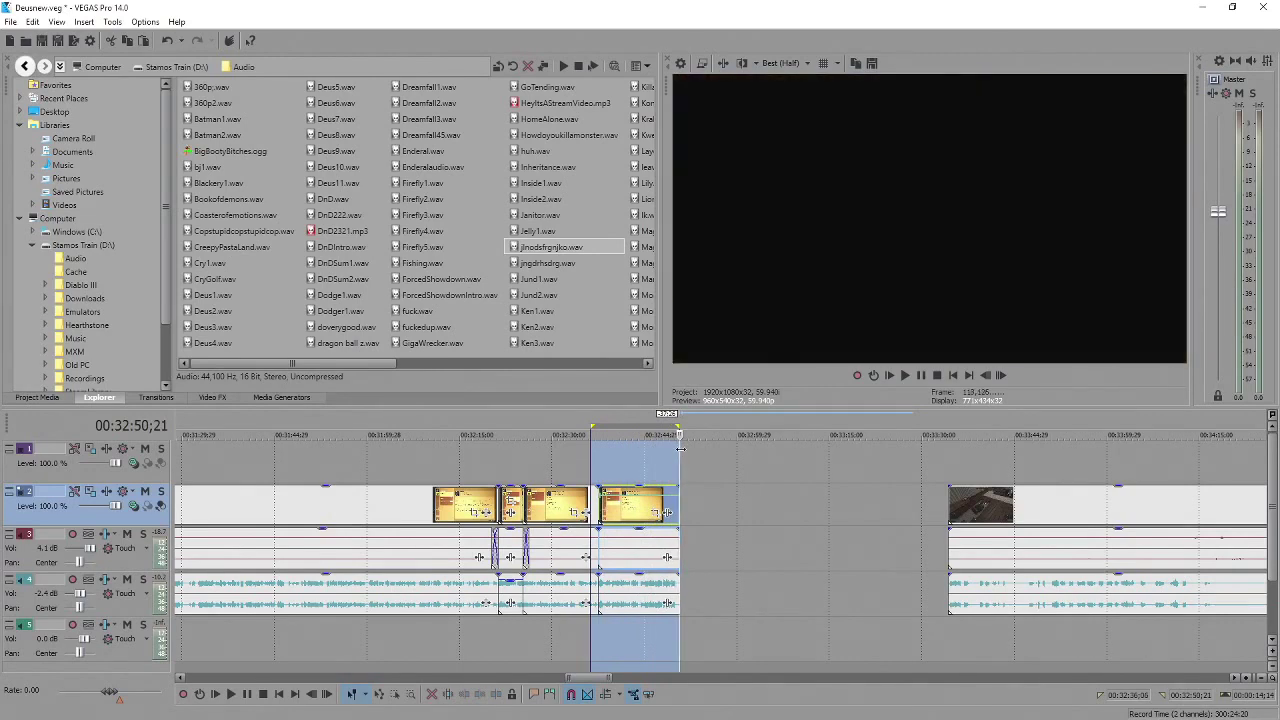
{"action": "key", "text": "space"}
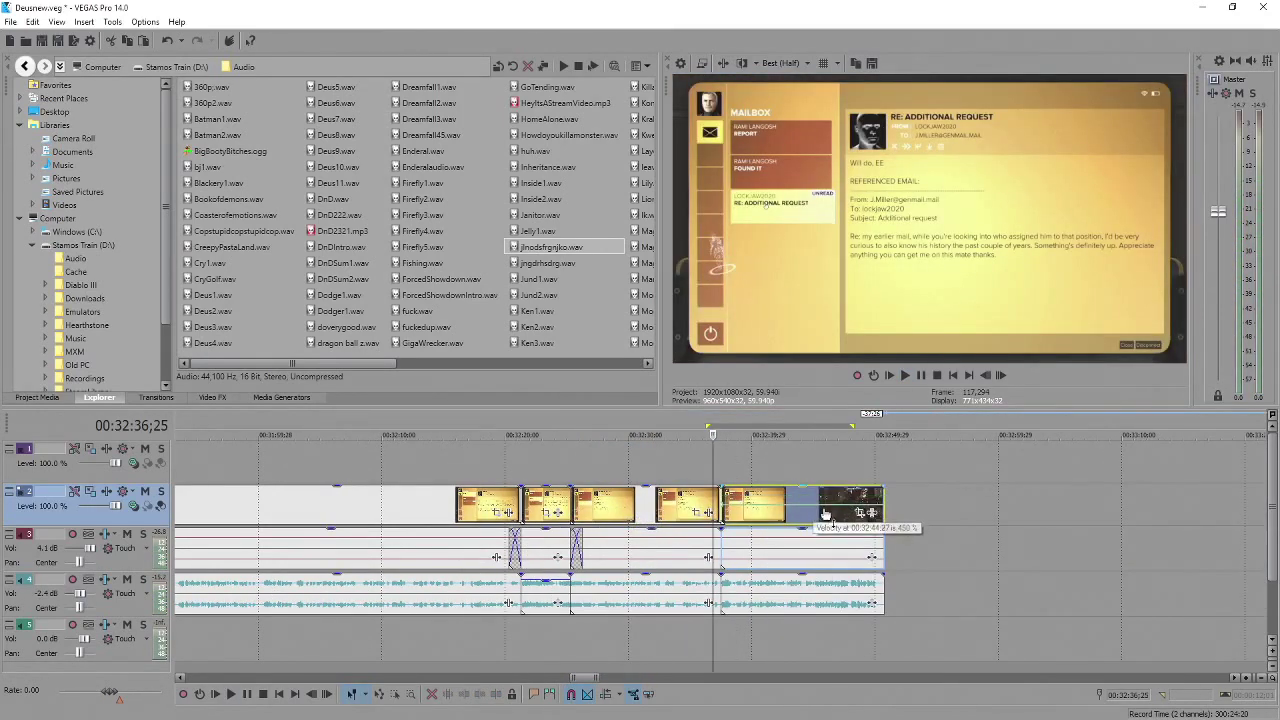
{"action": "left_click", "coordinate": [862, 510]}
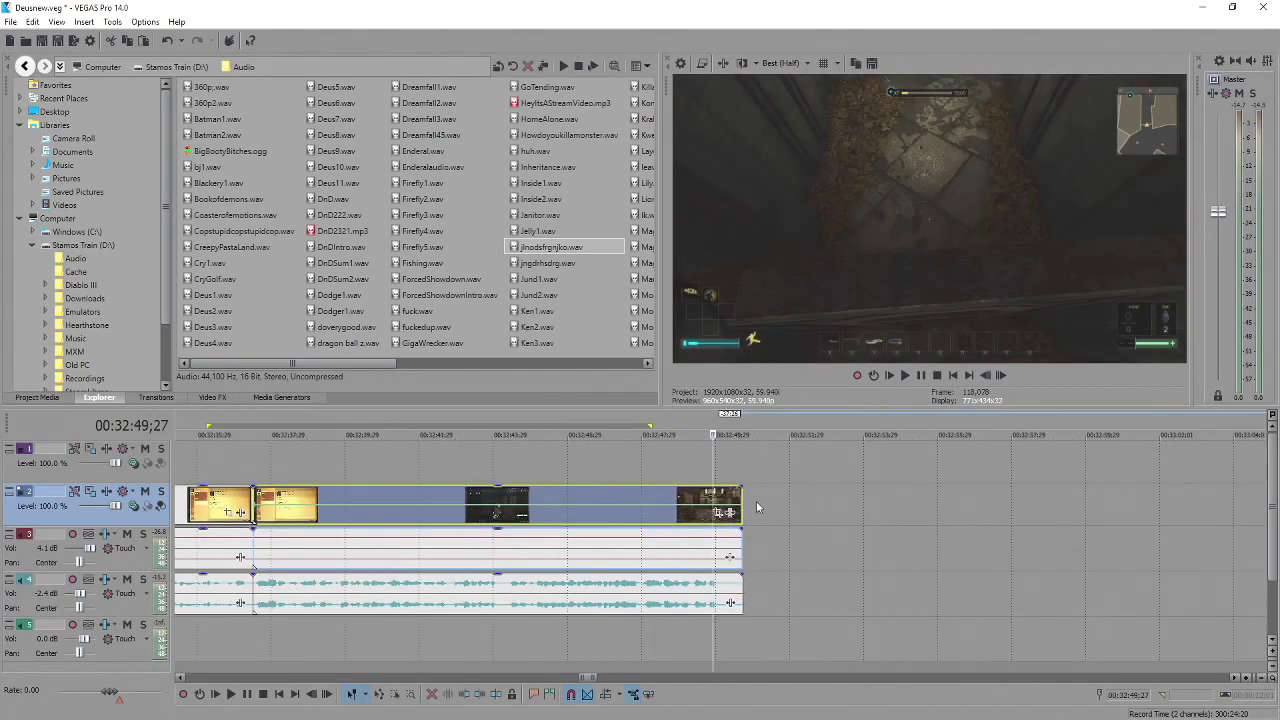
{"action": "left_click", "coordinate": [733, 497]}
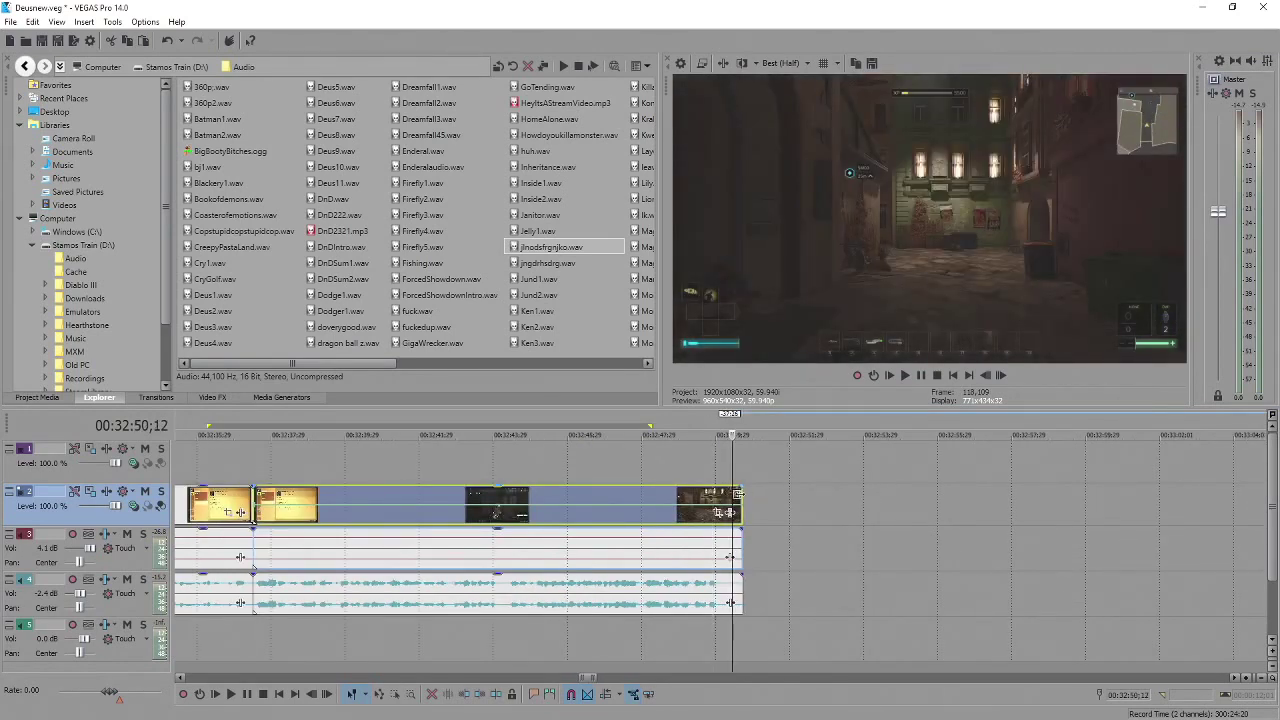
{"action": "left_click", "coordinate": [741, 497]}
{"action": "scroll", "coordinate": [747, 504], "scroll_direction": "up", "scroll_amount": 2}
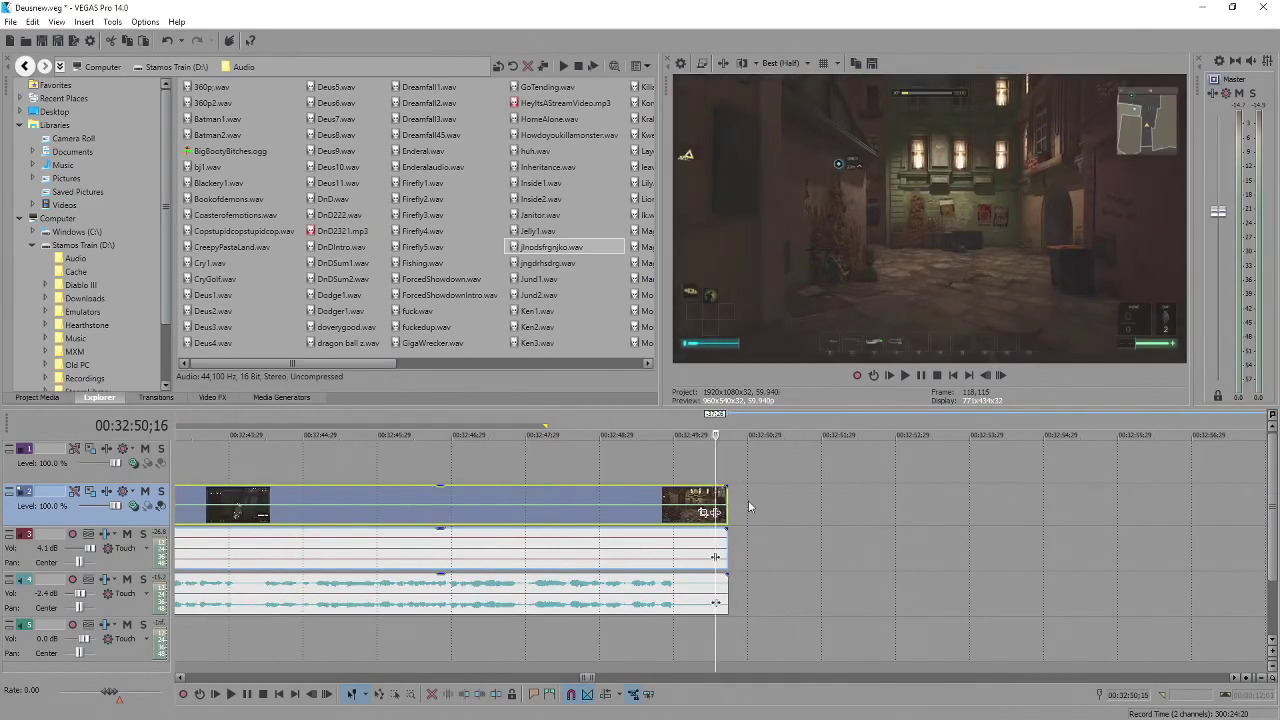
{"action": "left_click", "coordinate": [749, 506]}
Trim the start of the apartment section after the gap forward to the dark alley footage.
{"action": "scroll", "coordinate": [752, 506], "scroll_direction": "down", "scroll_amount": 3}
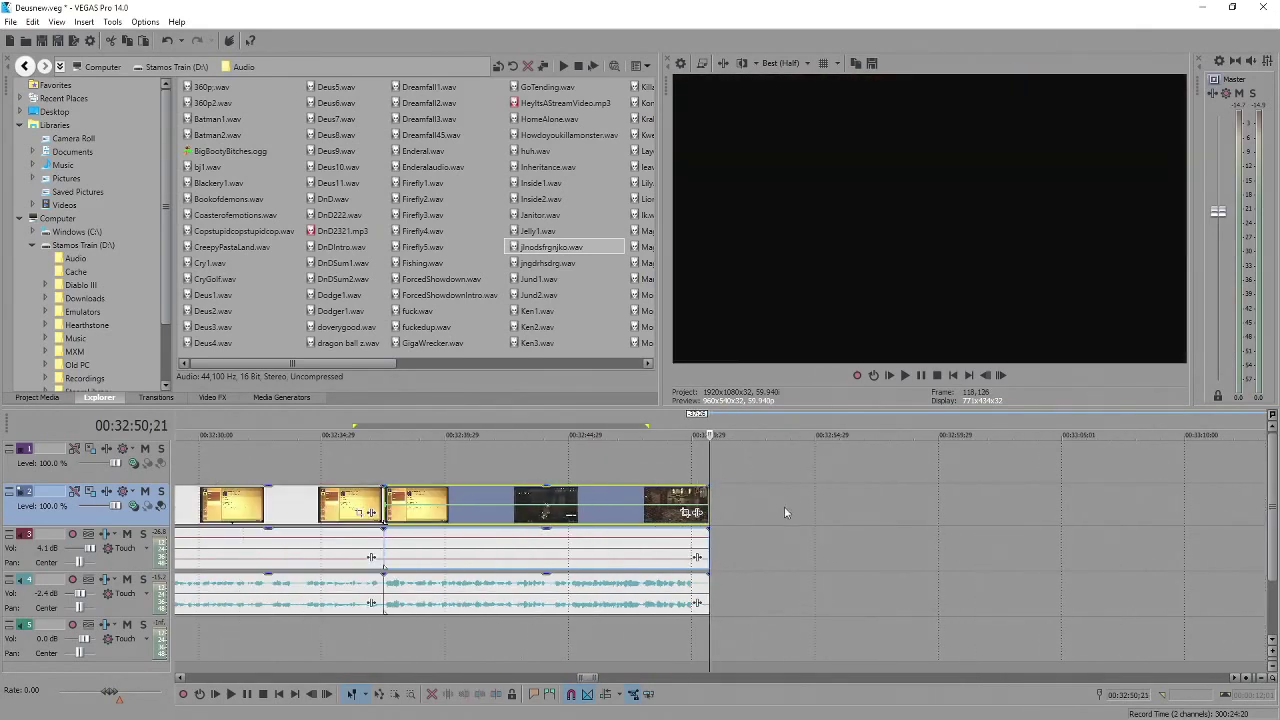
{"action": "scroll", "coordinate": [784, 506], "scroll_direction": "down", "scroll_amount": 3}
{"action": "left_click", "coordinate": [926, 510]}
{"action": "scroll", "coordinate": [916, 500], "scroll_direction": "down", "scroll_amount": 3}
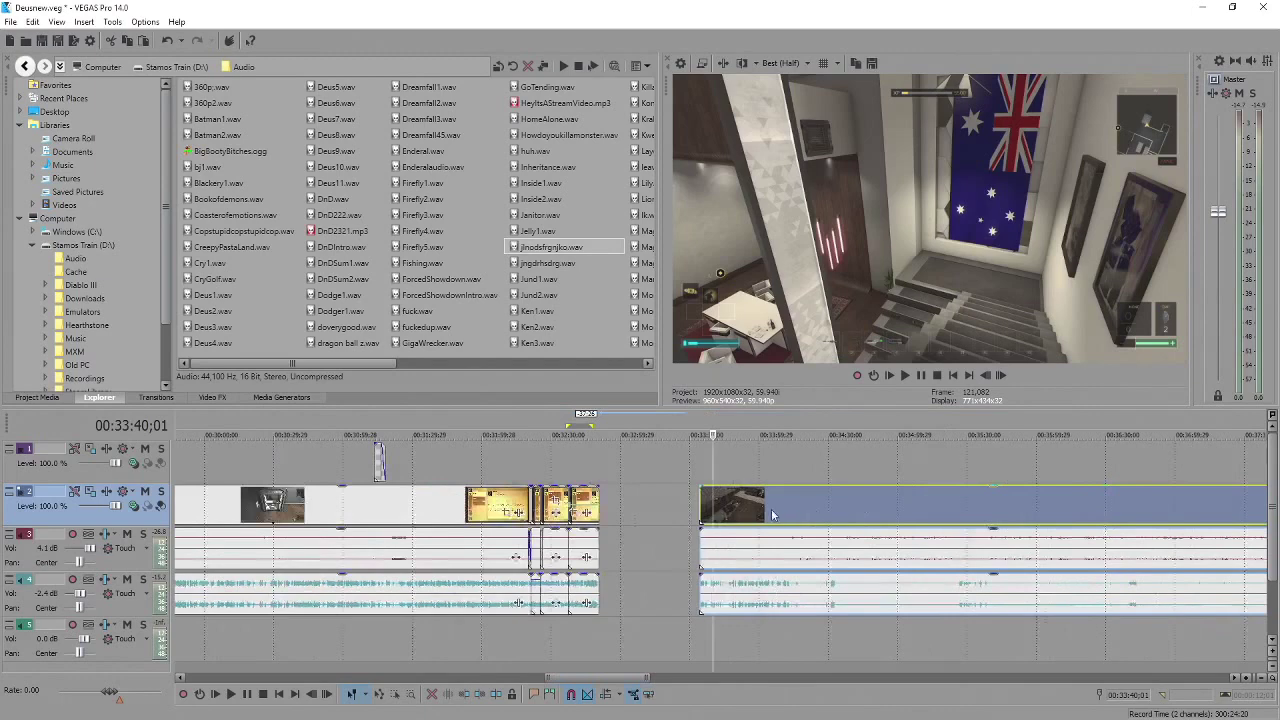
{"action": "left_click", "coordinate": [757, 512]}
{"action": "left_click_drag", "start_coordinate": [701, 503], "coordinate": [827, 517]}
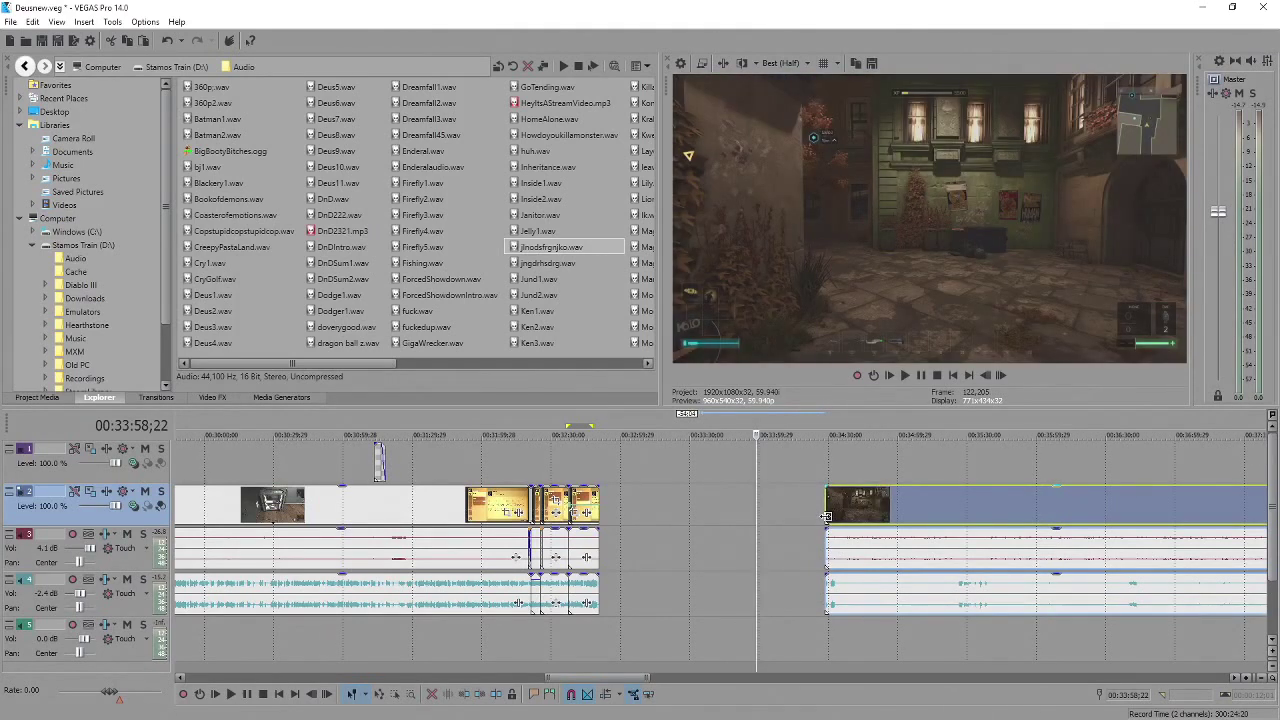
{"action": "left_click_drag", "start_coordinate": [827, 517], "coordinate": [828, 517]}
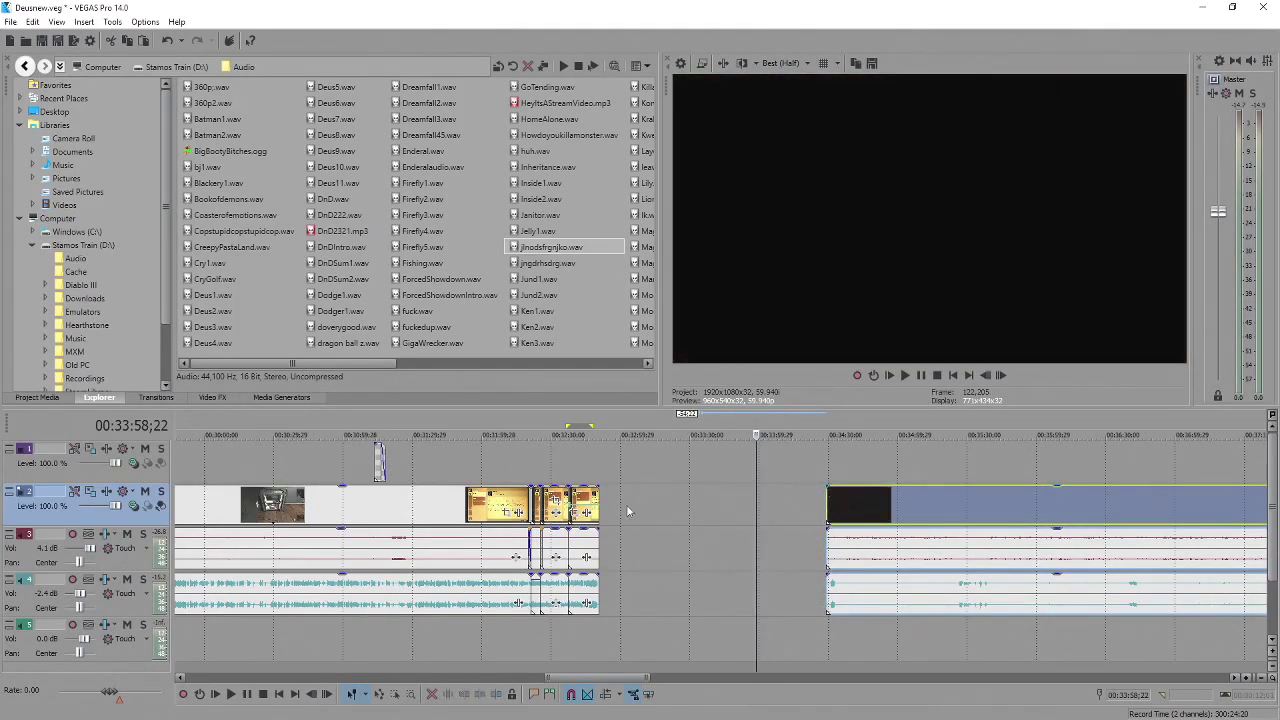
Shift the trimmed alley section on tracks 2 to 4 back to about 5 seconds after the sped-up clip's end.
{"action": "left_click", "coordinate": [828, 517]}
{"action": "scroll", "coordinate": [776, 503], "scroll_direction": "up", "scroll_amount": 4}
{"action": "left_click_drag", "start_coordinate": [715, 508], "coordinate": [428, 510]}
{"action": "scroll", "coordinate": [585, 534], "scroll_direction": "down", "scroll_amount": 3}
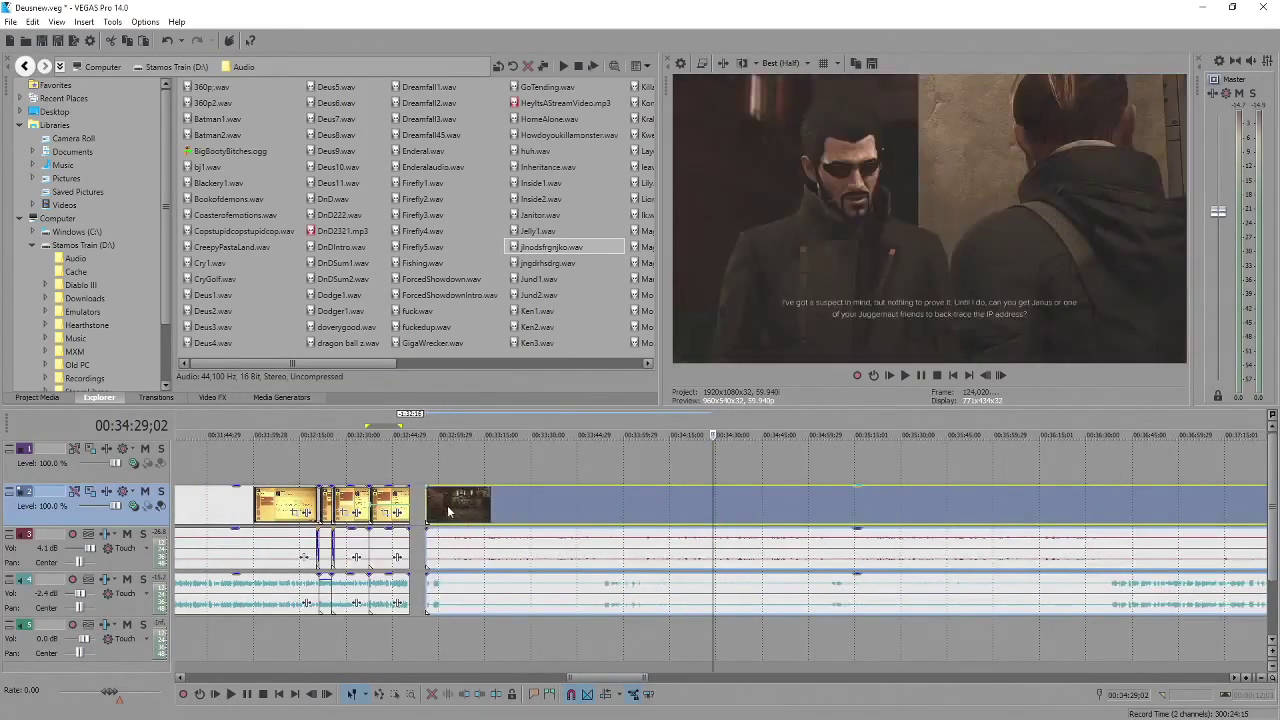
Inspect the sped-up clip's last frame at 00:32:50;20.
{"action": "scroll", "coordinate": [449, 511], "scroll_direction": "up", "scroll_amount": 4}
{"action": "scroll", "coordinate": [737, 503], "scroll_direction": "up", "scroll_amount": 3}
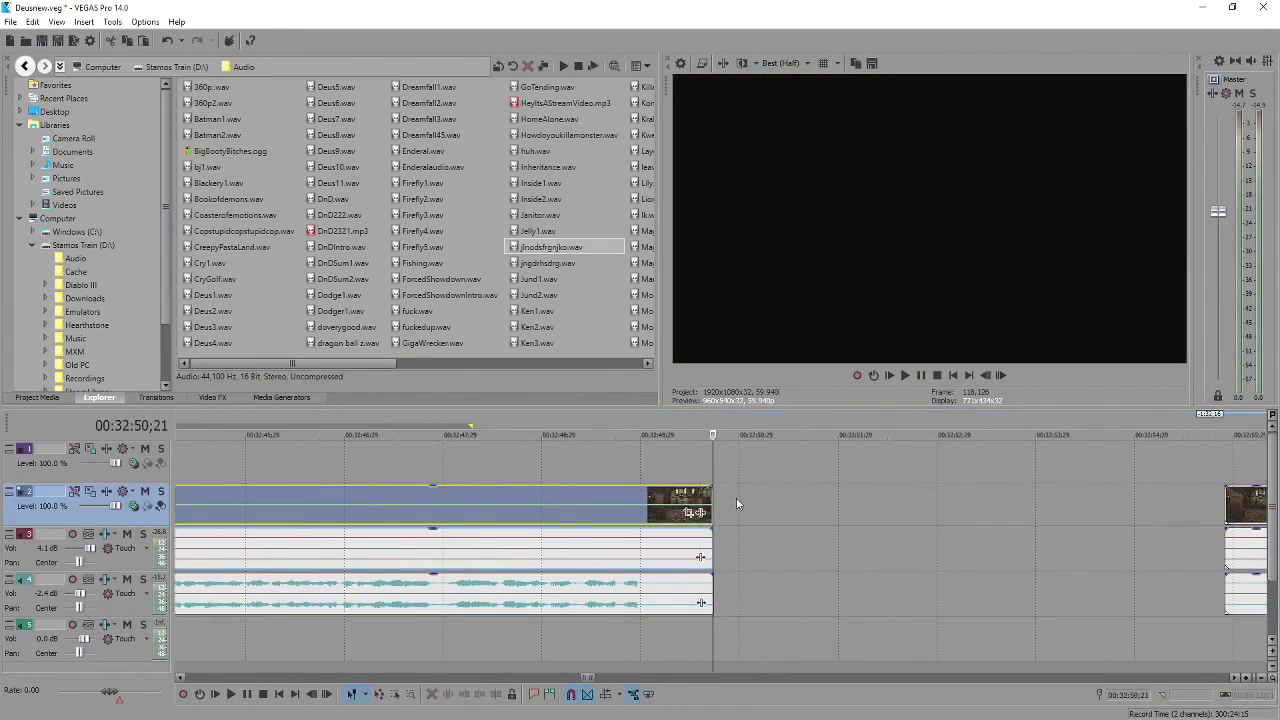
{"action": "left_click", "coordinate": [710, 496]}
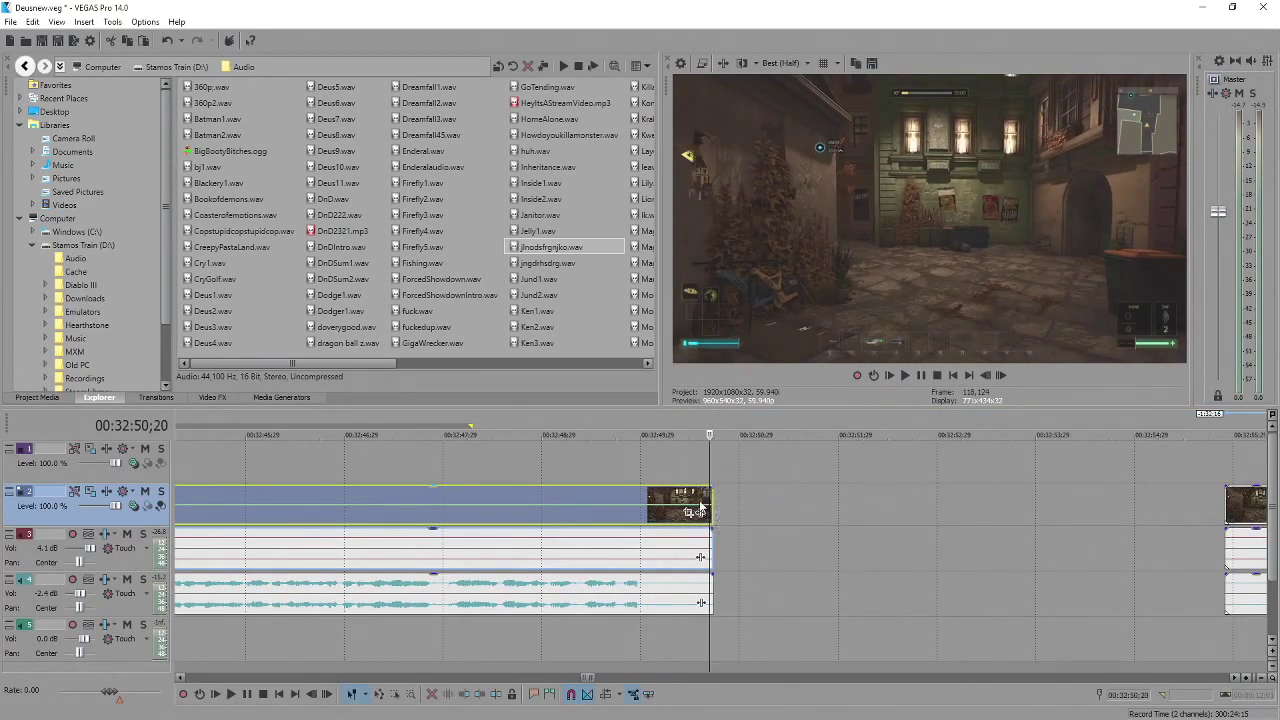
Check the sped-up clip's closing frames and move the alley section on tracks 2 to 4 back to slightly overlap its end.
{"action": "mouse_move", "coordinate": [703, 511]}
{"action": "left_mouse_down"}
{"action": "mouse_move", "coordinate": [690, 512]}
{"action": "mouse_move", "coordinate": [708, 513]}
{"action": "mouse_move", "coordinate": [713, 497]}
{"action": "mouse_move", "coordinate": [694, 512]}
{"action": "left_mouse_up"}
{"action": "left_click", "coordinate": [696, 503]}
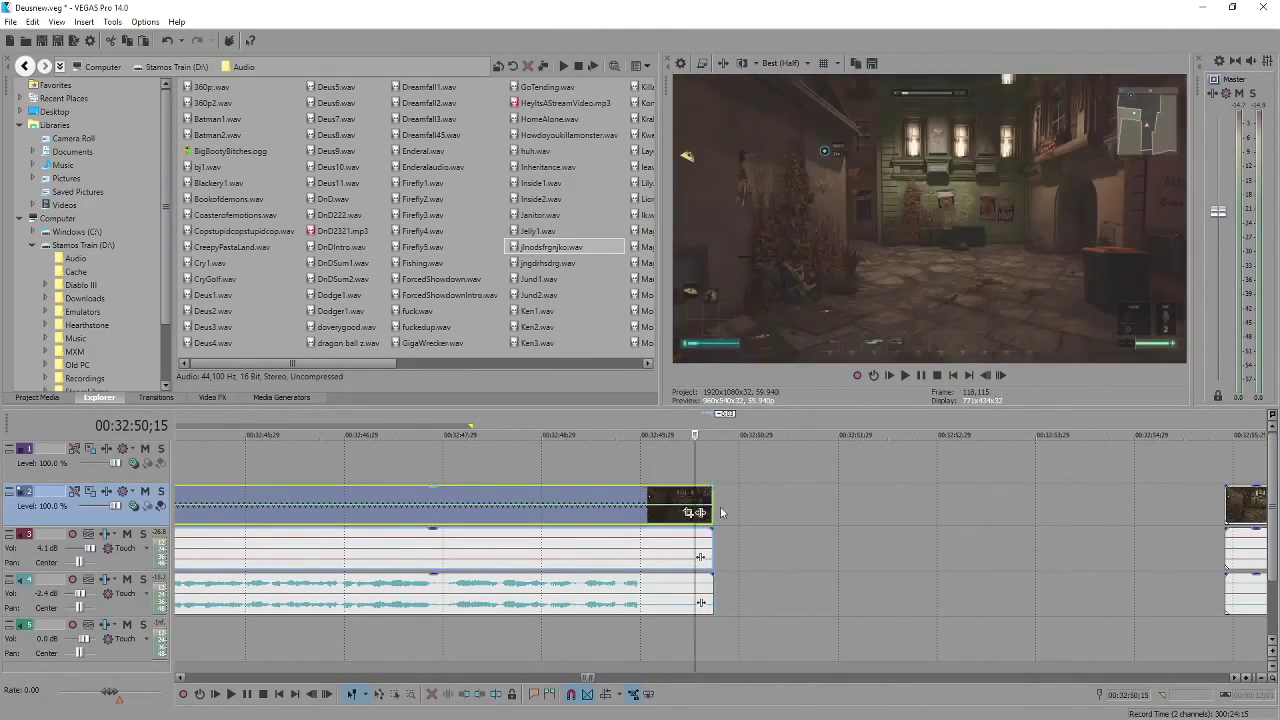
{"action": "scroll", "coordinate": [740, 525], "scroll_direction": "down", "scroll_amount": 5}
{"action": "left_click", "coordinate": [912, 505]}
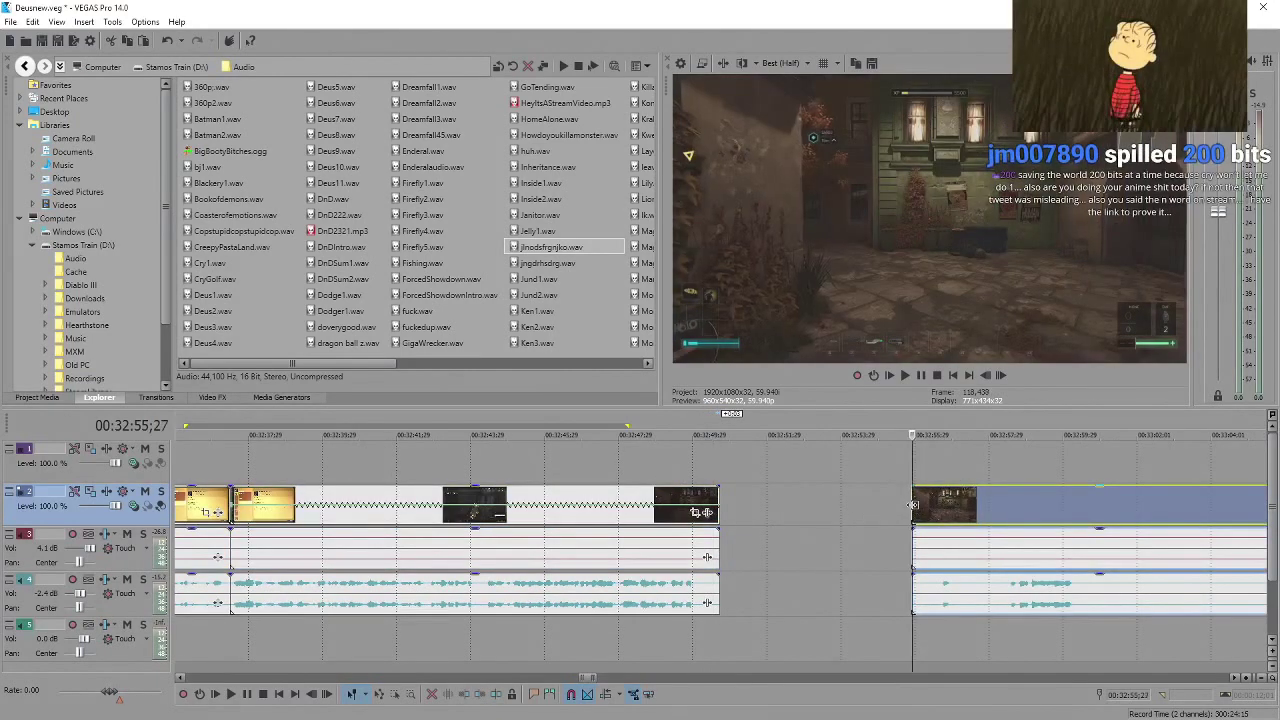
{"action": "left_click_drag", "start_coordinate": [912, 505], "coordinate": [726, 510]}
{"action": "left_click", "coordinate": [933, 545]}
{"action": "scroll", "coordinate": [543, 521], "scroll_direction": "down", "scroll_amount": 4}
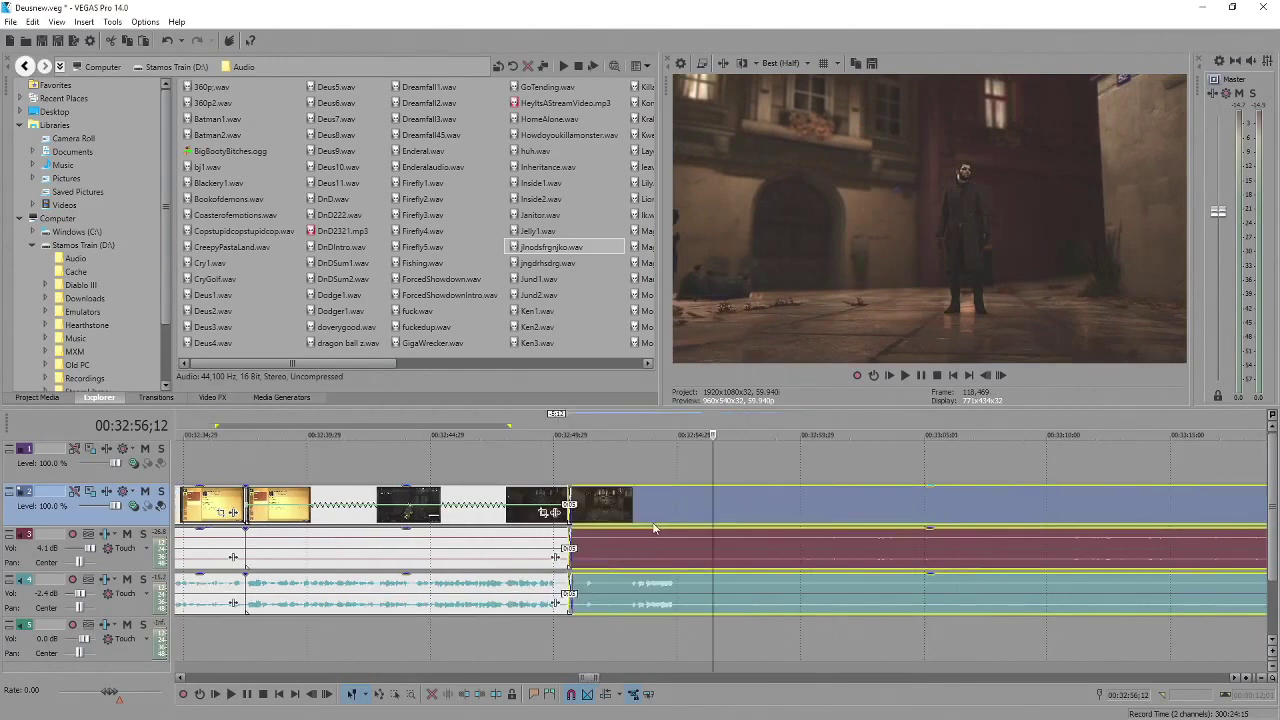
Trim the sped-up clip's end slightly earlier on tracks 2 and 3 and pull the alley section on tracks 2 to 4 back against it.
{"action": "left_click", "coordinate": [485, 480]}
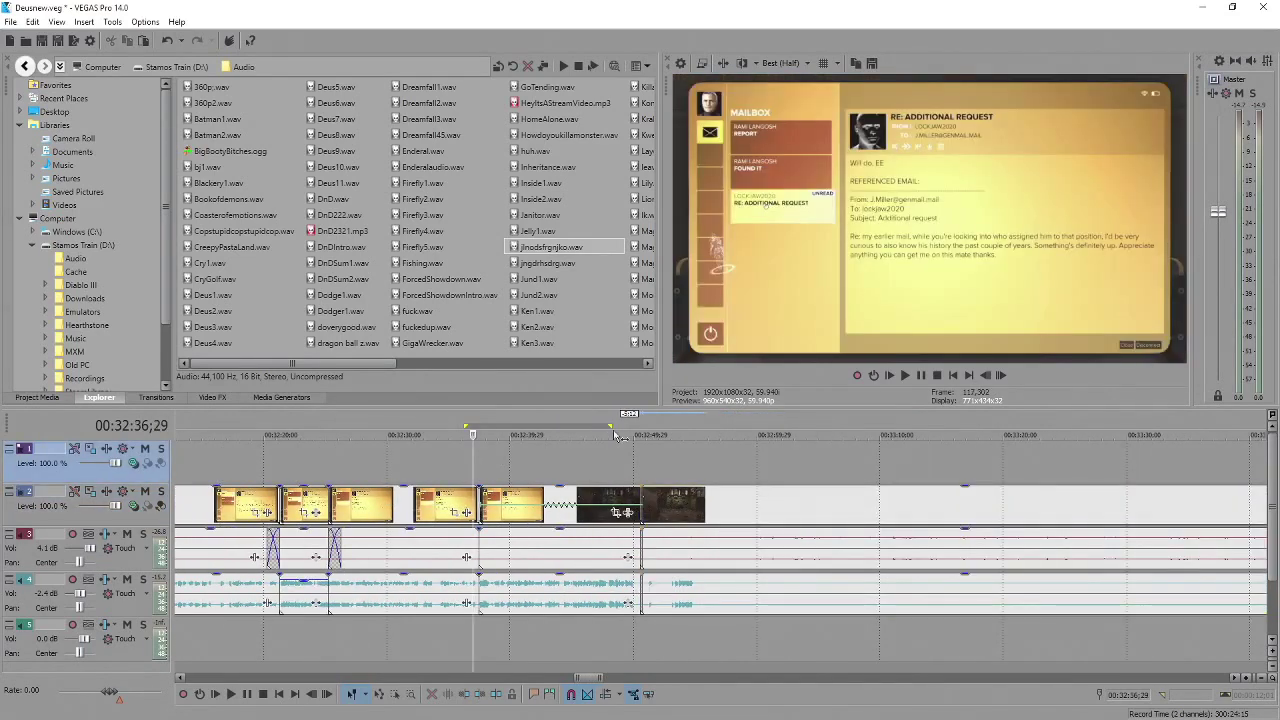
{"action": "left_click", "coordinate": [633, 483]}
{"action": "scroll", "coordinate": [633, 483], "scroll_direction": "up", "scroll_amount": 3}
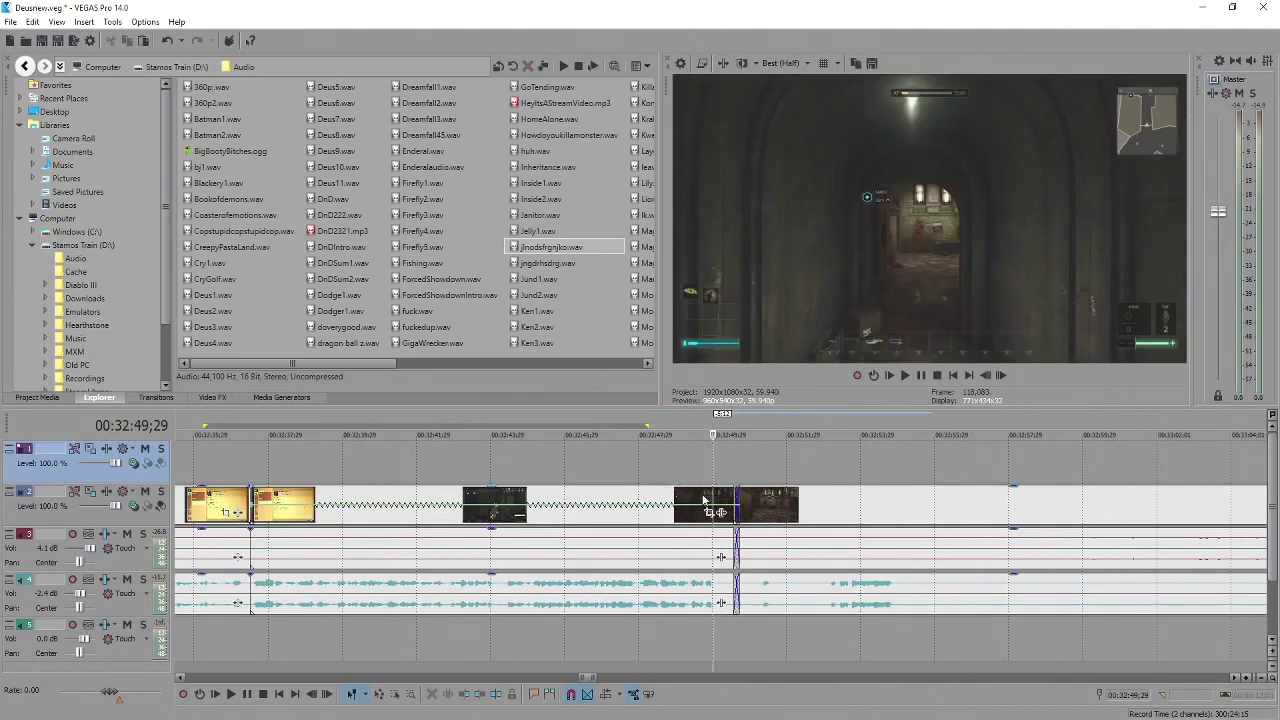
{"action": "left_click", "coordinate": [668, 550]}
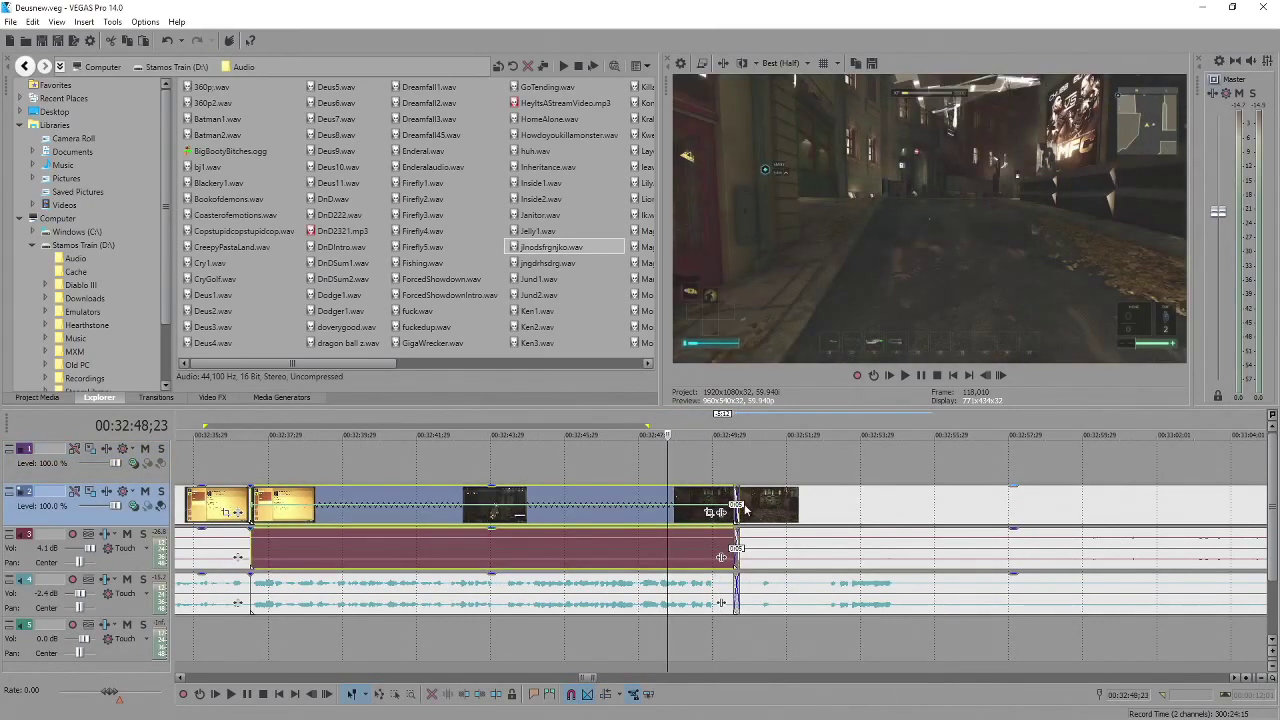
{"action": "mouse_move", "coordinate": [737, 499]}
{"action": "left_mouse_down"}
{"action": "mouse_move", "coordinate": [716, 500]}
{"action": "mouse_move", "coordinate": [764, 516]}
{"action": "mouse_move", "coordinate": [752, 515]}
{"action": "left_mouse_up"}
{"action": "left_click", "coordinate": [756, 595]}
{"action": "left_click", "coordinate": [778, 596]}
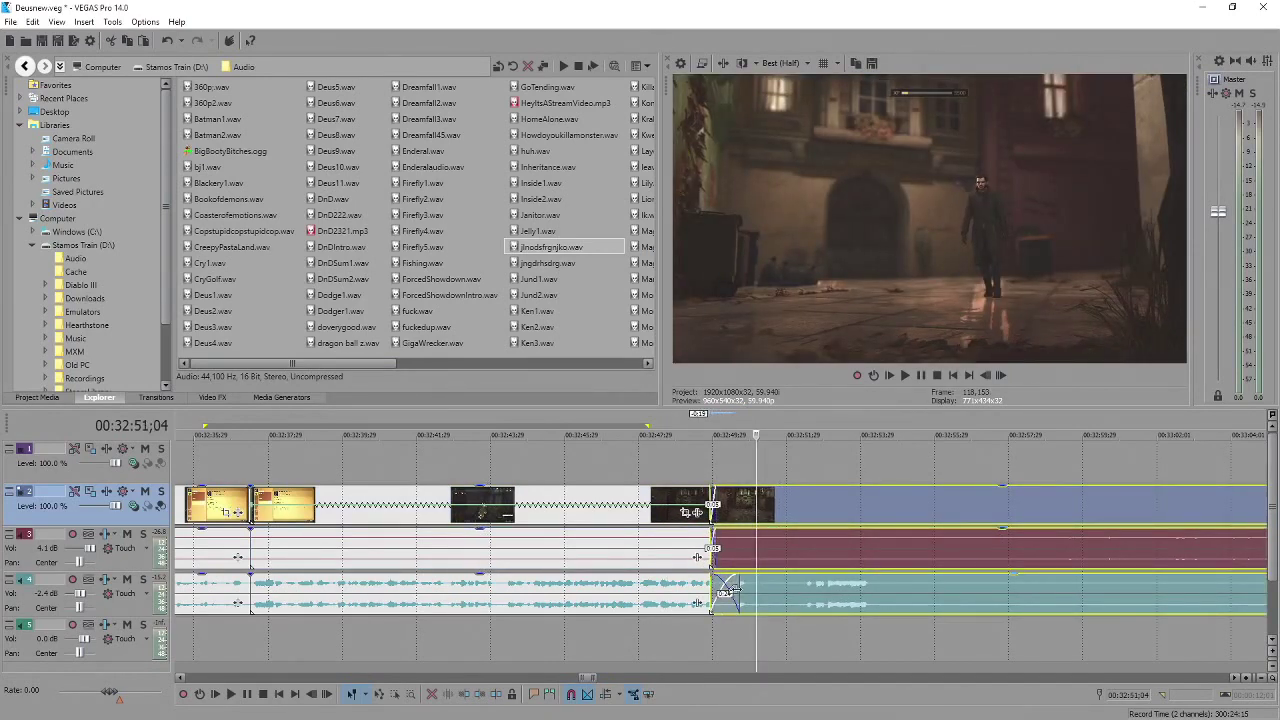
Shorten the sped-up section's voice clip on track 4 to leave a brief crossfade into the alley section, and play the result.
{"action": "left_click_drag", "start_coordinate": [739, 592], "coordinate": [718, 591]}
{"action": "scroll", "coordinate": [624, 483], "scroll_direction": "down", "scroll_amount": 2}
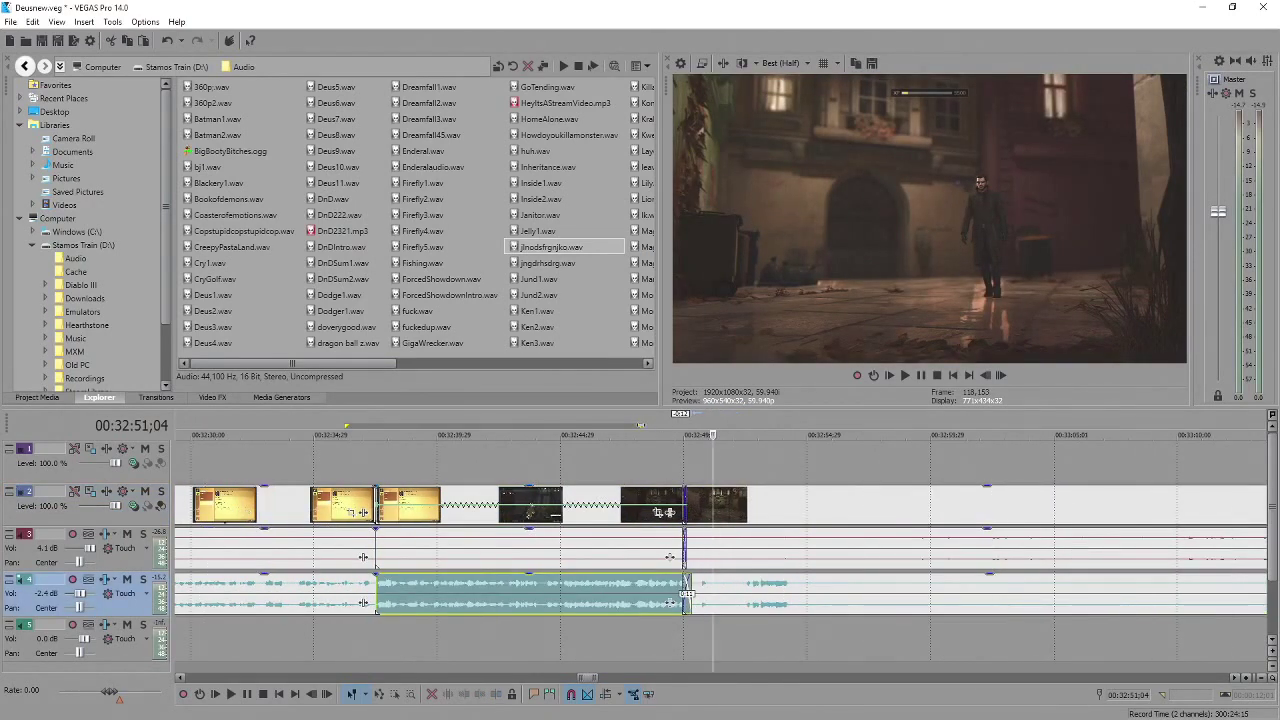
{"action": "key", "text": "space"}
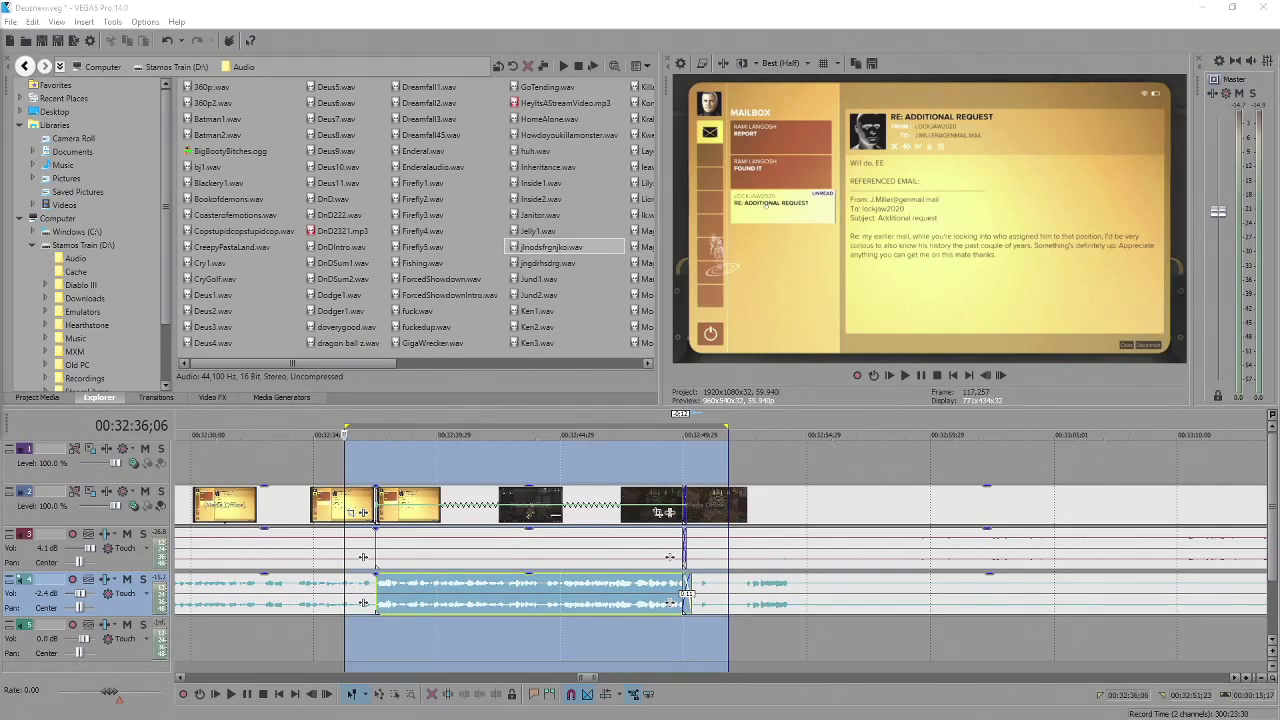
Switch to the browser to look at the Twitter profile and close its window.
{"action": "key", "text": "alt+Tab"}
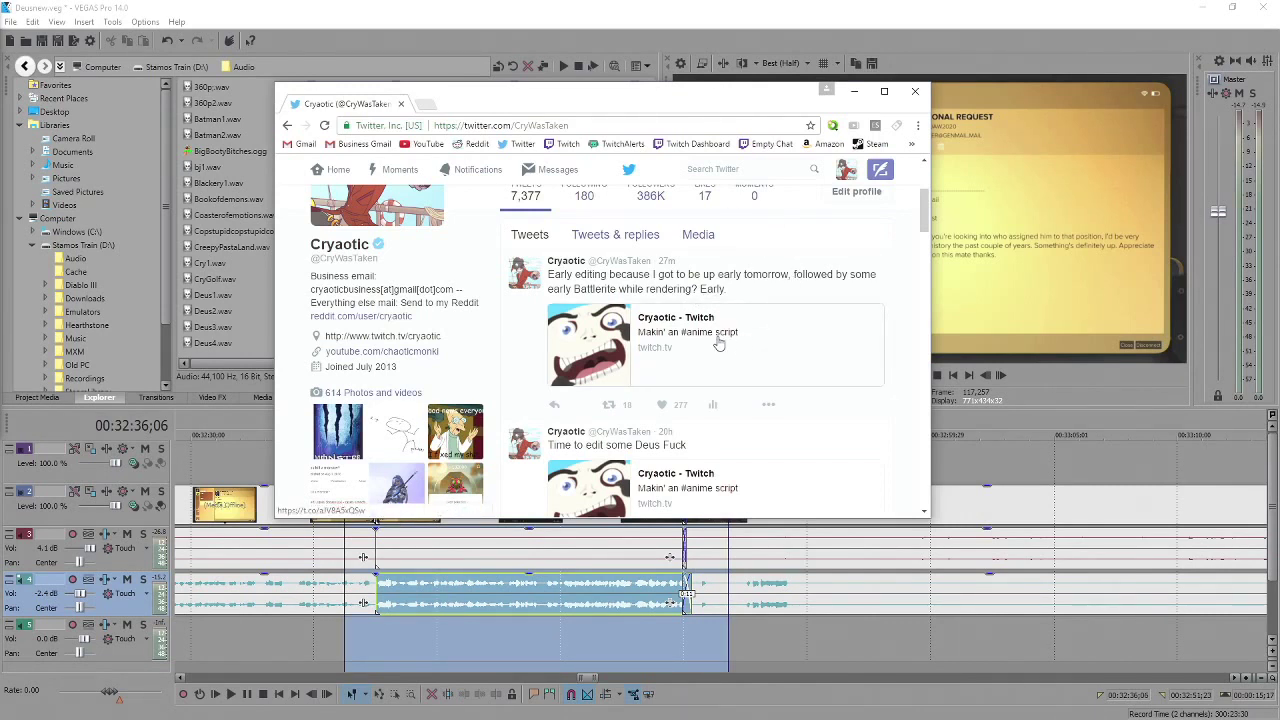
{"action": "left_click", "coordinate": [913, 94]}
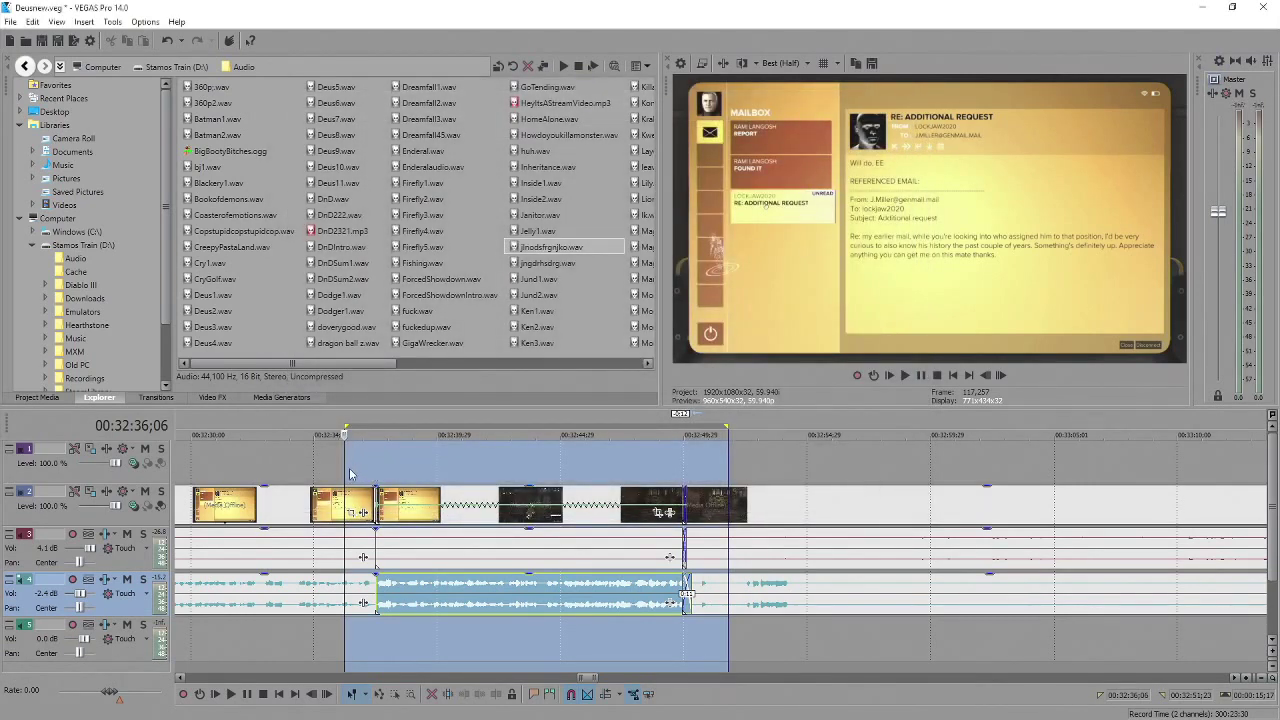
Play the section from the mailbox footage through the sped-up clip into the alley scene.
{"action": "left_click", "coordinate": [348, 480]}
{"action": "key", "text": "space"}
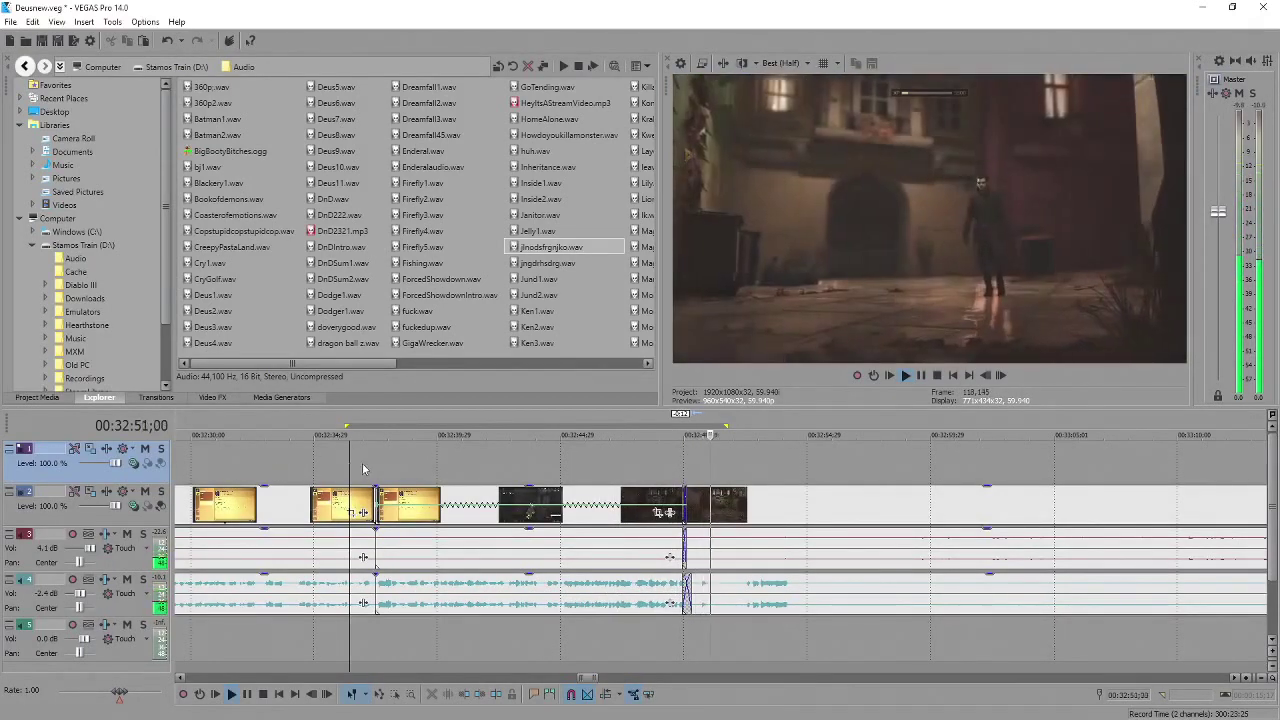
{"action": "key", "text": "Return"}
Replay the transition between the sped-up clip and the alley scene from about 00:32:49;16 and examine its frames around the join.
{"action": "left_click", "coordinate": [669, 479]}
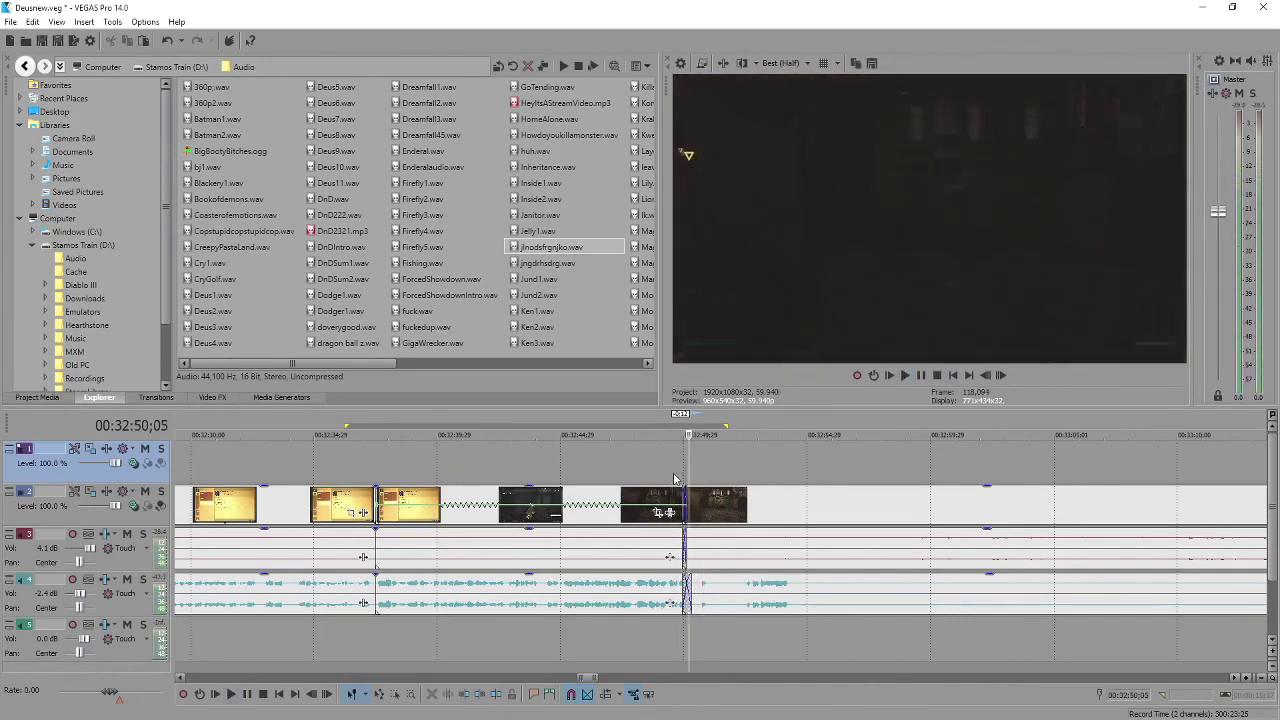
{"action": "left_click", "coordinate": [674, 479]}
{"action": "key", "text": "Return"}
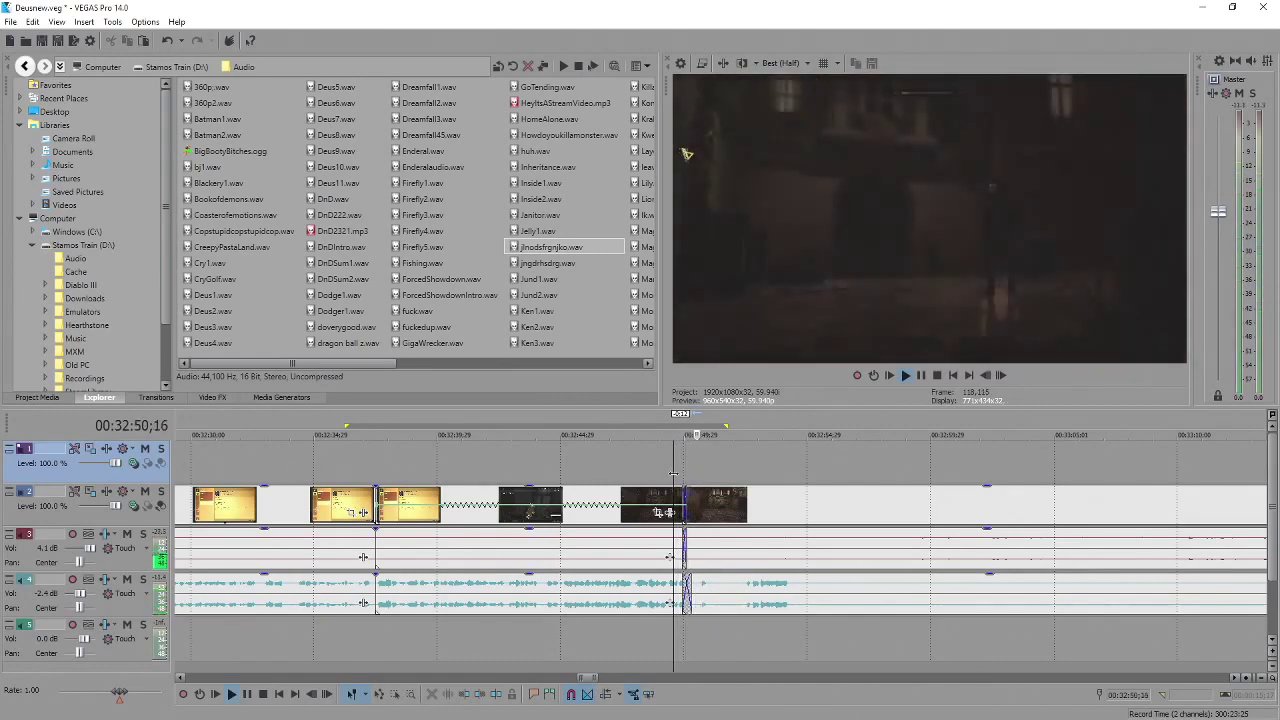
{"action": "left_click", "coordinate": [673, 474]}
{"action": "key", "text": "Return"}
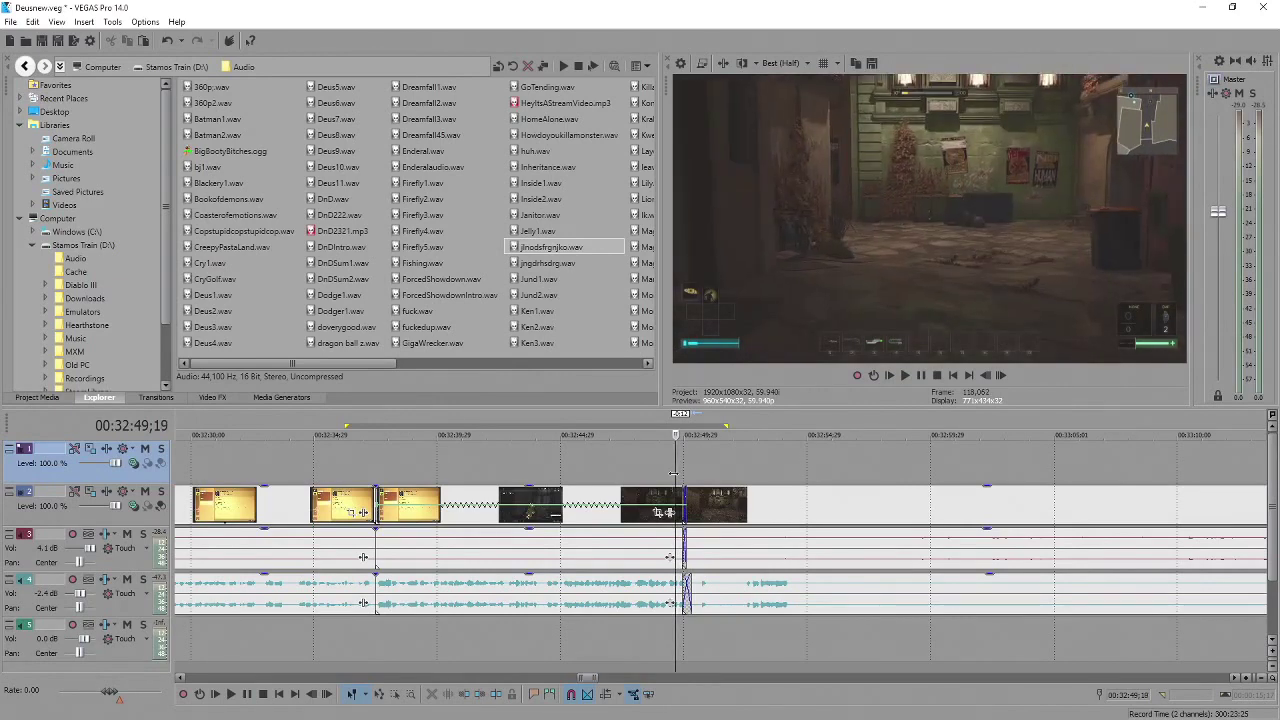
{"action": "key", "text": "Right"}
{"action": "key", "text": "Right"}
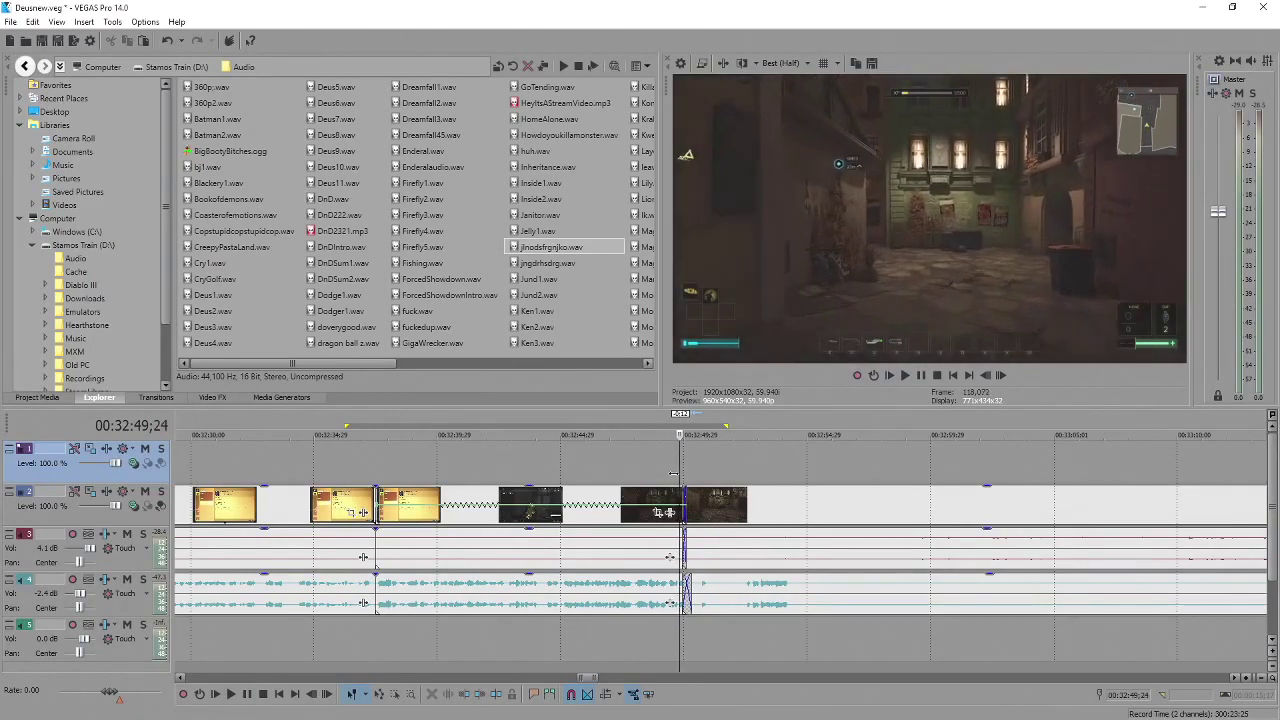
{"action": "left_click", "coordinate": [673, 474]}
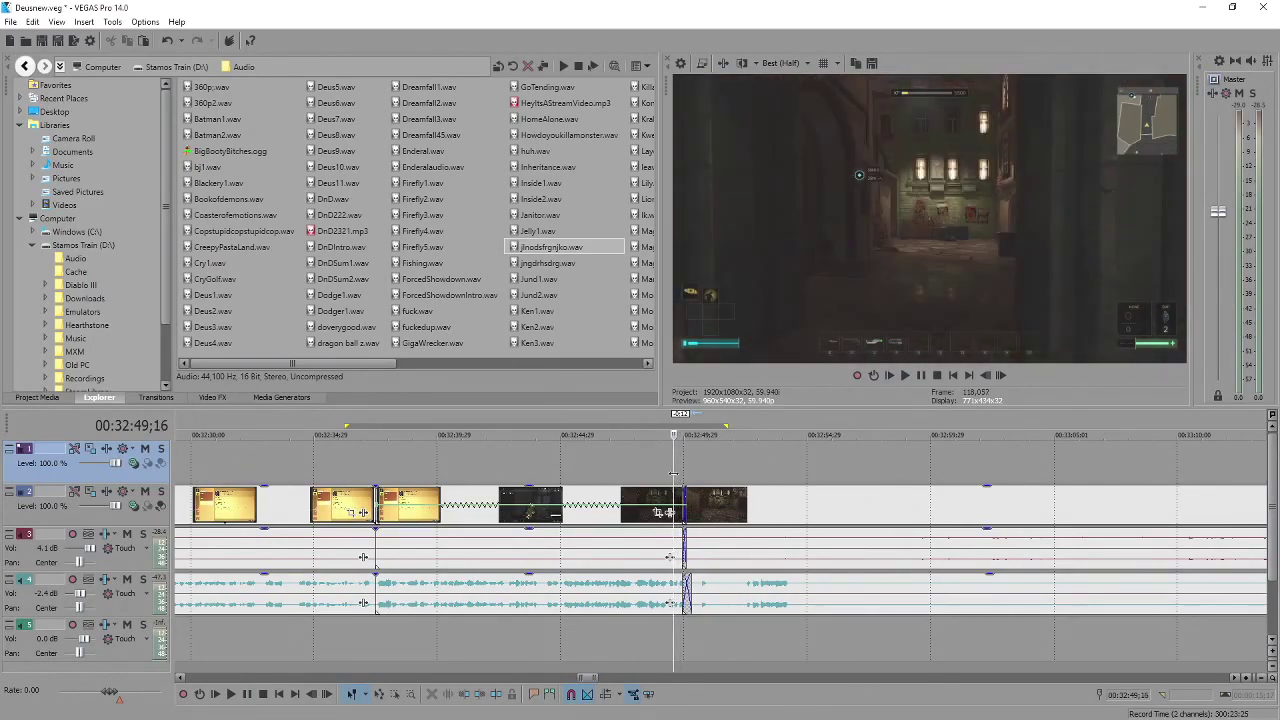
{"action": "key", "text": "space"}
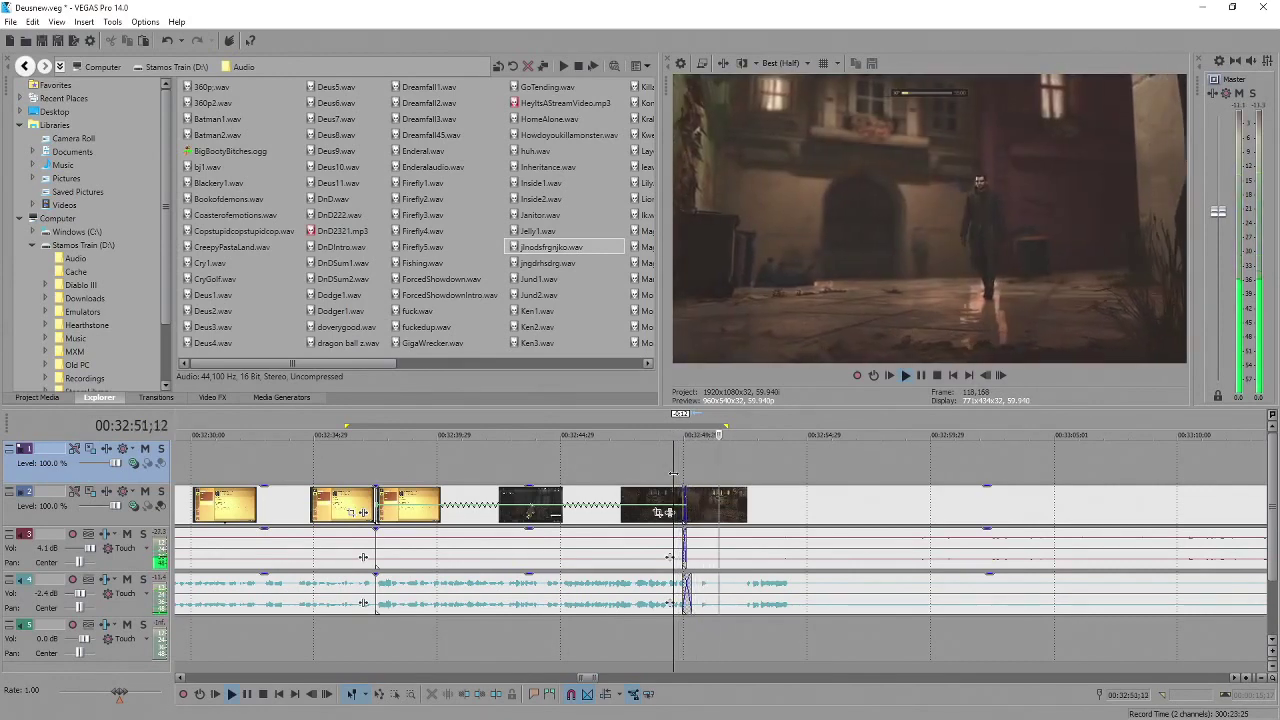
Split the voice audio on track 4 at about 00:32:54;24 and trim the second part's start forward to about 00:33:46.
{"action": "scroll", "coordinate": [785, 598], "scroll_direction": "down", "scroll_amount": 3}
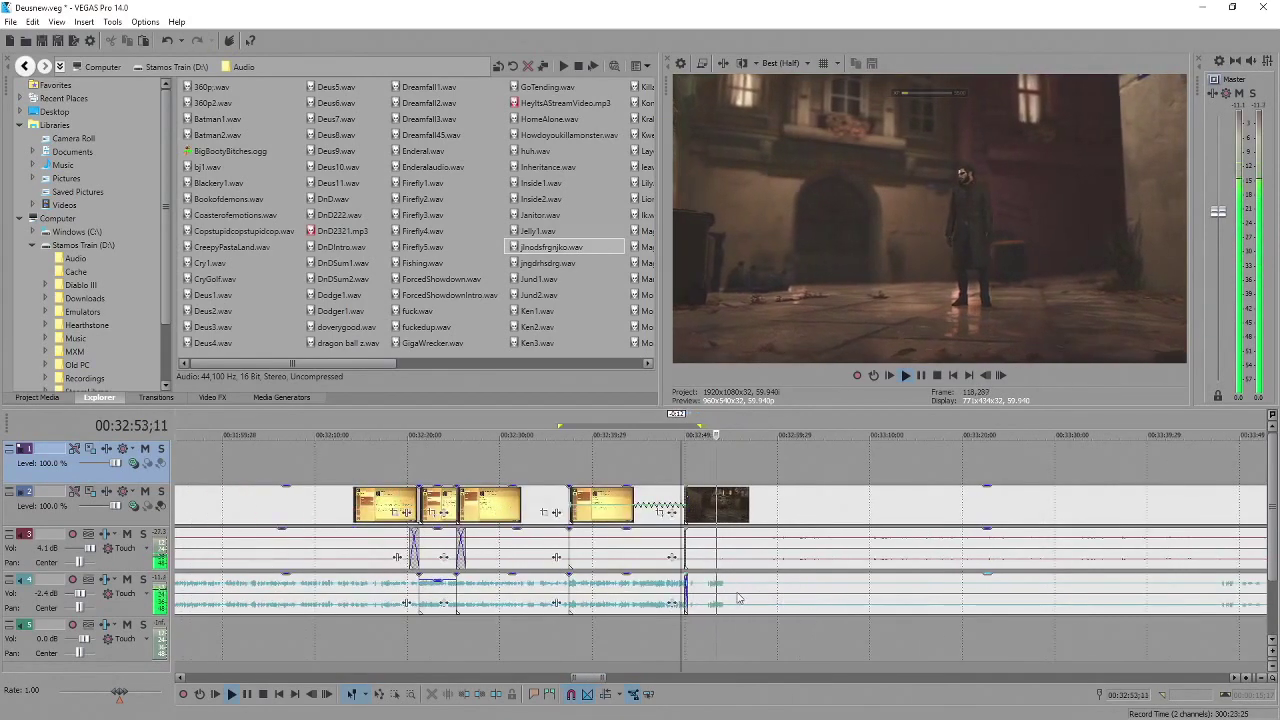
{"action": "left_click", "coordinate": [723, 594]}
{"action": "scroll", "coordinate": [755, 594], "scroll_direction": "down", "scroll_amount": 3}
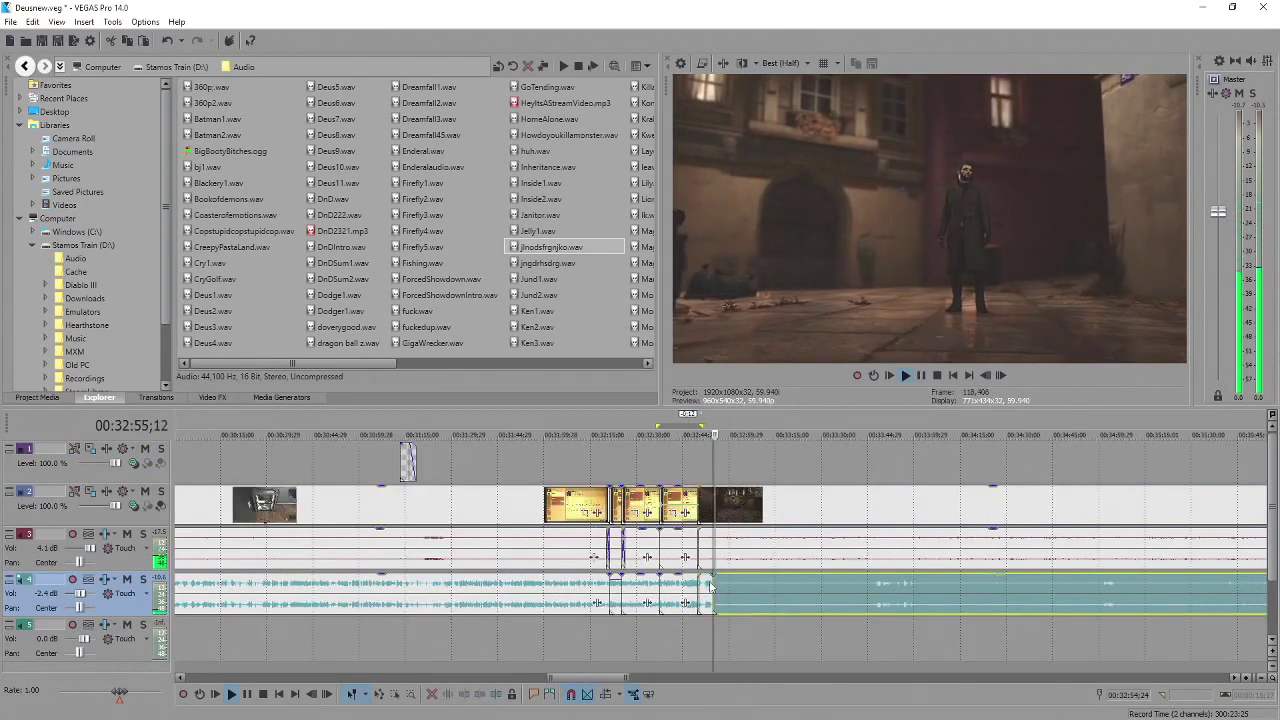
{"action": "left_click_drag", "start_coordinate": [713, 583], "coordinate": [872, 585]}
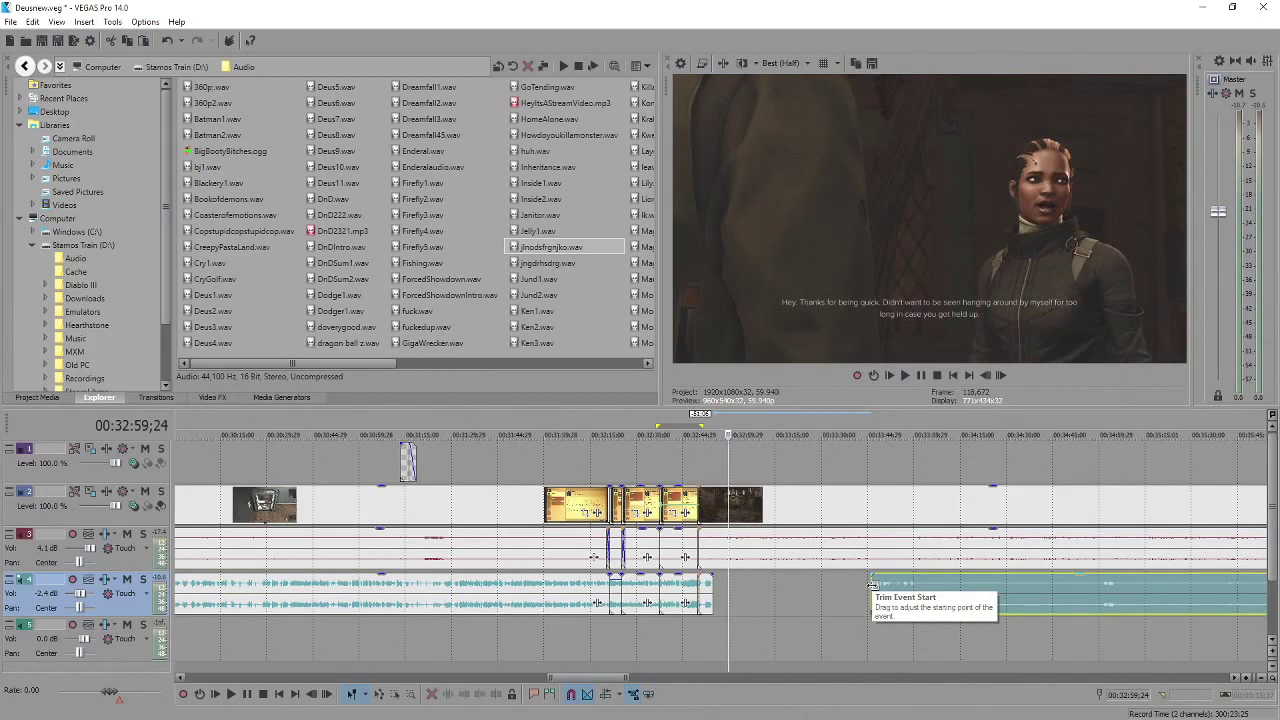
{"action": "left_click", "coordinate": [872, 585]}
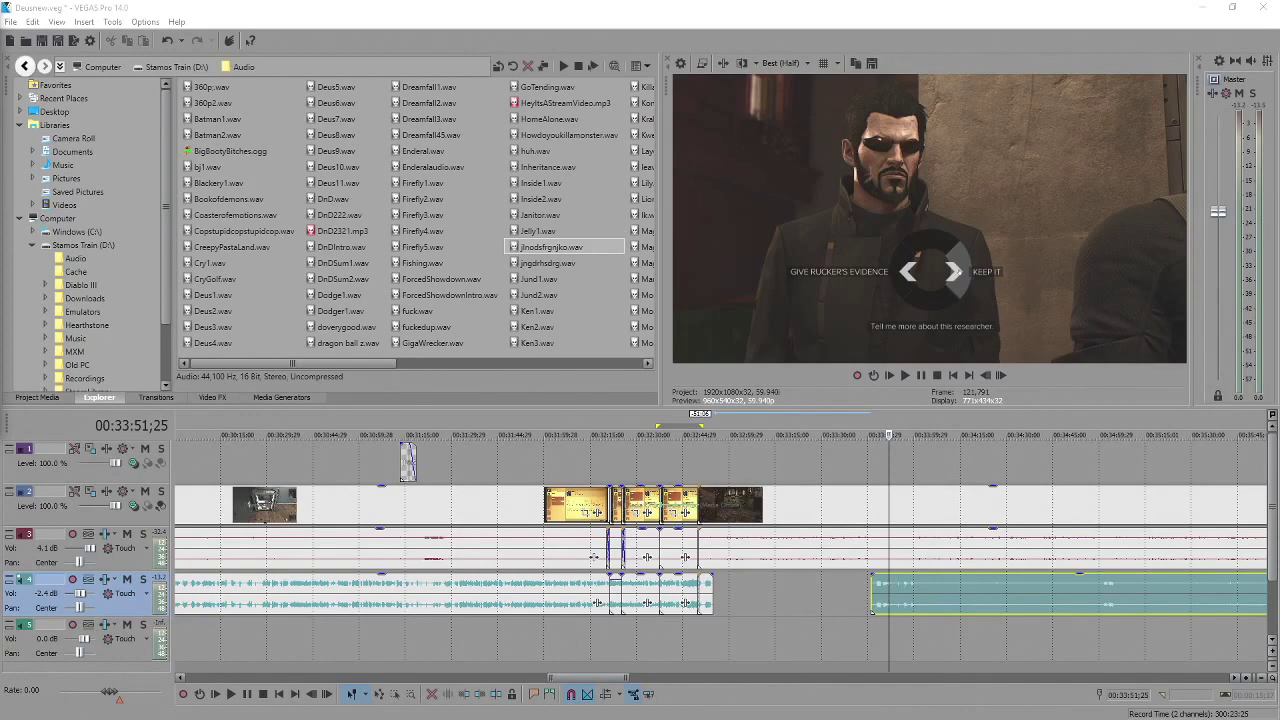
Open the linked Twitch clip in the browser and close it.
{"action": "left_click", "coordinate": [20, 160]}
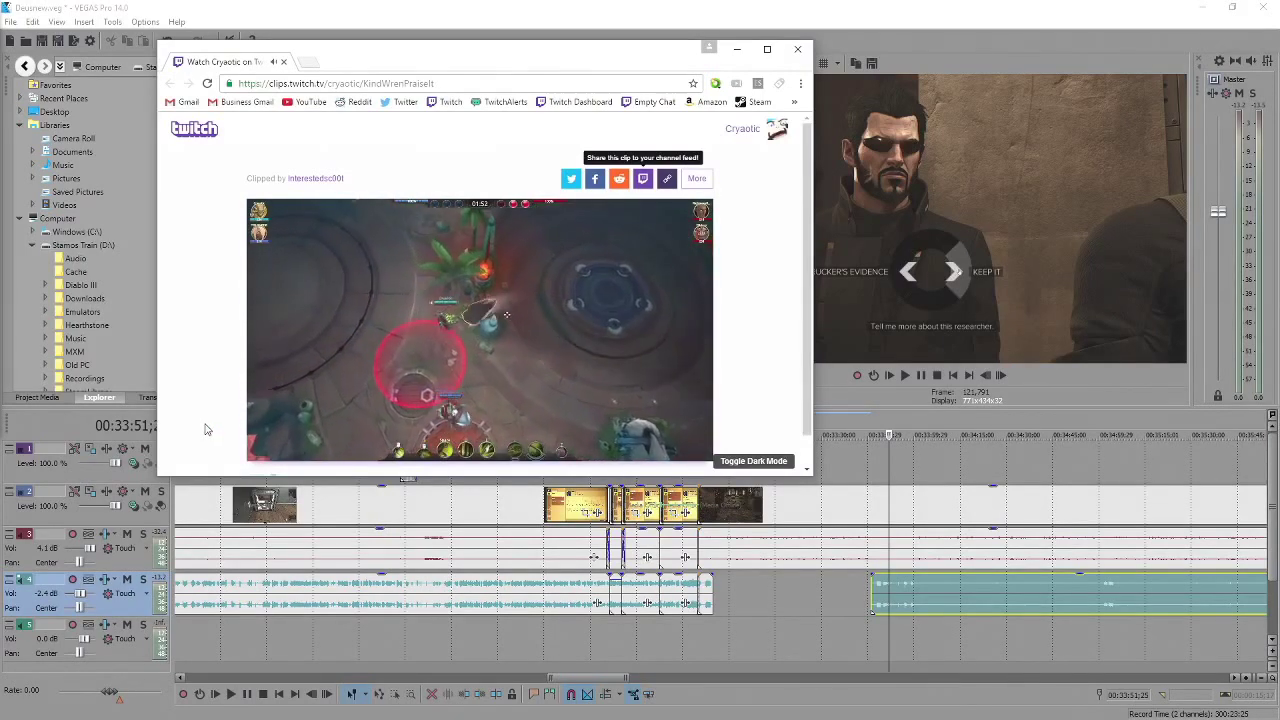
{"action": "left_click", "coordinate": [283, 61]}
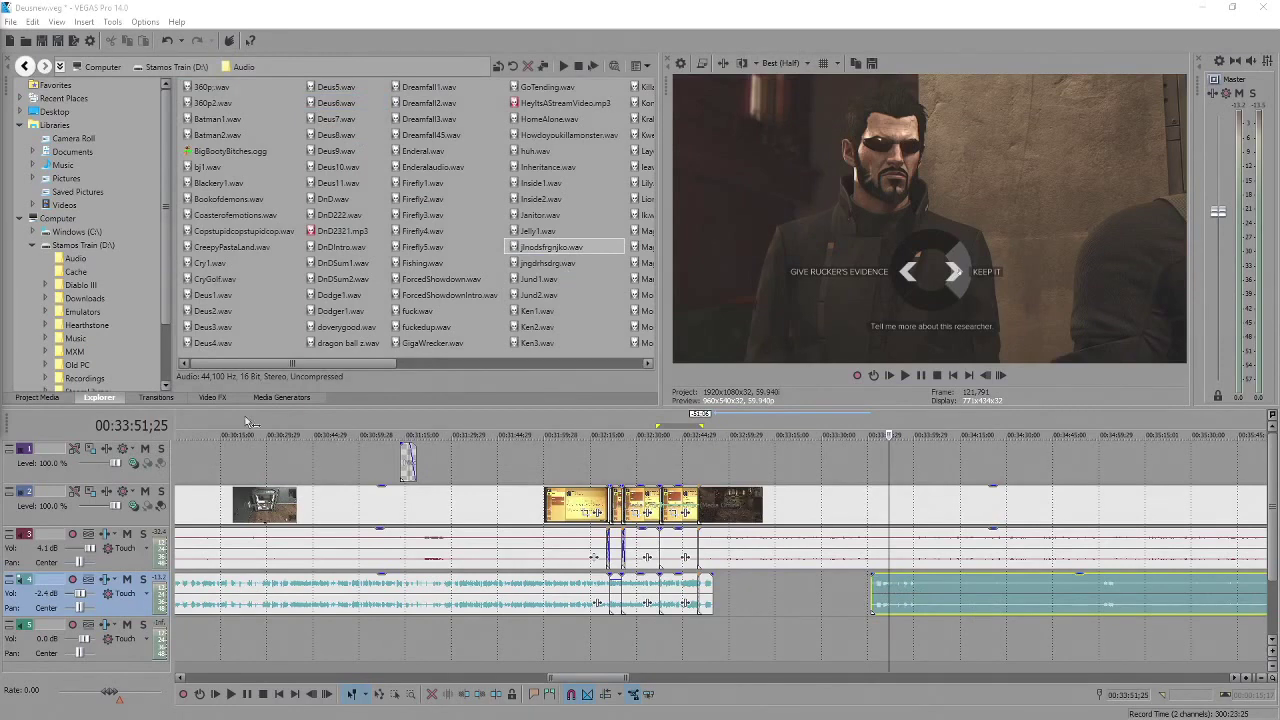
Listen to the voice from 00:33:50;00, split it on track 4 at about 00:34:01, and trim the remainder's start to about 00:35:00.
{"action": "scroll", "coordinate": [874, 604], "scroll_direction": "up", "scroll_amount": 2}
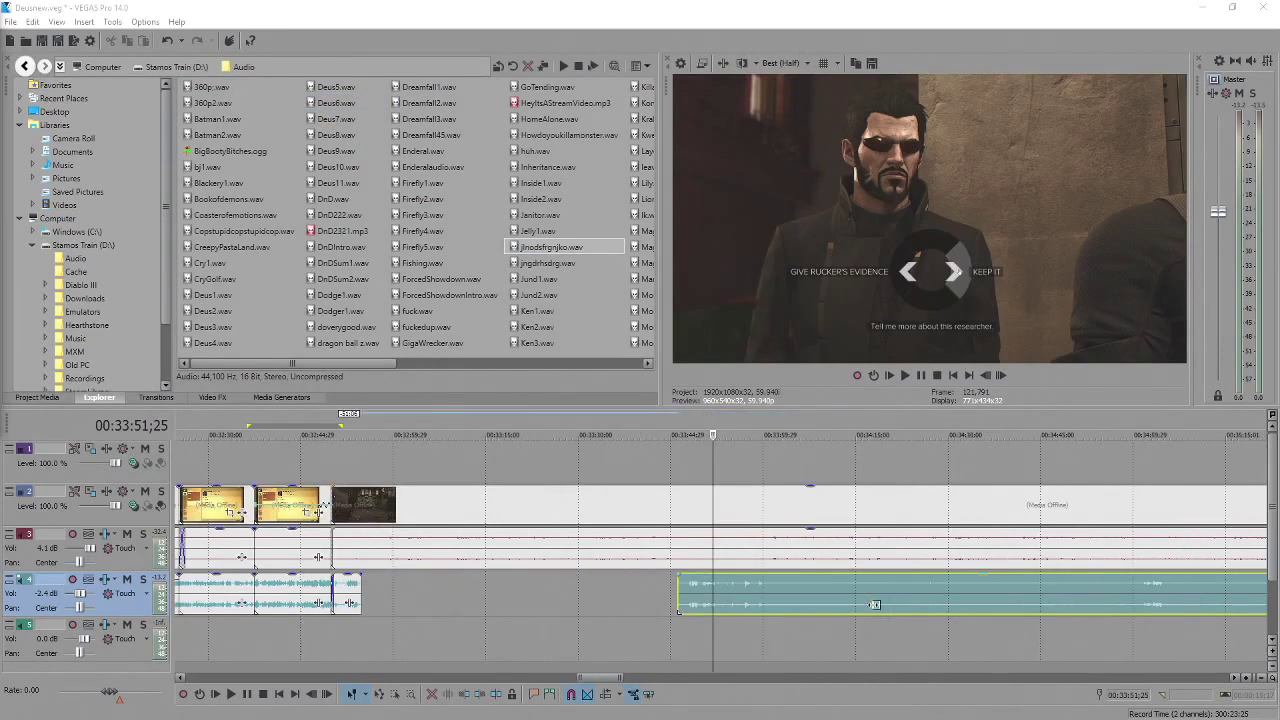
{"action": "left_click", "coordinate": [702, 596]}
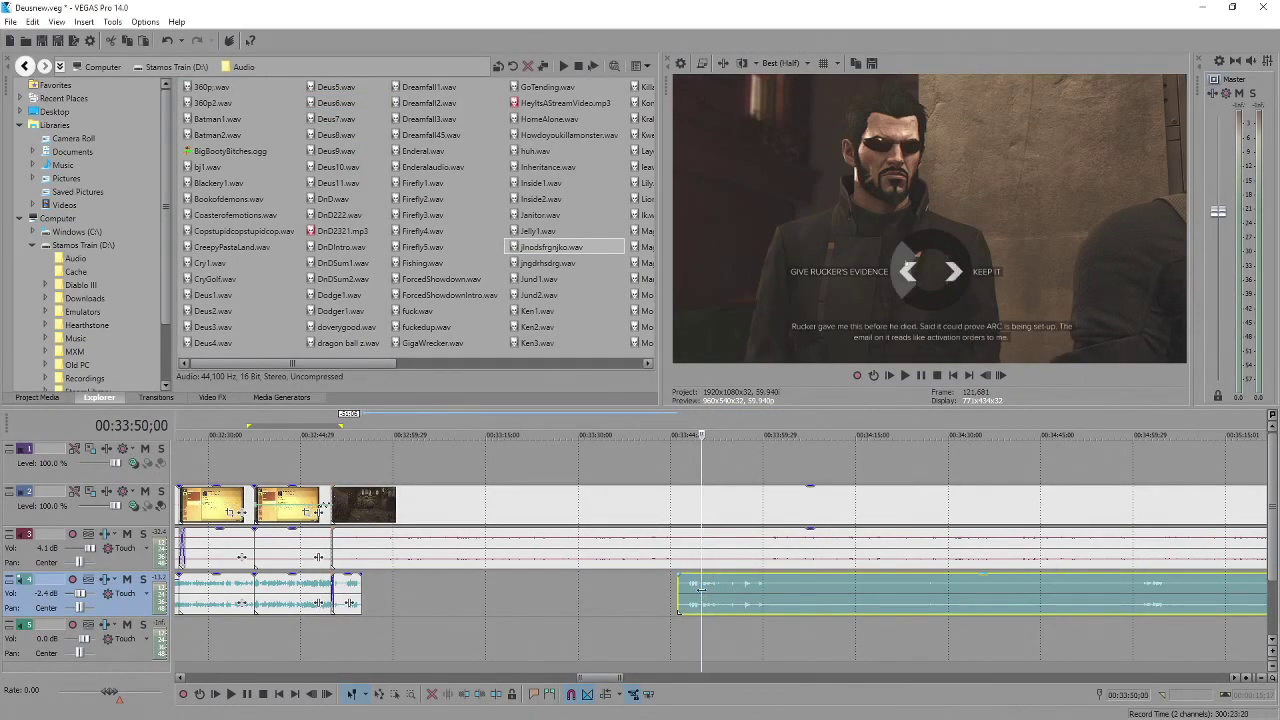
{"action": "key", "text": "space"}
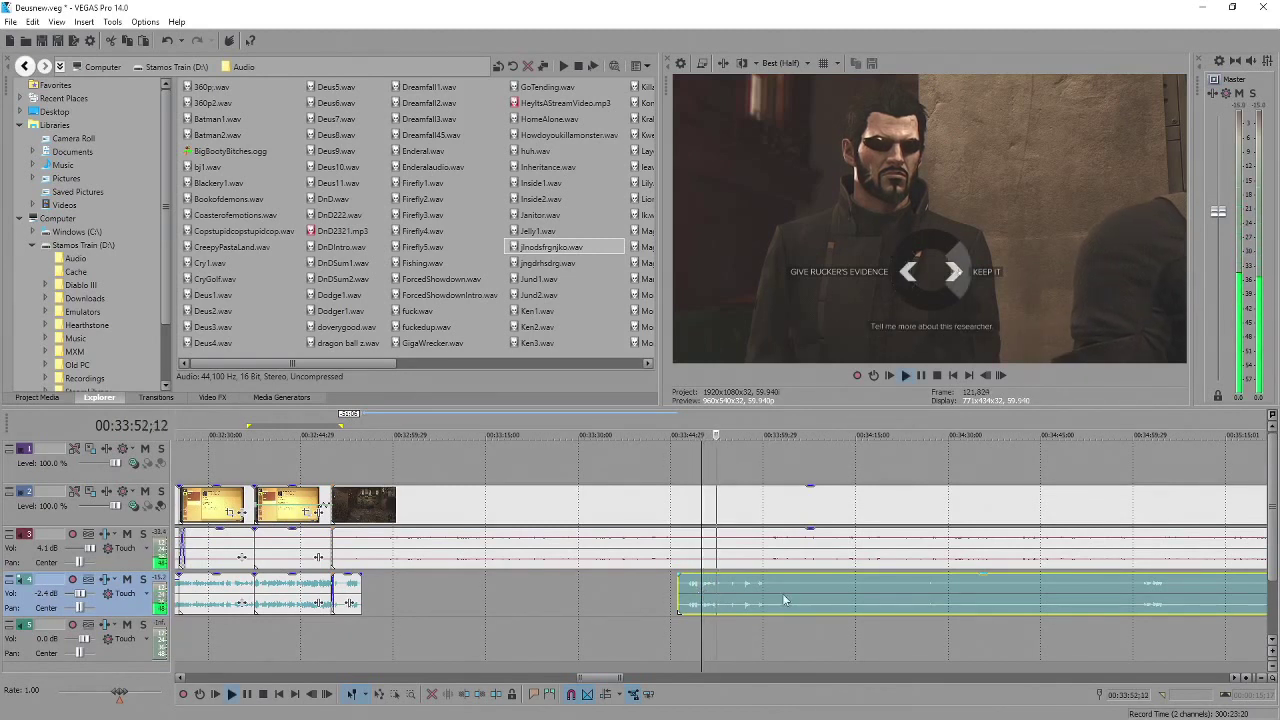
{"action": "scroll", "coordinate": [760, 593], "scroll_direction": "up", "scroll_amount": 2}
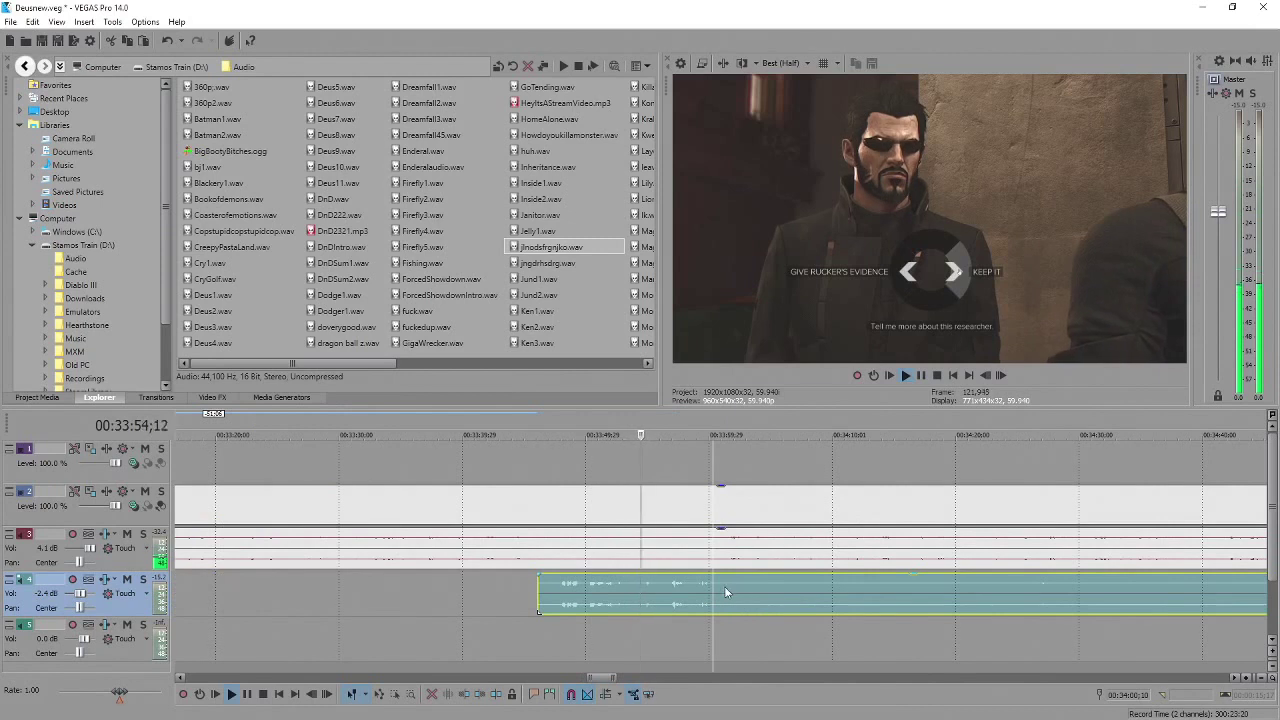
{"action": "scroll", "coordinate": [724, 584], "scroll_direction": "down", "scroll_amount": 2}
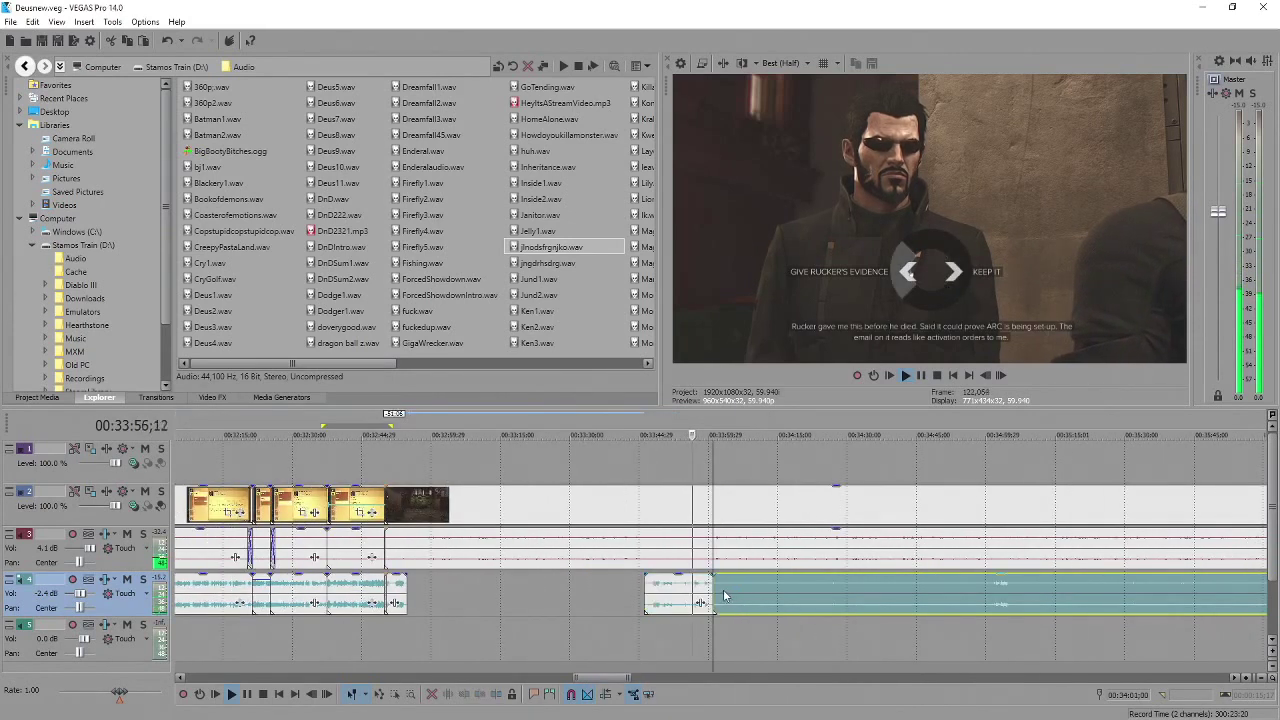
{"action": "left_click_drag", "start_coordinate": [727, 596], "coordinate": [989, 601]}
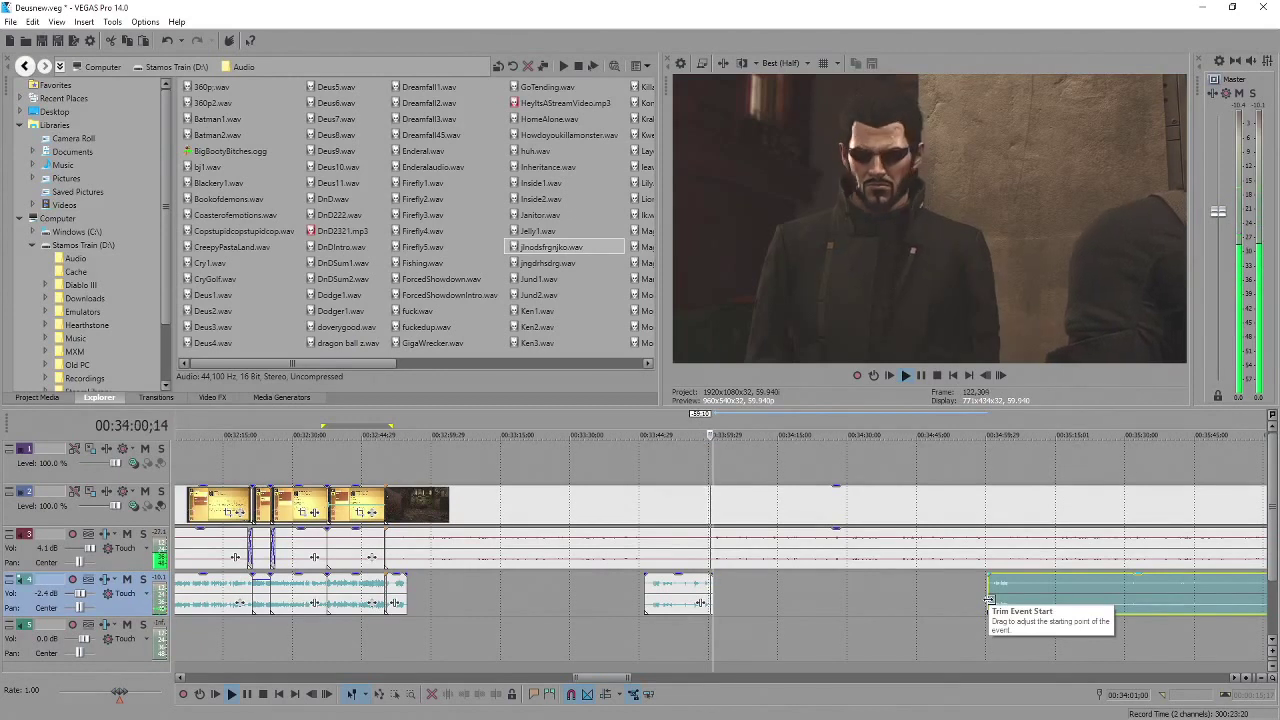
{"action": "left_click", "coordinate": [988, 600]}
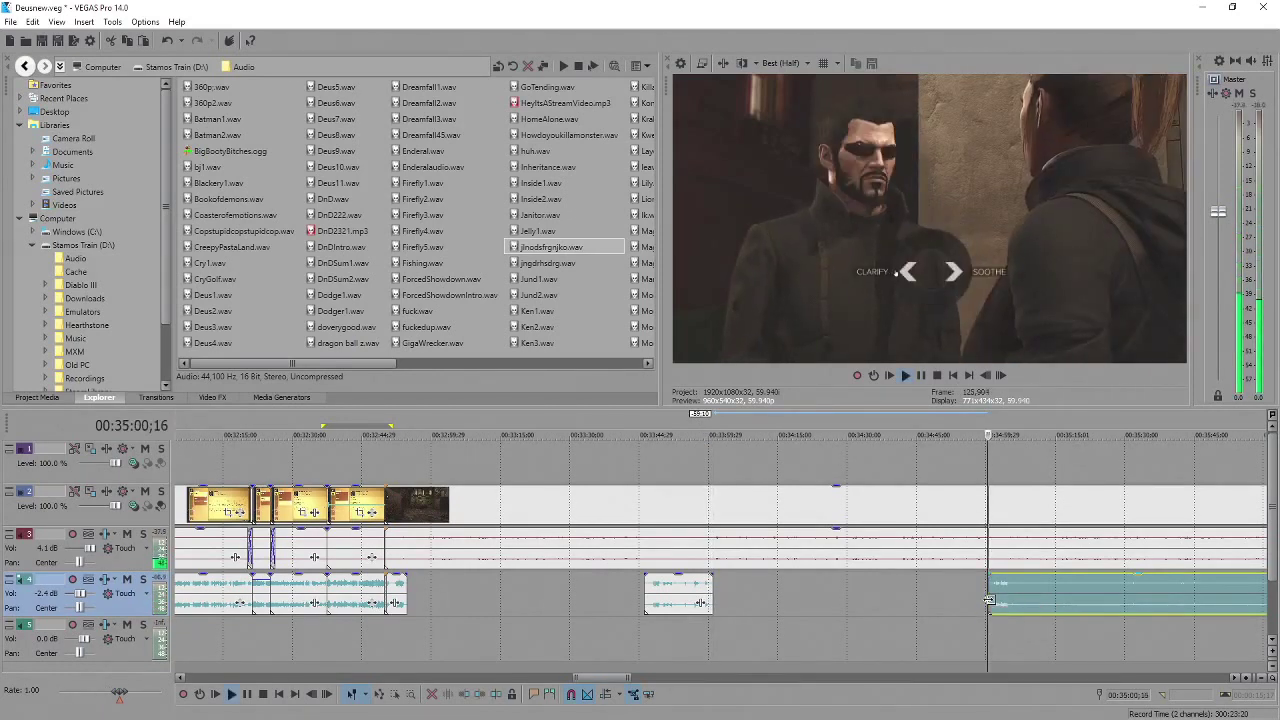
Split the track 4 voice just after the short line at 00:35:00 and trim the remainder's start to 00:36:31;15, playing from there.
{"action": "scroll", "coordinate": [744, 600], "scroll_direction": "down", "scroll_amount": 2}
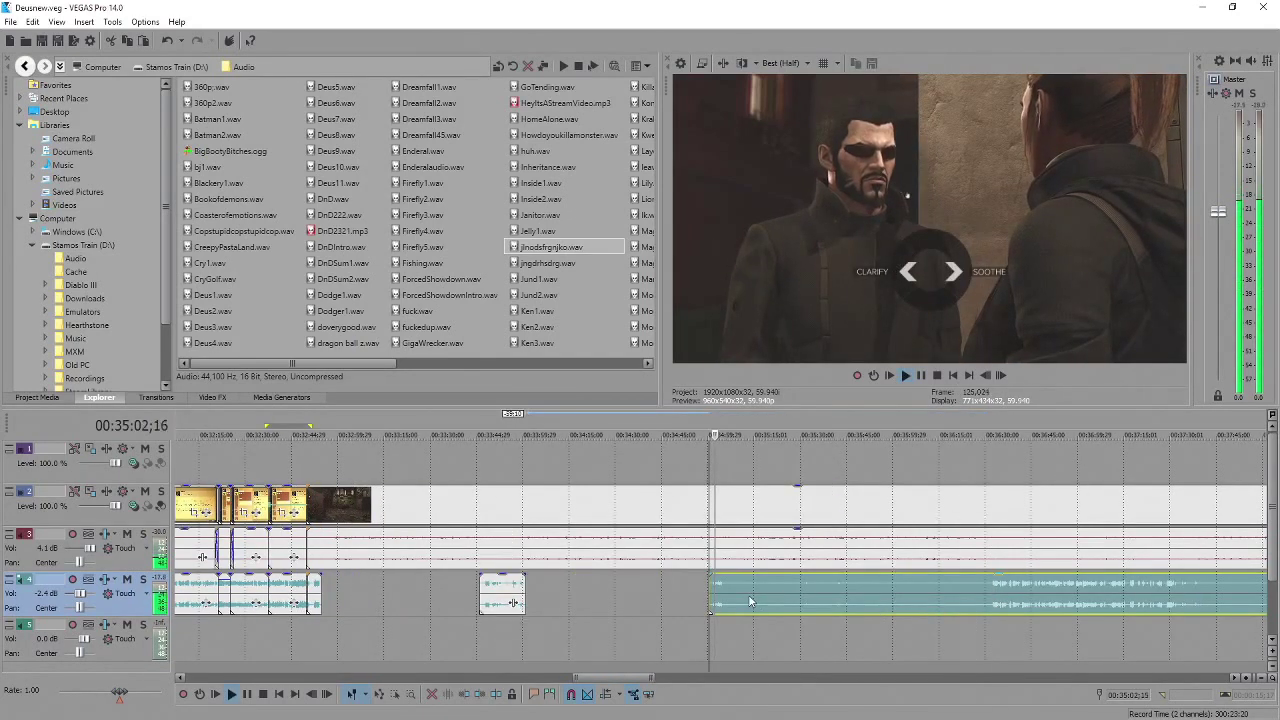
{"action": "scroll", "coordinate": [744, 593], "scroll_direction": "up", "scroll_amount": 3}
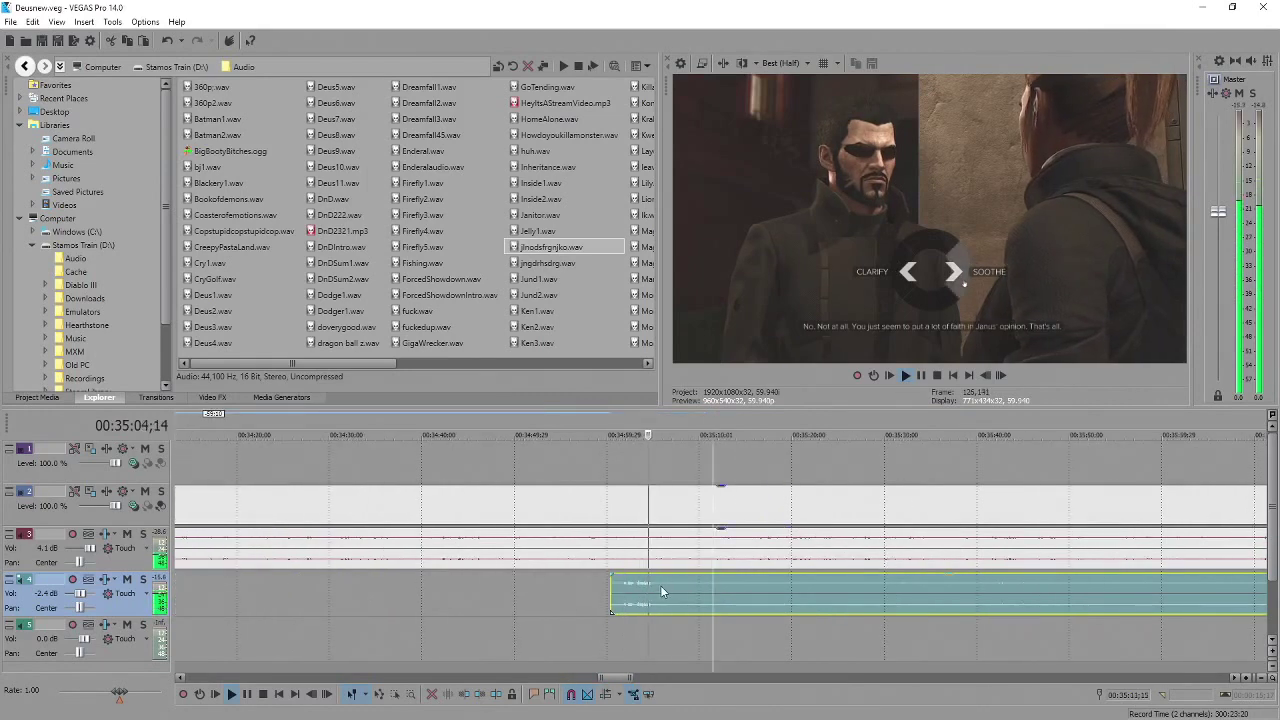
{"action": "key", "text": "s"}
{"action": "scroll", "coordinate": [780, 596], "scroll_direction": "down", "scroll_amount": 3}
{"action": "left_click_drag", "start_coordinate": [714, 600], "coordinate": [979, 613]}
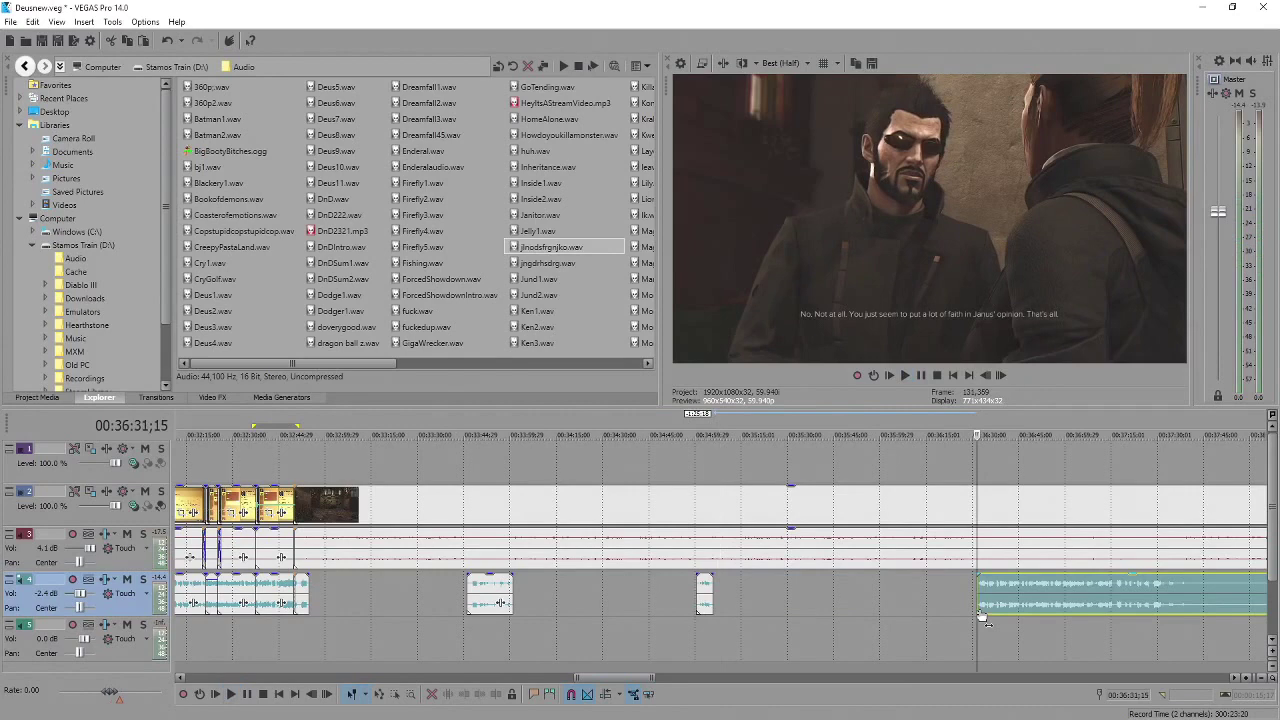
{"action": "key", "text": "space"}
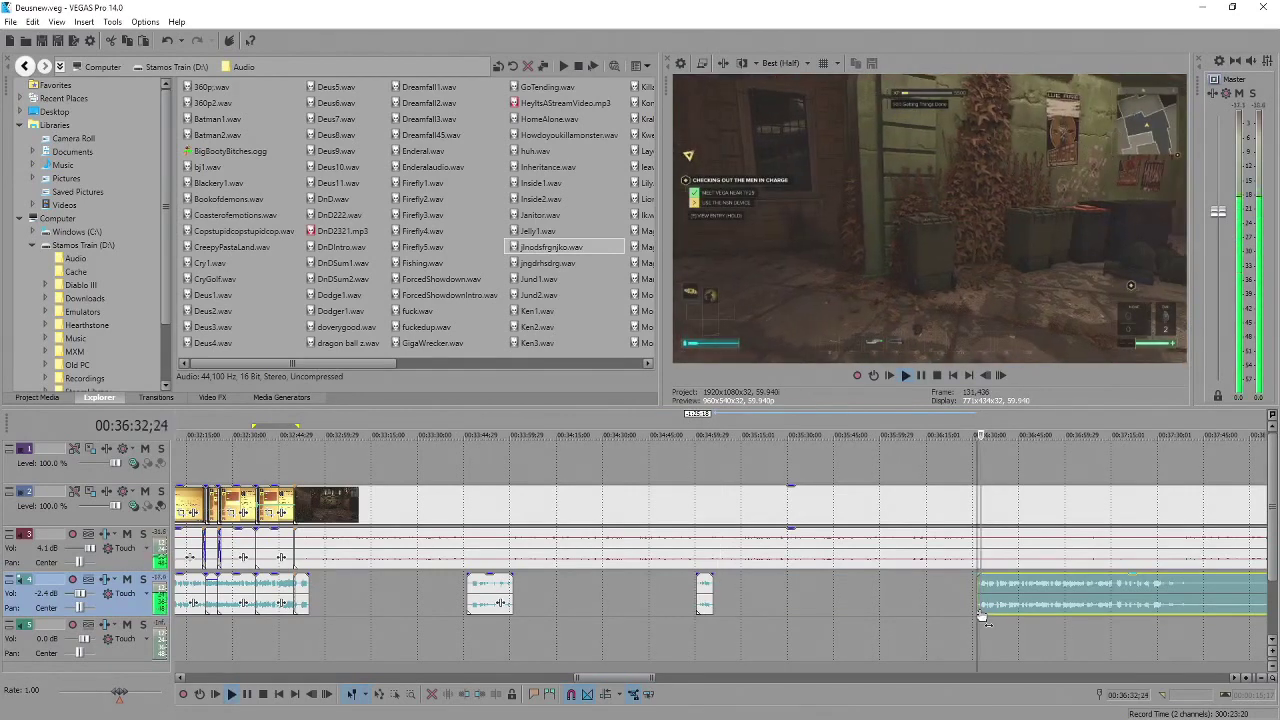
Listen to the voice on track 4 from 00:36:32;24 to 00:37:13;02 for silent stretches to cut.
{"action": "scroll", "coordinate": [980, 613], "scroll_direction": "down", "scroll_amount": 2}
{"action": "scroll", "coordinate": [844, 612], "scroll_direction": "down", "scroll_amount": 4}
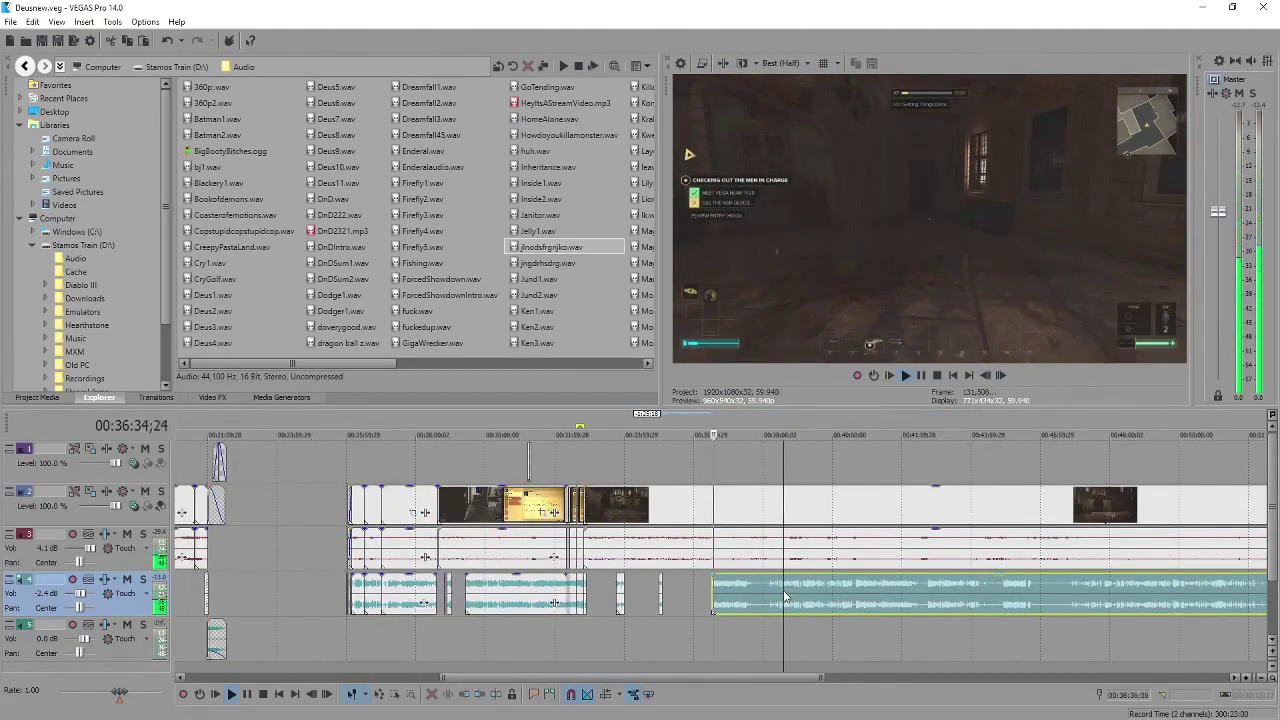
{"action": "scroll", "coordinate": [784, 597], "scroll_direction": "up", "scroll_amount": 4}
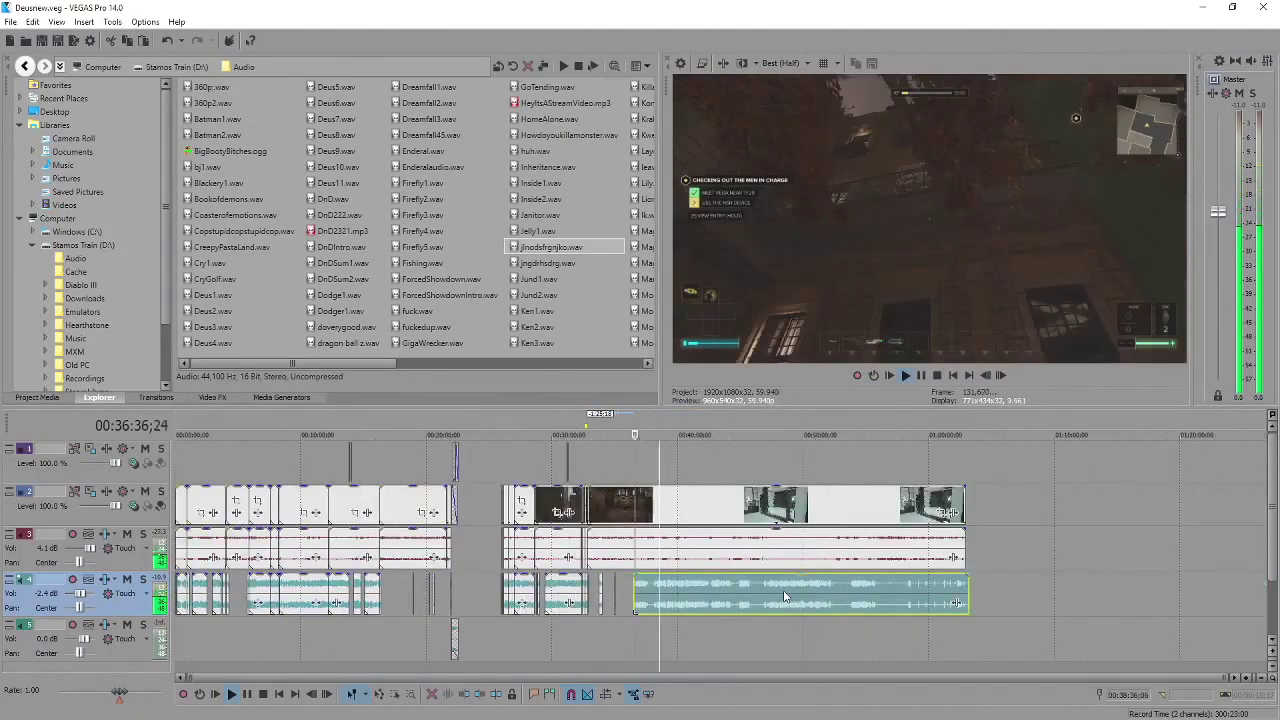
{"action": "scroll", "coordinate": [700, 597], "scroll_direction": "up", "scroll_amount": 2}
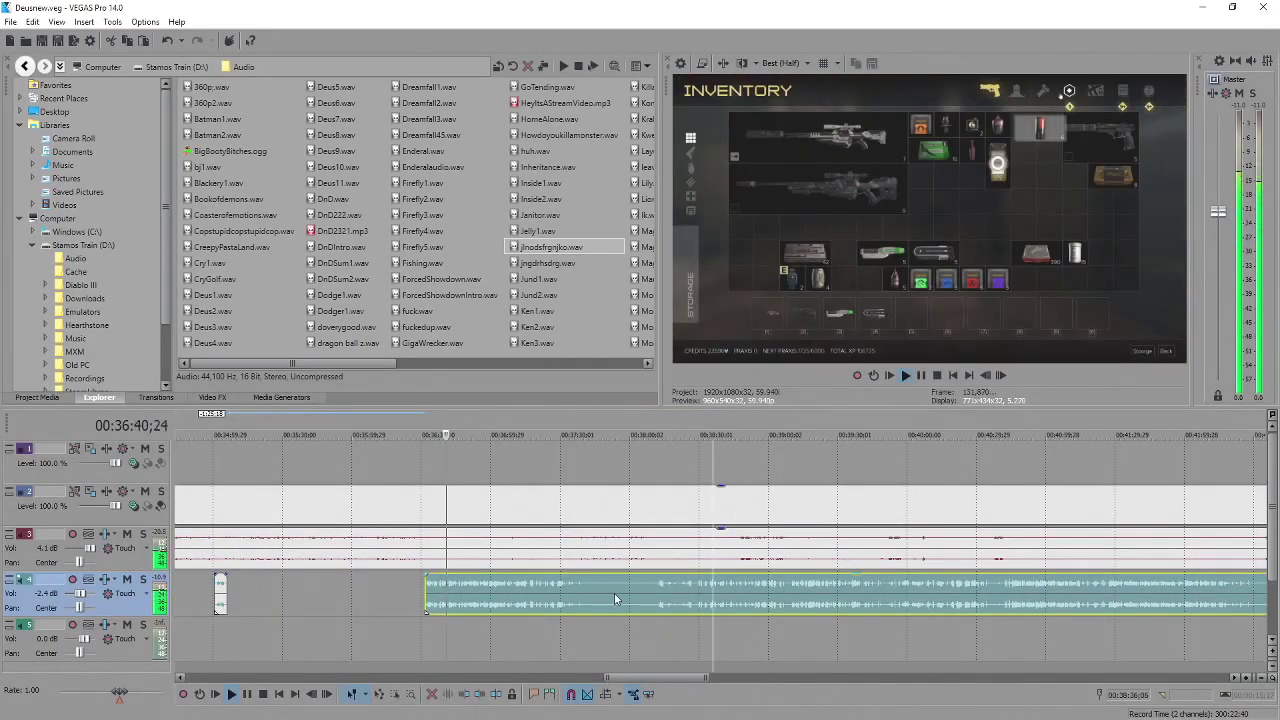
{"action": "key", "text": "space"}
{"action": "key", "text": "space"}
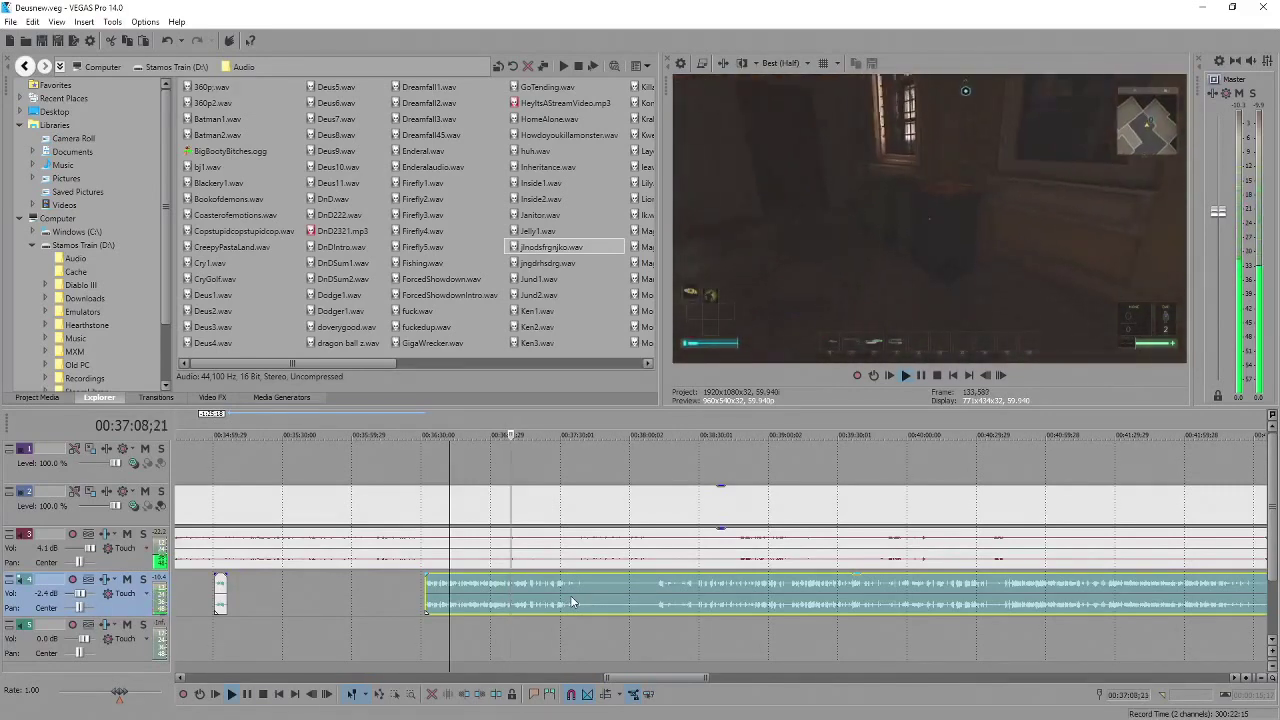
{"action": "key", "text": "Return"}
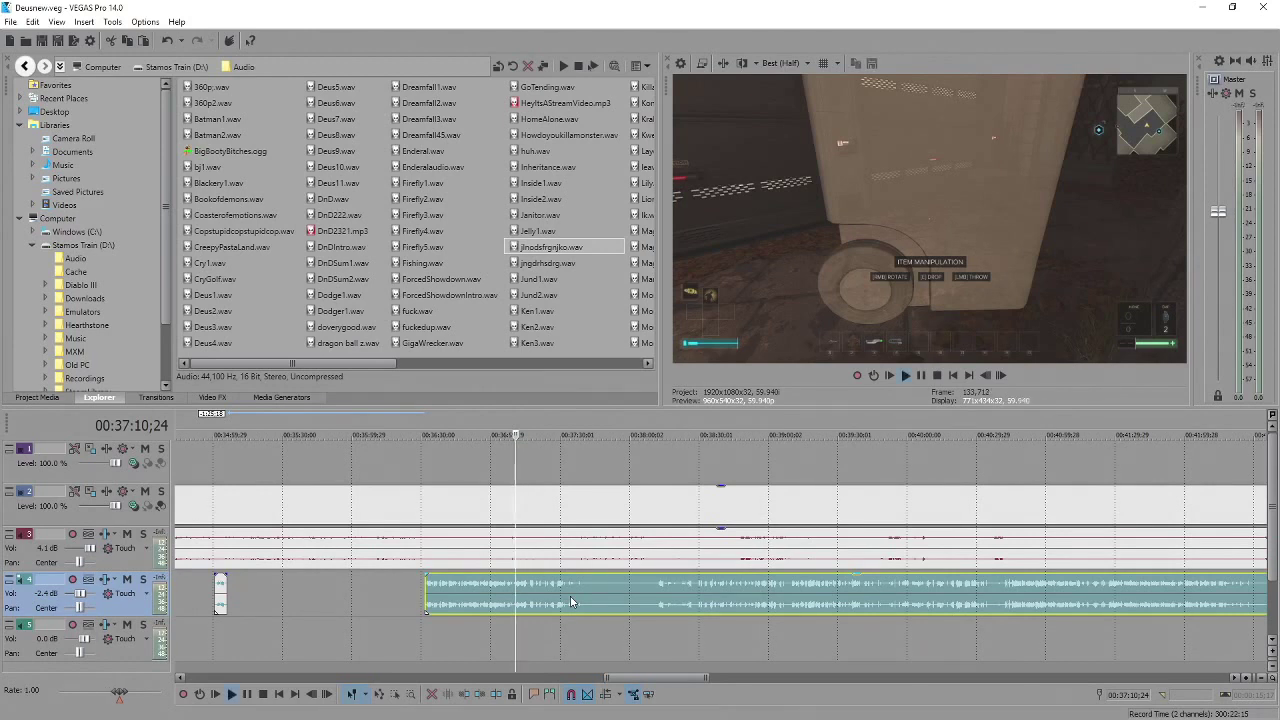
{"action": "key", "text": "space"}
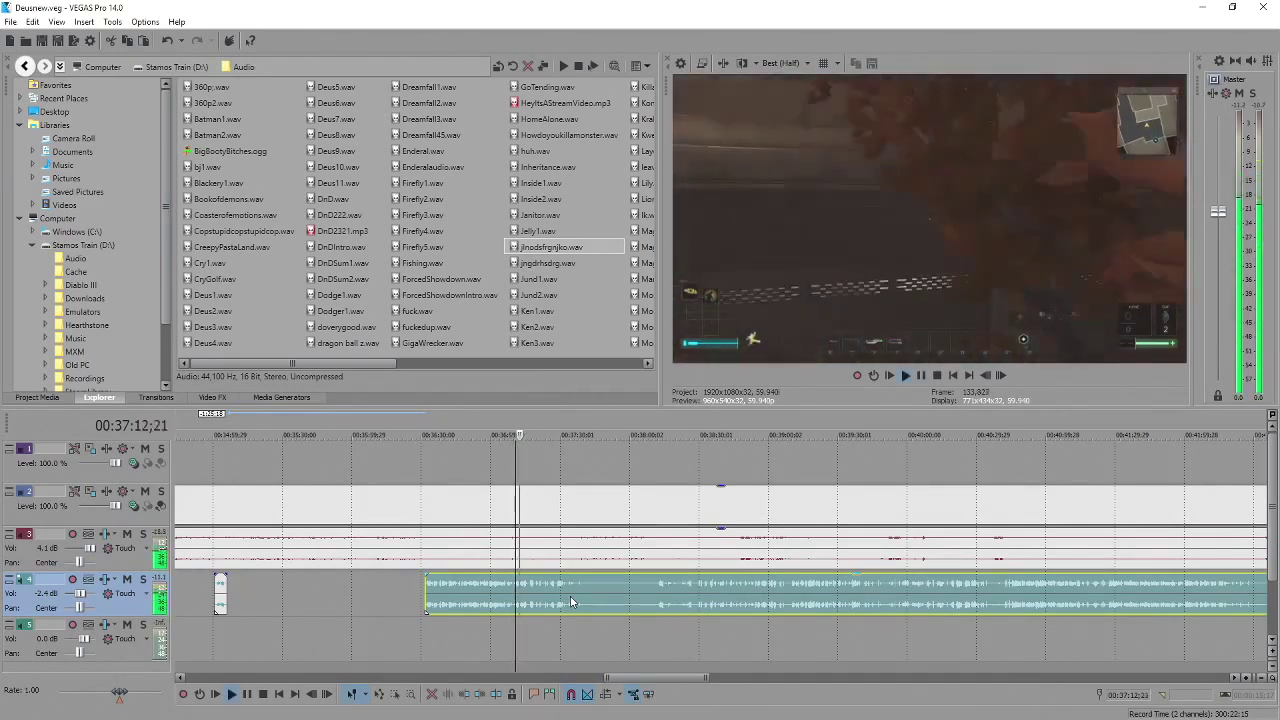
{"action": "key", "text": "space"}
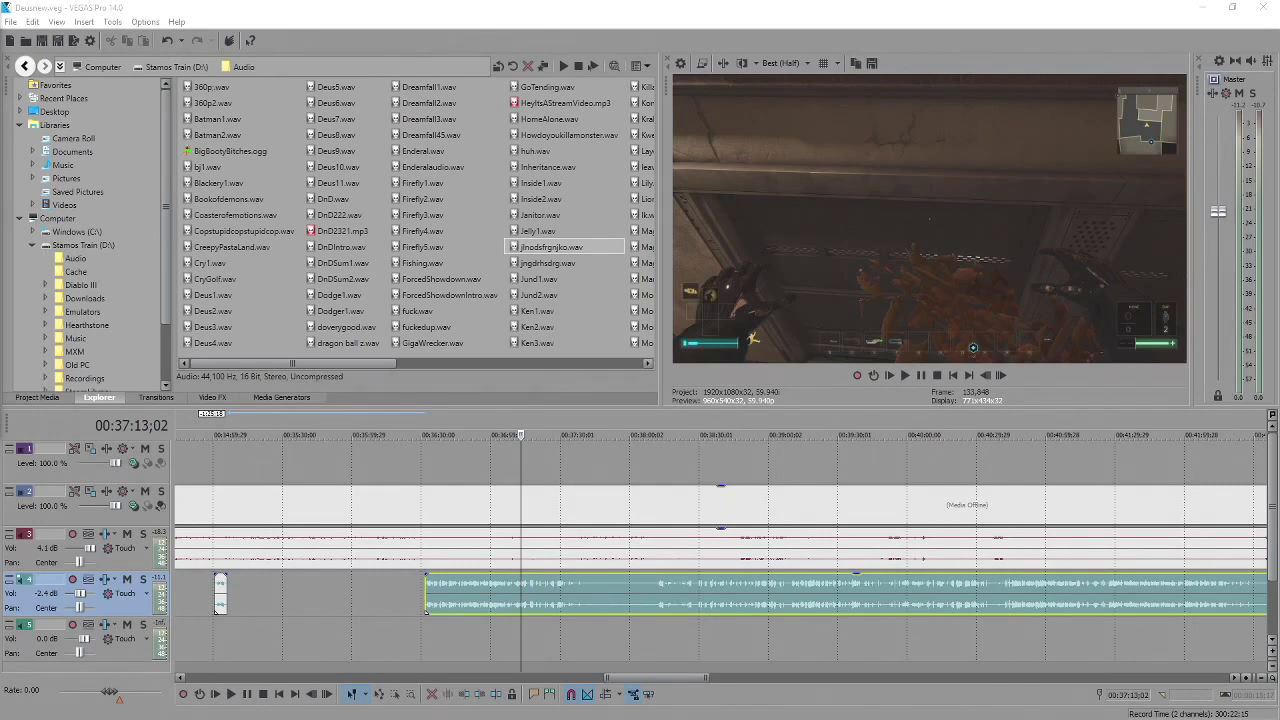
Switch to the browser, examine Battleborn's player statistics on SteamCharts, and close the window.
{"action": "key", "text": "alt+Tab"}
{"action": "left_click", "coordinate": [171, 260]}
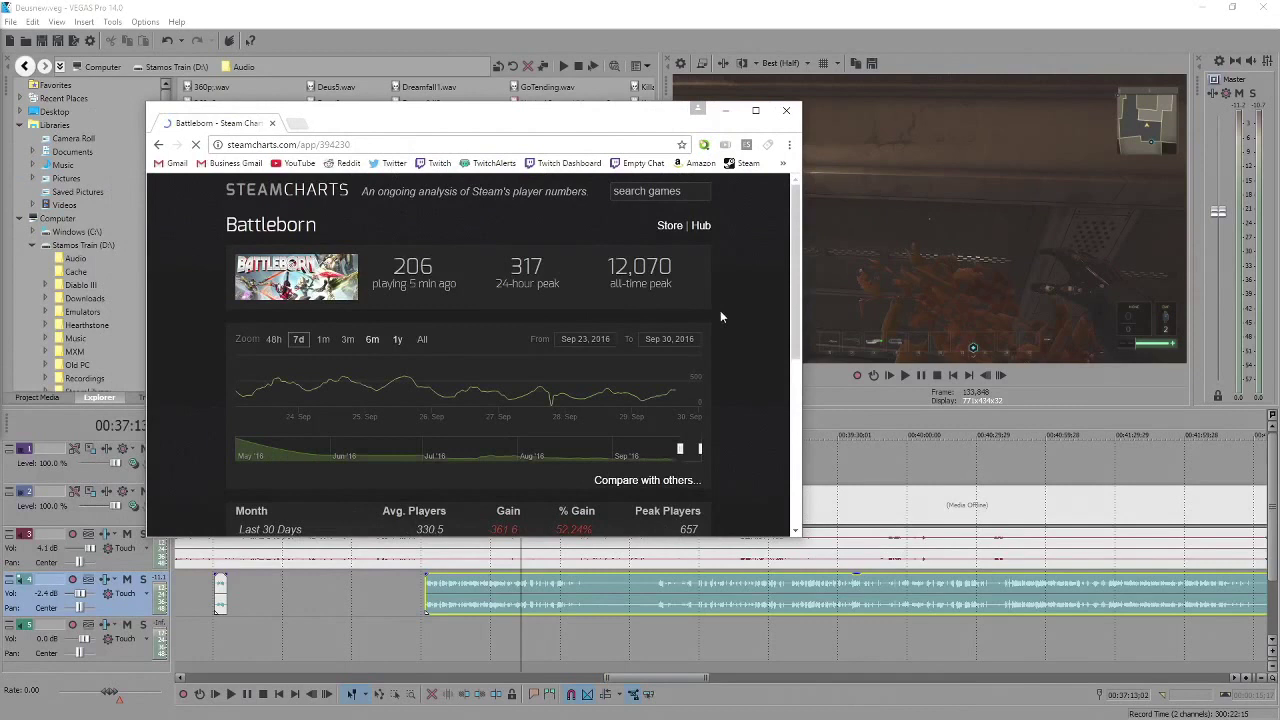
{"action": "scroll", "coordinate": [744, 327], "scroll_direction": "down", "scroll_amount": 1}
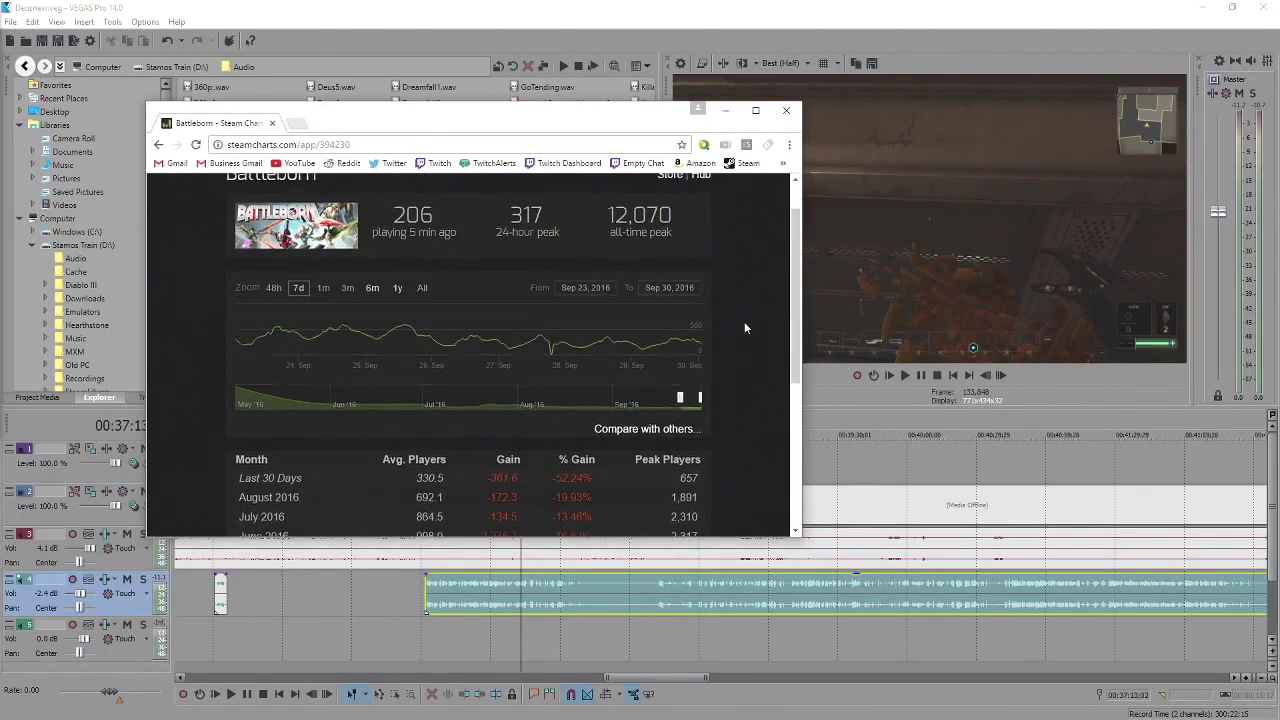
{"action": "scroll", "coordinate": [744, 327], "scroll_direction": "up", "scroll_amount": 1}
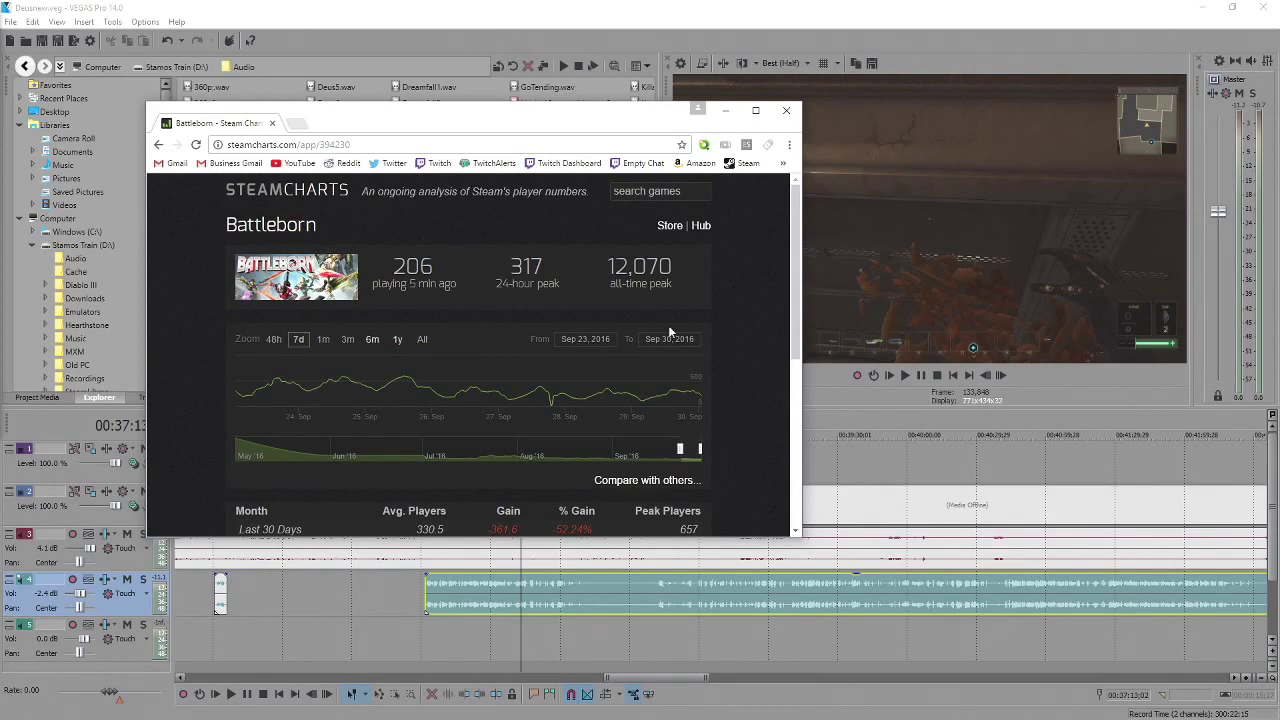
{"action": "left_click_drag", "start_coordinate": [544, 266], "coordinate": [428, 268]}
{"action": "left_click", "coordinate": [485, 287]}
{"action": "left_click", "coordinate": [786, 110]}
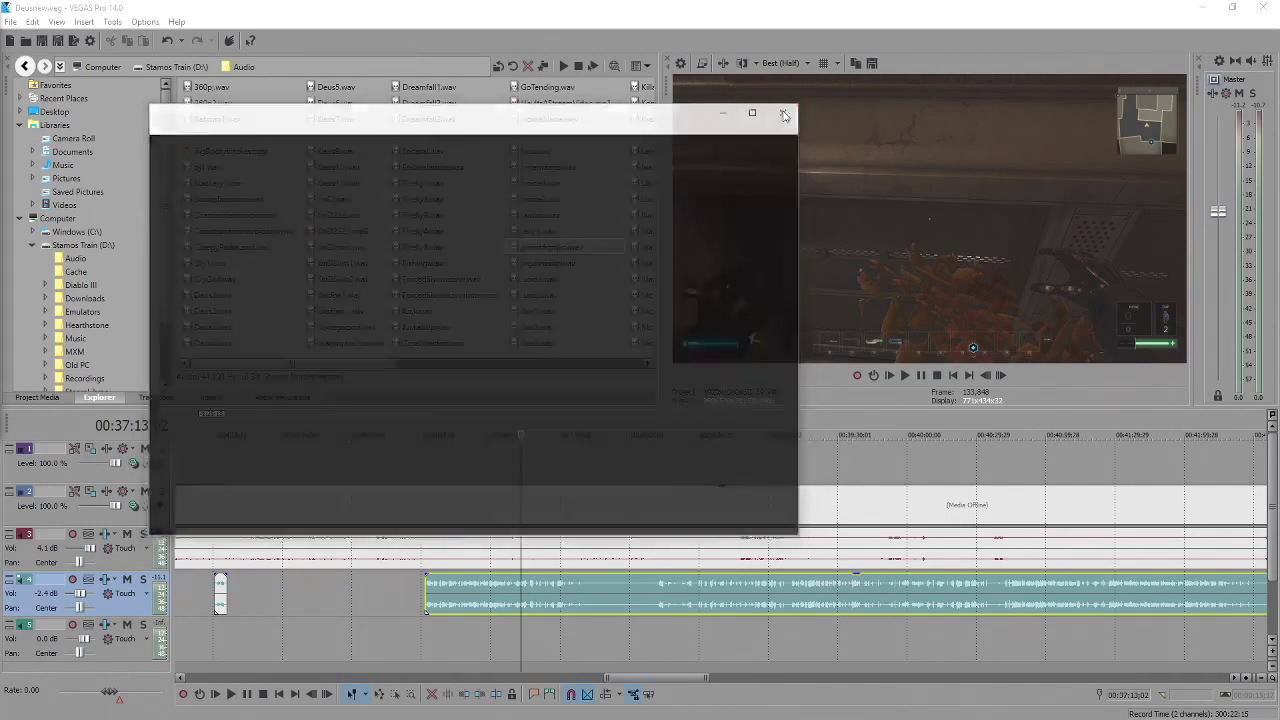
Listen to the voice from 00:37:13;02, split it on track 4 at 00:37:40;02, and trim the remainder's start to about 00:38:11.
{"action": "scroll", "coordinate": [668, 594], "scroll_direction": "up", "scroll_amount": 3}
{"action": "key", "text": "space"}
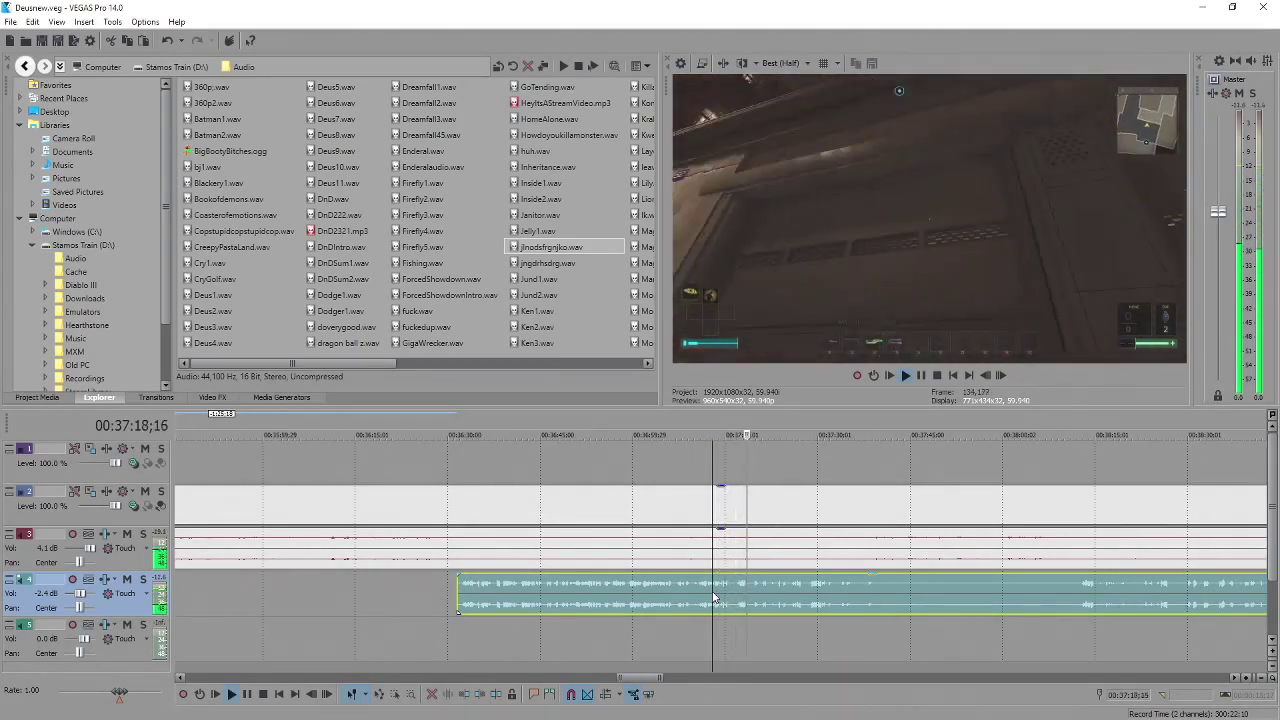
{"action": "key", "text": "Return"}
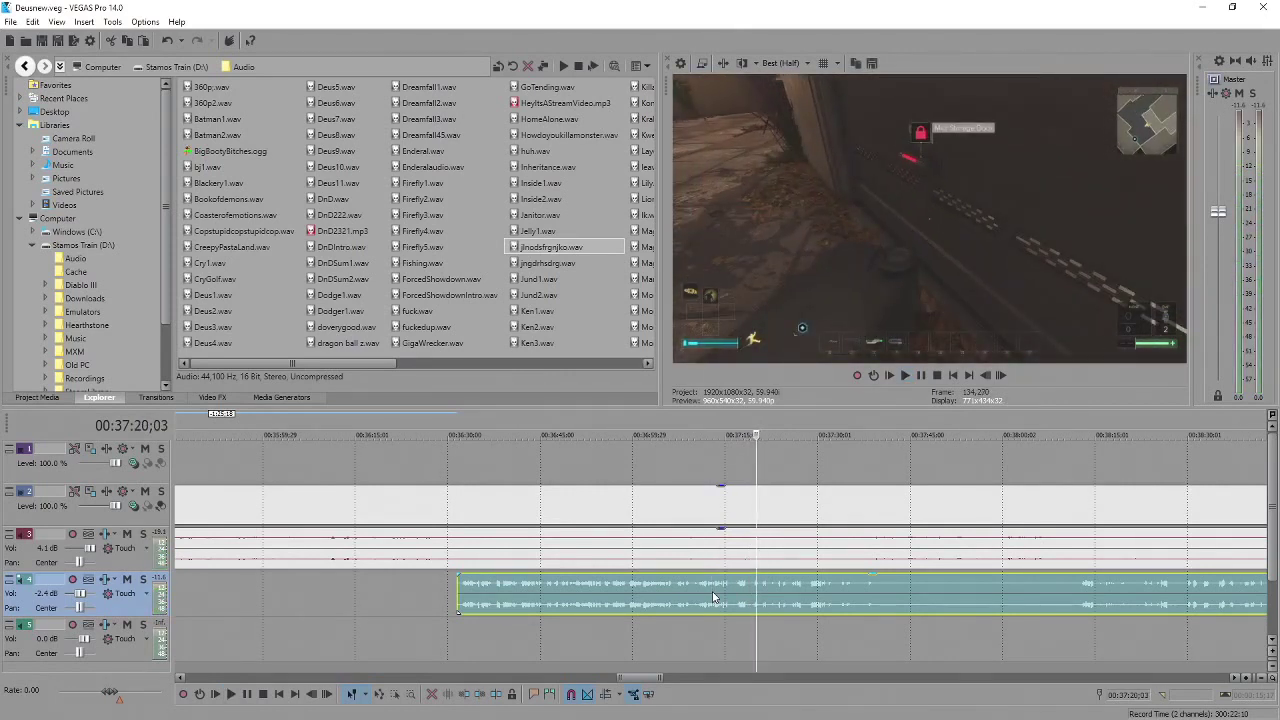
{"action": "key", "text": "Return"}
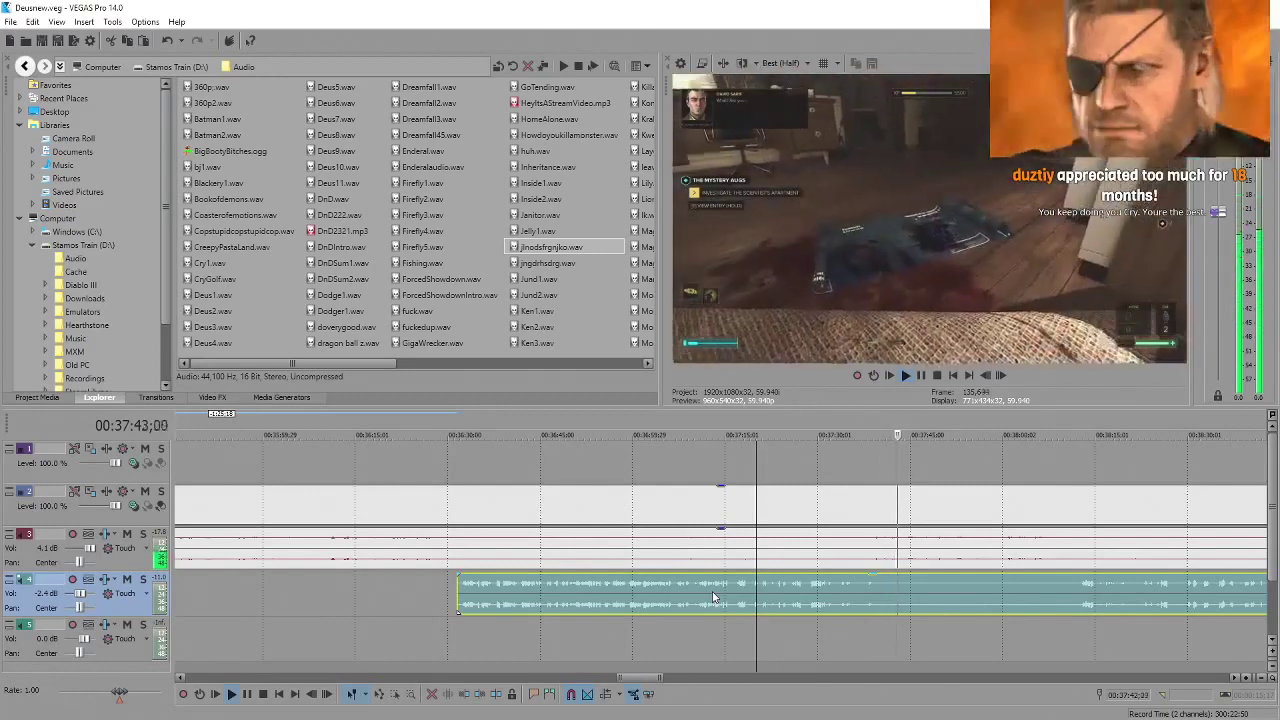
{"action": "key", "text": "Return"}
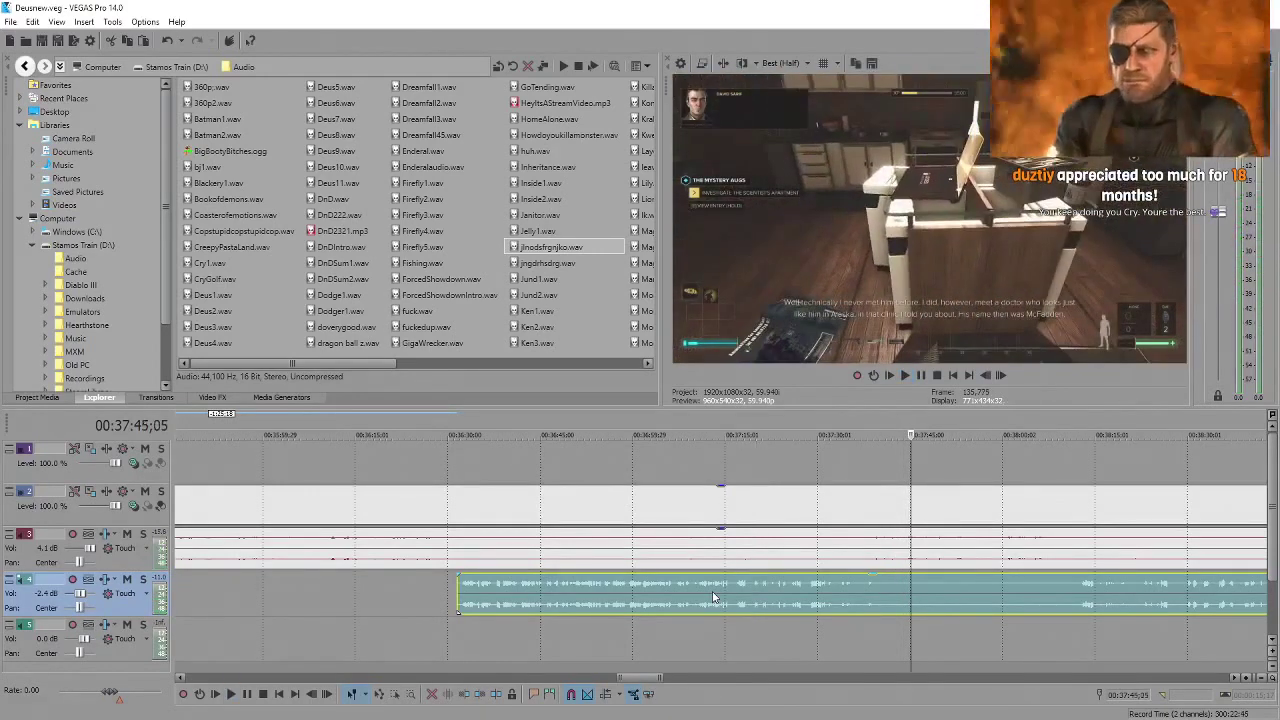
{"action": "left_click", "coordinate": [880, 594]}
{"action": "scroll", "coordinate": [690, 600], "scroll_direction": "down", "scroll_amount": 3}
{"action": "key", "text": "s"}
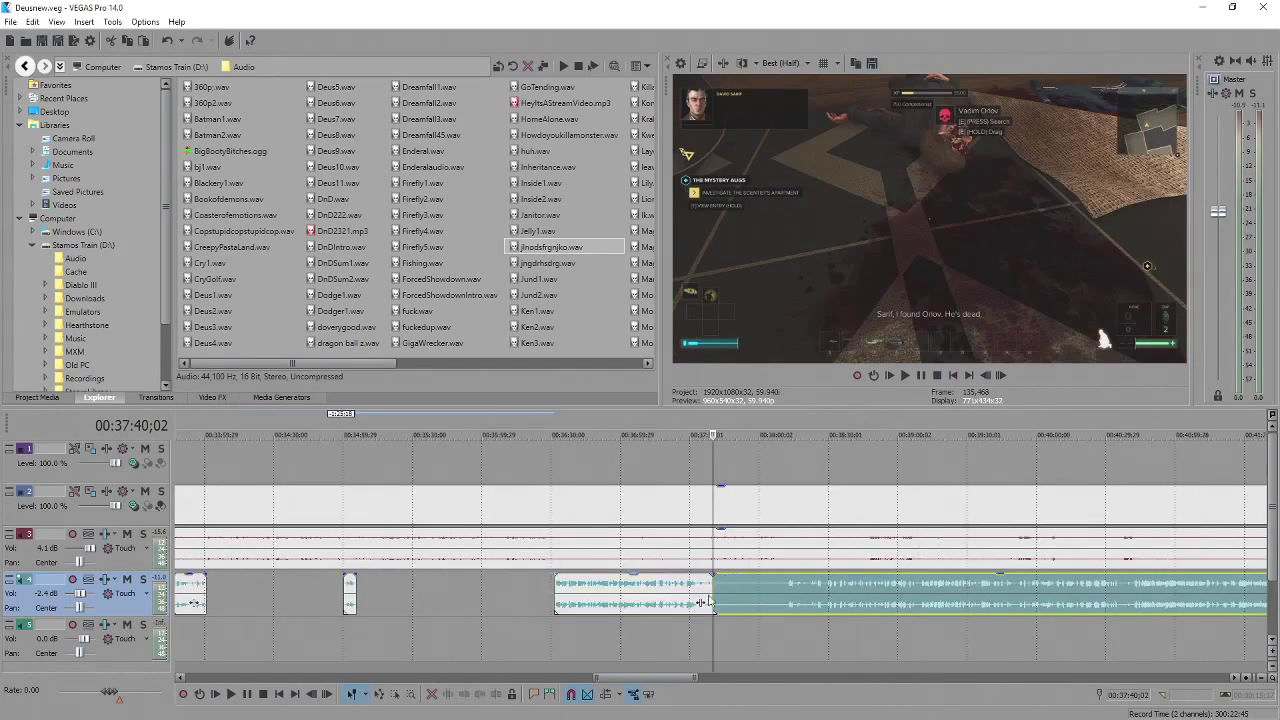
{"action": "left_click_drag", "start_coordinate": [716, 594], "coordinate": [789, 600]}
{"action": "left_click", "coordinate": [788, 606]}
{"action": "key", "text": "space"}
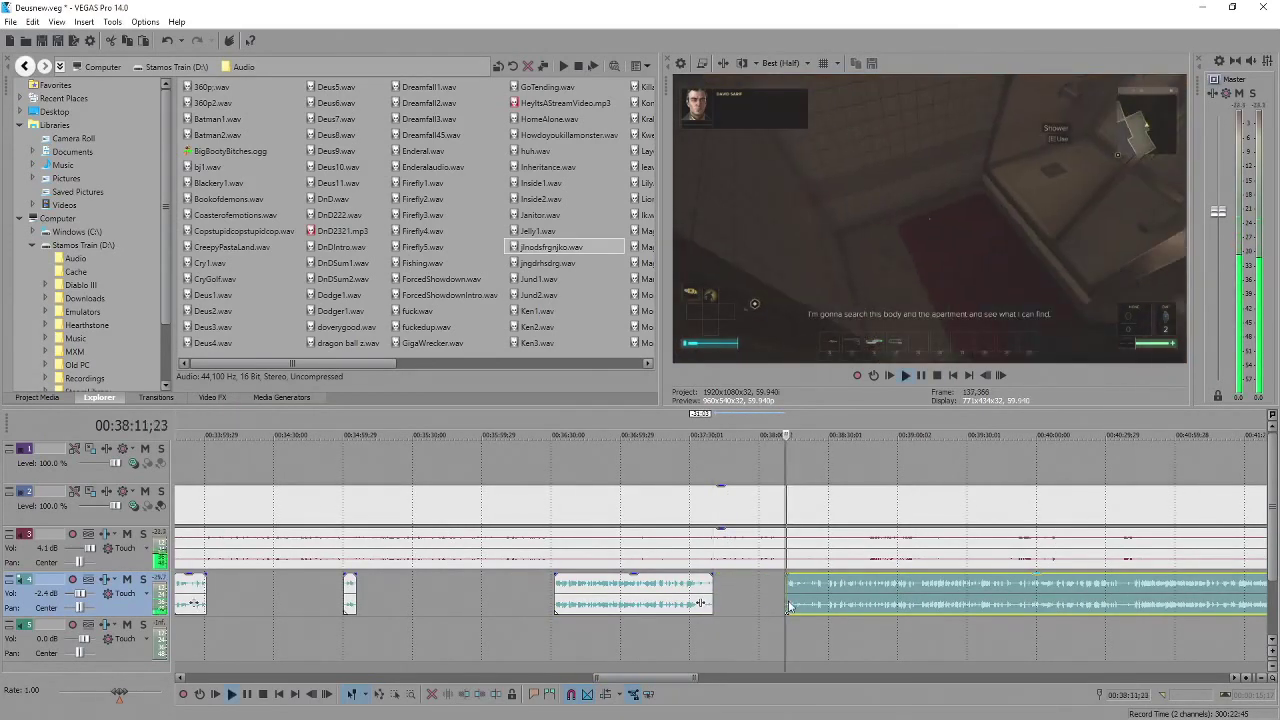
Listen on from 00:38:11;23, split the track 4 voice at 00:38:27;04, and trim the remainder's start to about 00:38:30.
{"action": "key", "text": "Return"}
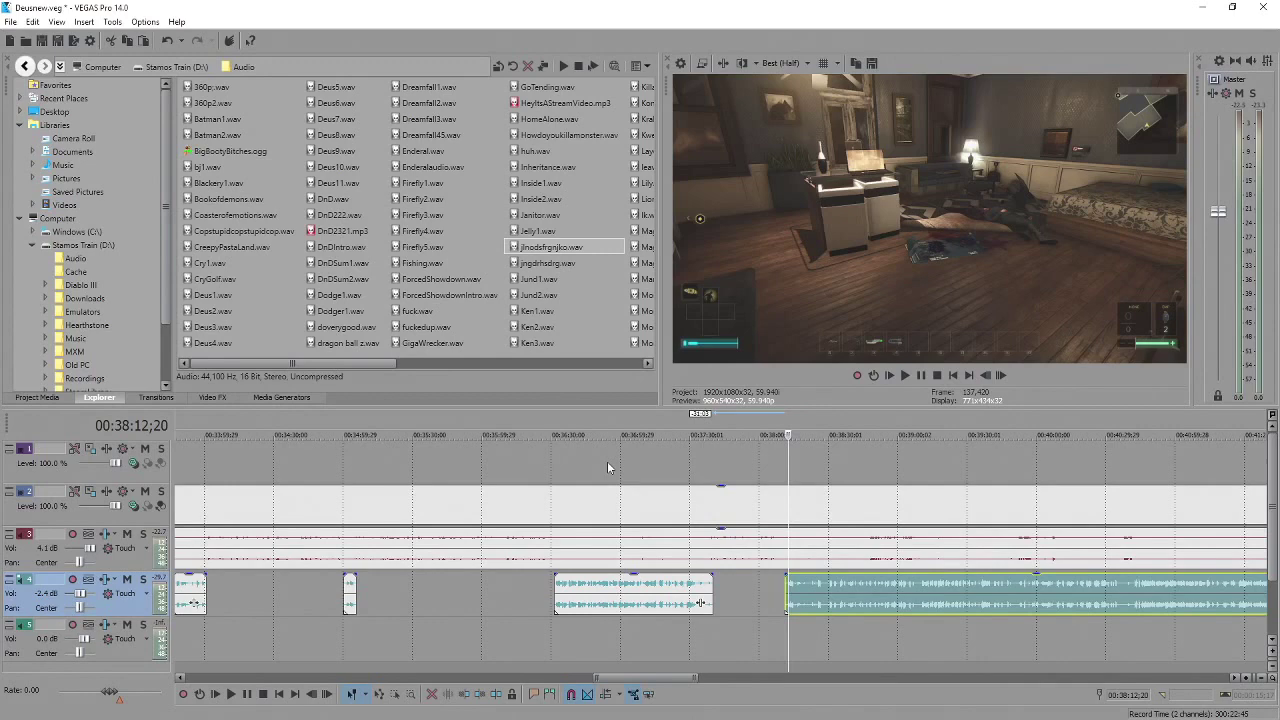
{"action": "key", "text": "space"}
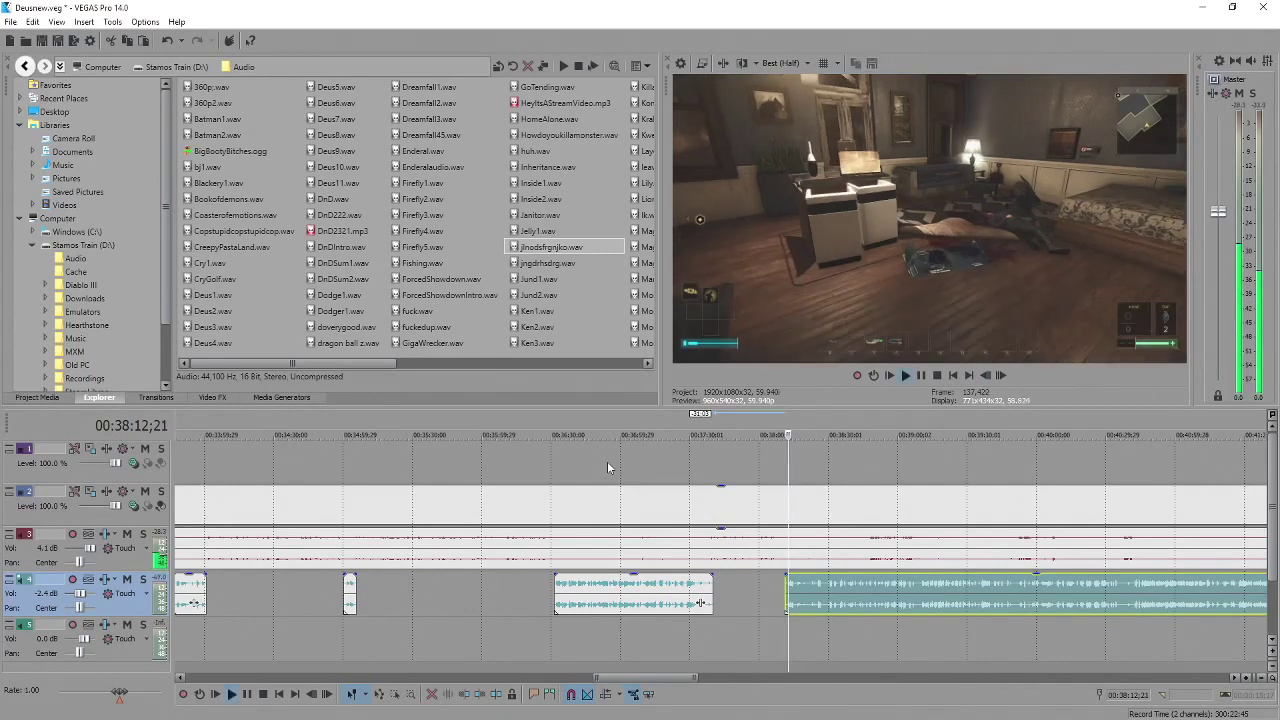
{"action": "key", "text": "space"}
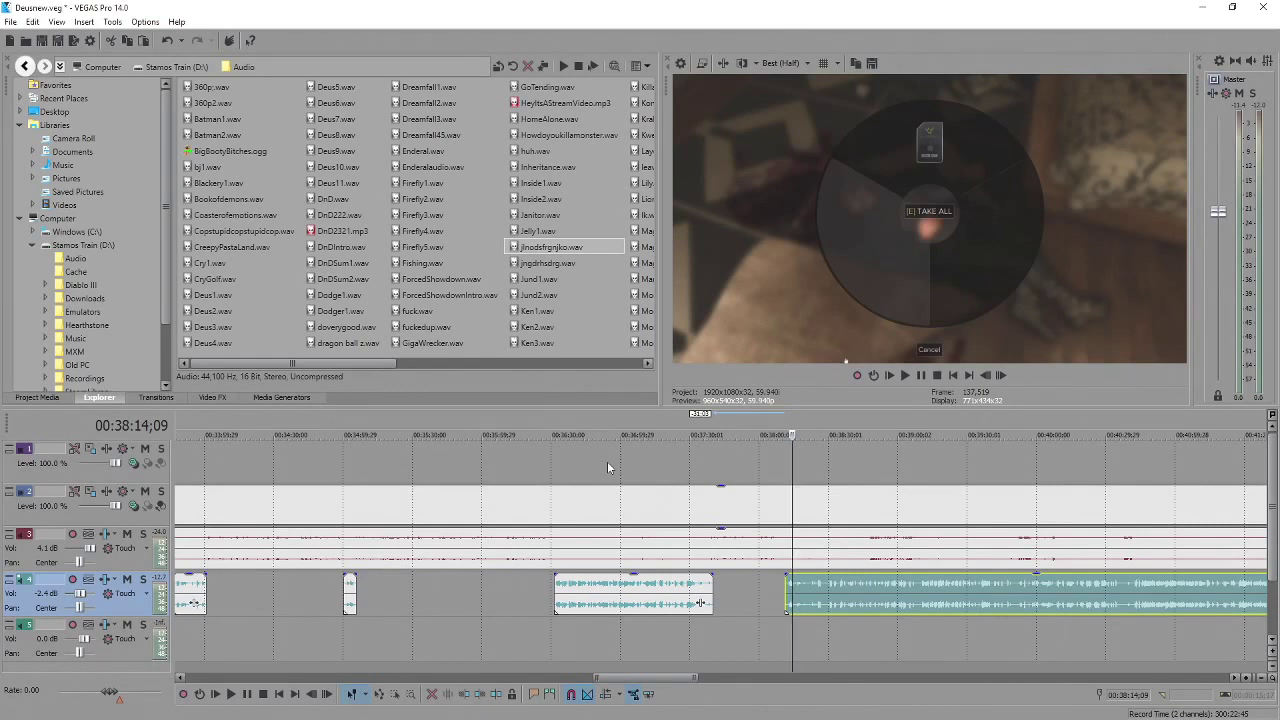
{"action": "key", "text": "space"}
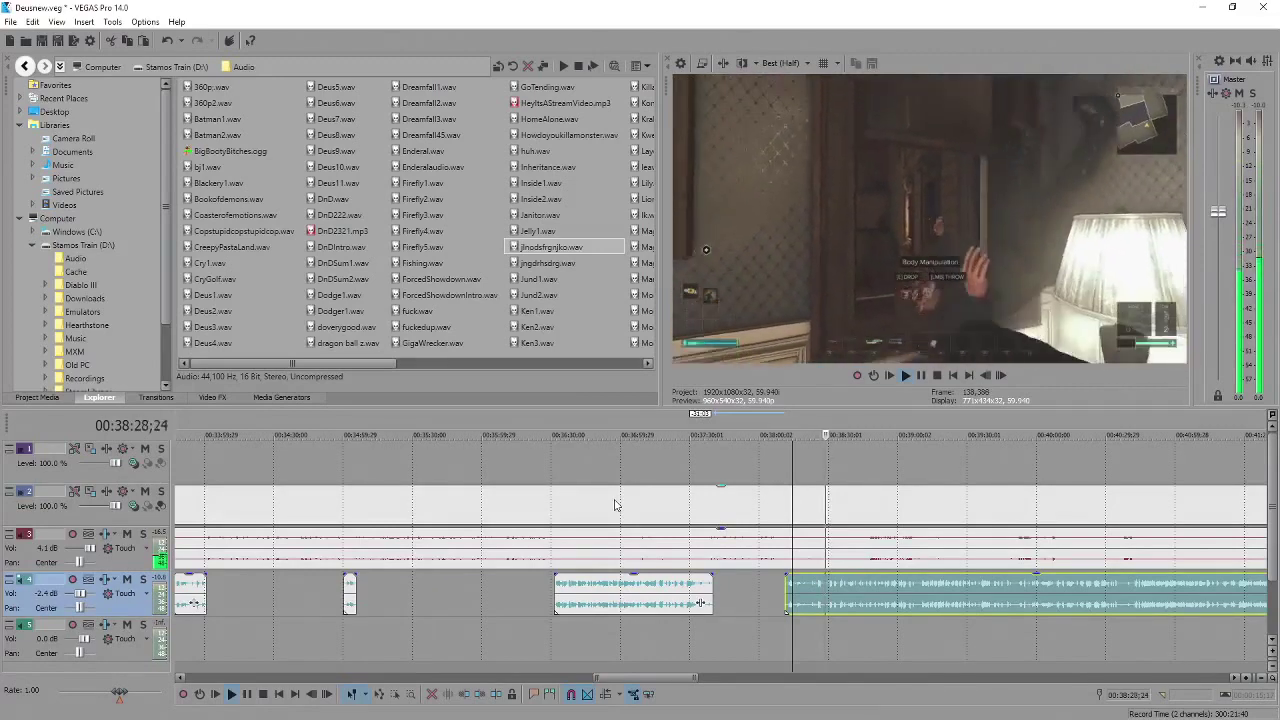
{"action": "key", "text": "Return"}
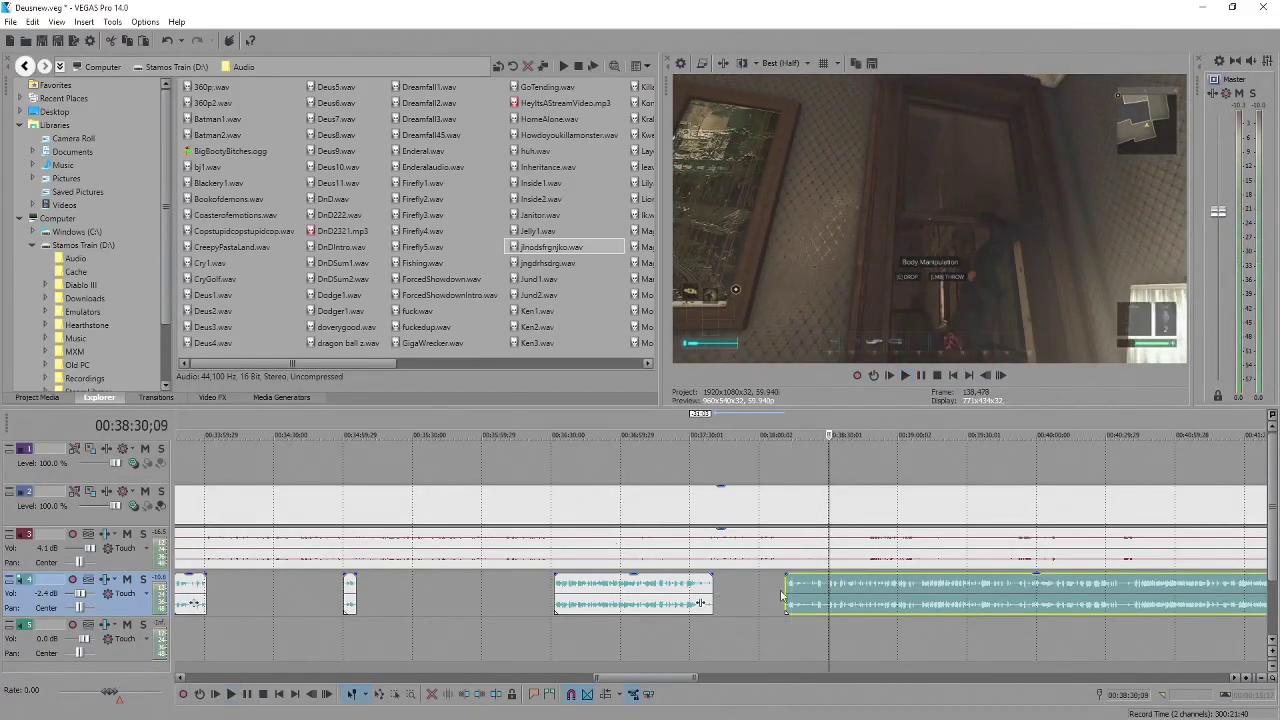
{"action": "left_click", "coordinate": [822, 590]}
{"action": "scroll", "coordinate": [822, 590], "scroll_direction": "up", "scroll_amount": 3}
{"action": "left_click", "coordinate": [699, 592]}
{"action": "scroll", "coordinate": [699, 592], "scroll_direction": "up", "scroll_amount": 3}
{"action": "key", "text": "space"}
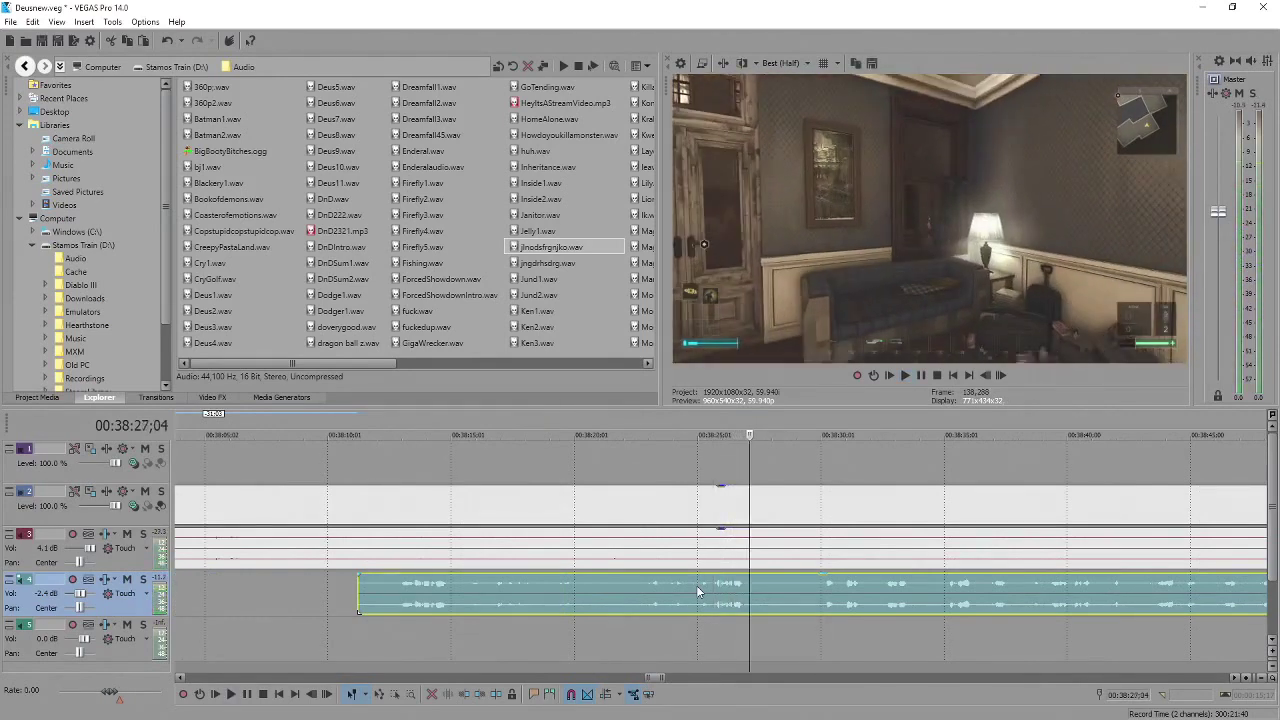
{"action": "key", "text": "s"}
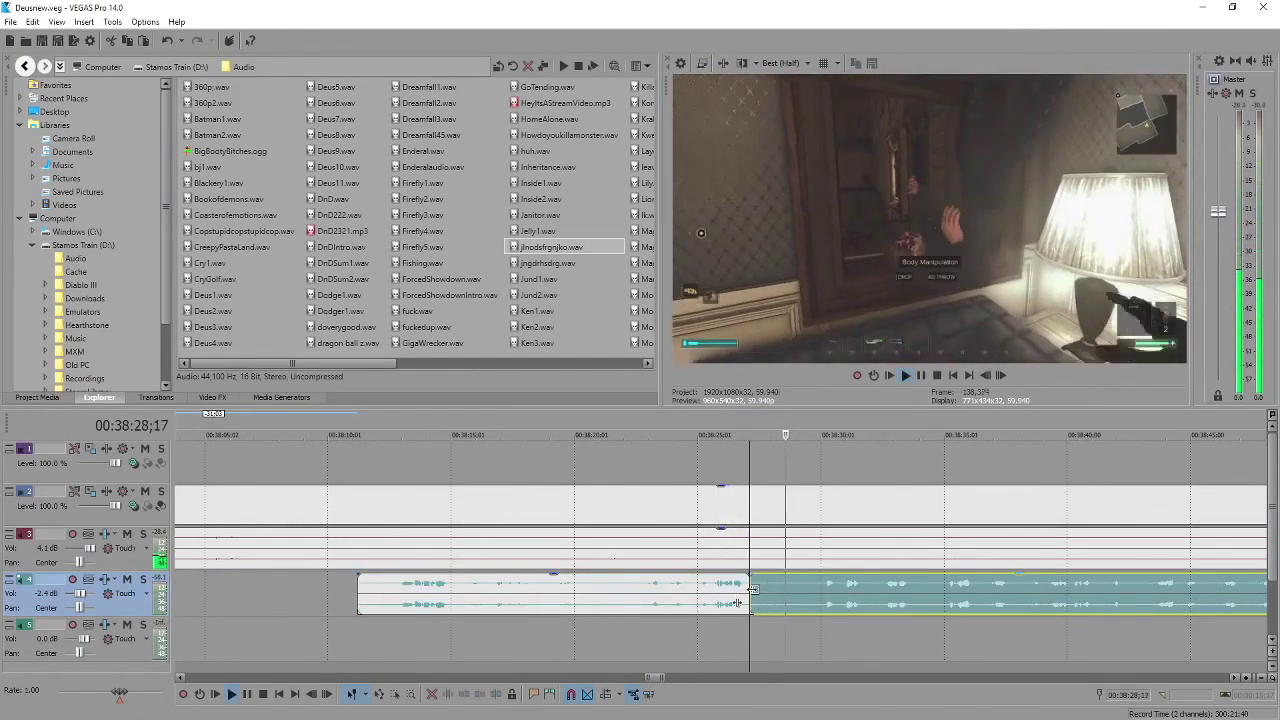
{"action": "left_click_drag", "start_coordinate": [754, 598], "coordinate": [820, 604]}
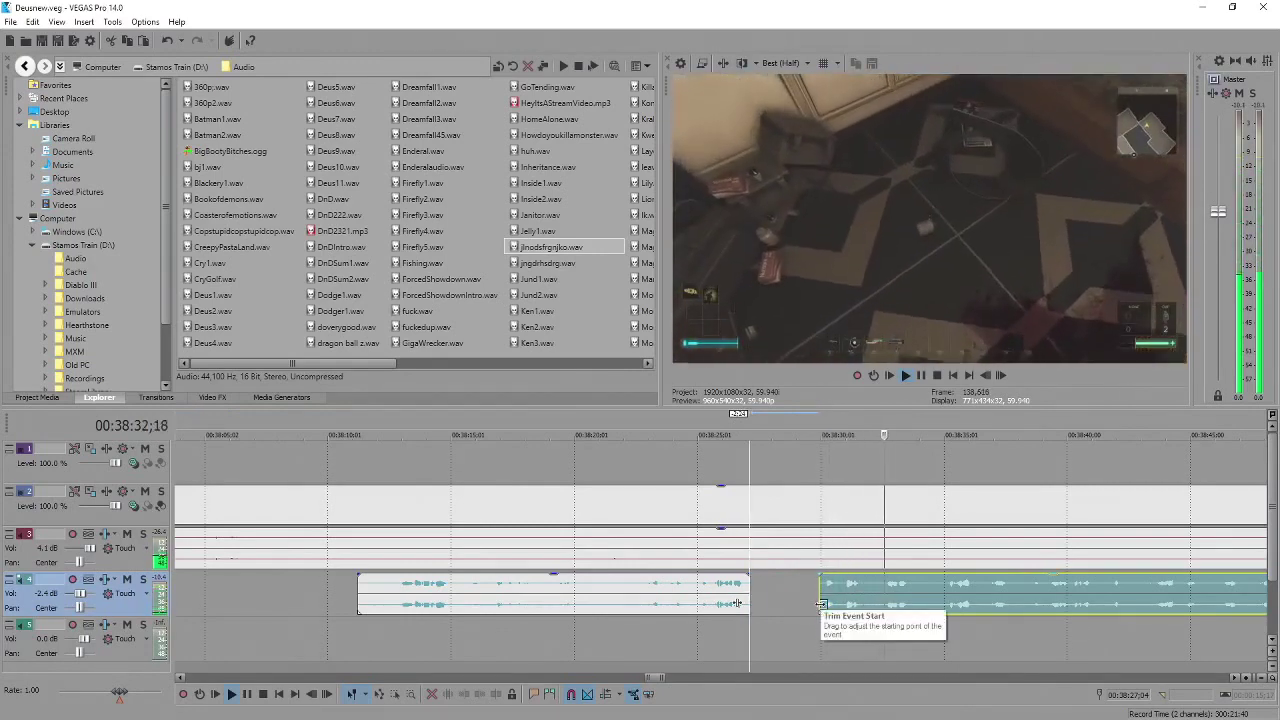
Listen to the remaining track 4 voice from about 00:38:32 to 00:39:06;03 for the next silent stretch.
{"action": "key", "text": "Return"}
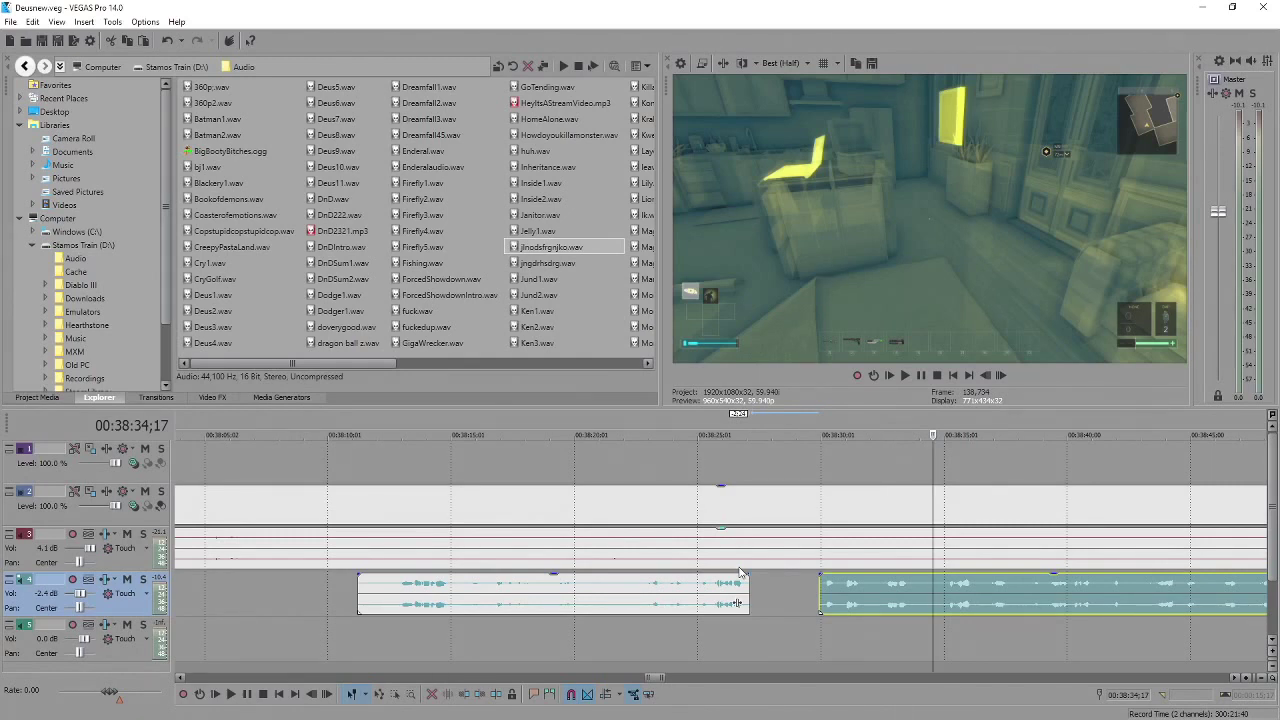
{"action": "key", "text": "space"}
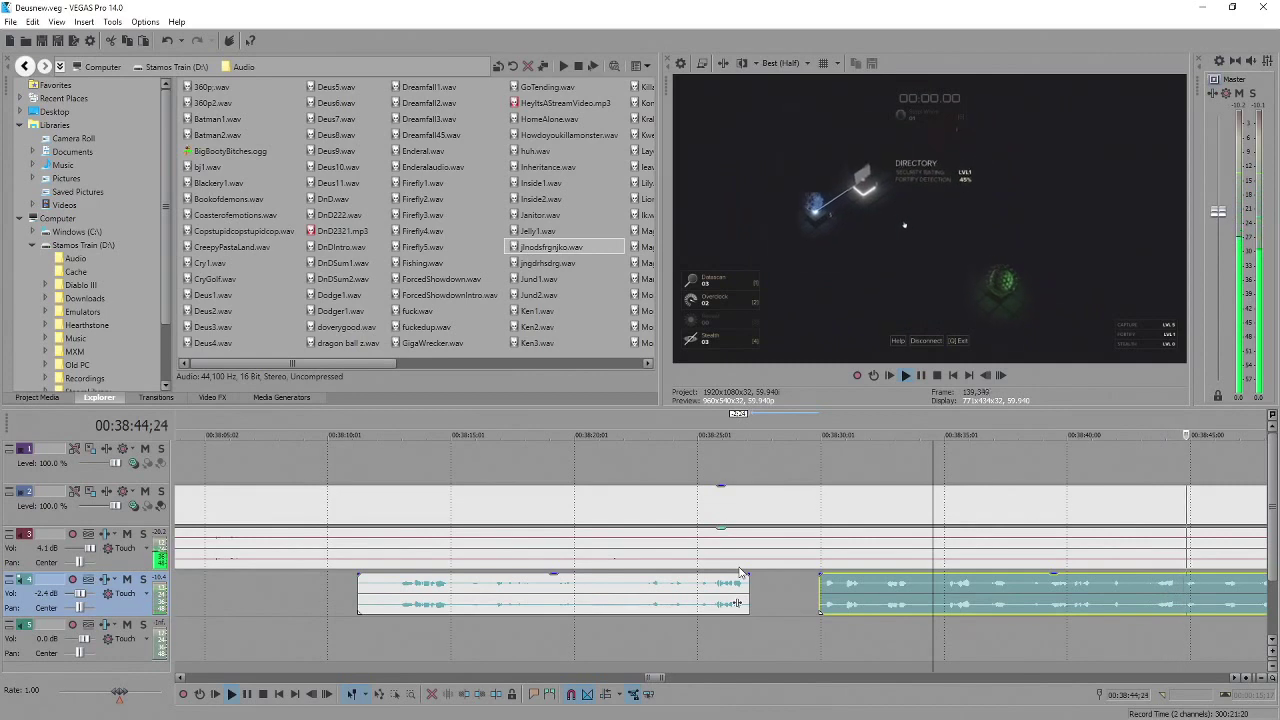
{"action": "key", "text": "Return"}
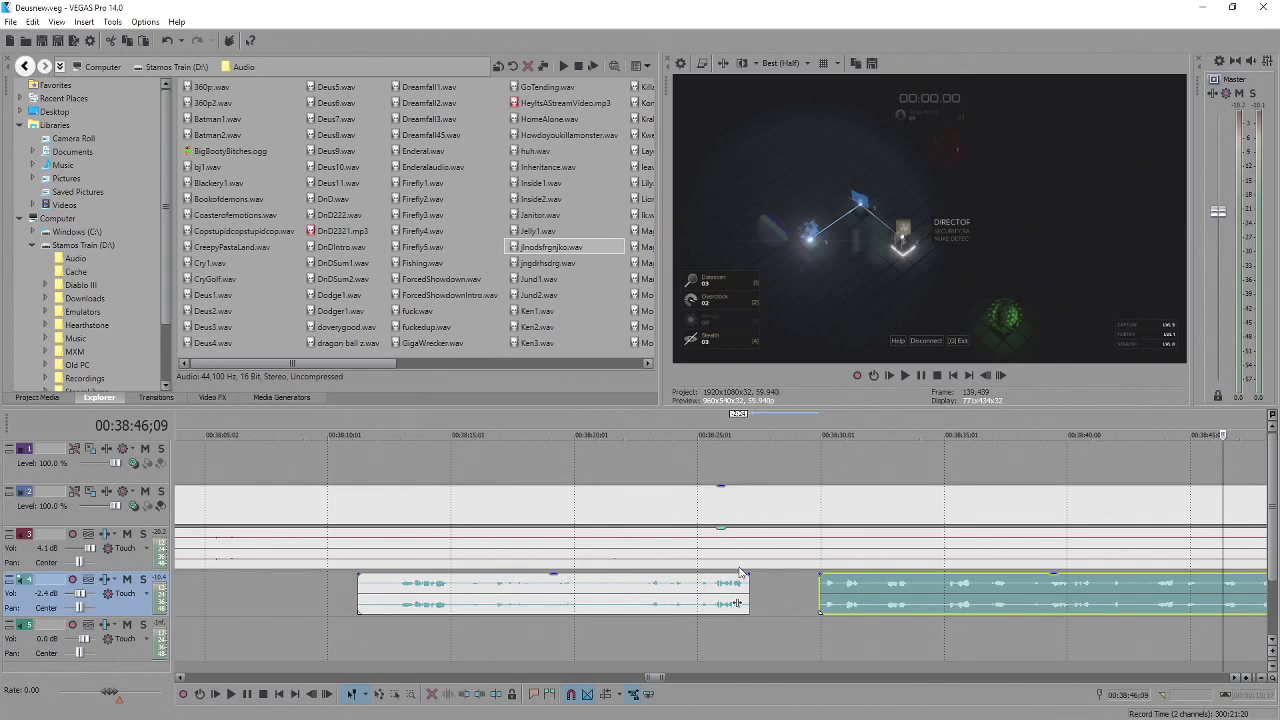
{"action": "key", "text": "Return"}
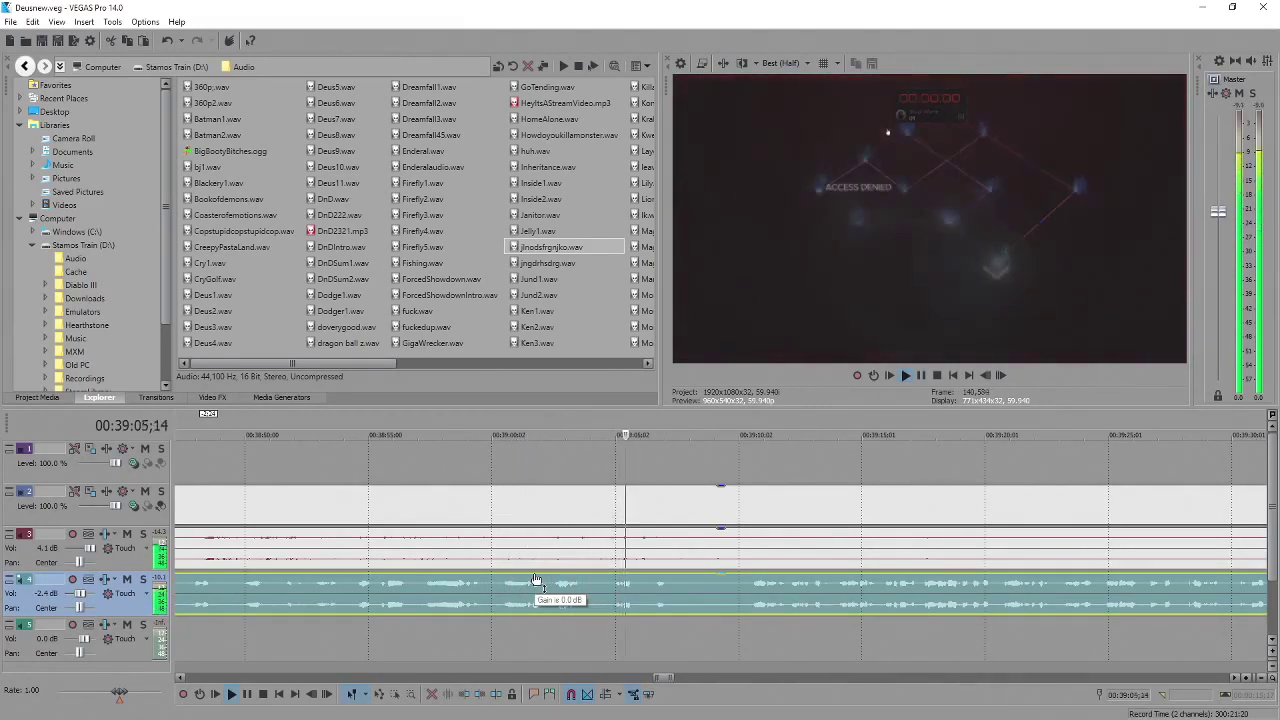
{"action": "key", "text": "Return"}
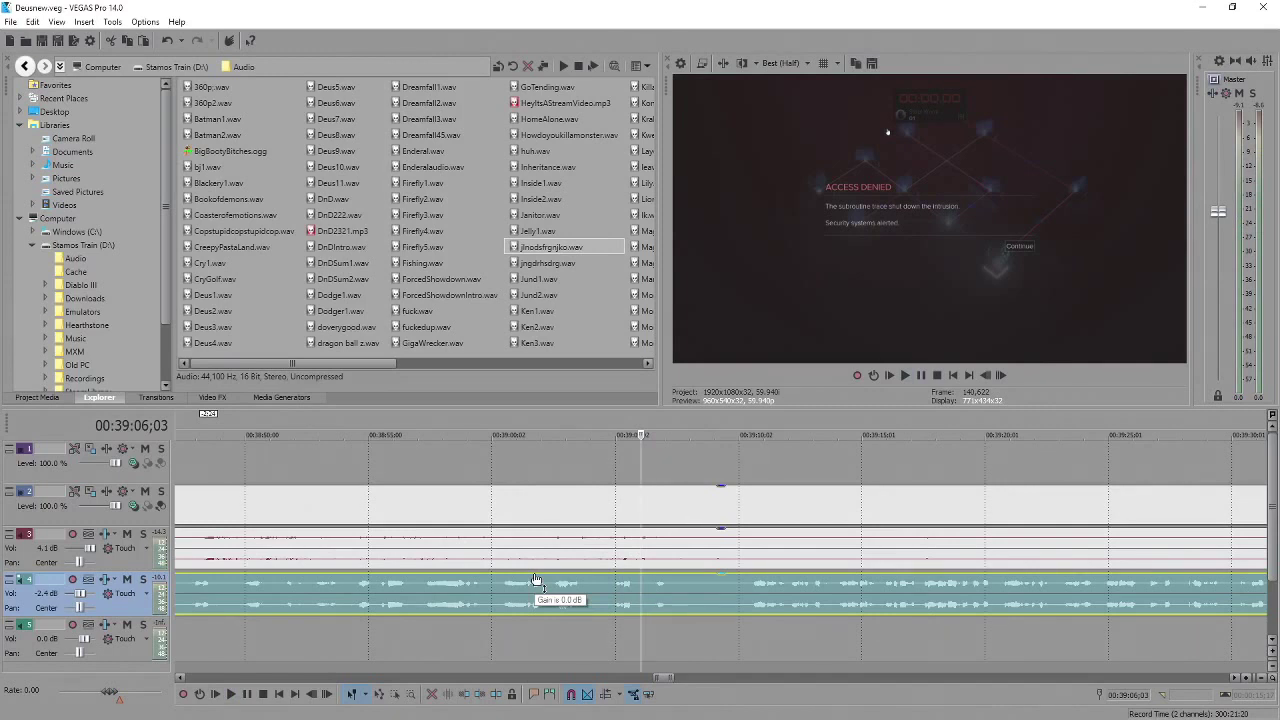